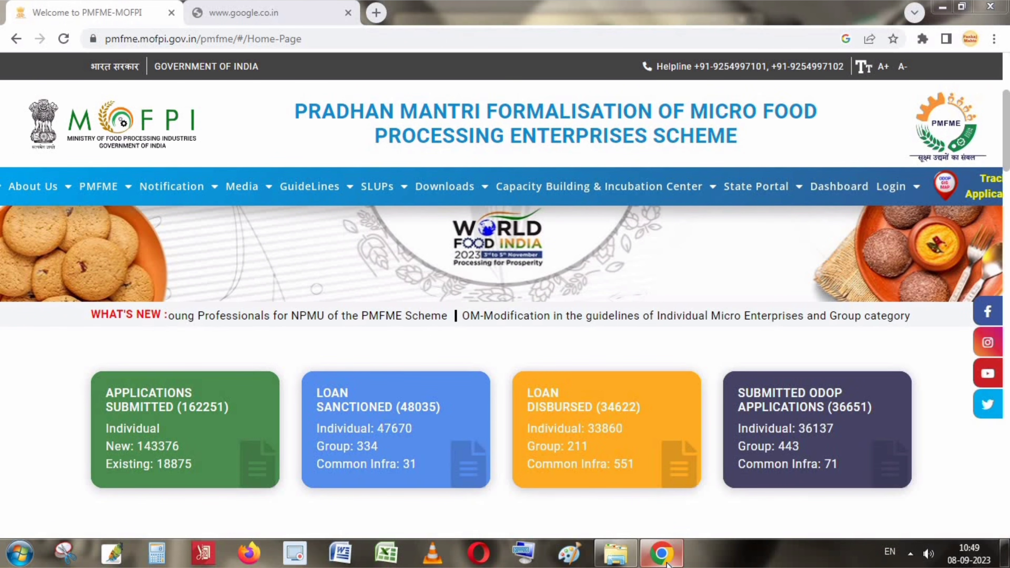
Preview the PAN document in the applicant's documents folder.
click(616, 563)
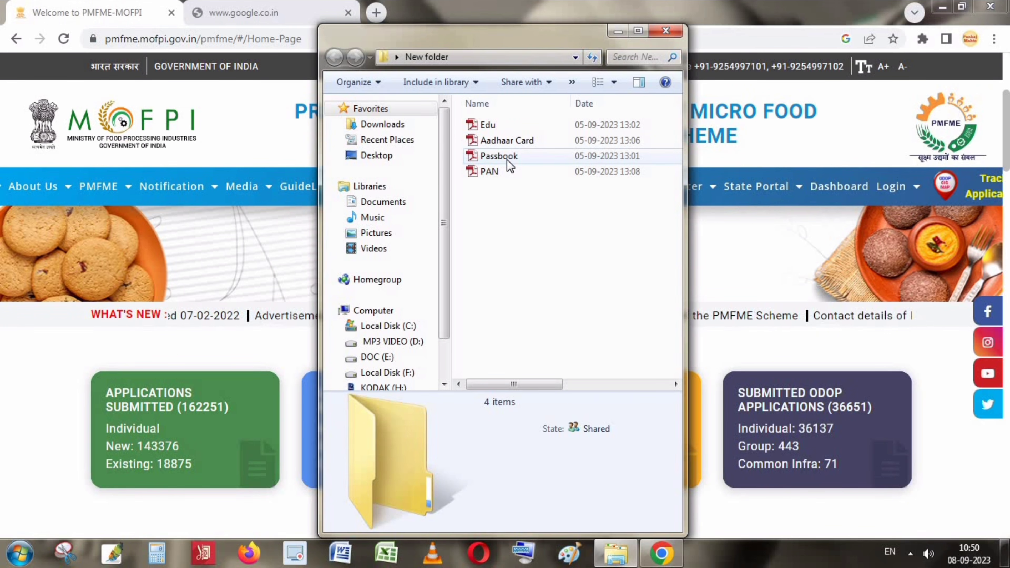
mouse_move(510, 166)
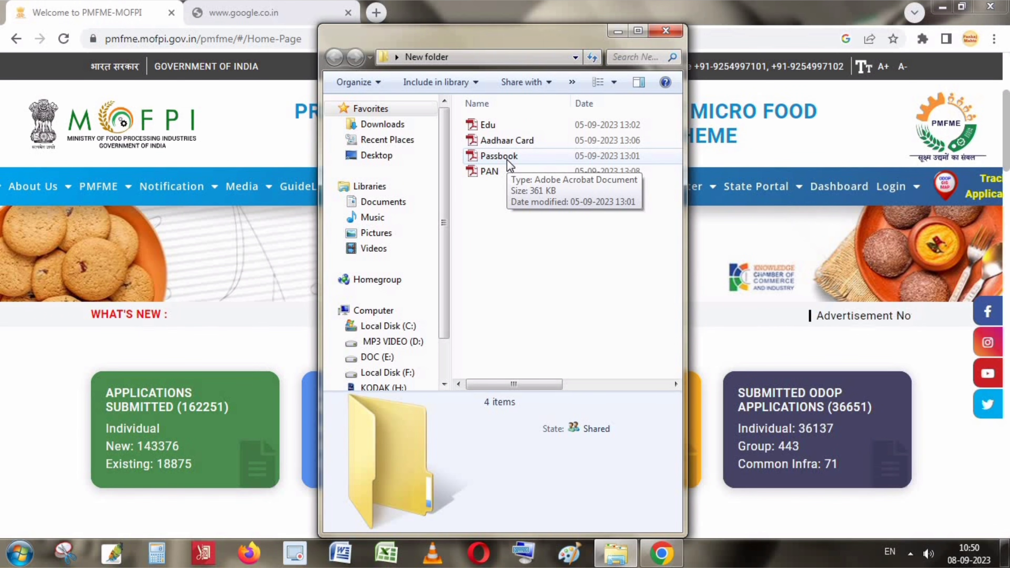
click(488, 169)
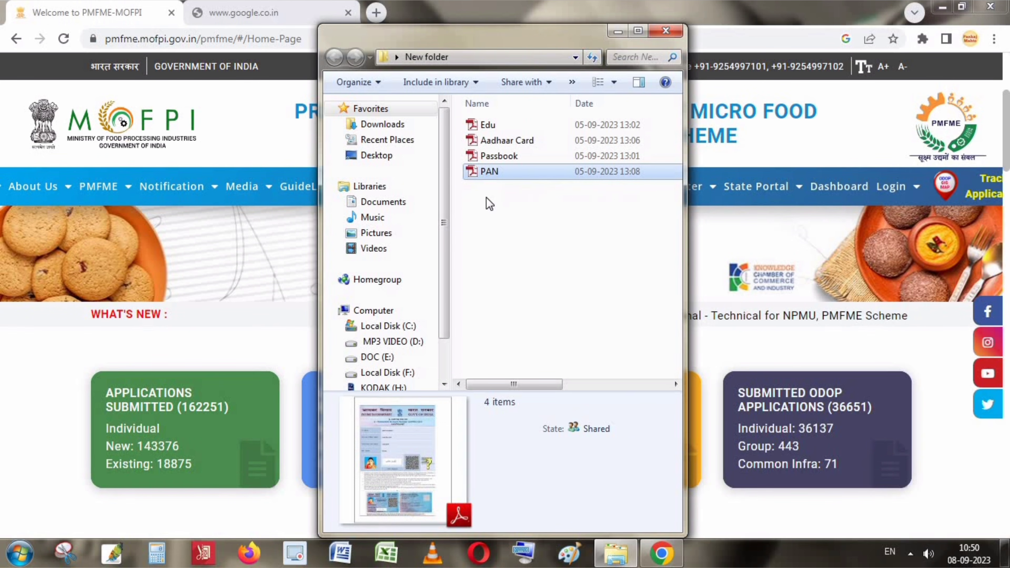
click(527, 317)
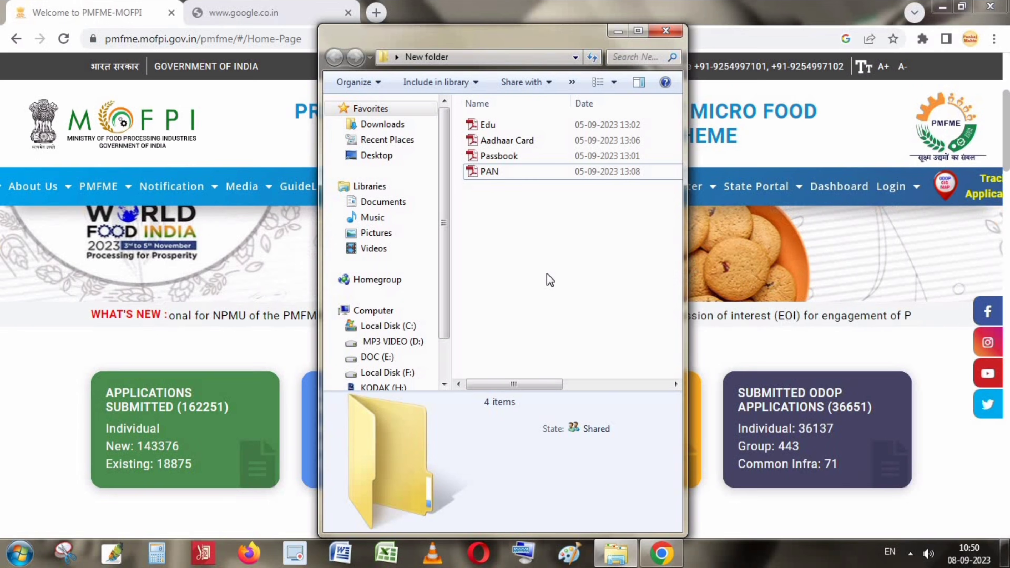
Minimize the browser, refresh the desktop, and restore the browser window.
click(937, 10)
click(936, 10)
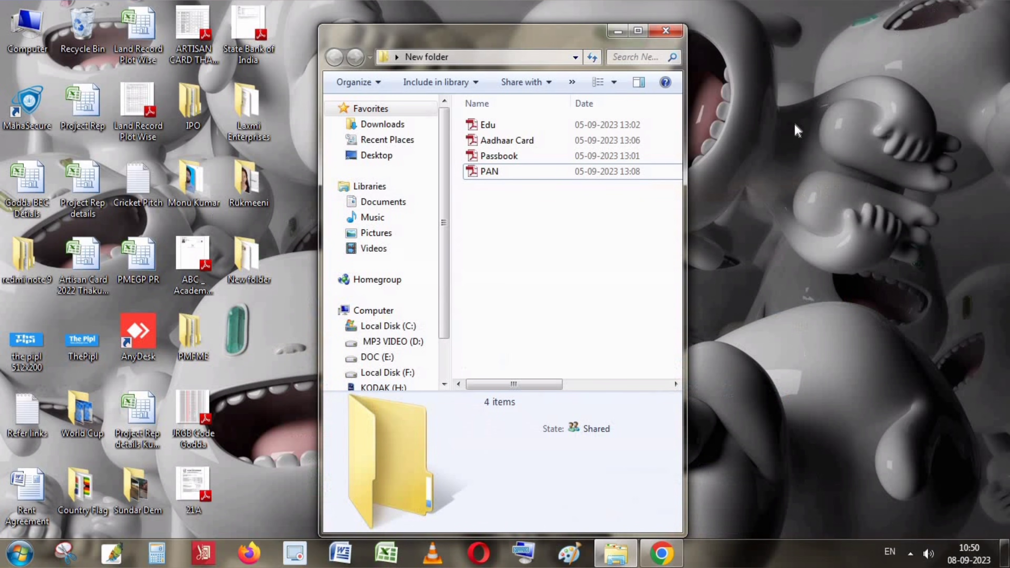
right_click(761, 174)
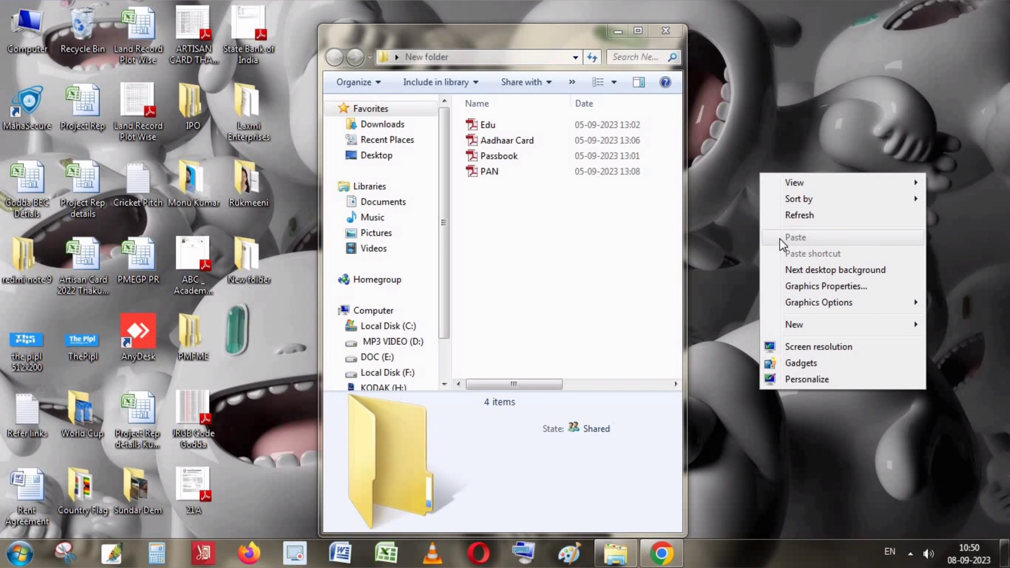
click(794, 218)
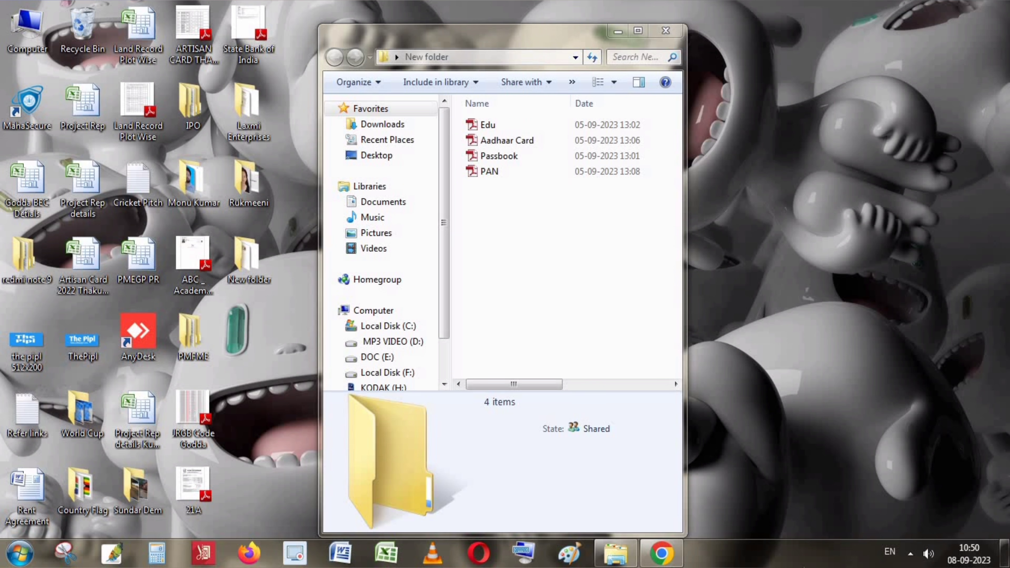
click(669, 559)
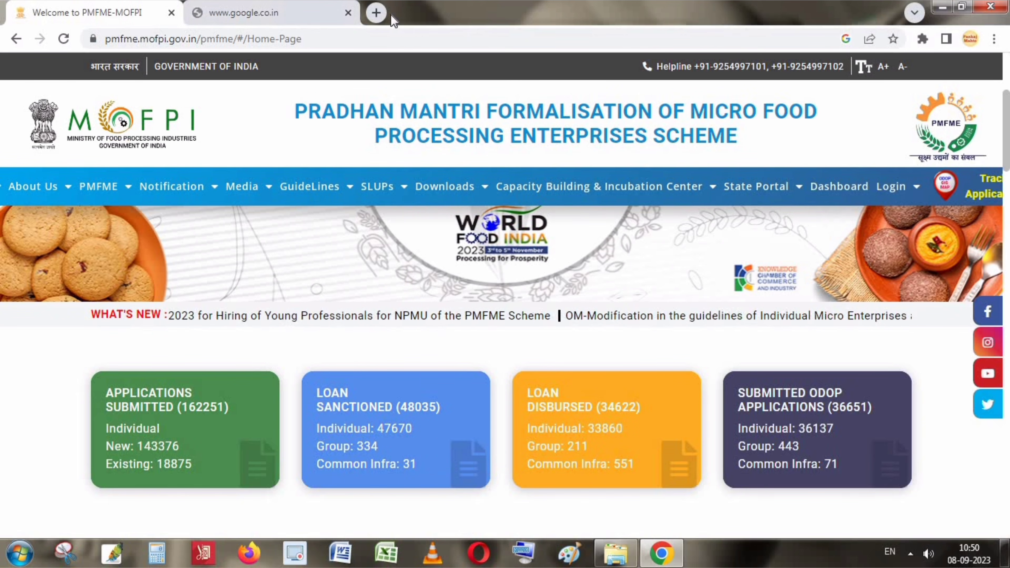
Search Google for 'pmfme' in a fresh tab and open 'Welcome to PMFME-MOFPI'.
click(376, 12)
click(344, 12)
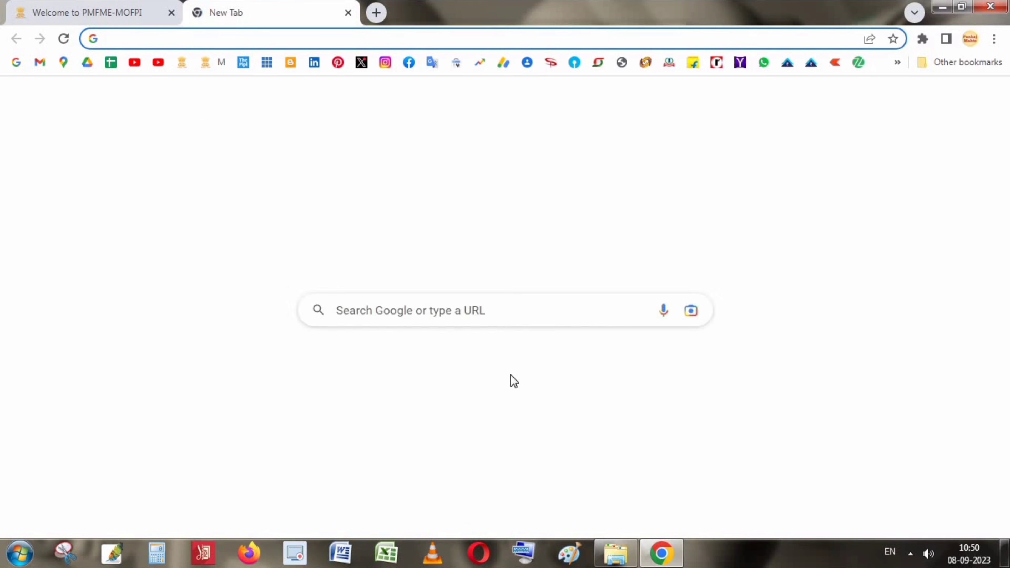
click(383, 301)
text(p)
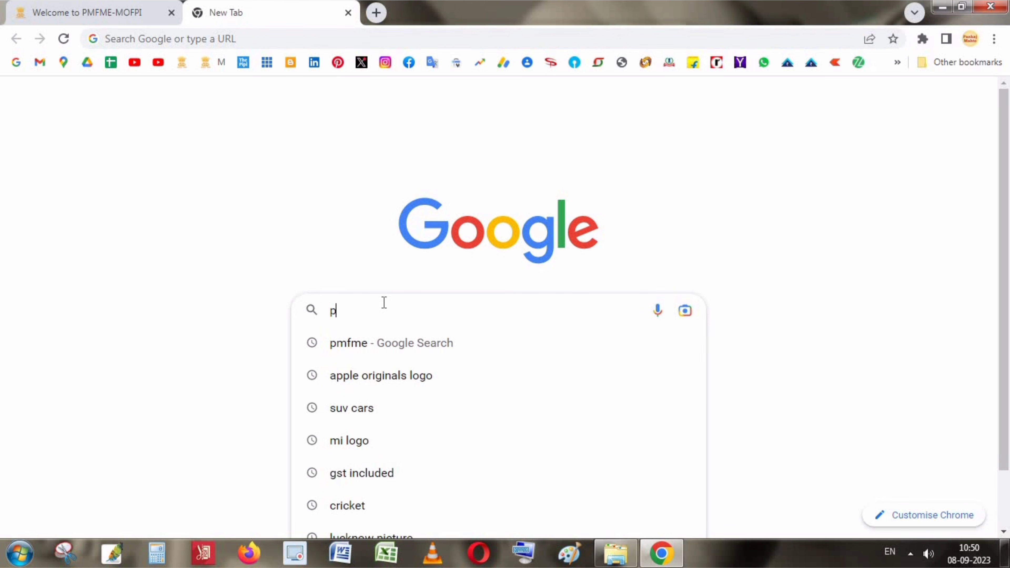
text(mfme)
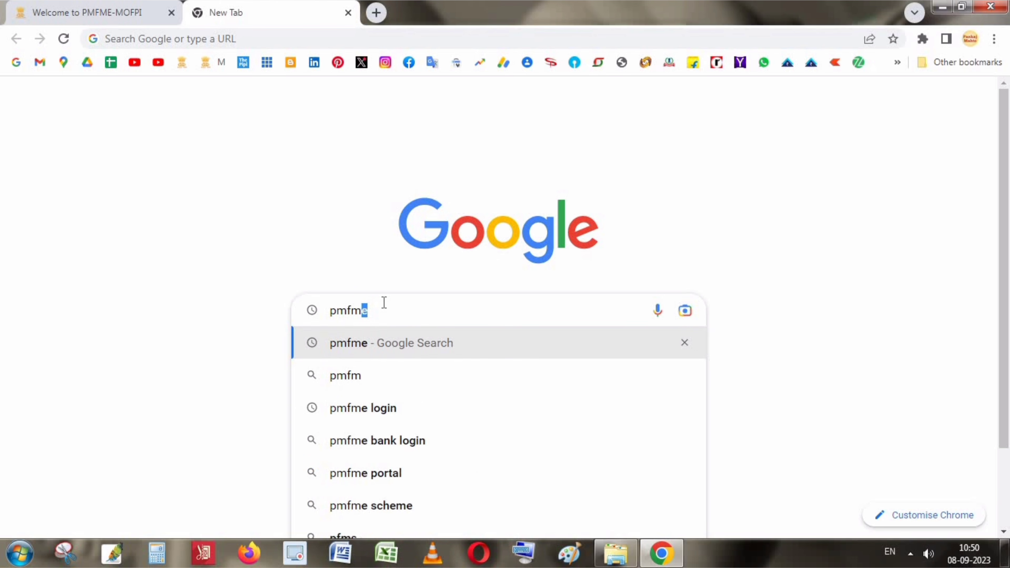
click(355, 344)
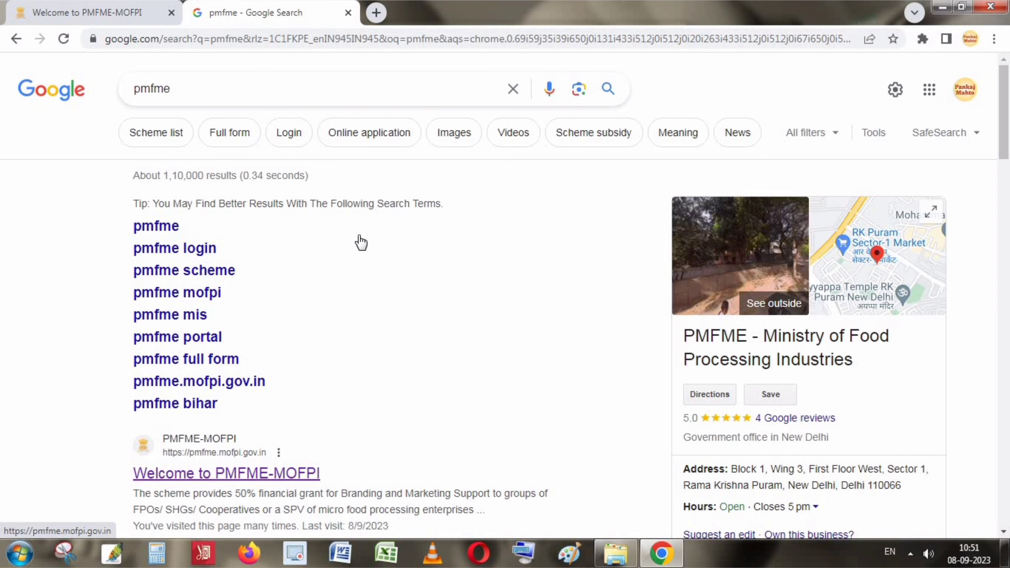
scroll(383, 300, down, 3)
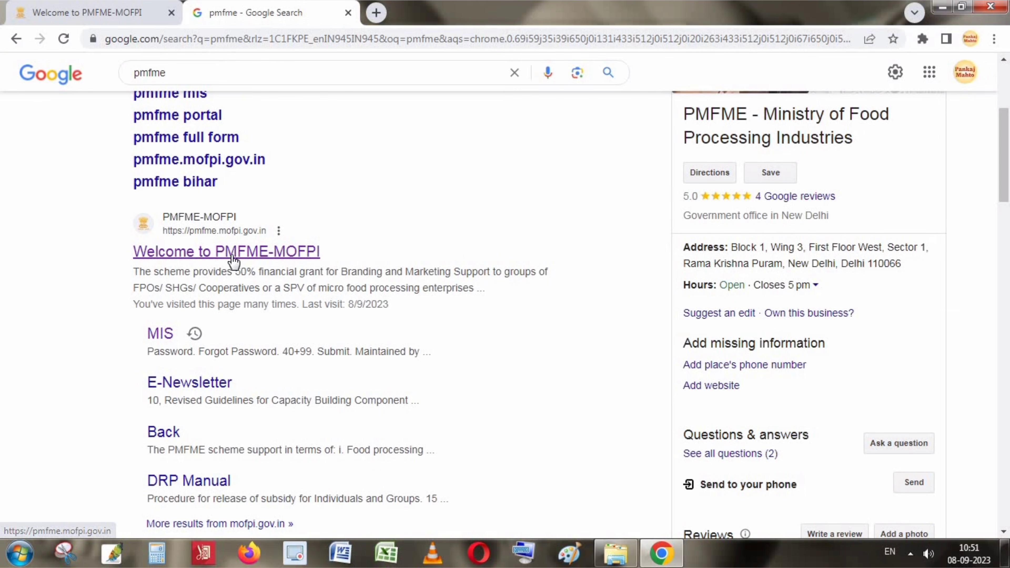
click(244, 255)
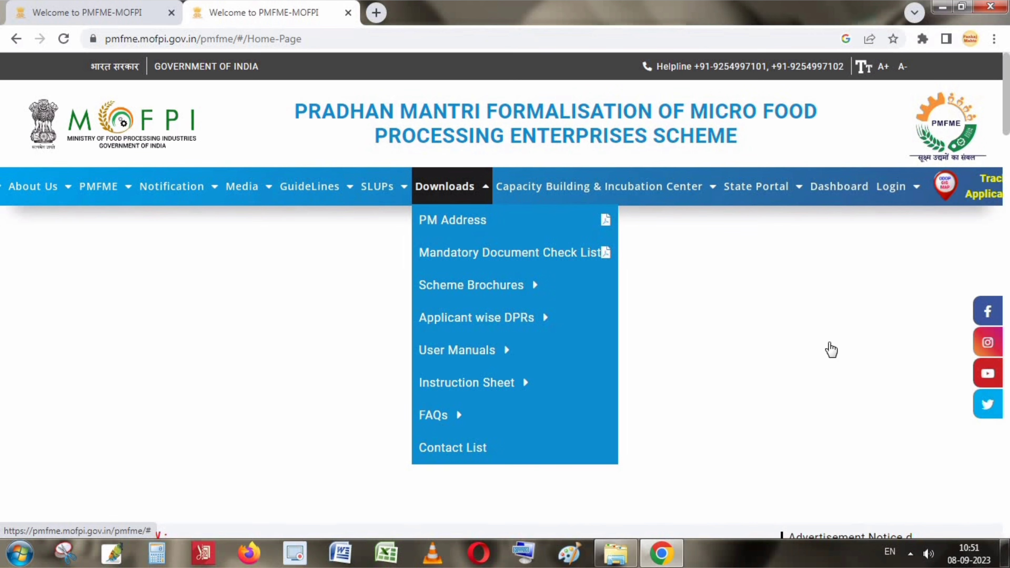
Open Applicant Registration from the Login menu and zoom the page to 90%.
mouse_move(889, 189)
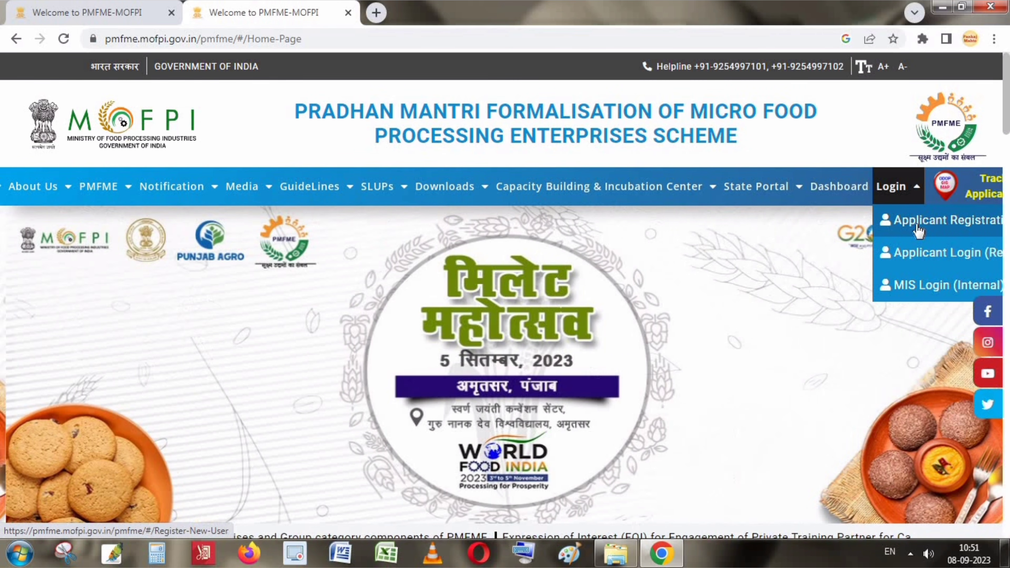
key(ctrl+minus)
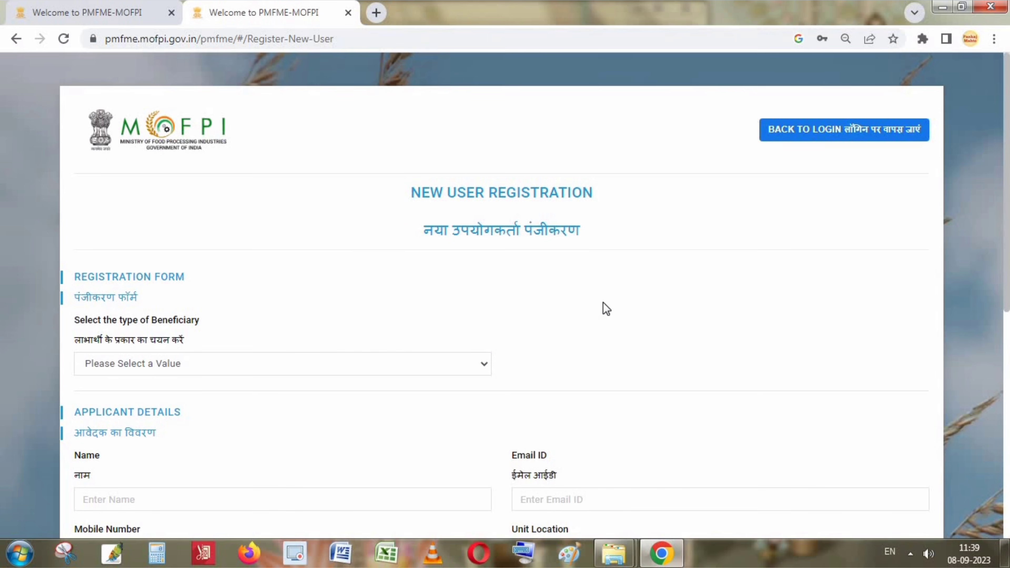
Enter the applicant's full name in the Applicant Details section.
scroll(603, 303, down, 4)
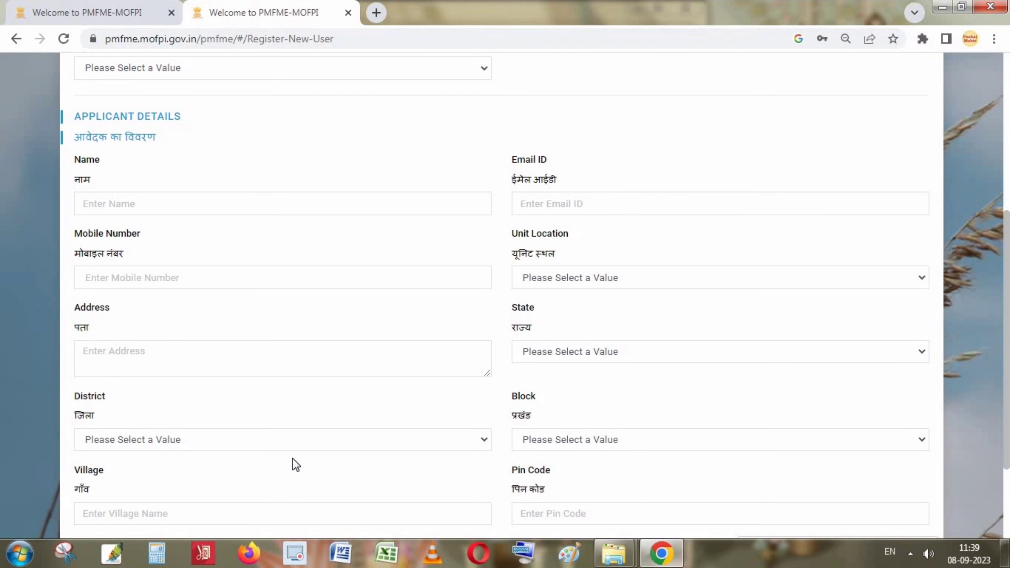
scroll(292, 462, up, 2)
scroll(304, 219, down, 1)
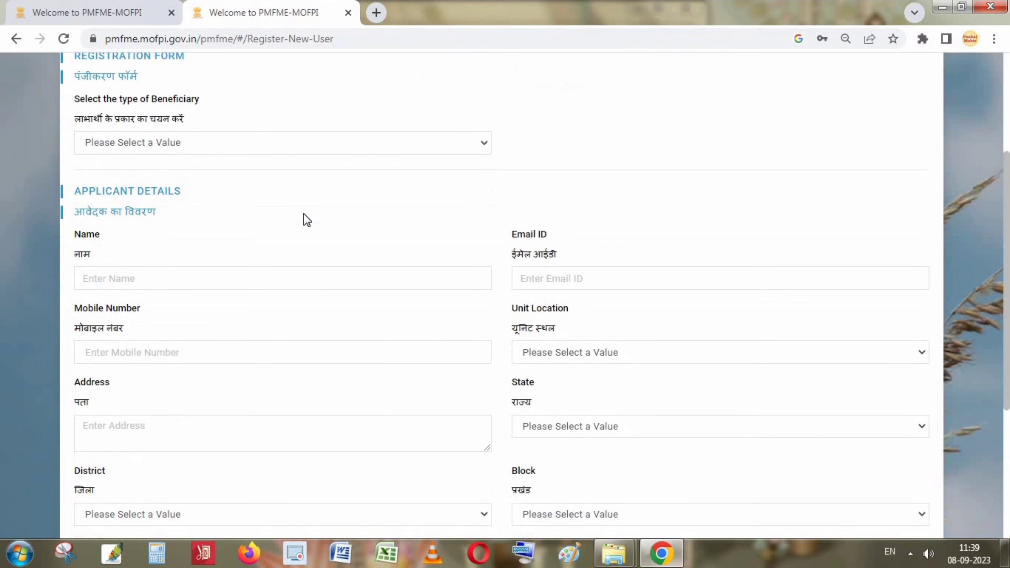
scroll(308, 219, up, 1)
scroll(309, 220, down, 4)
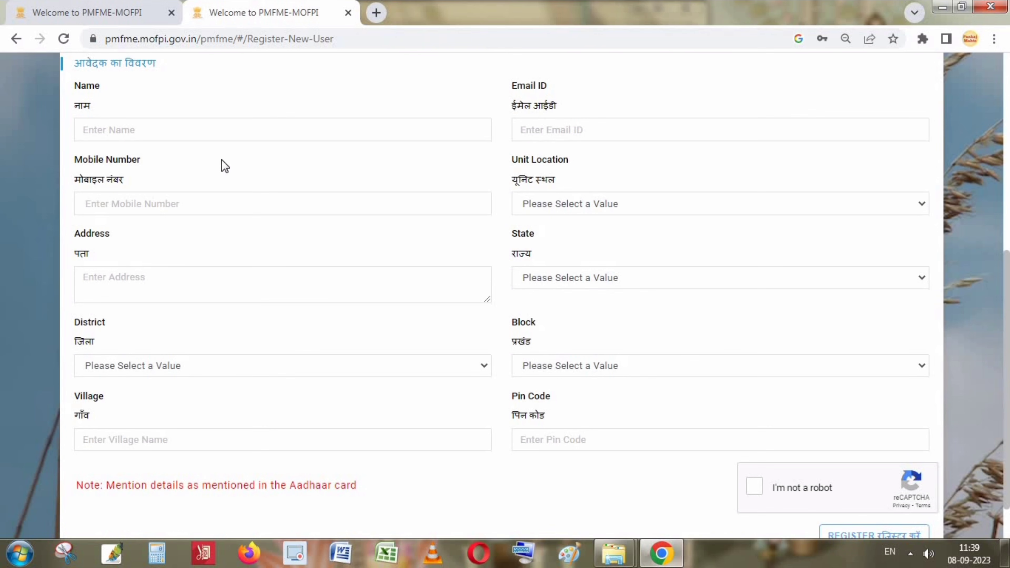
scroll(223, 165, down, 1)
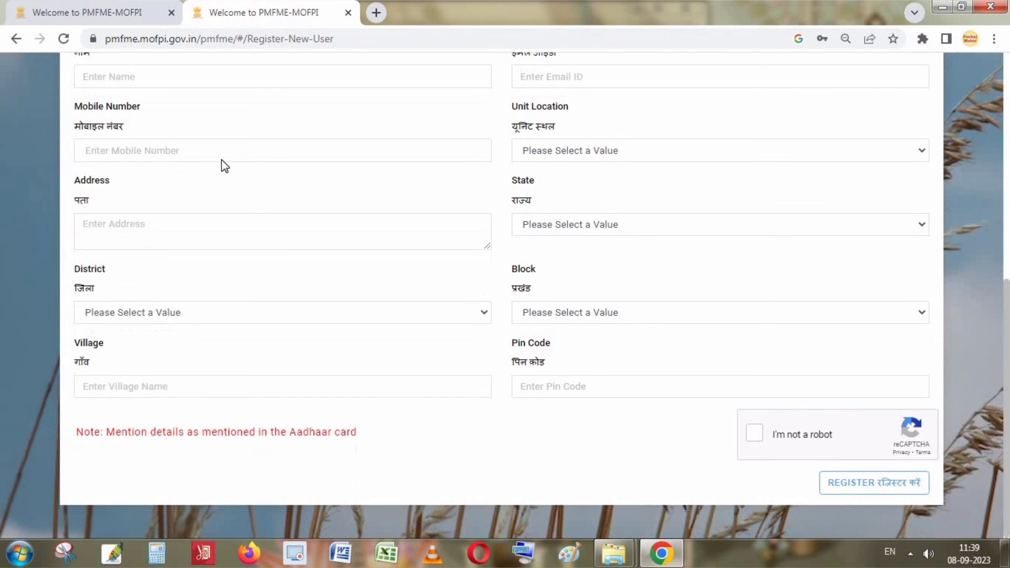
click(115, 82)
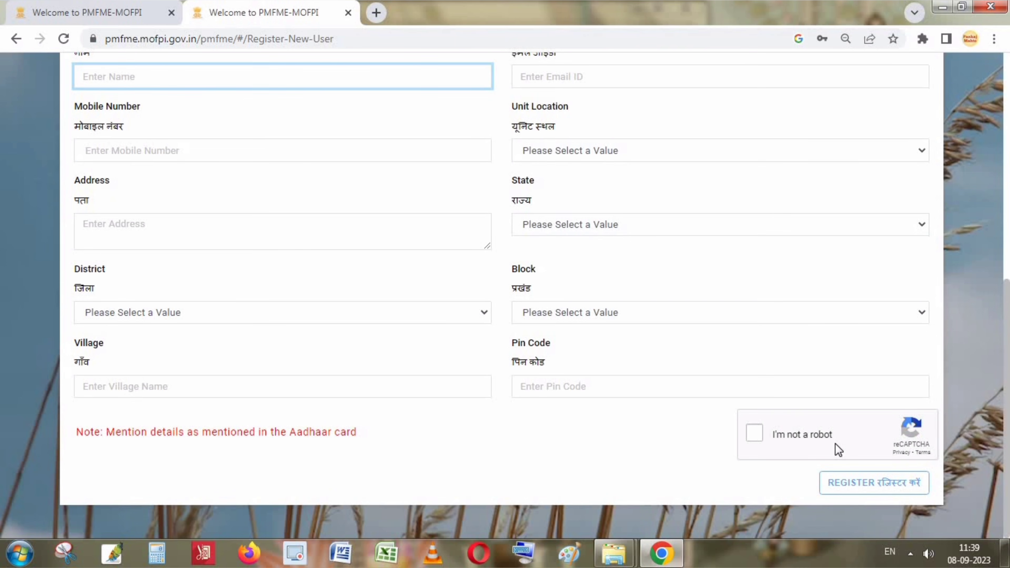
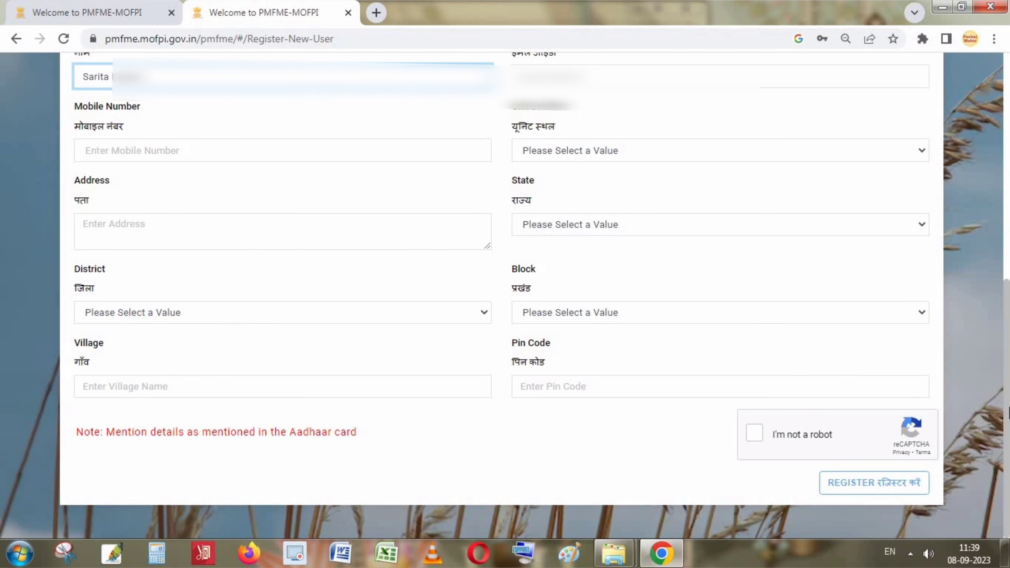
Fill in the applicant's e-mail address and mobile number fields.
click(566, 76)
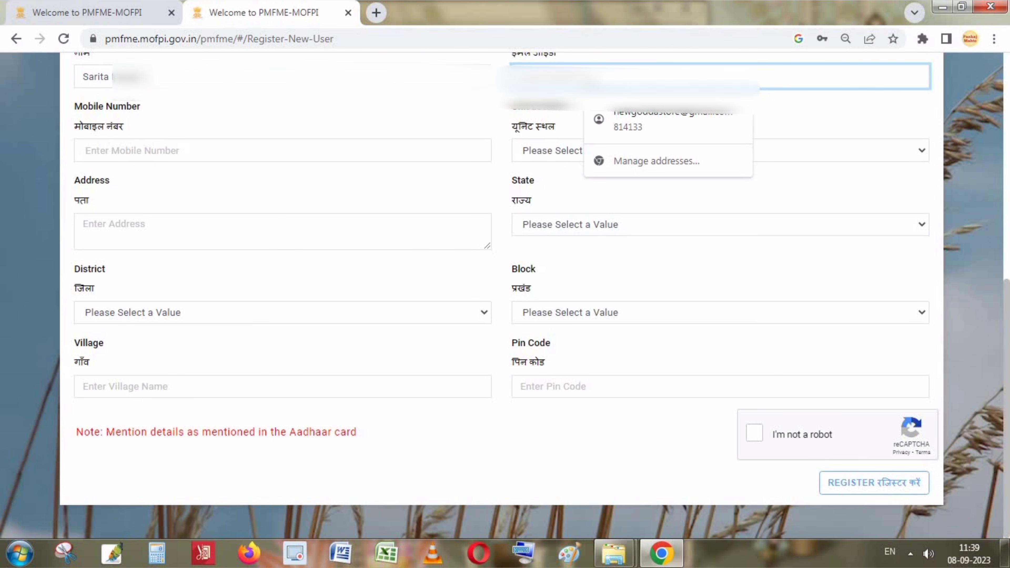
text(sarit)
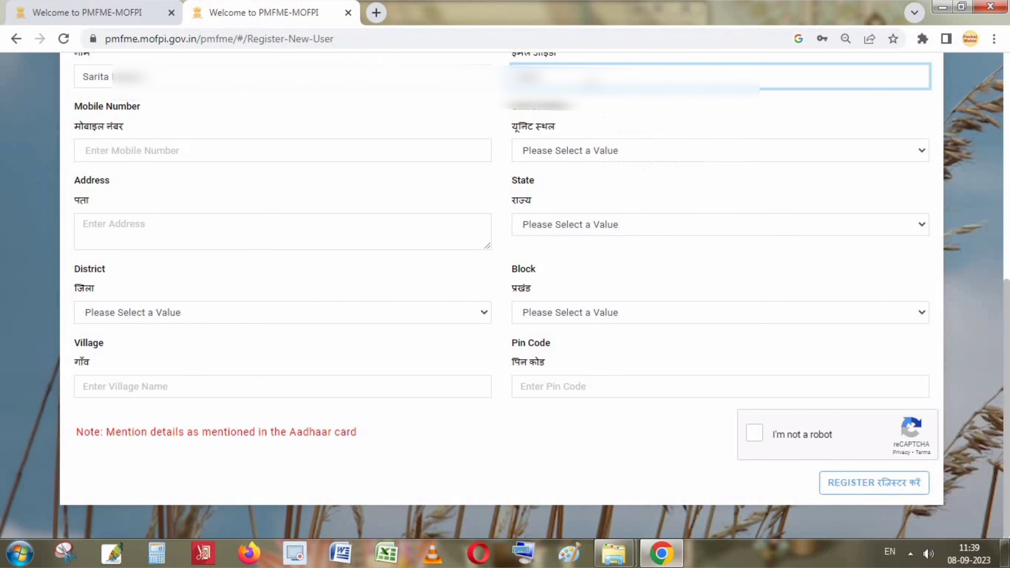
click(409, 151)
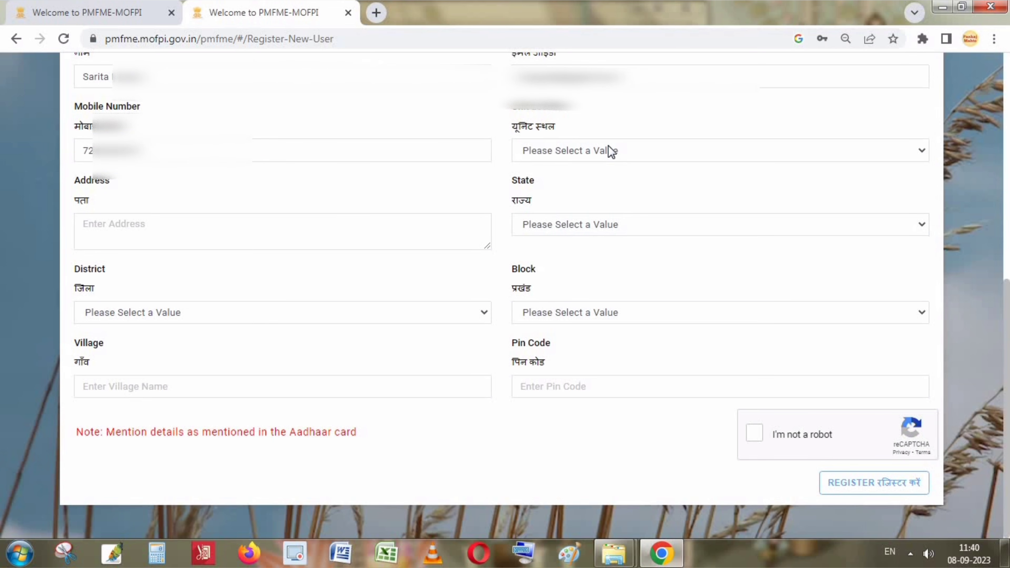
click(609, 151)
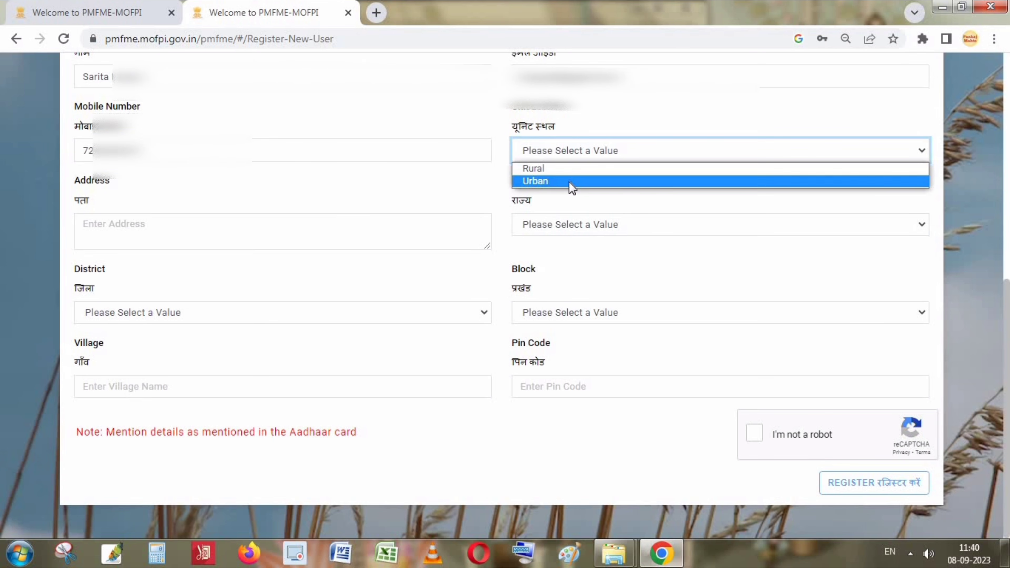
Set unit location Rural, paste the address, and choose Jharkhand, Godda, THAKURGANGTI.
click(547, 168)
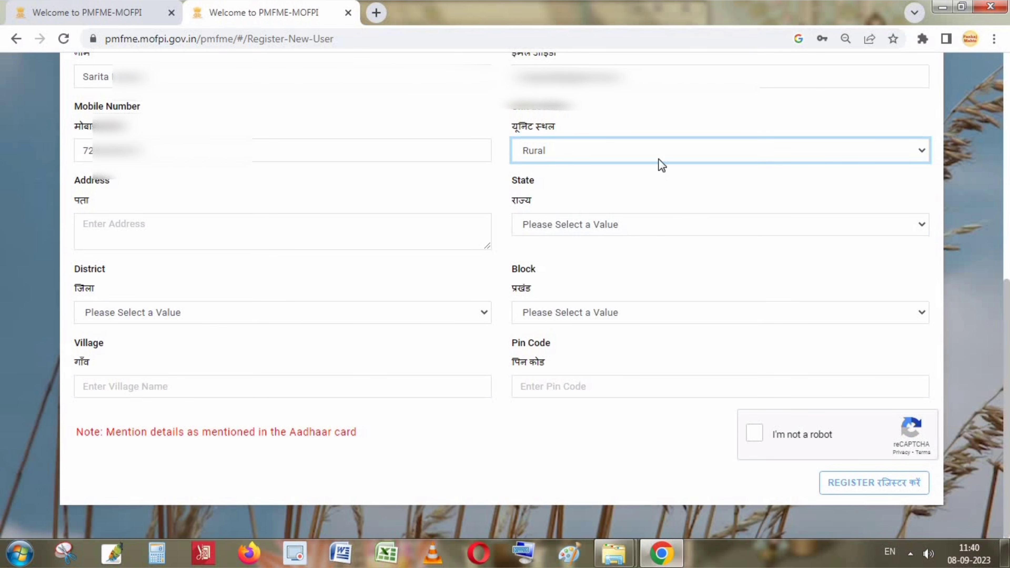
click(194, 238)
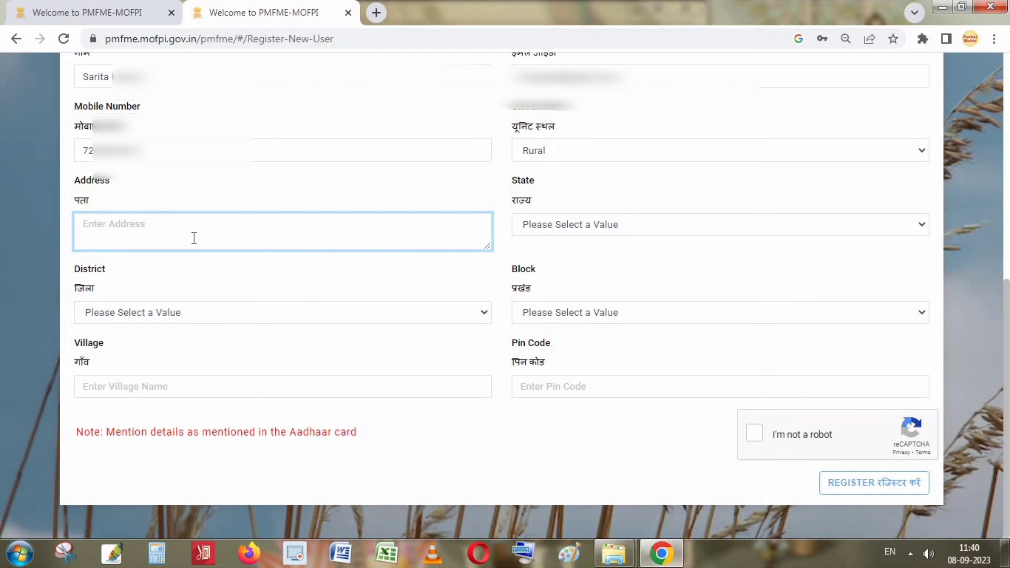
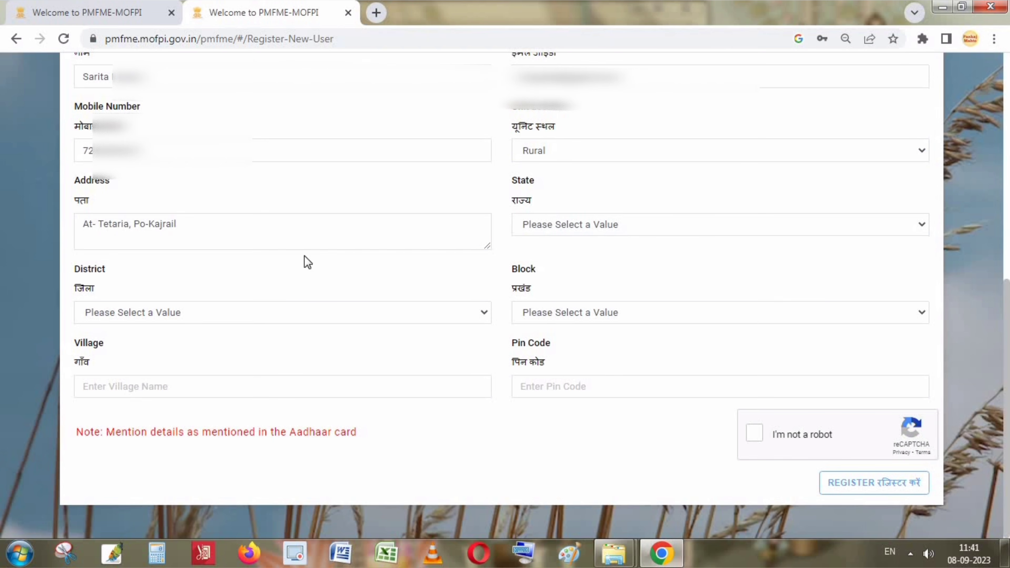
click(592, 225)
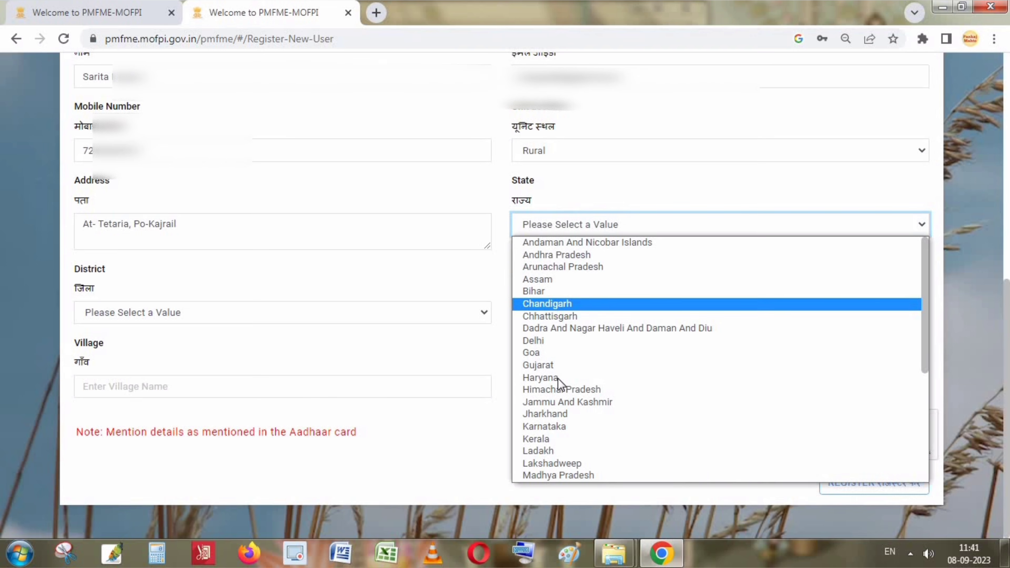
click(551, 414)
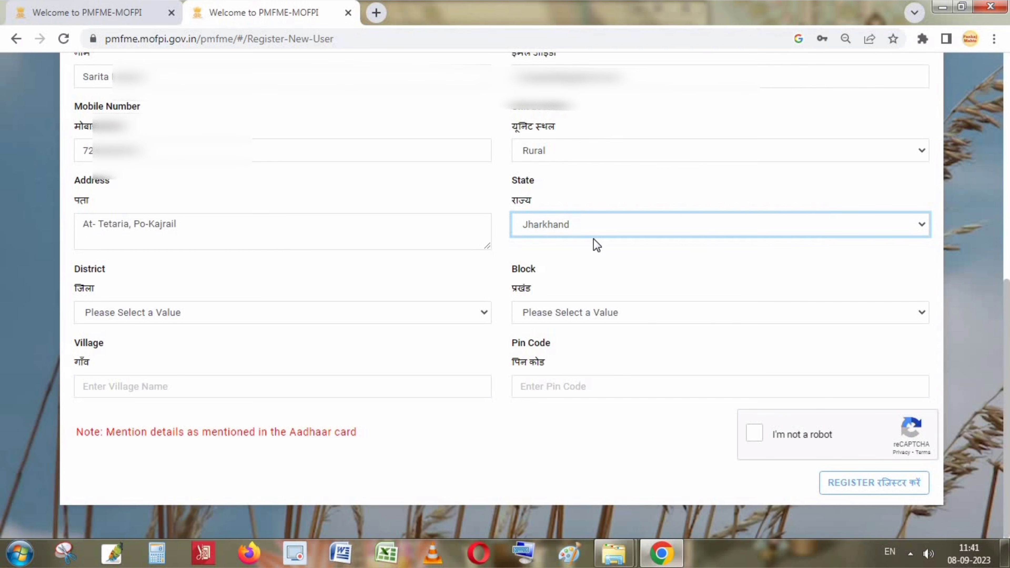
click(209, 310)
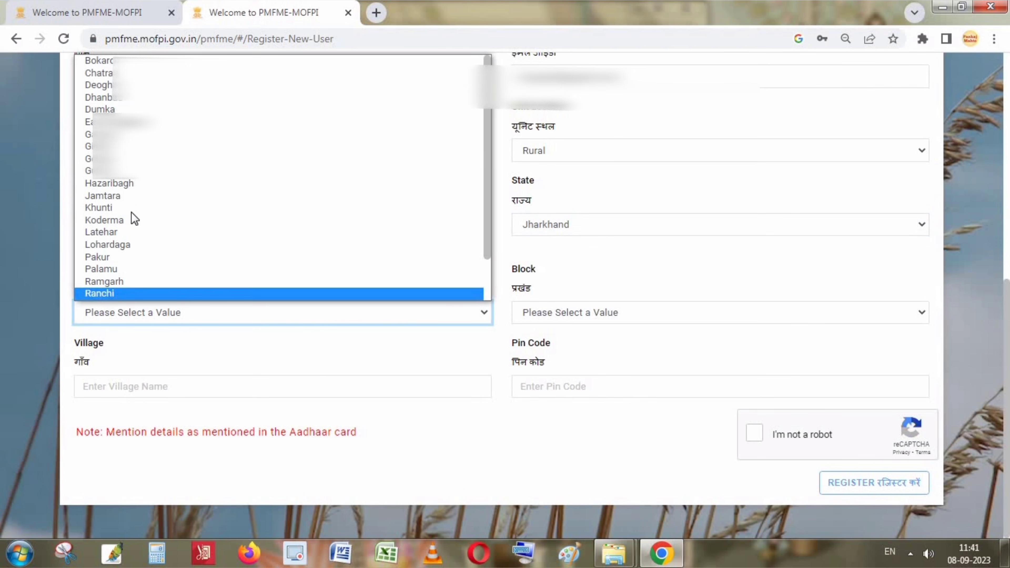
click(131, 158)
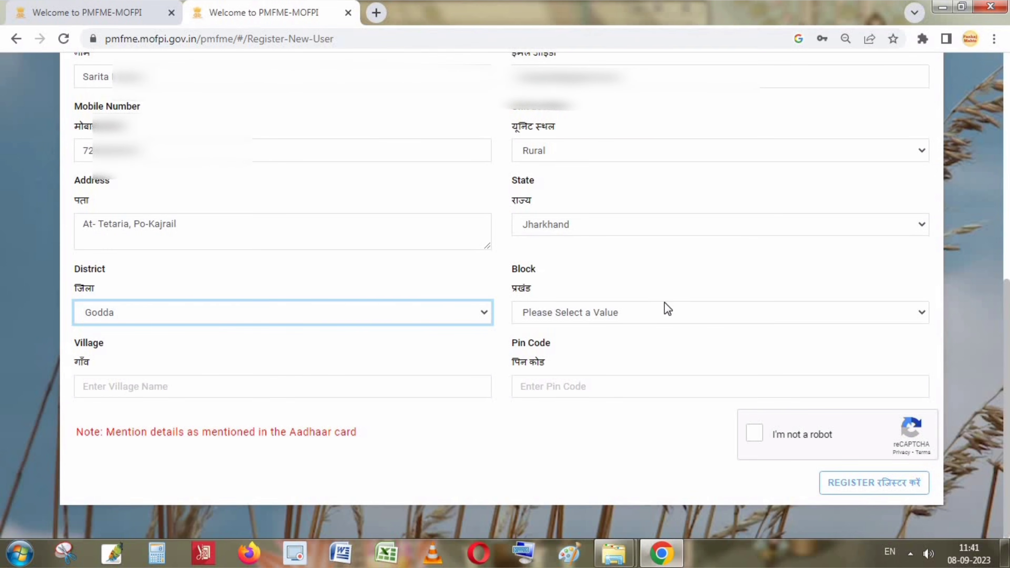
click(667, 313)
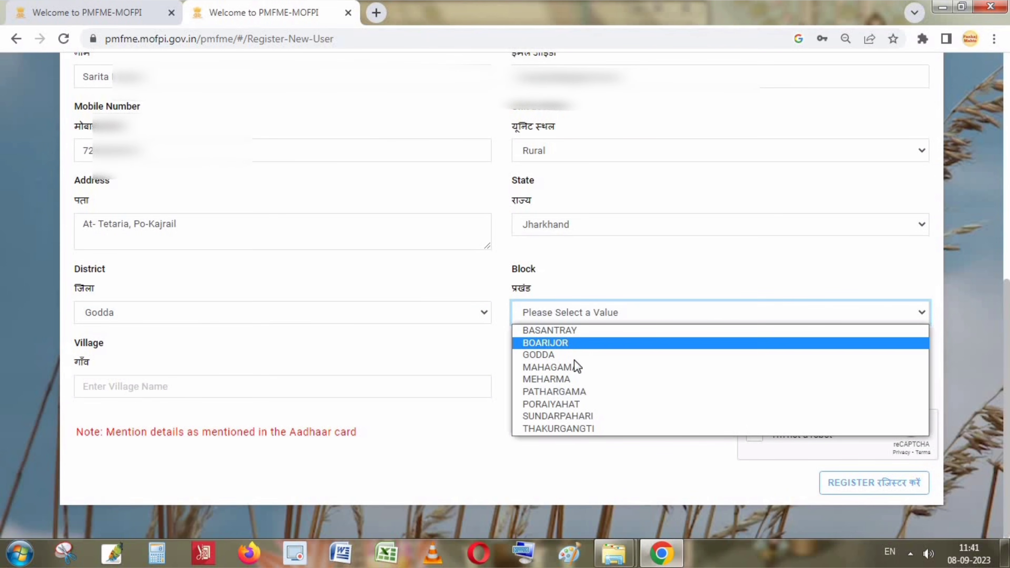
click(577, 428)
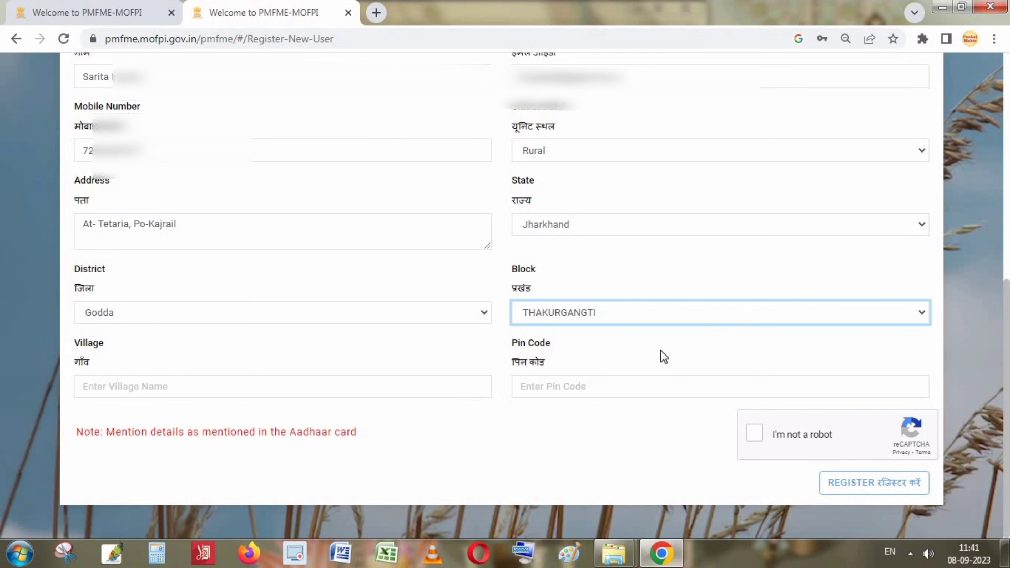
Enter the village name and pin code, then tick the reCAPTCHA checkbox.
click(152, 398)
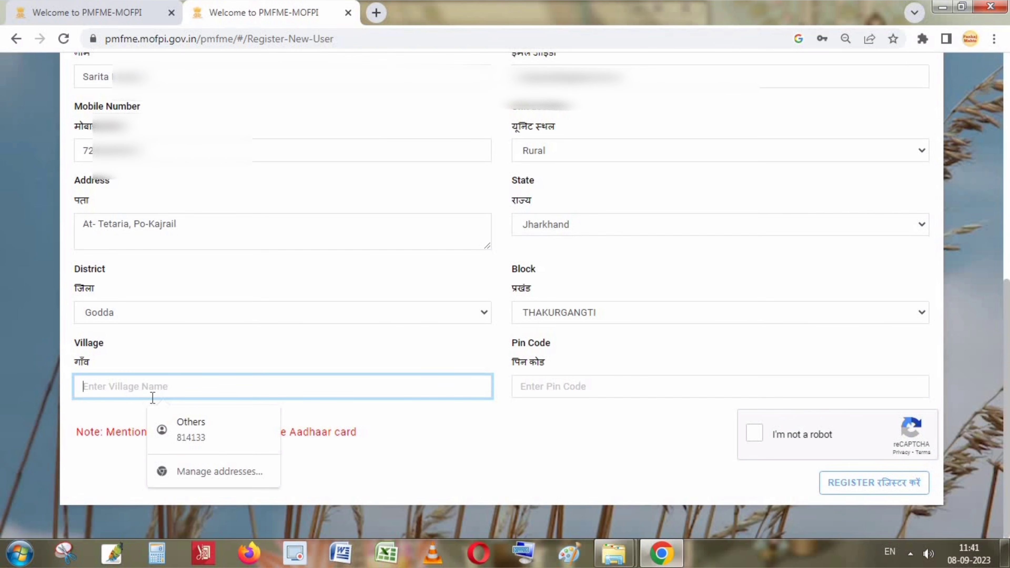
text(Tetaria)
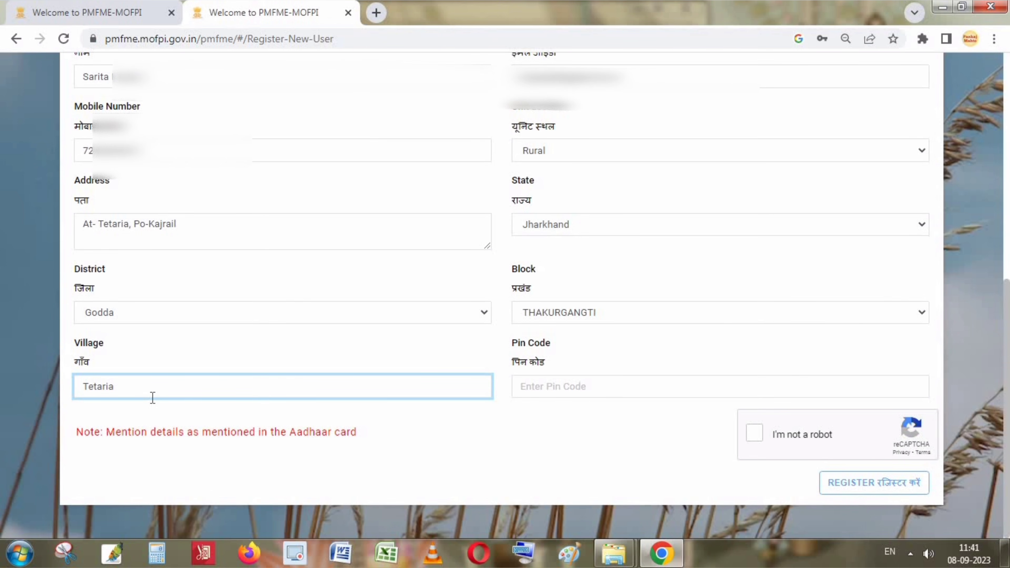
key(Tab)
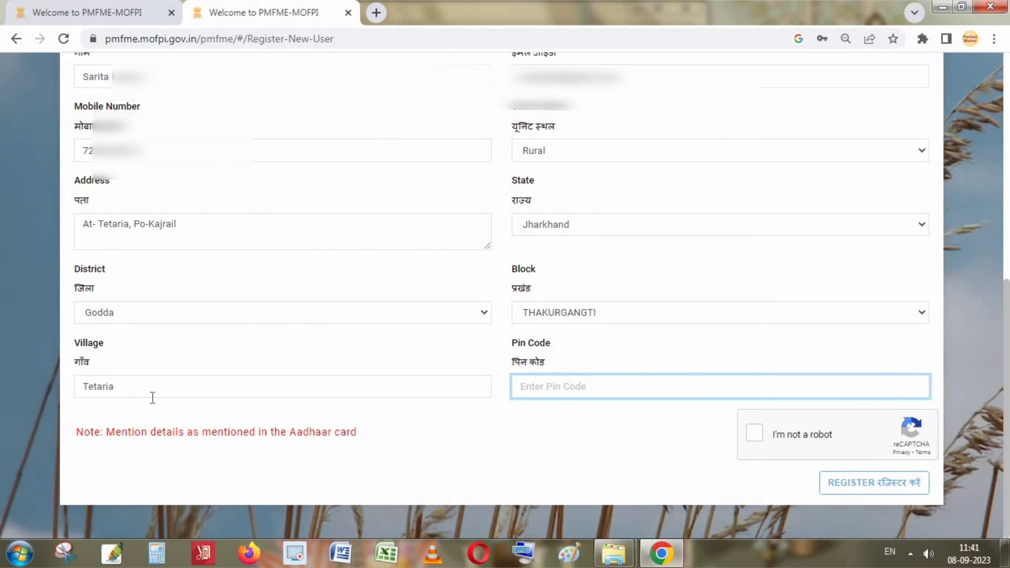
text(813208)
click(757, 437)
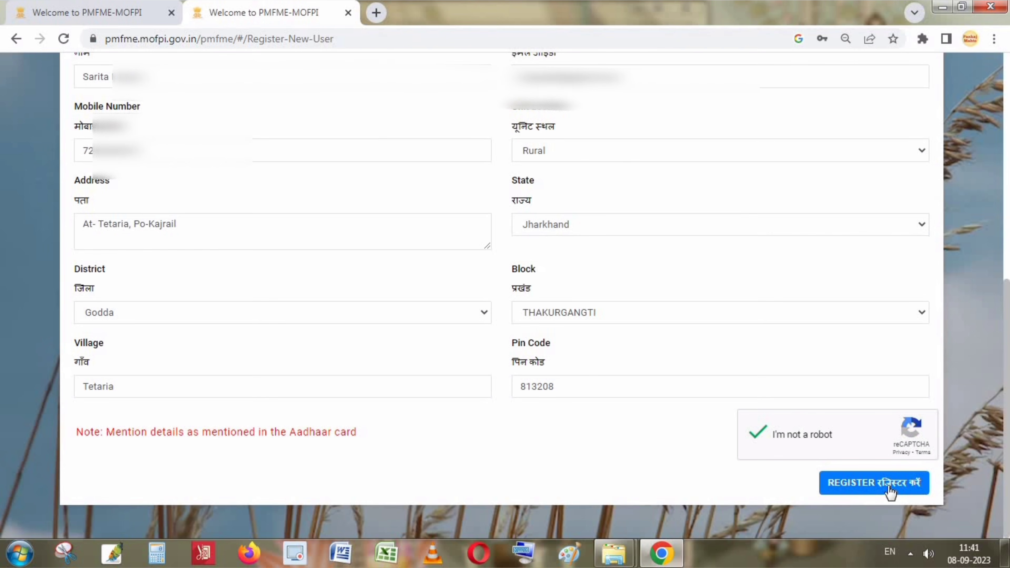
Submit the registration, confirm it on the preview, and dismiss the new user ID notice.
click(878, 485)
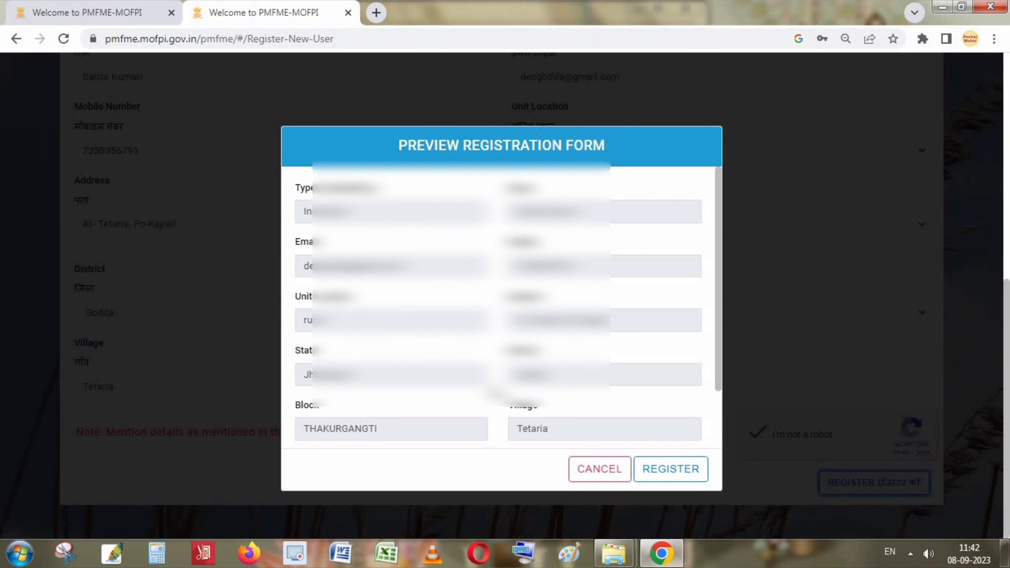
click(681, 474)
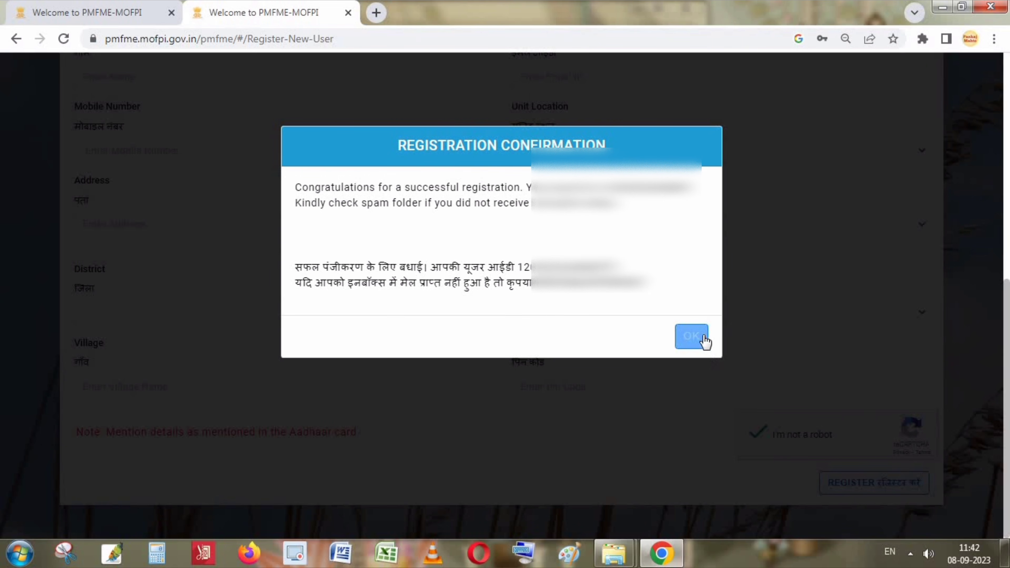
click(692, 337)
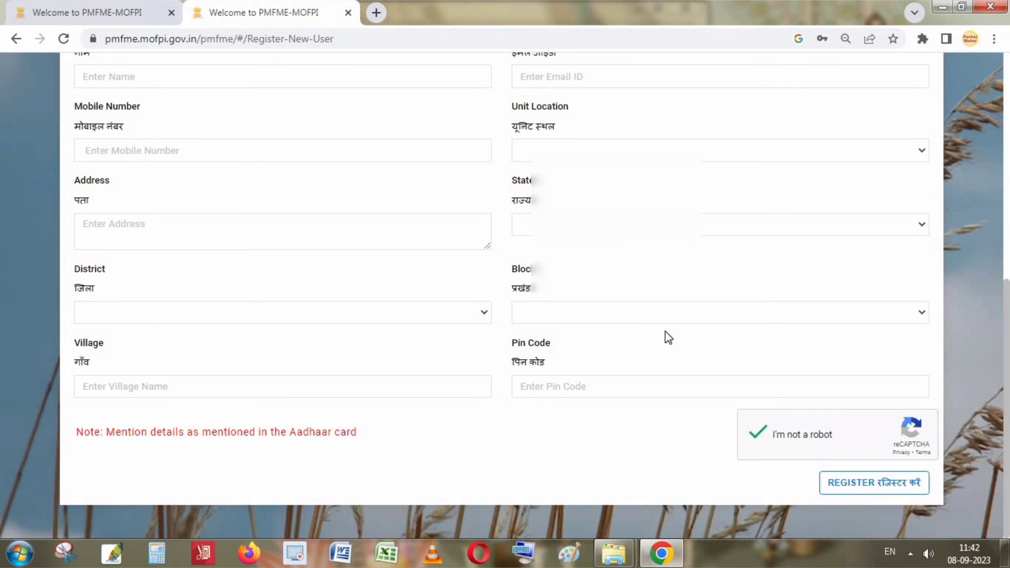
Open the PM FME Portal Registration email in Gmail and follow its verification link.
click(376, 13)
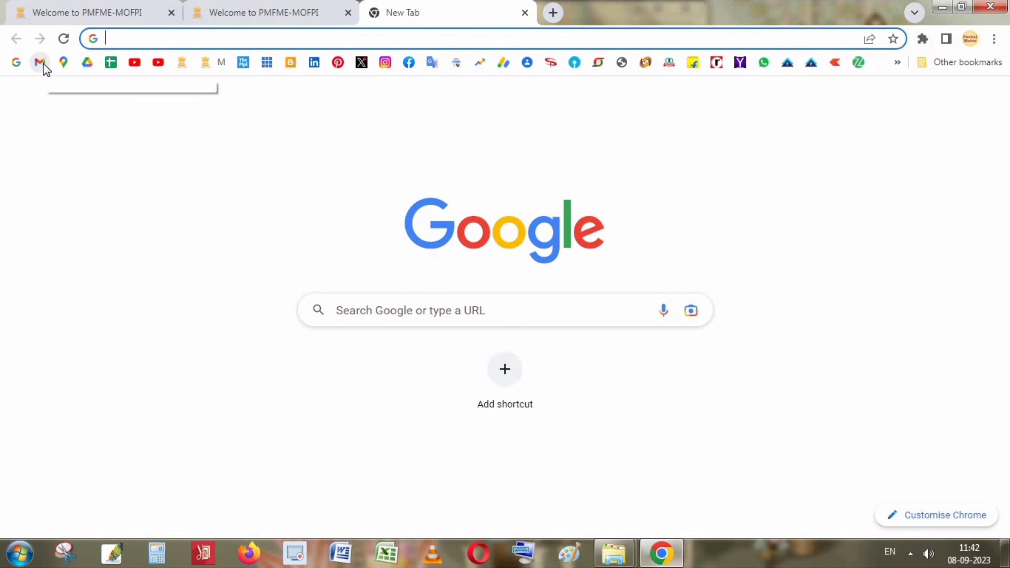
click(43, 66)
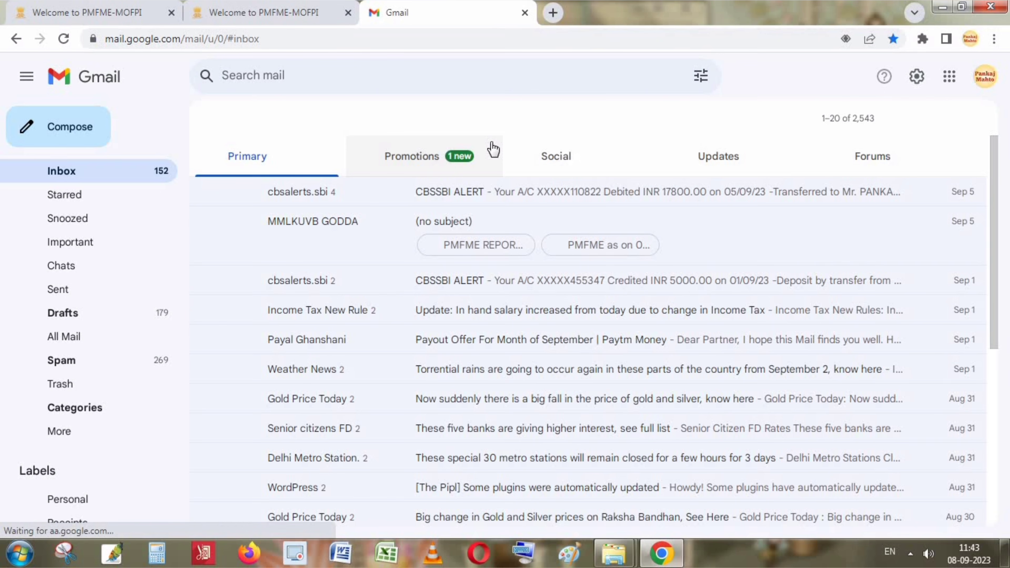
click(446, 193)
scroll(447, 231, down, 4)
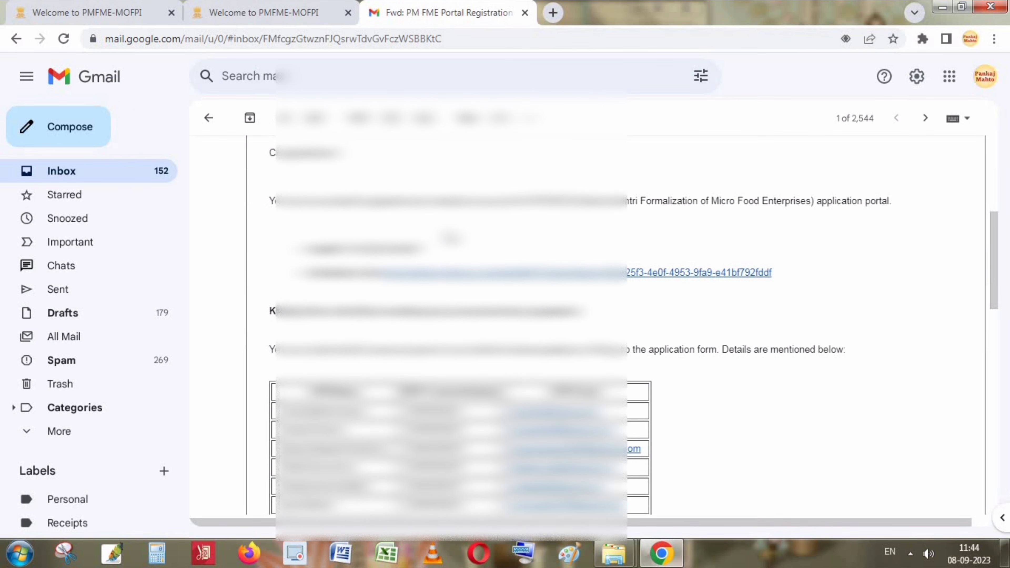
scroll(580, 330, up, 1)
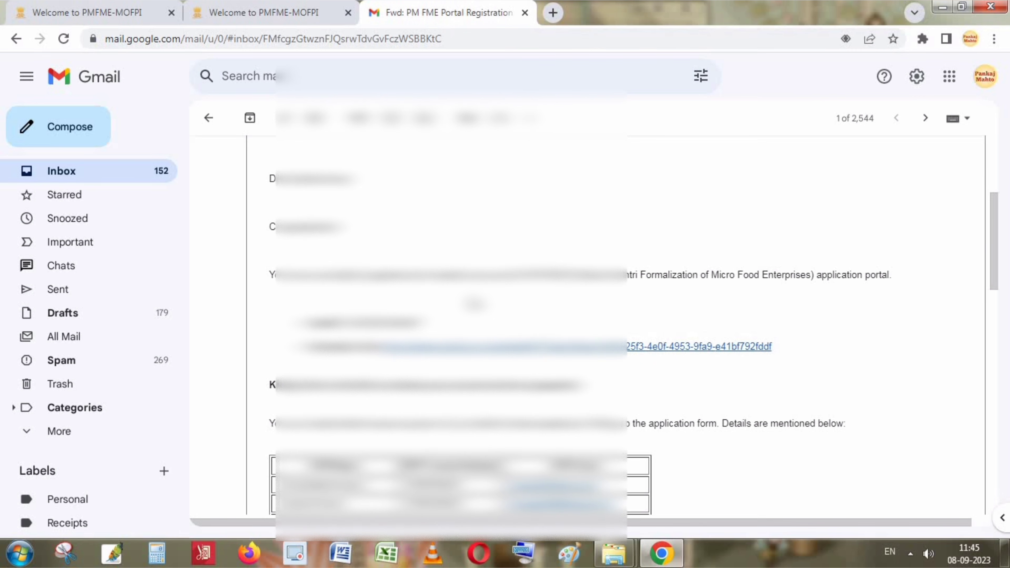
scroll(242, 211, down, 1)
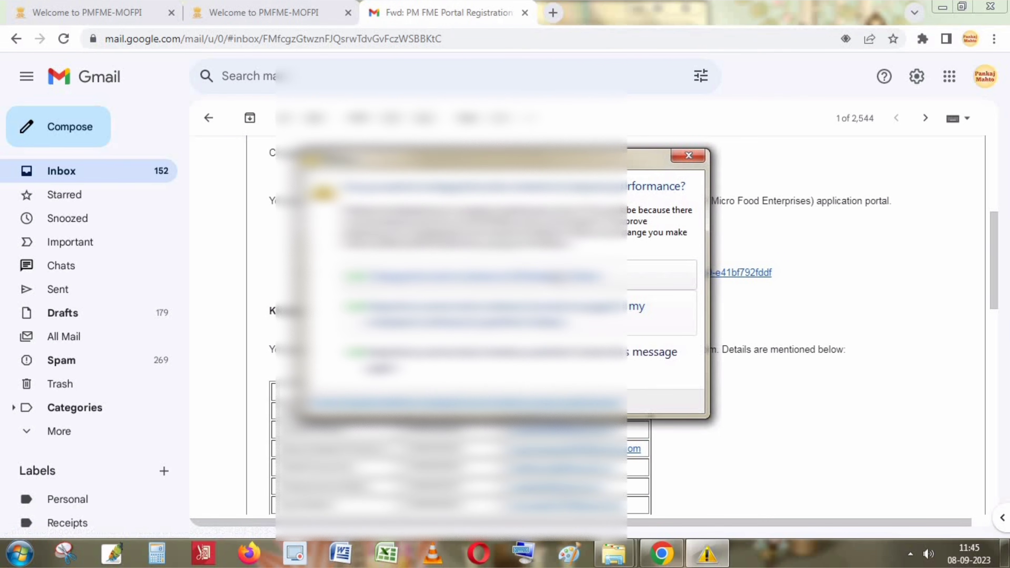
click(686, 157)
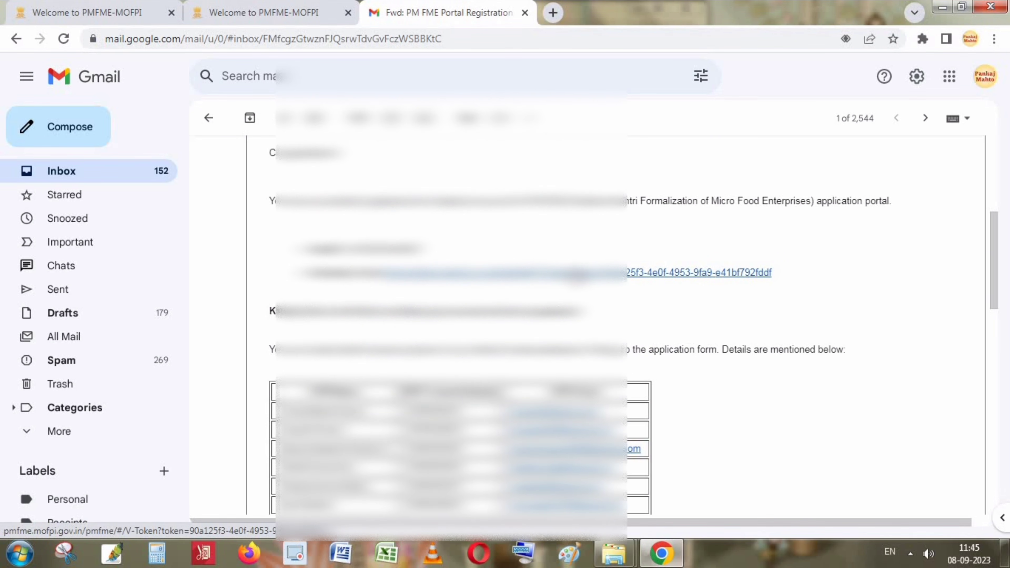
click(575, 275)
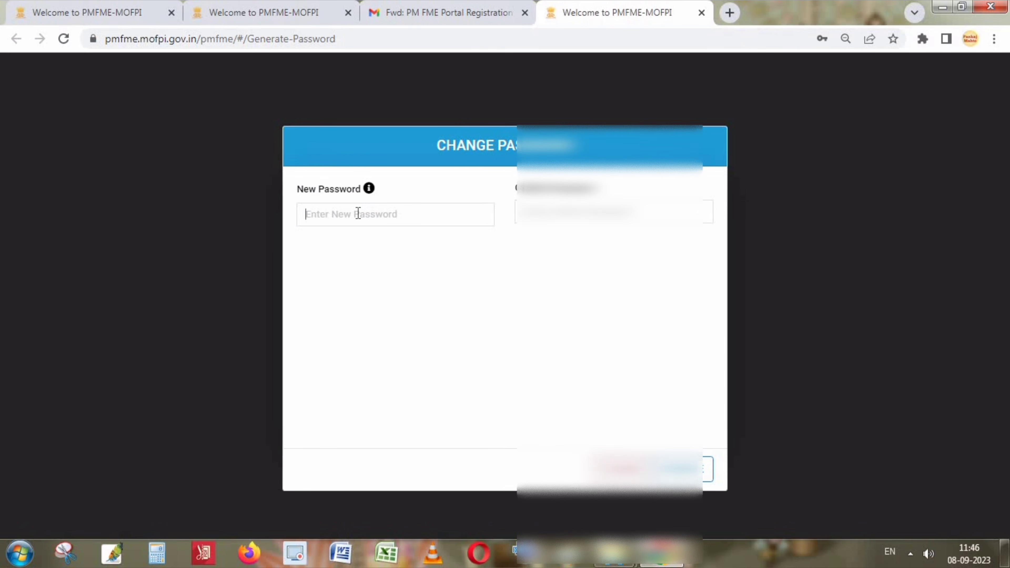
Enter and confirm a new account password, then update it.
click(358, 214)
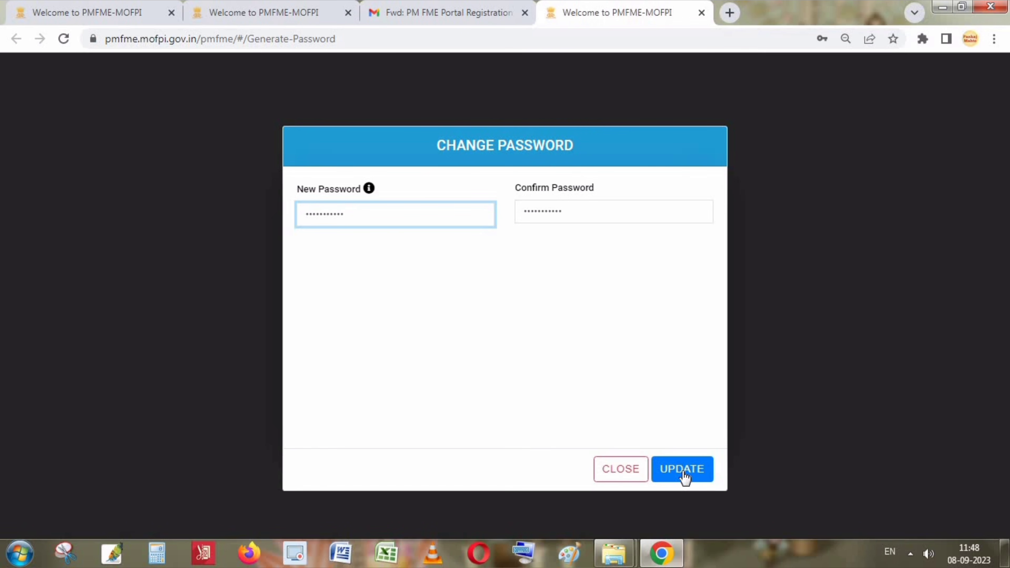
click(684, 473)
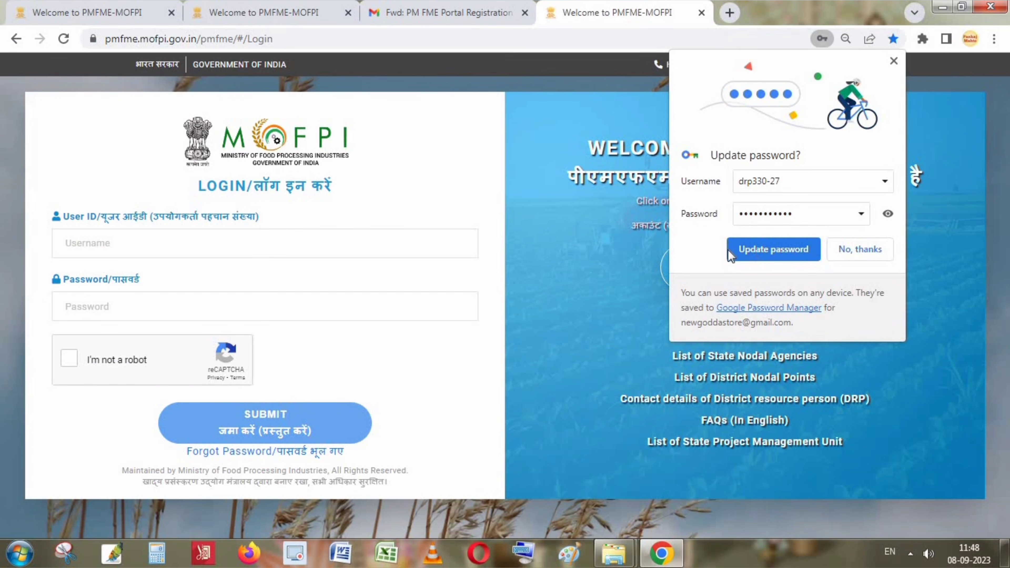
Sign in with the new account after completing the login reCAPTCHA.
click(894, 63)
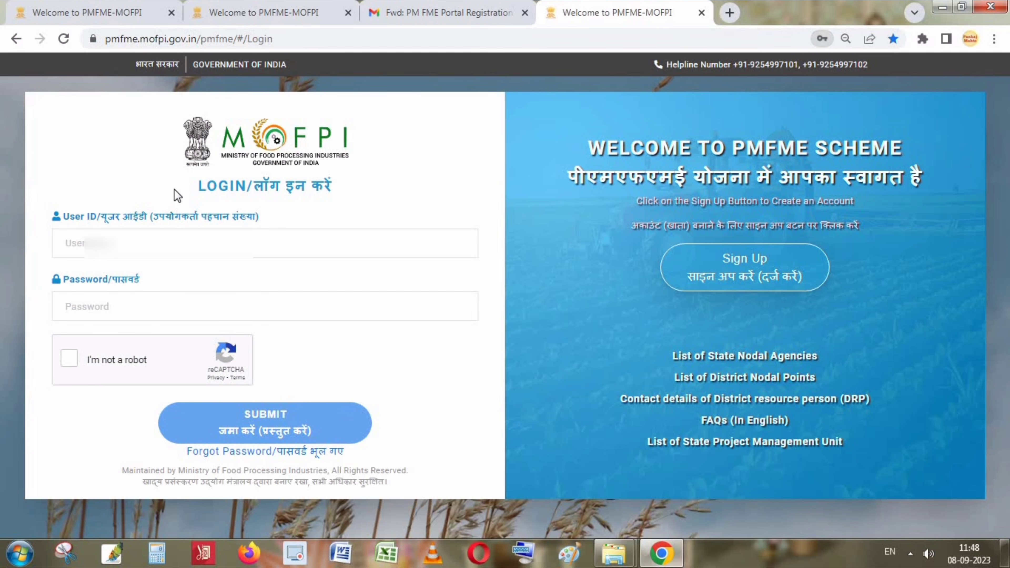
click(434, 169)
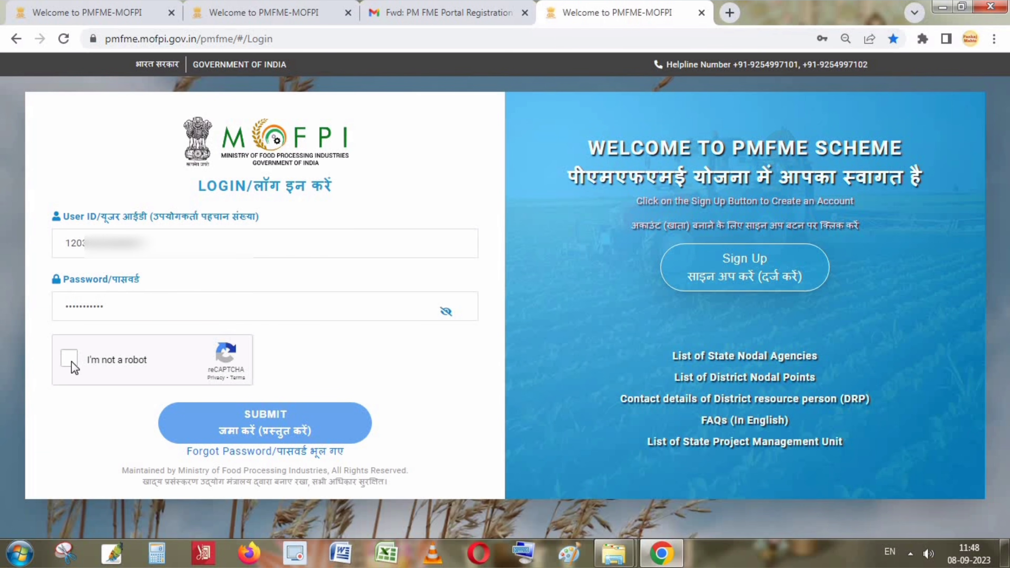
click(91, 365)
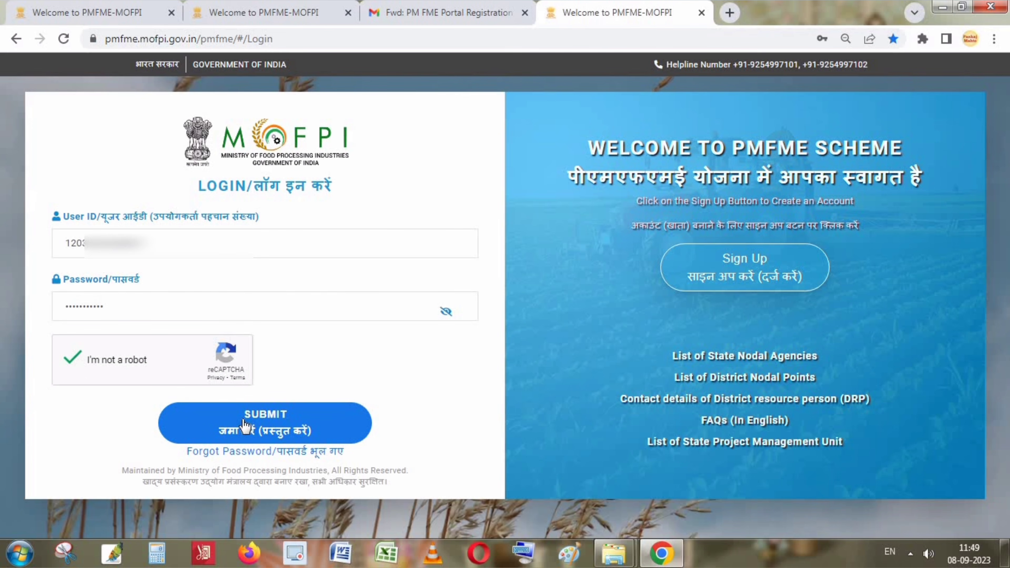
click(271, 431)
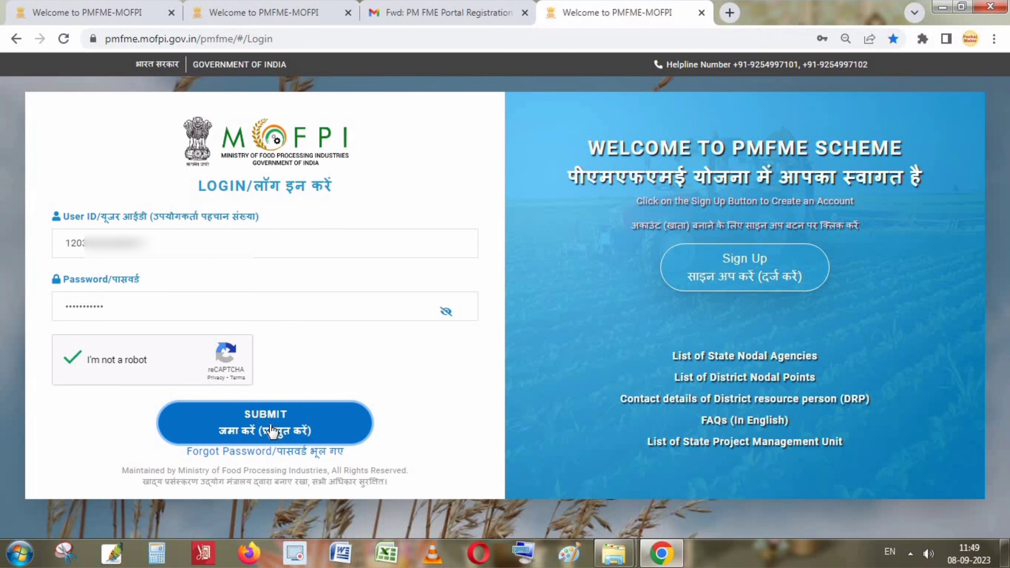
click(270, 431)
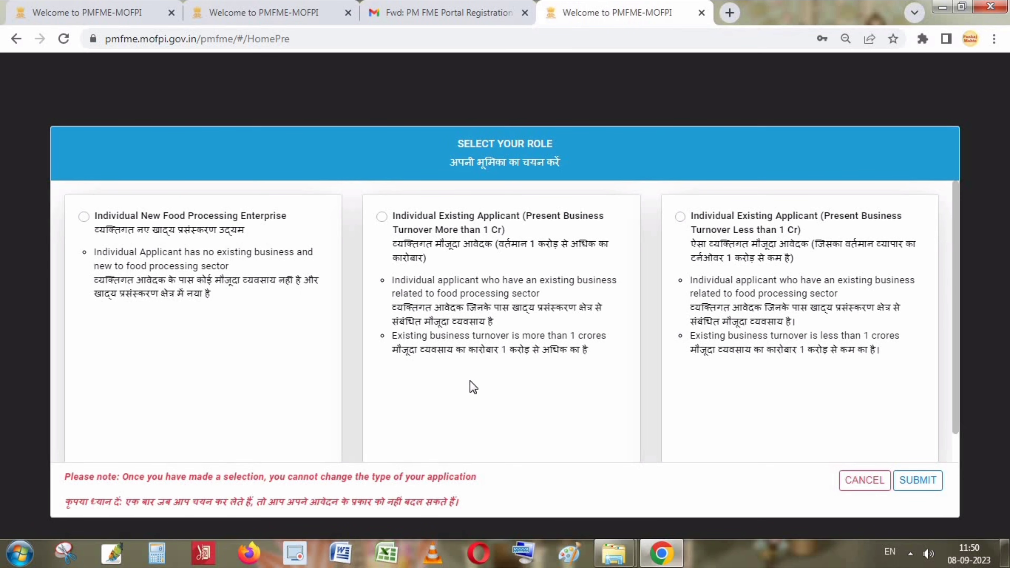
Submit Individual New Food Processing Enterprise as the applicant role and confirm with YES.
key(ctrl+plus)
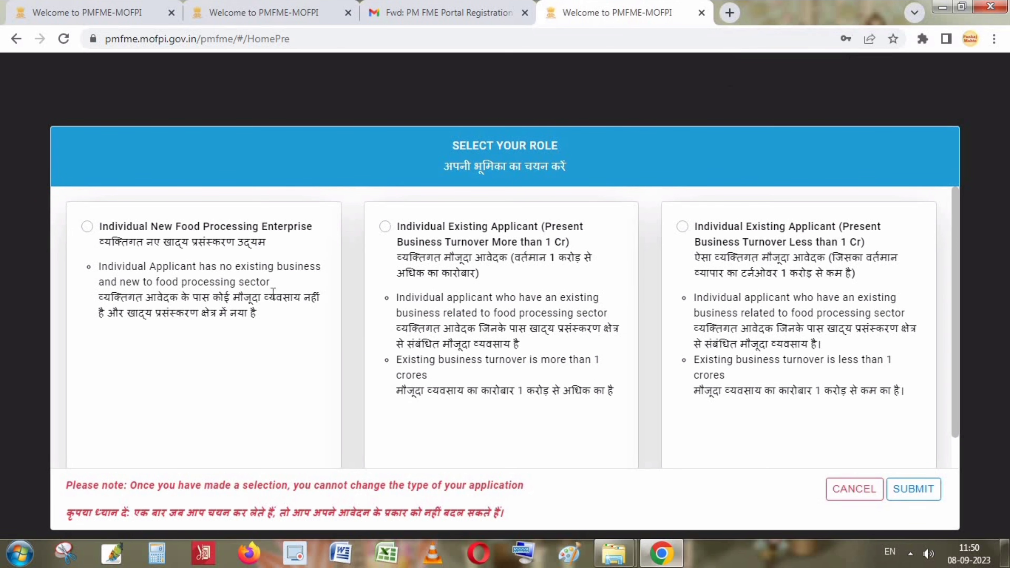
key(ctrl+plus)
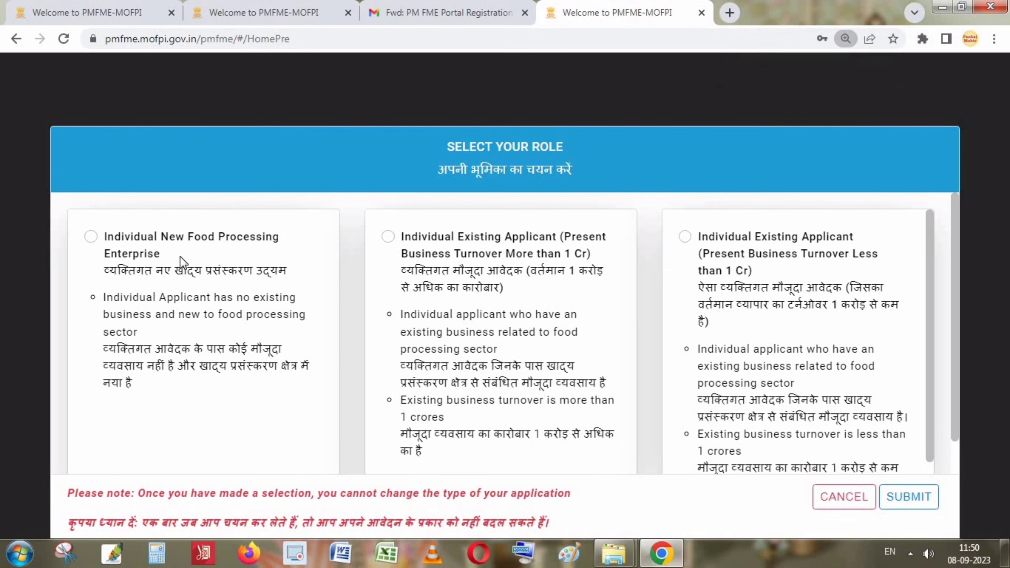
key(ctrl+minus)
click(87, 228)
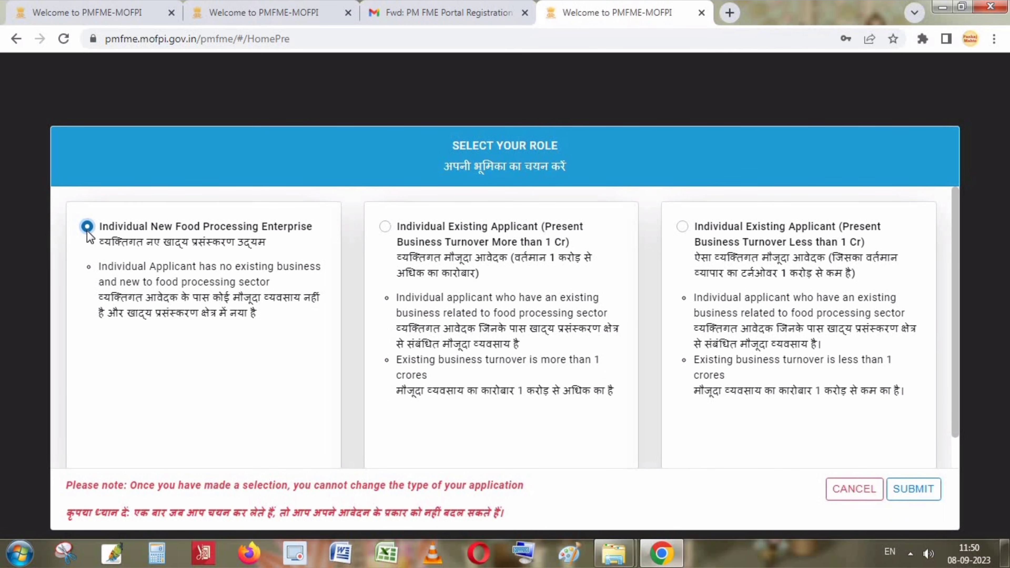
key(ctrl+plus)
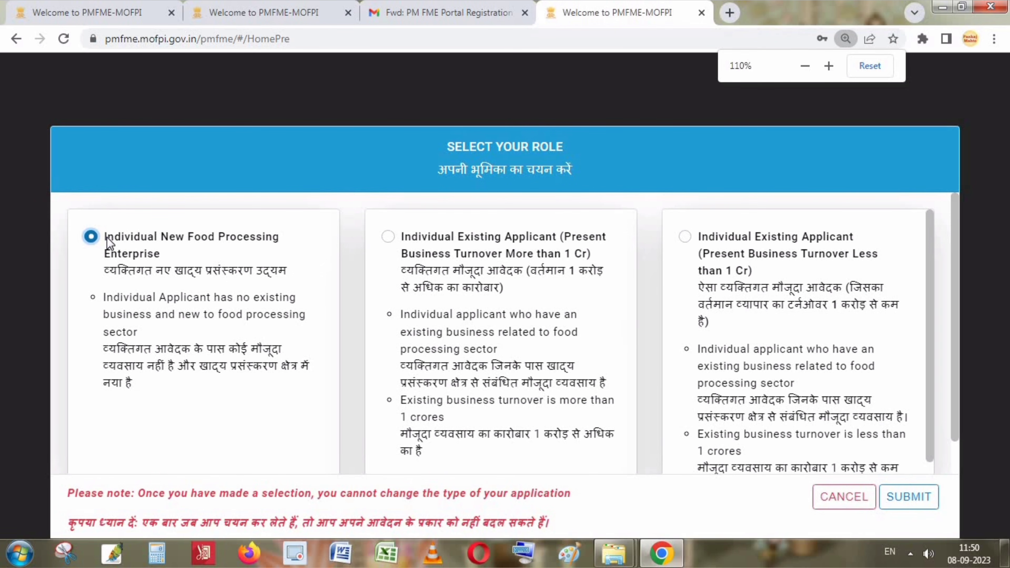
key(ctrl+minus)
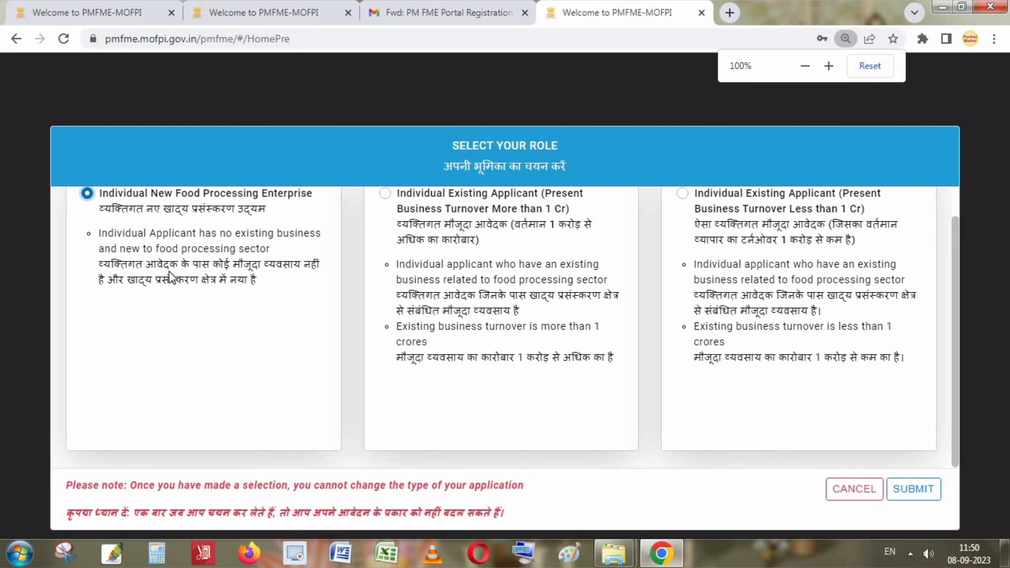
scroll(953, 414, up, 1)
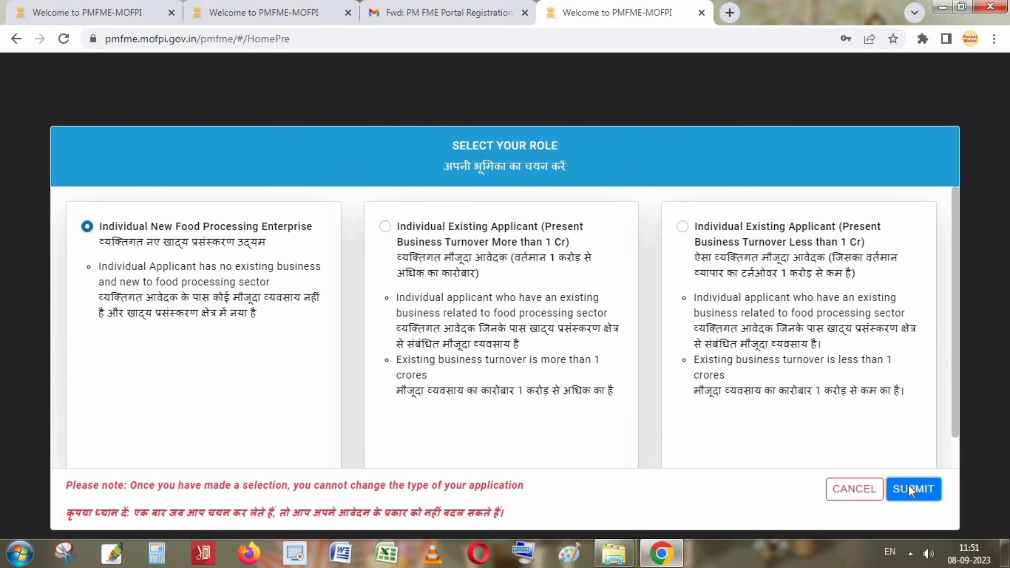
click(910, 486)
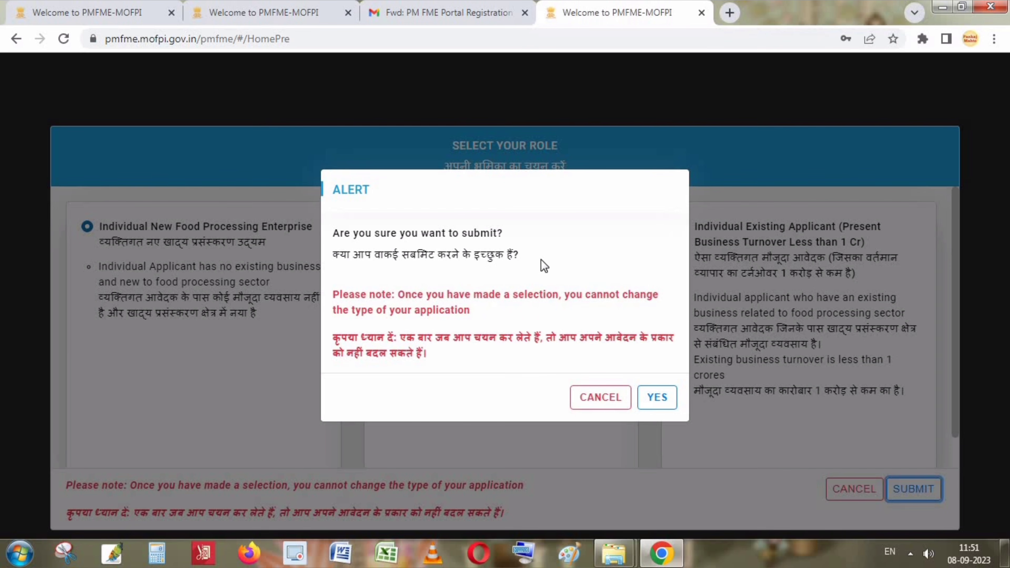
click(658, 405)
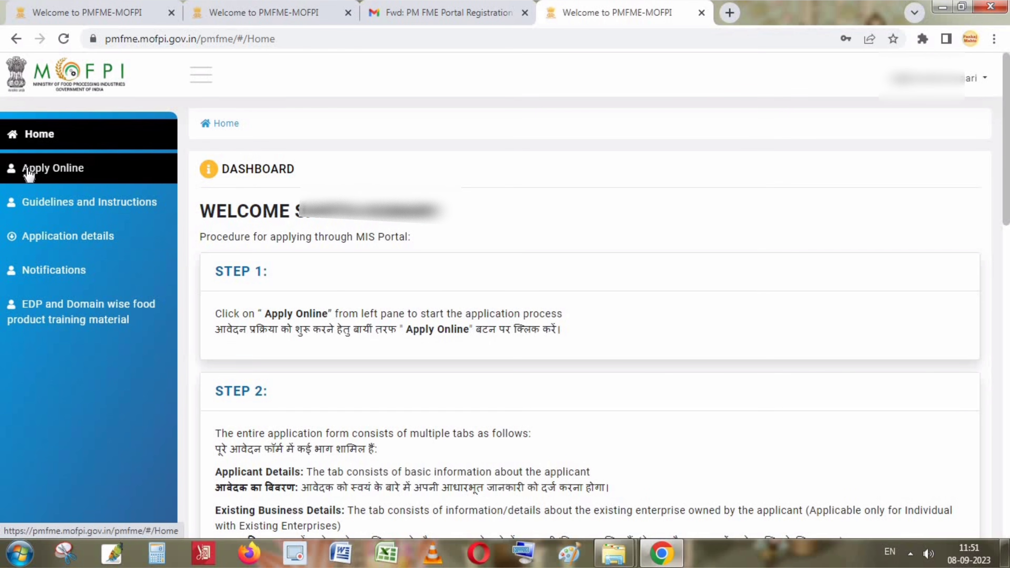
Launch Apply Online from the sidebar to reach the Applicant Details tab.
click(52, 170)
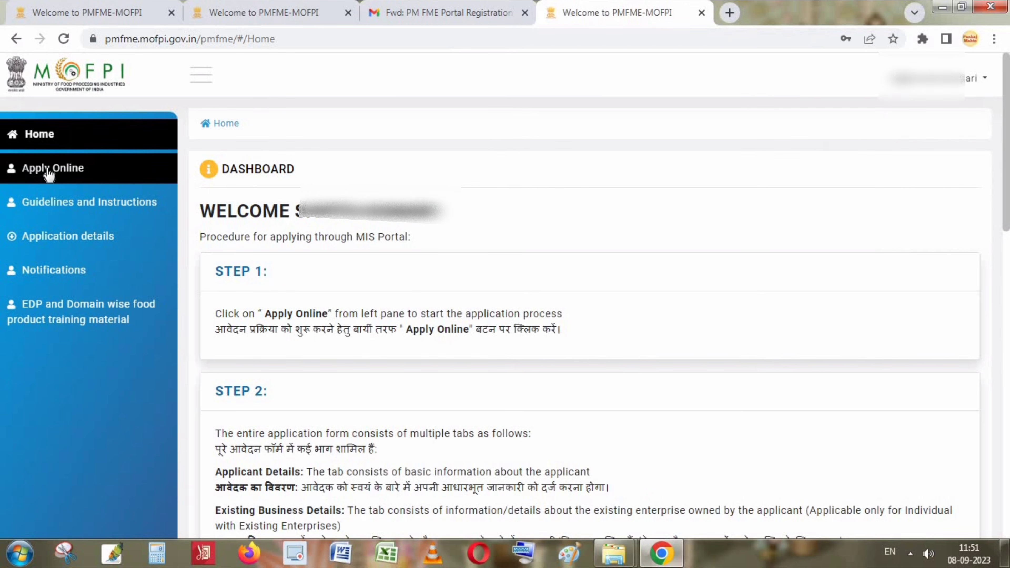
click(66, 173)
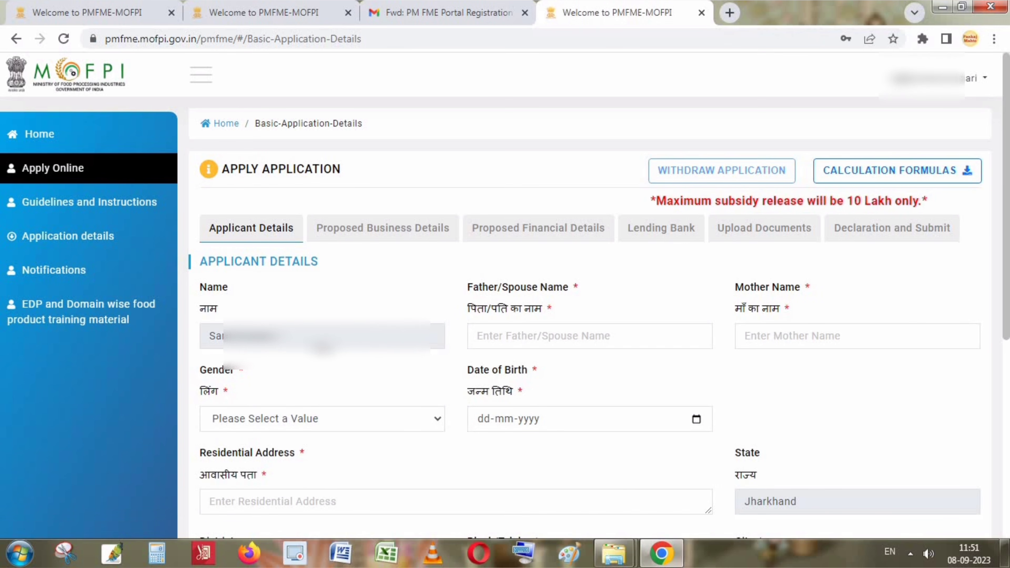
Fill in the father/spouse and mother names and set gender to Female.
click(512, 345)
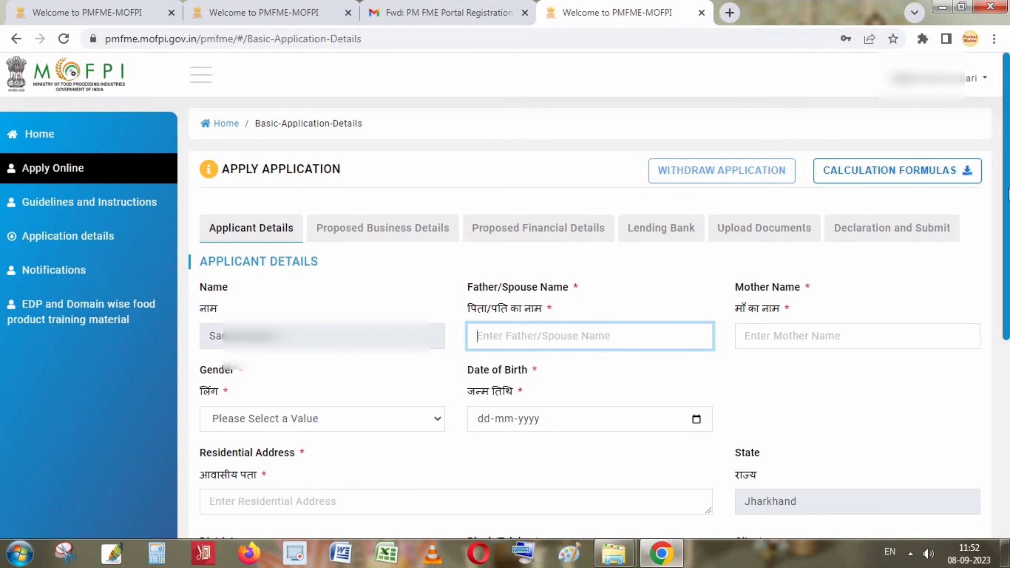
drag(1008, 194, 1006, 304)
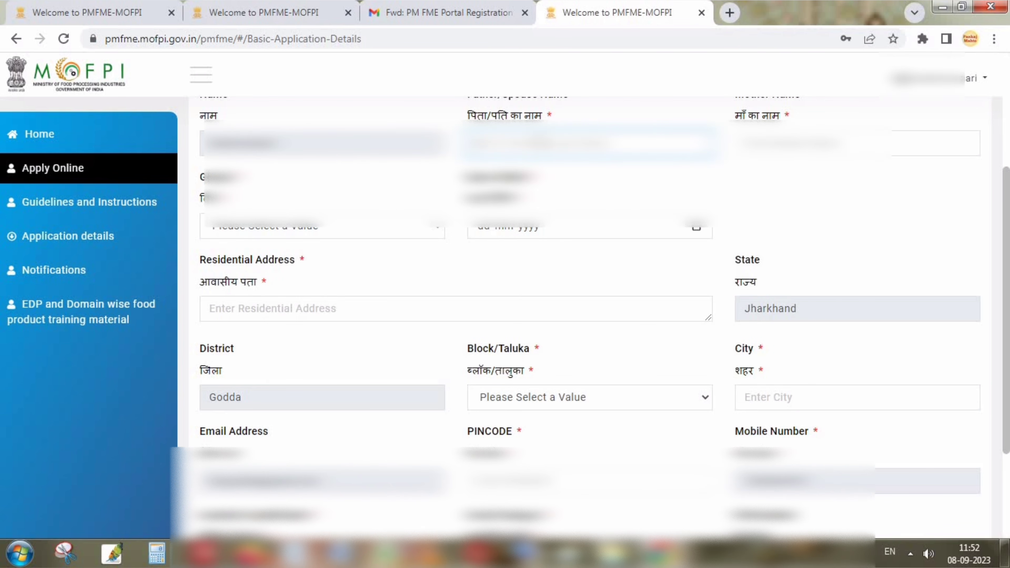
text(??????)
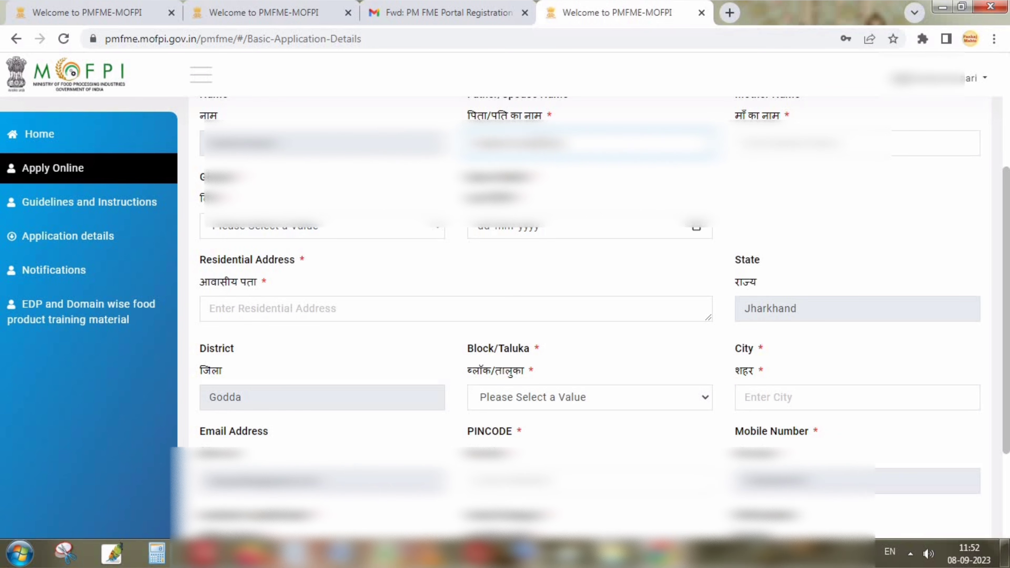
key(Tab)
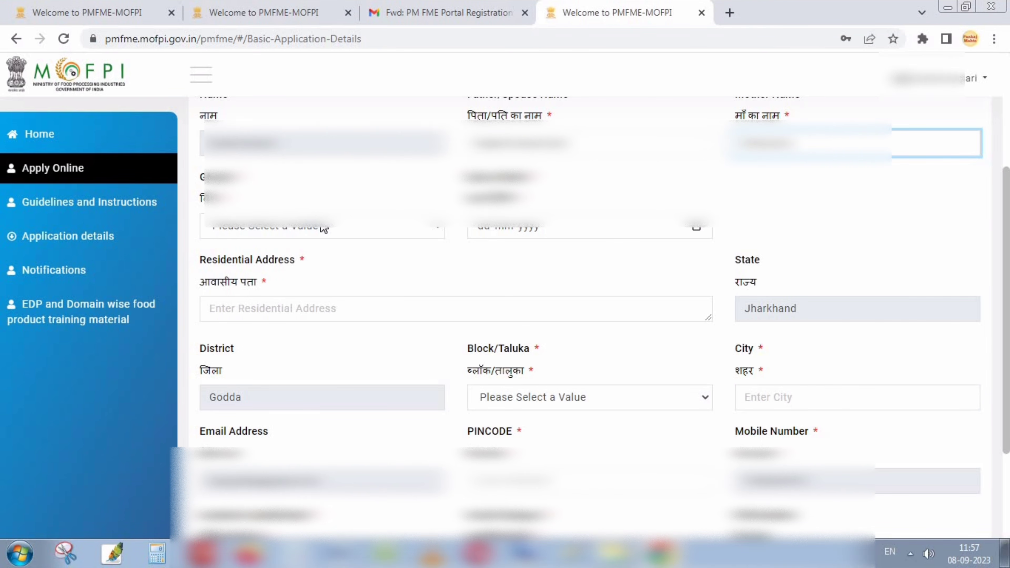
click(324, 229)
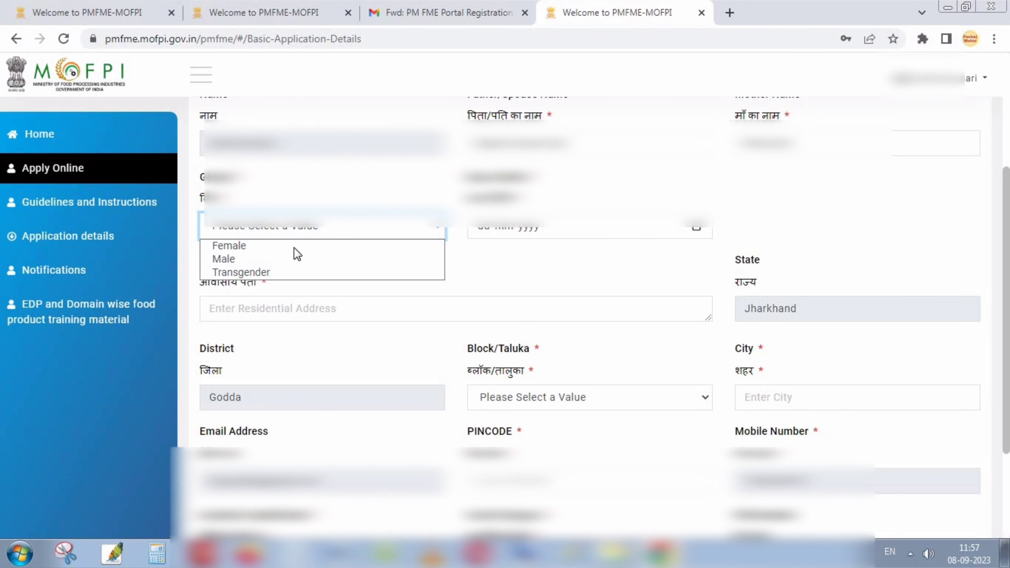
click(252, 245)
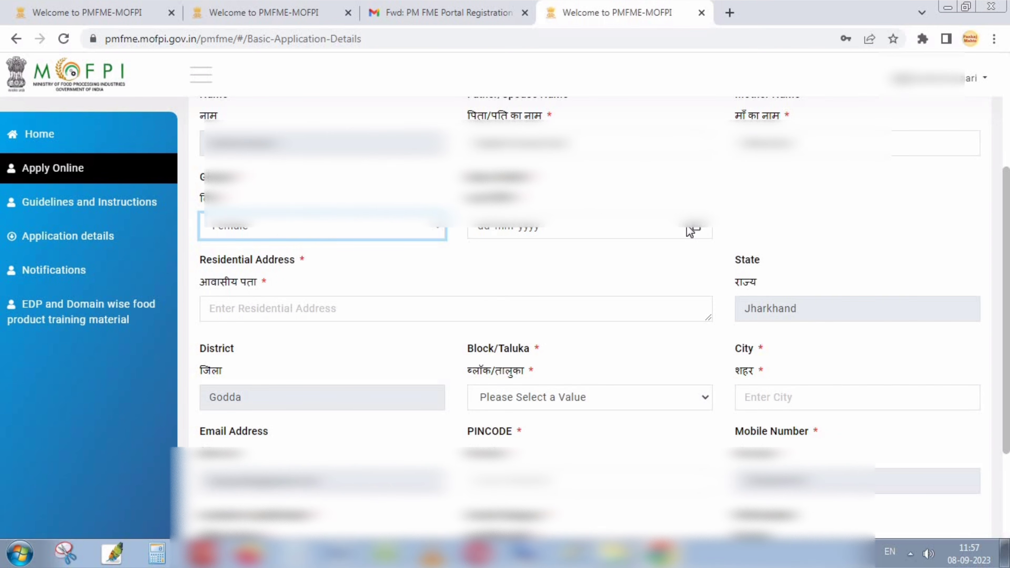
Pick a July 2004 birth date and begin typing the residential address.
click(691, 231)
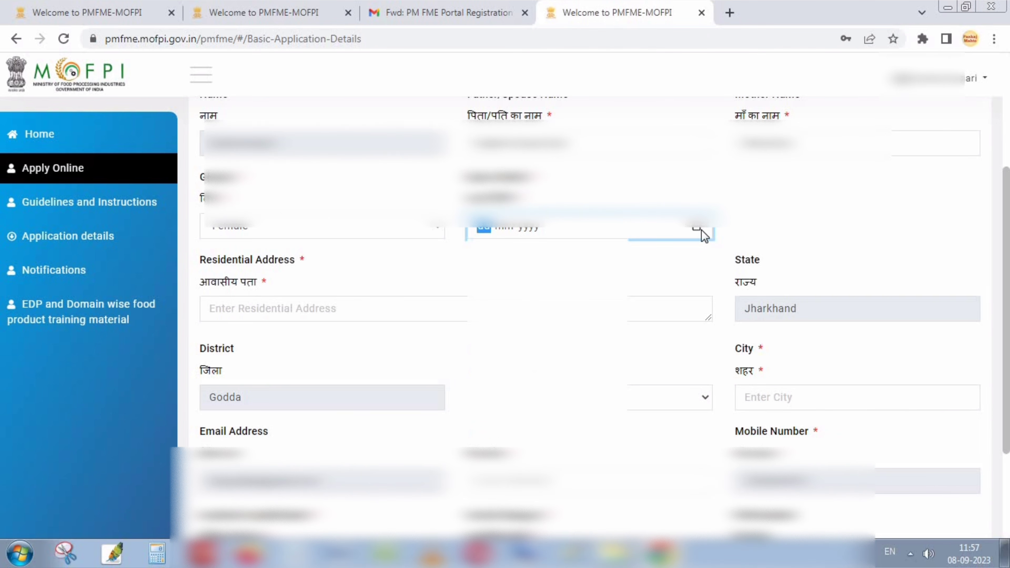
click(698, 228)
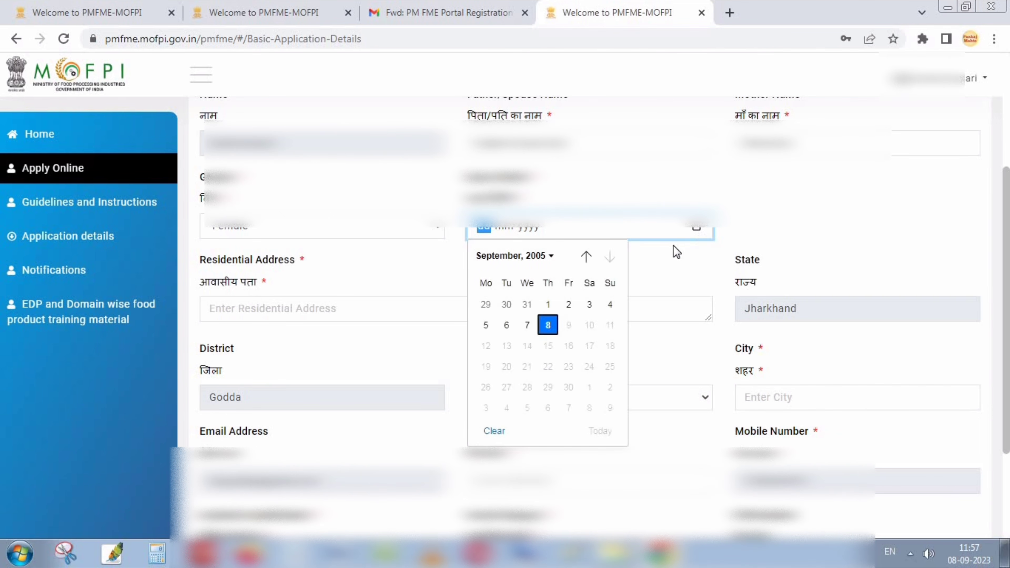
click(541, 257)
scroll(513, 343, up, 3)
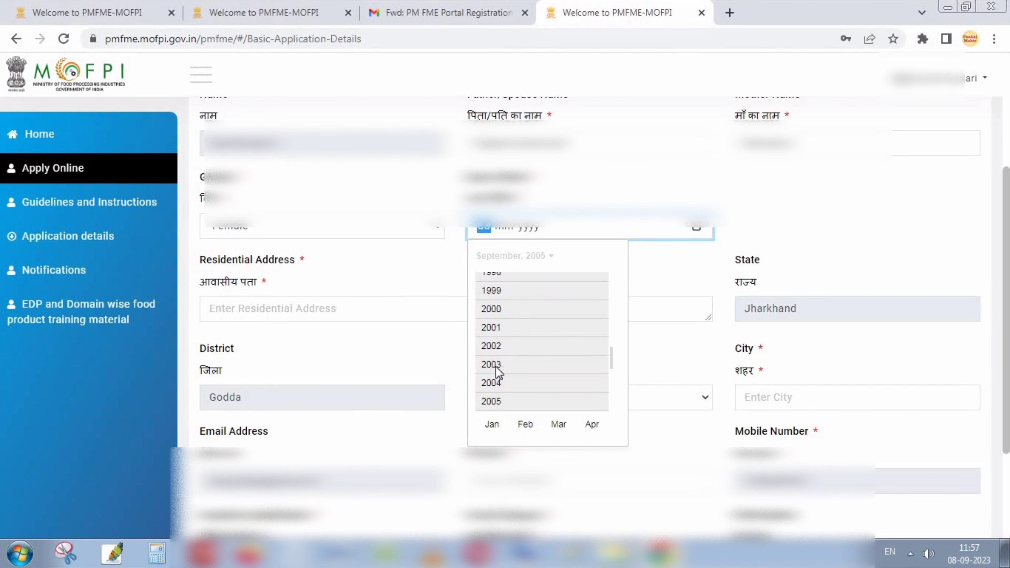
scroll(495, 367, down, 1)
click(496, 368)
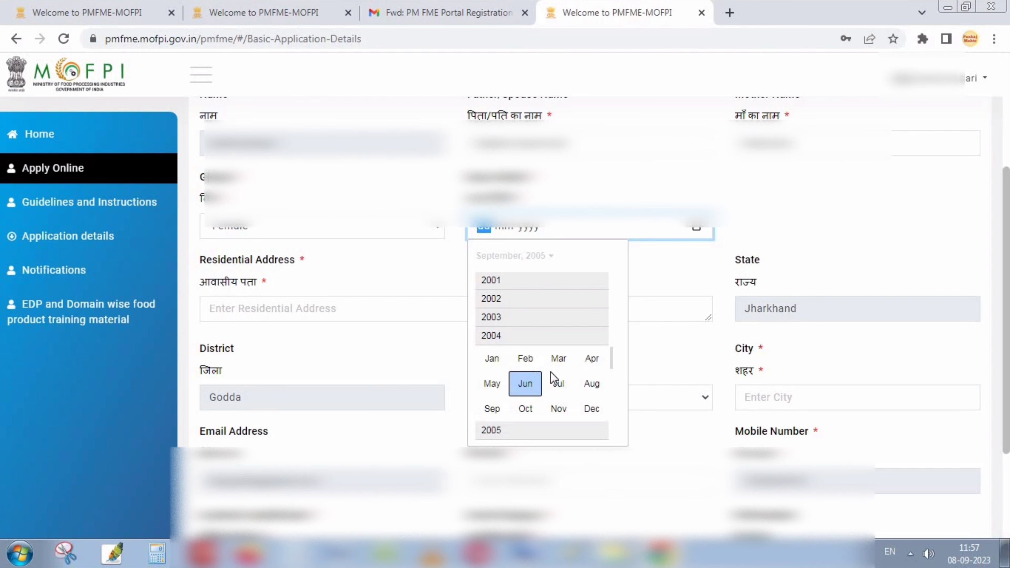
click(548, 386)
click(288, 311)
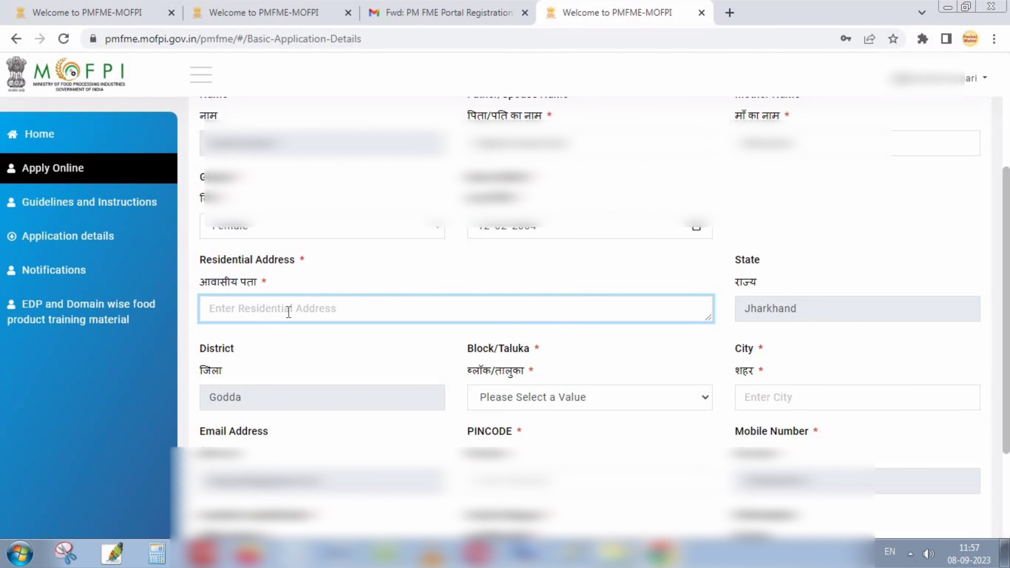
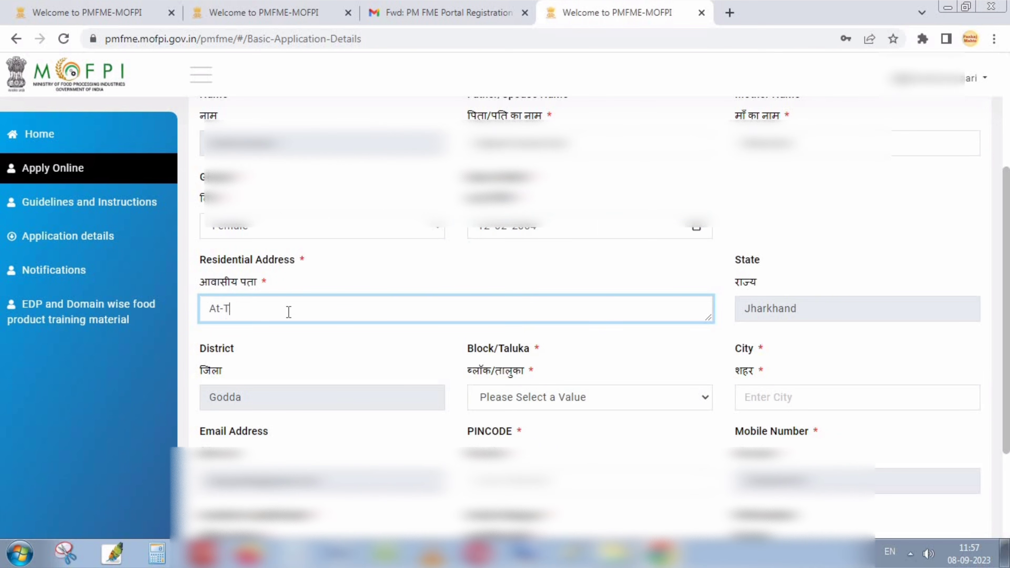
Complete the address with the block/taluka, city and PIN code.
click(785, 309)
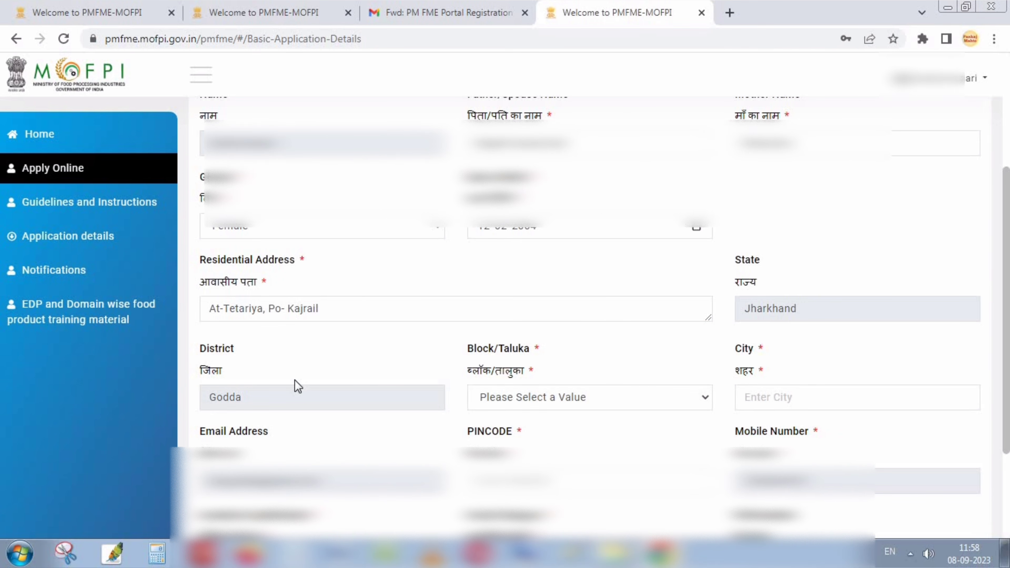
click(571, 398)
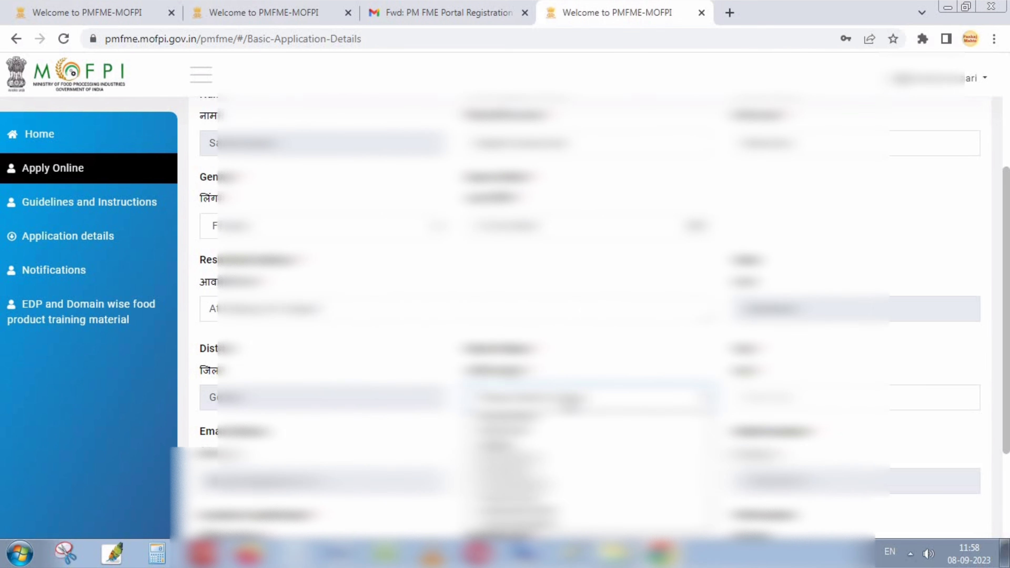
click(581, 523)
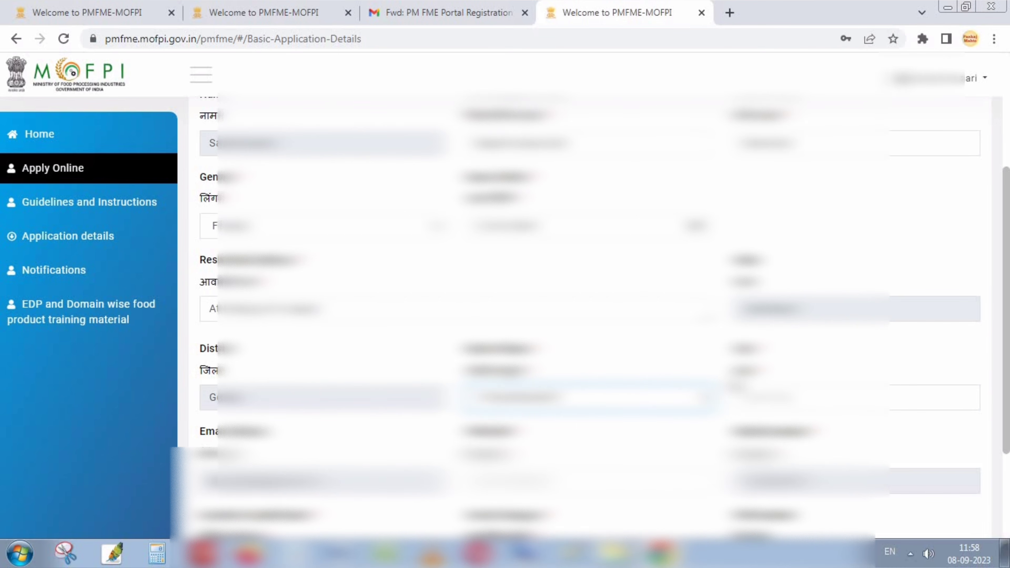
click(803, 398)
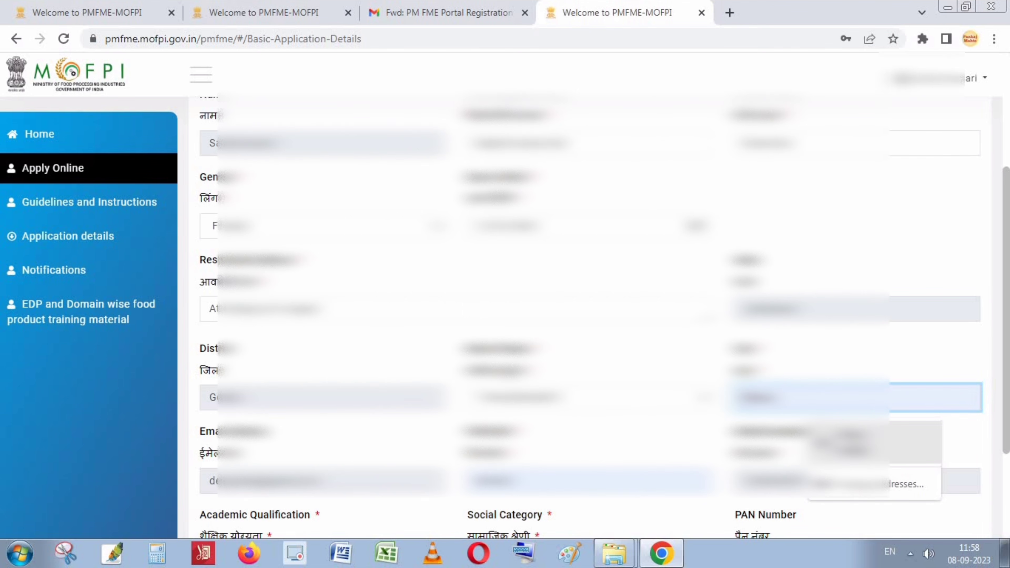
click(858, 447)
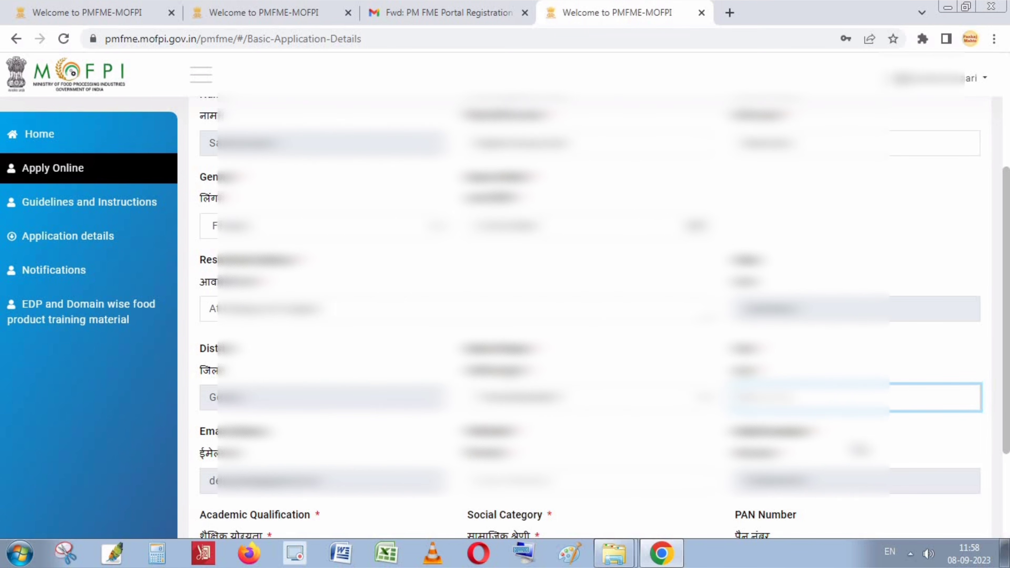
text(Gond)
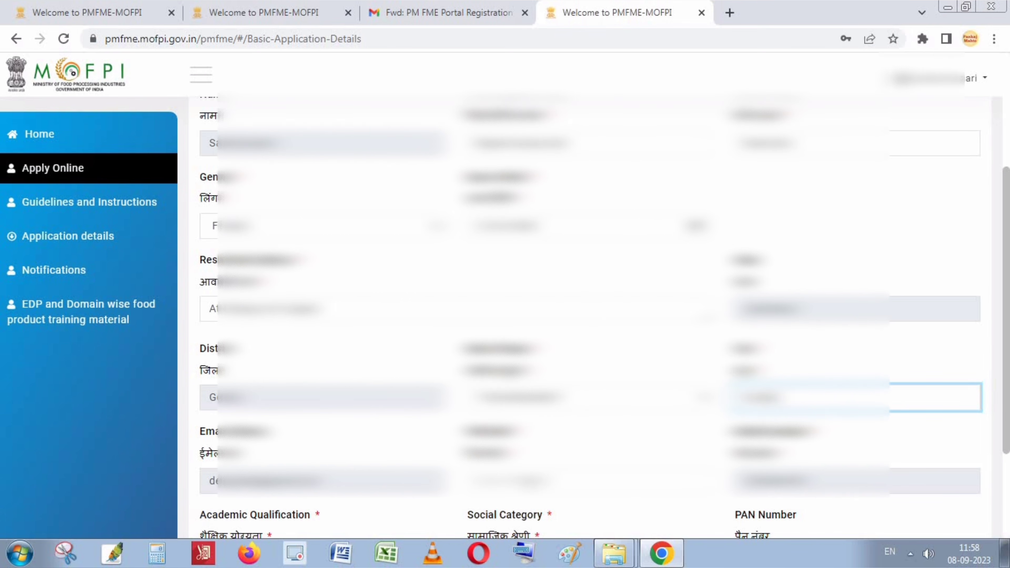
click(535, 481)
text(81)
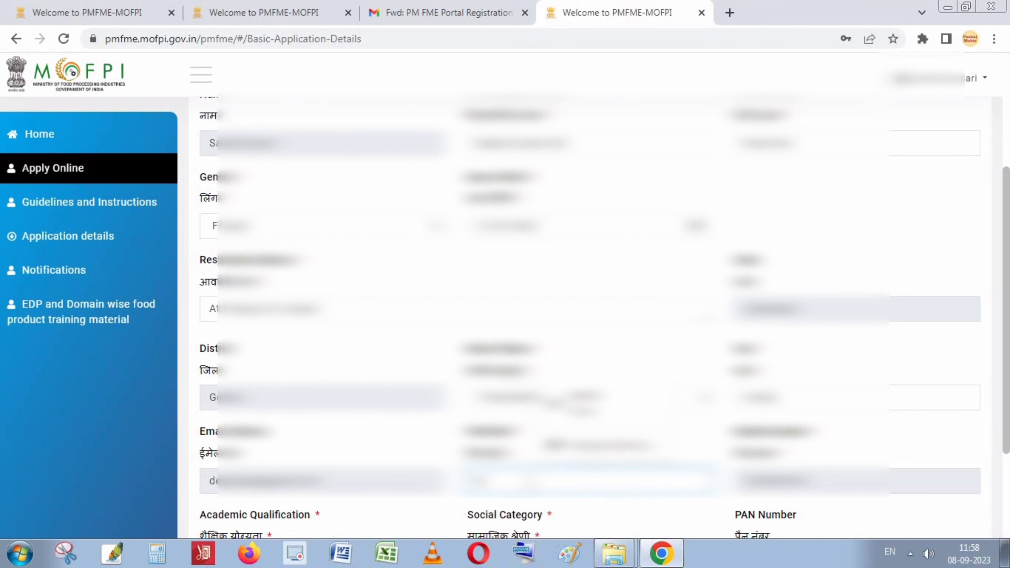
text(13)
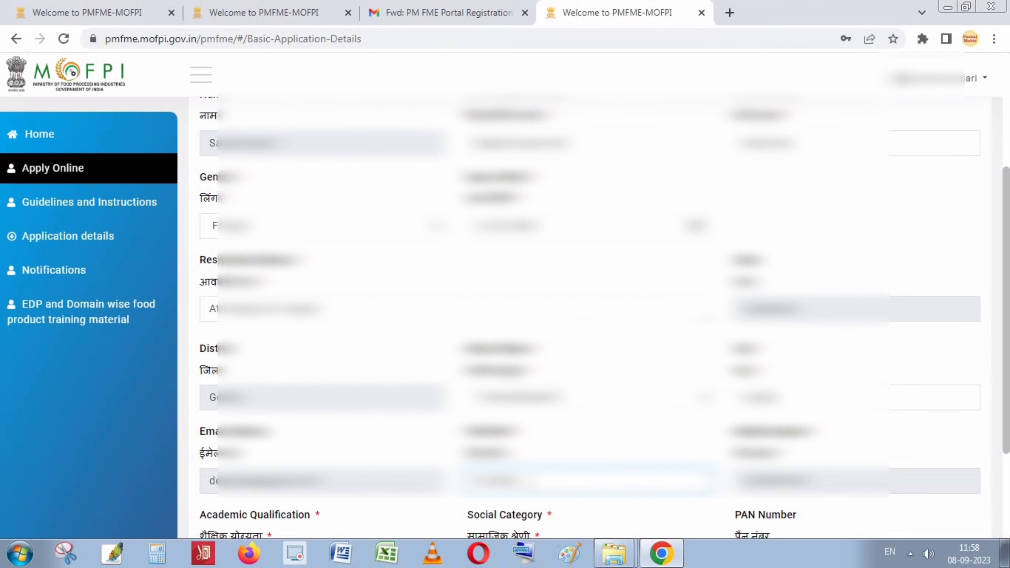
click(749, 496)
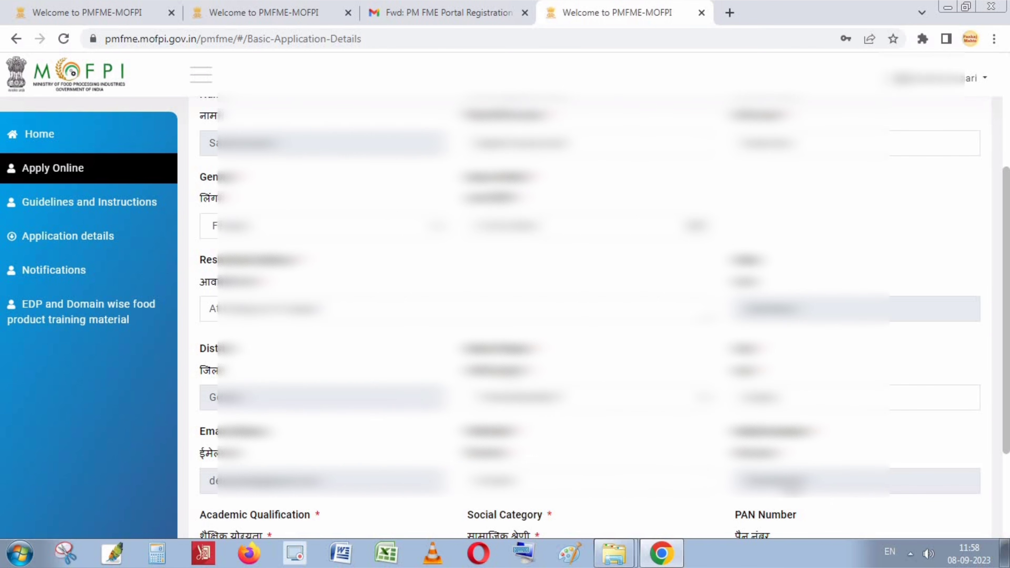
Choose the academic qualification values, then save and proceed, returning to the form's top.
scroll(1006, 498, down, 3)
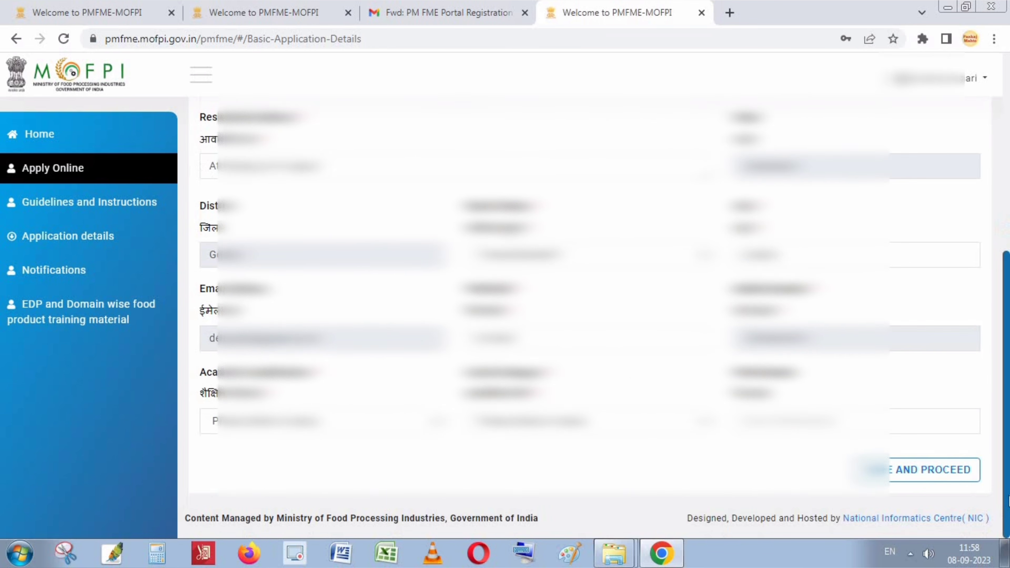
click(273, 429)
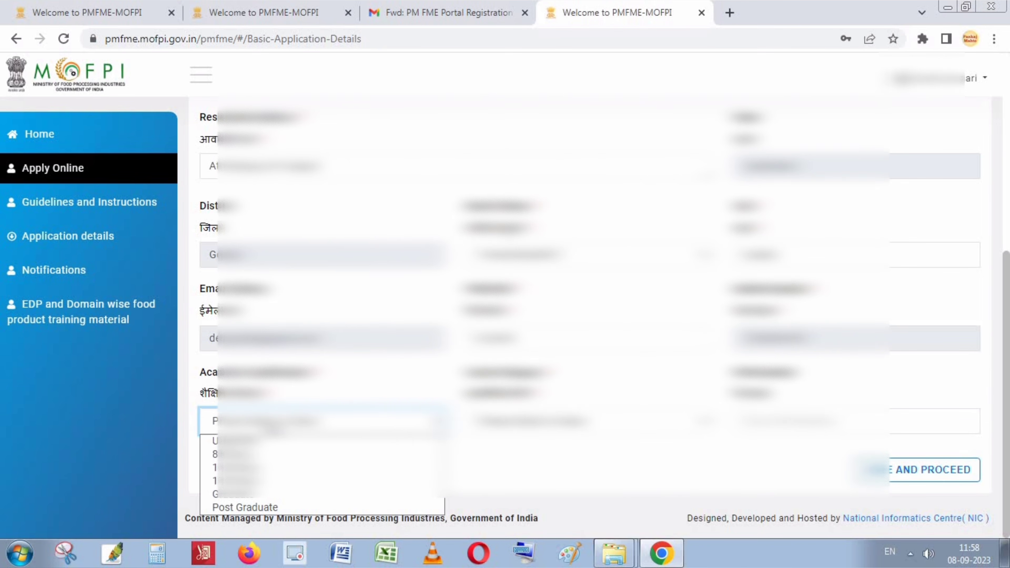
click(259, 480)
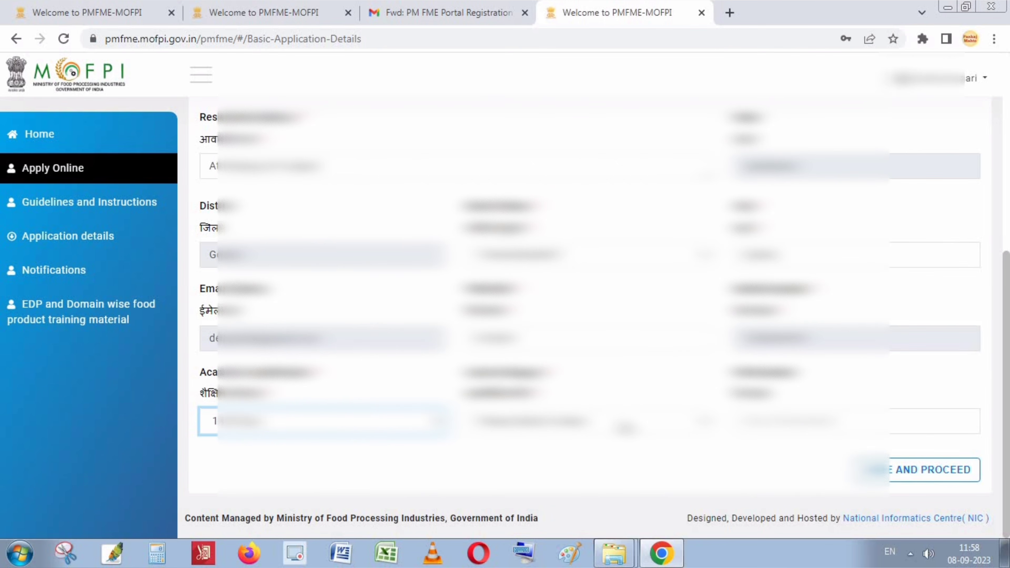
click(625, 428)
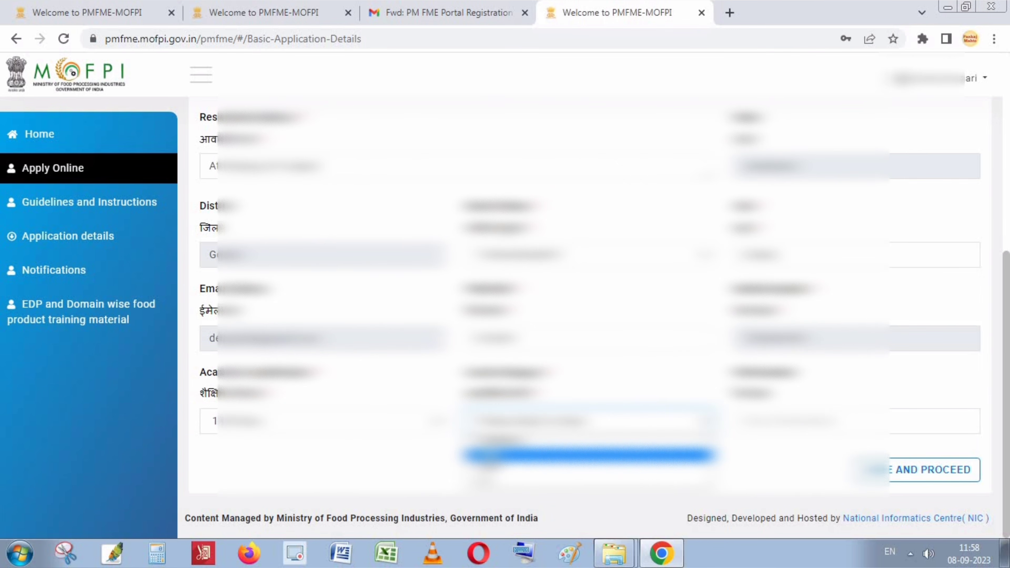
click(567, 454)
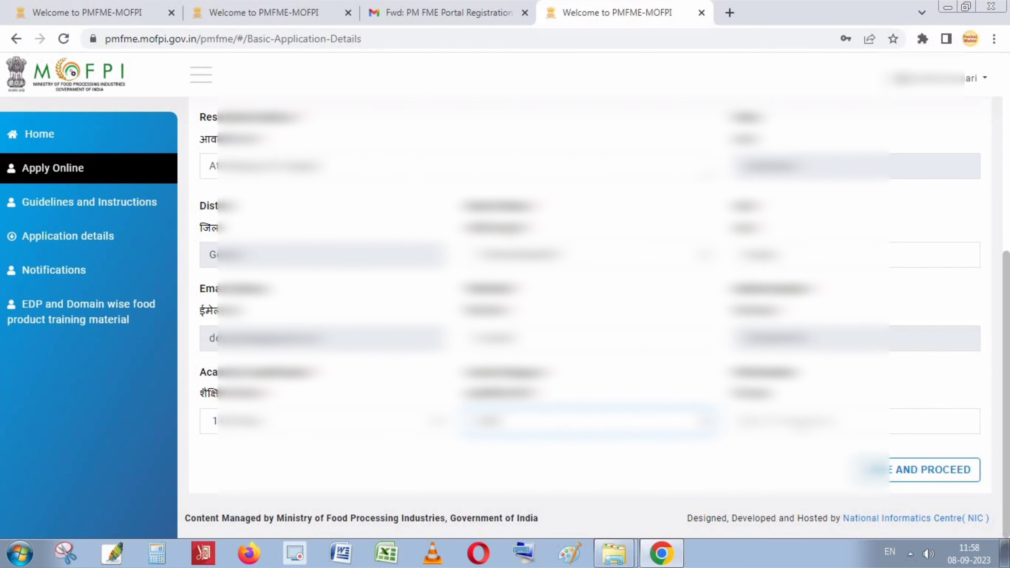
click(800, 426)
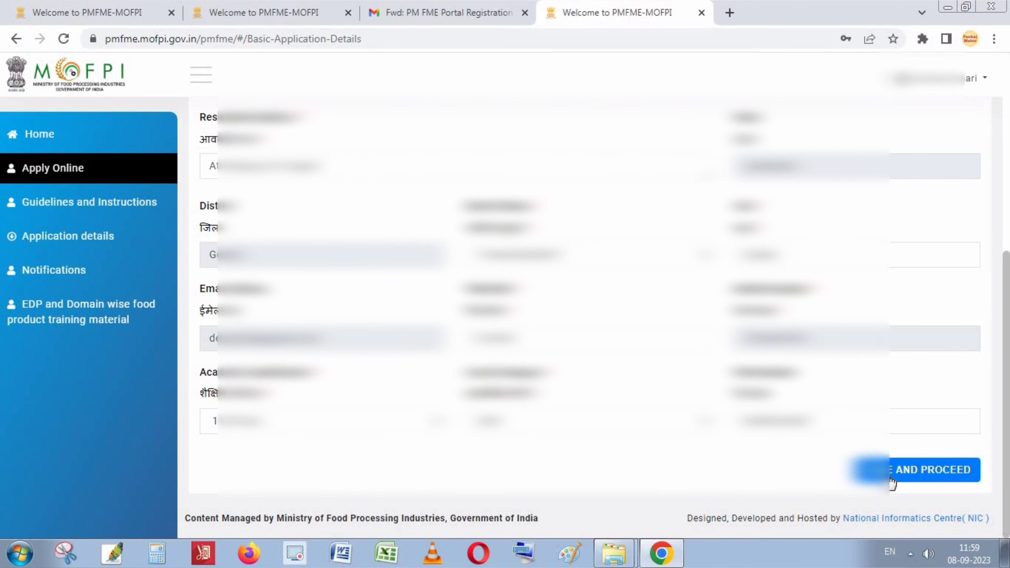
click(951, 471)
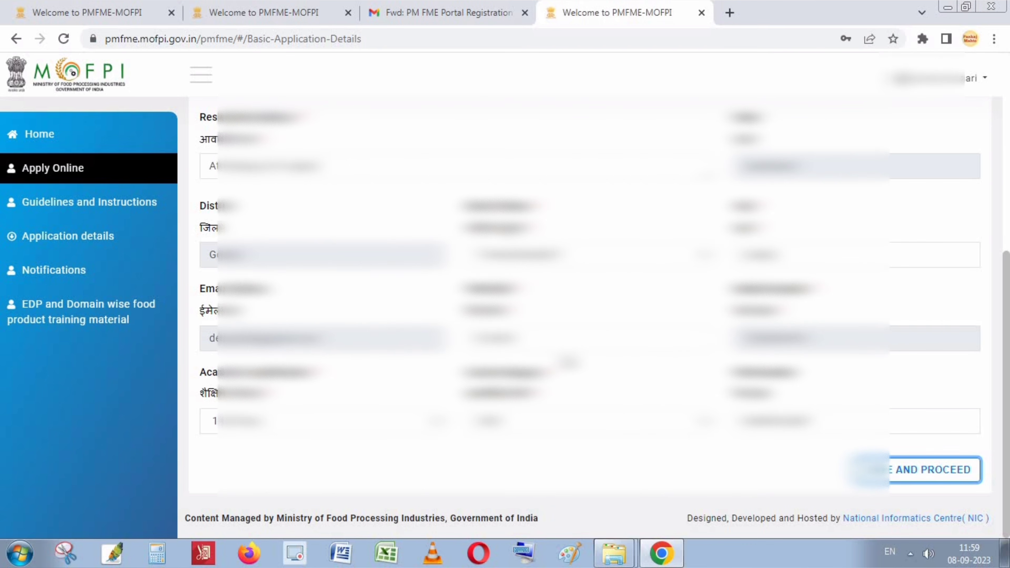
scroll(589, 318, up, 6)
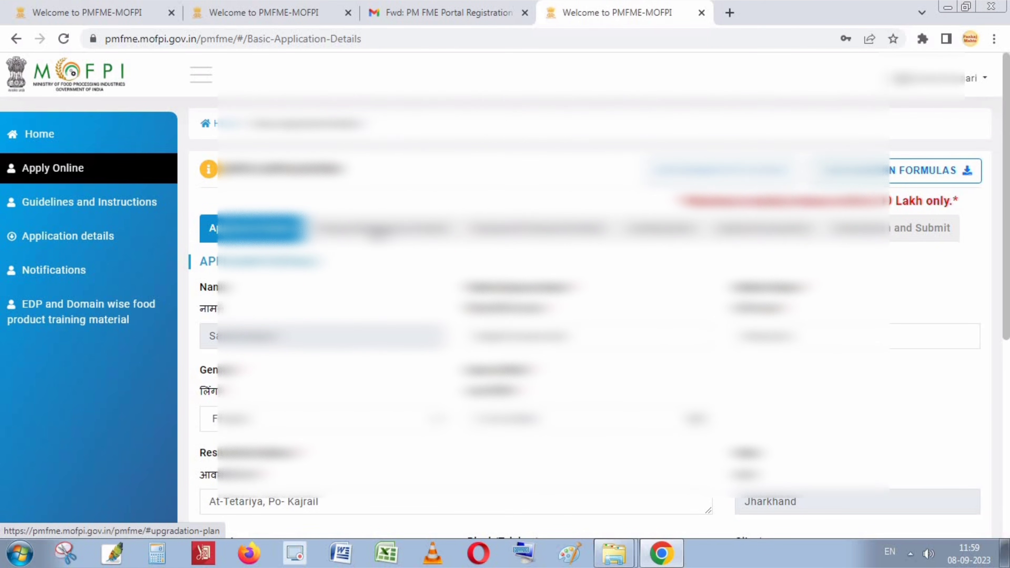
In Proposed Business Details, reuse the applicant's details for enterprise name and address, then open a new tab.
click(406, 235)
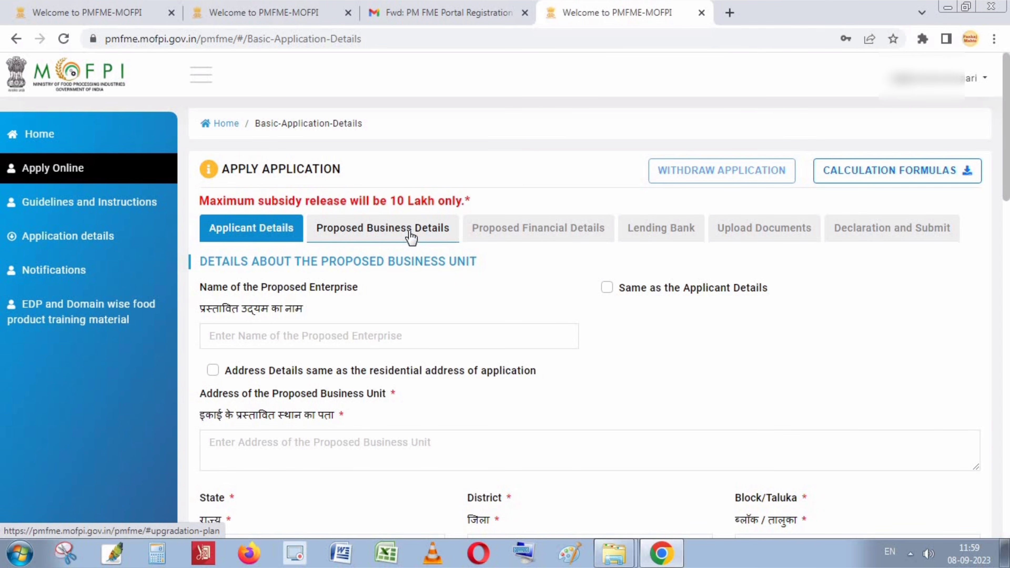
click(219, 336)
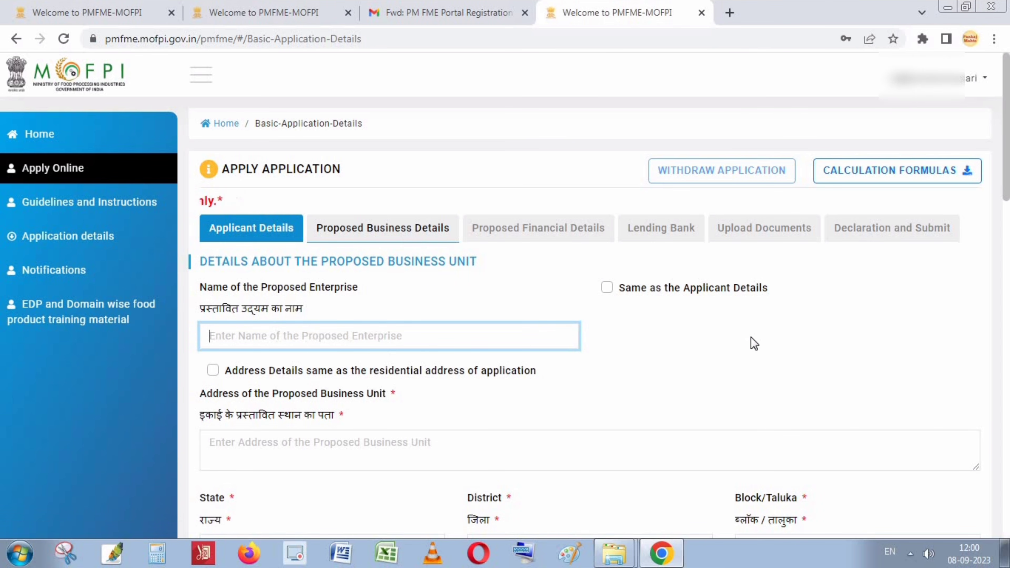
click(607, 288)
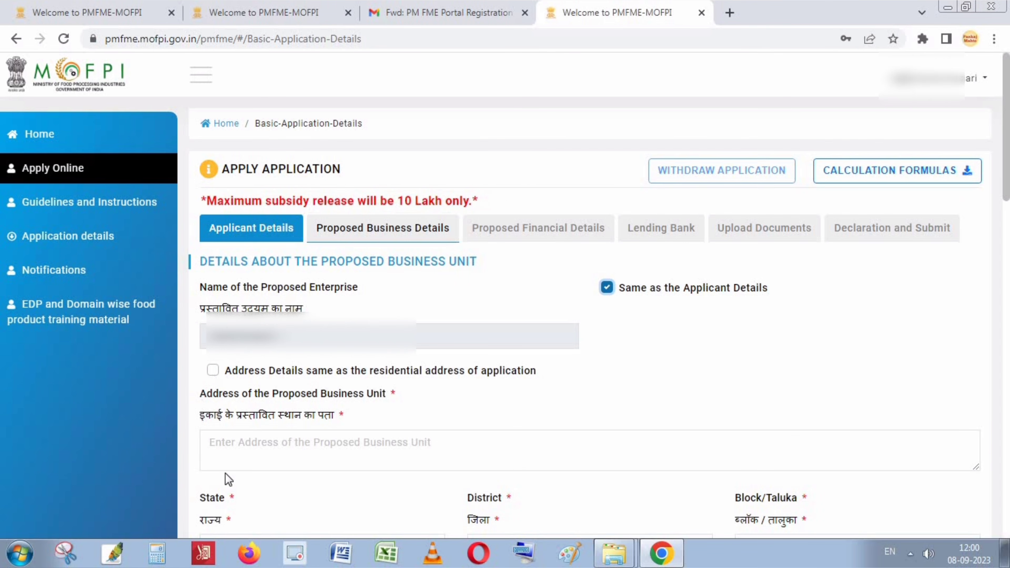
click(210, 374)
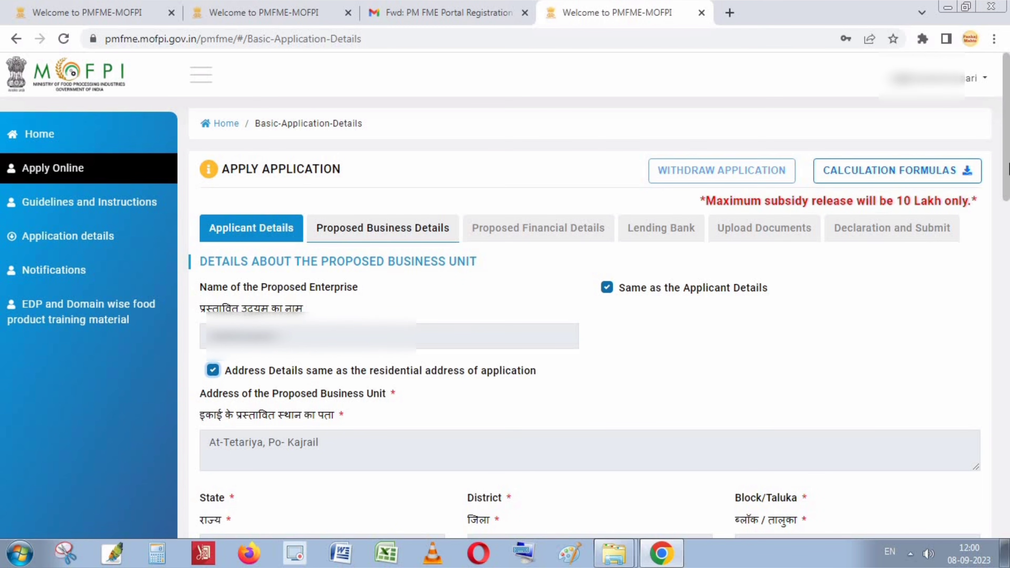
drag(1008, 167, 1008, 321)
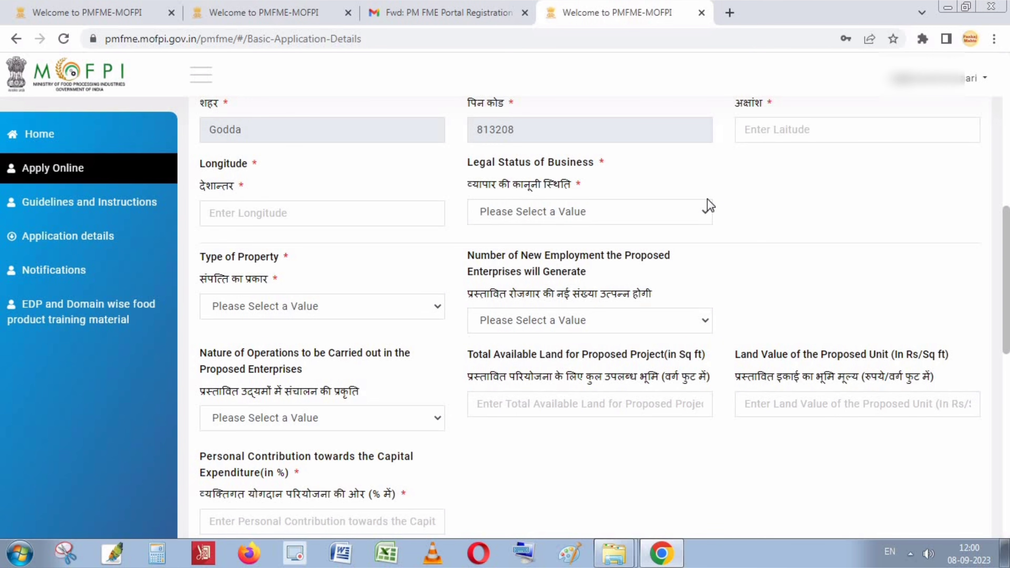
click(729, 13)
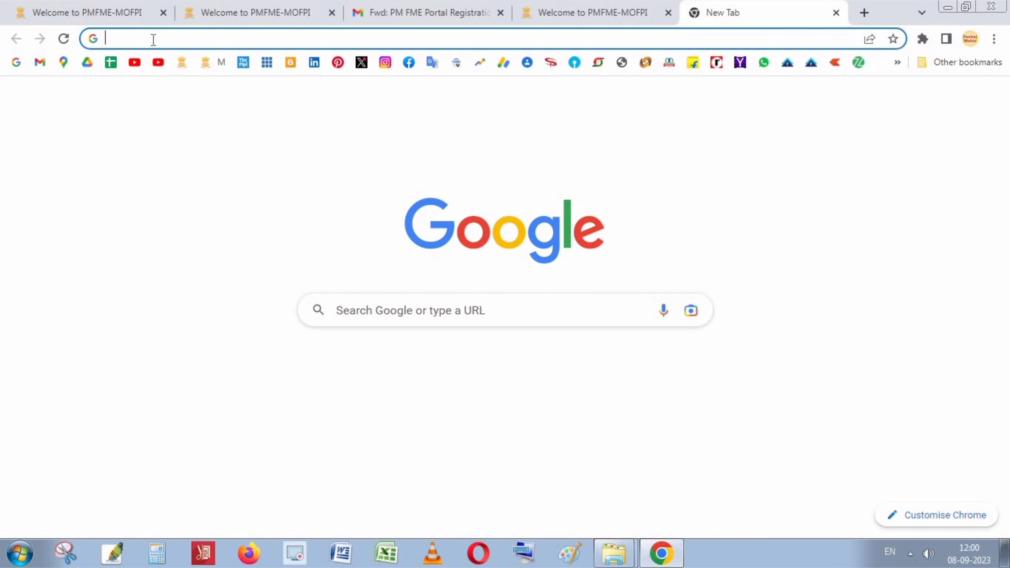
Search 'maps', open Google Maps and pan north to Tetaria Mal.
text(maps)
key(Return)
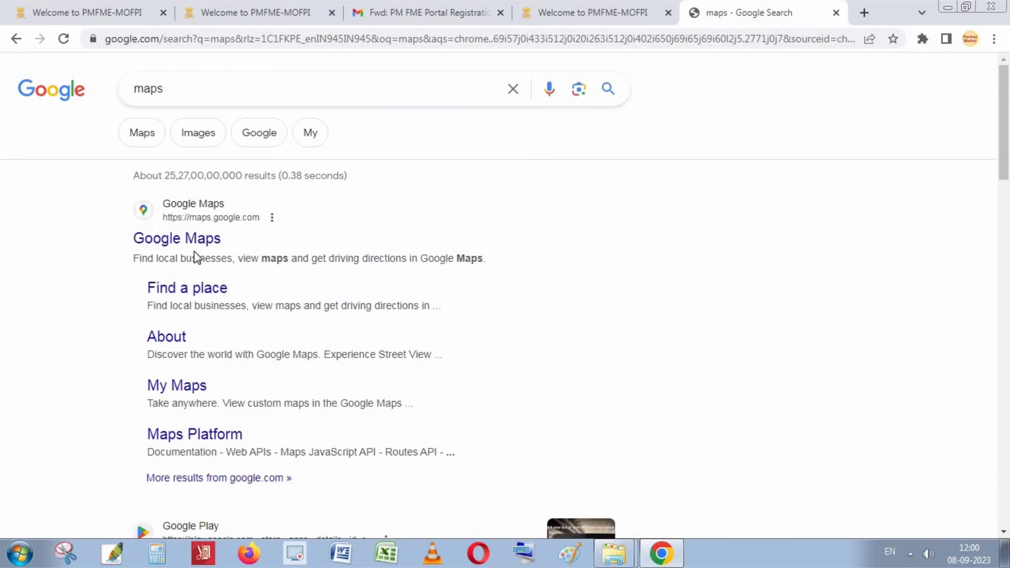
click(184, 248)
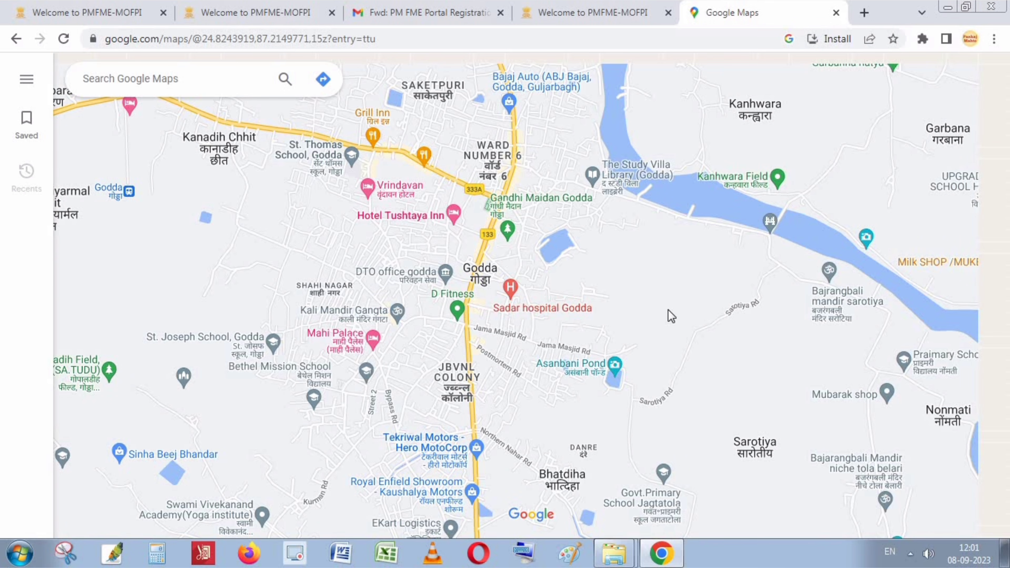
drag(668, 310, 639, 481)
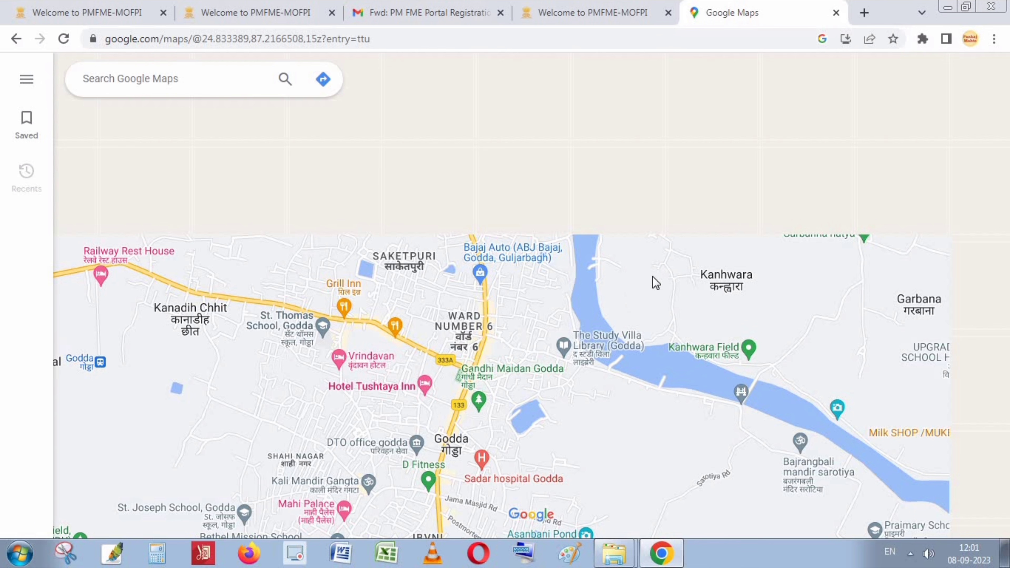
drag(655, 278, 625, 510)
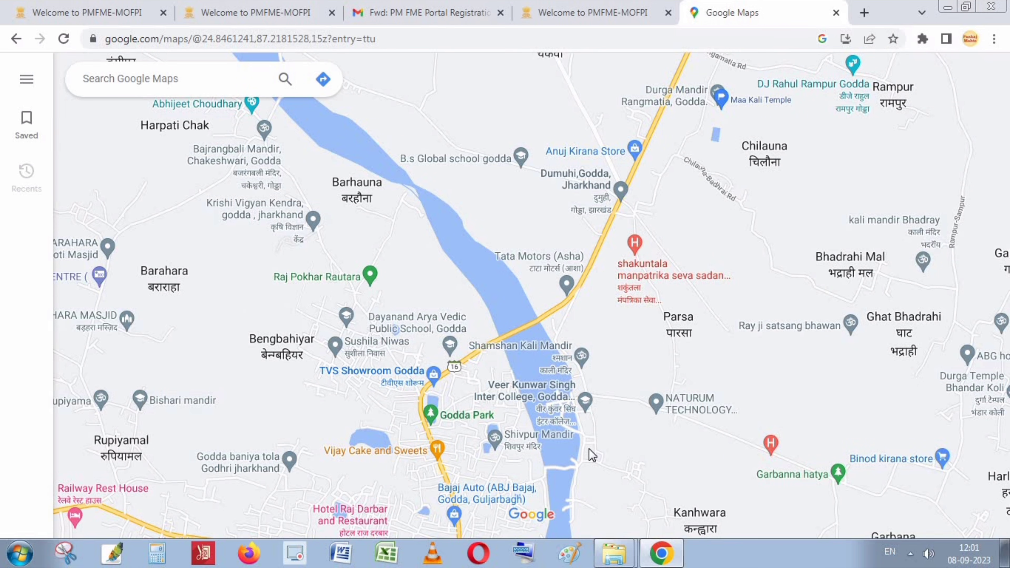
scroll(589, 448, down, 2)
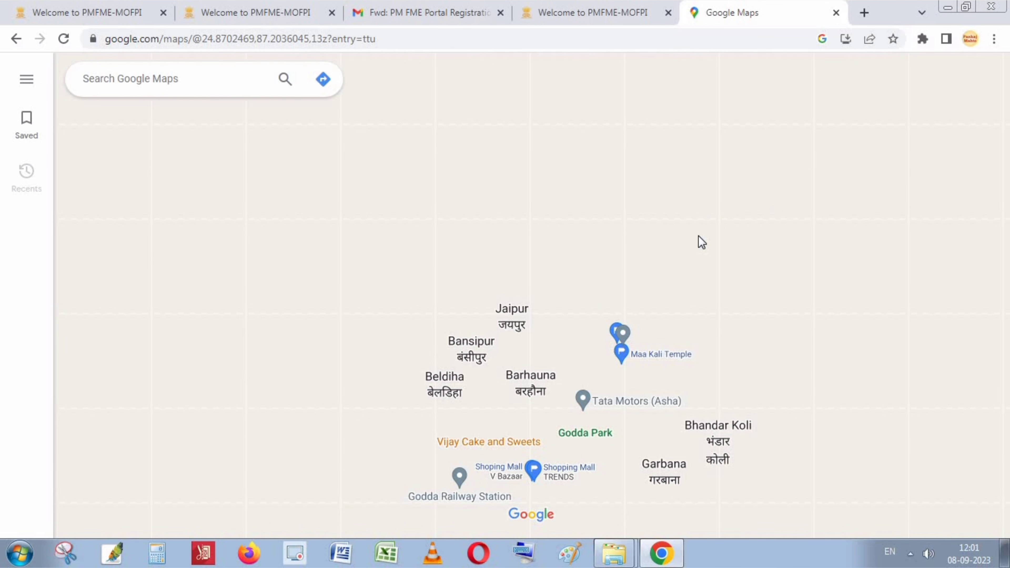
drag(699, 239, 536, 455)
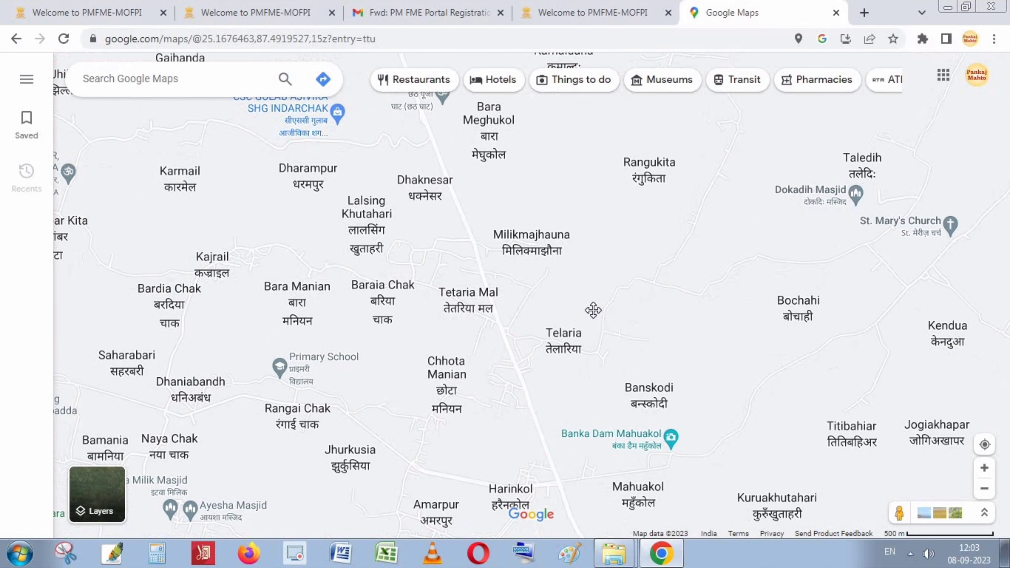
drag(593, 310, 598, 288)
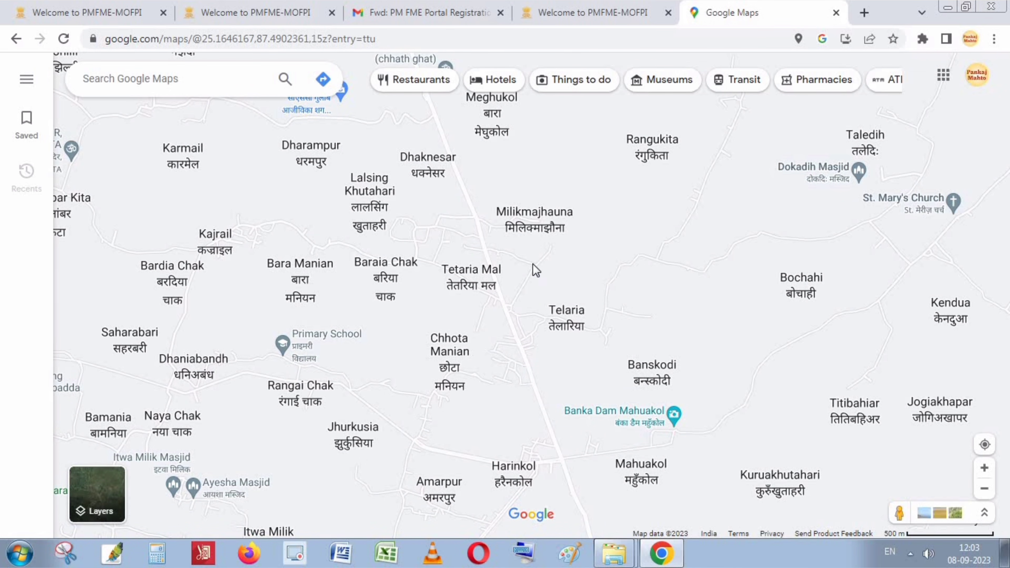
click(505, 289)
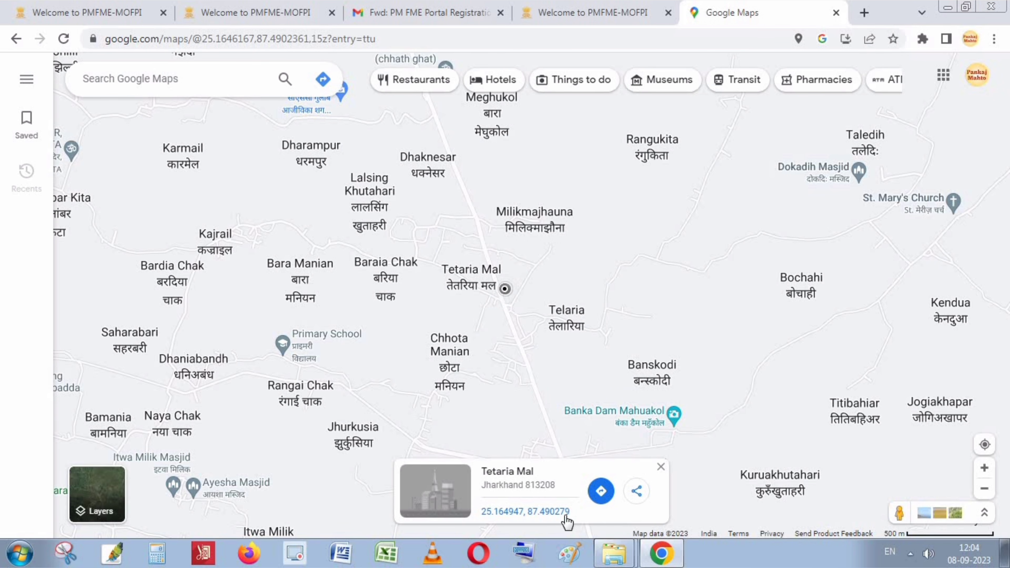
drag(509, 520, 482, 542)
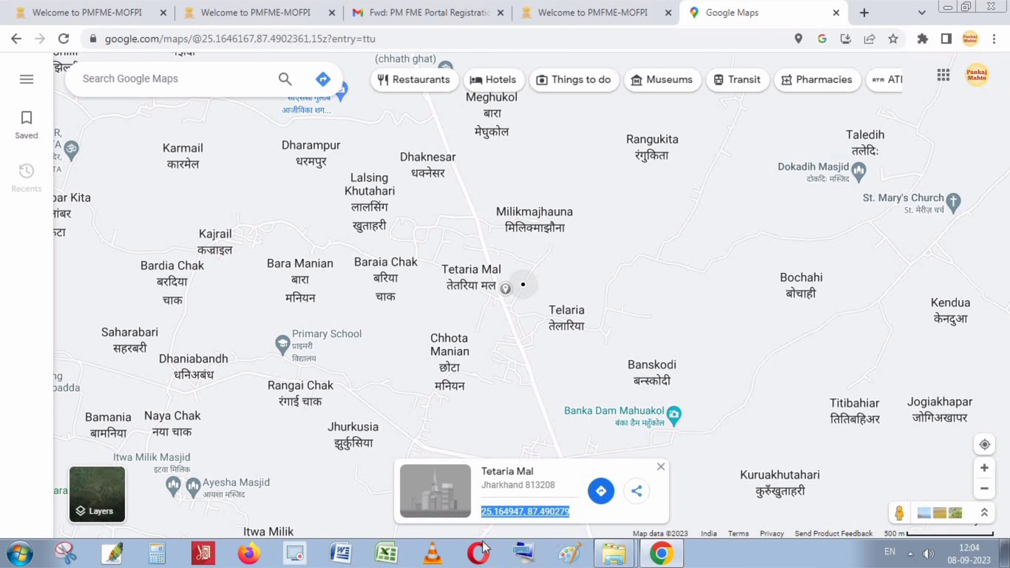
right_click(526, 512)
click(561, 420)
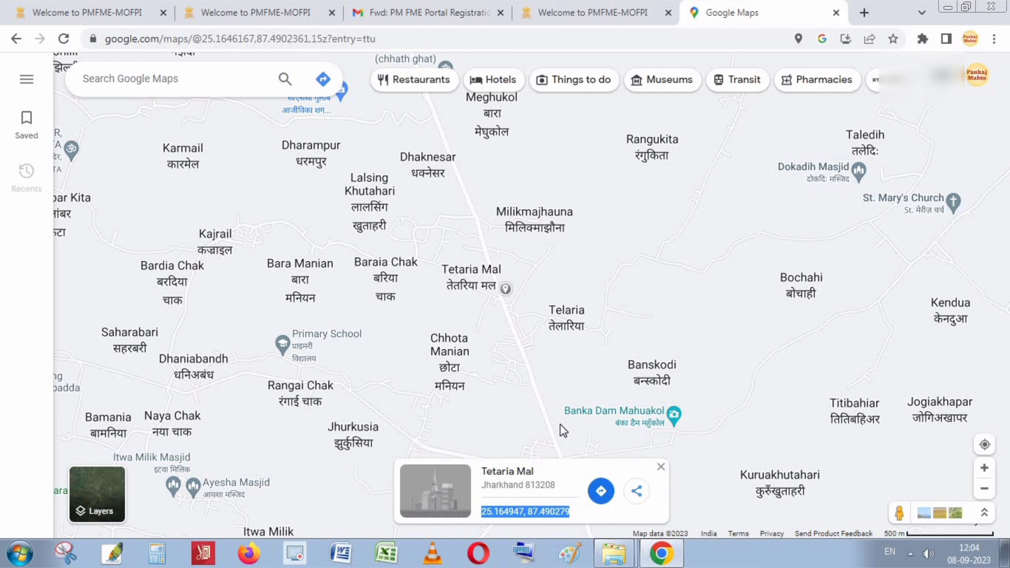
click(580, 8)
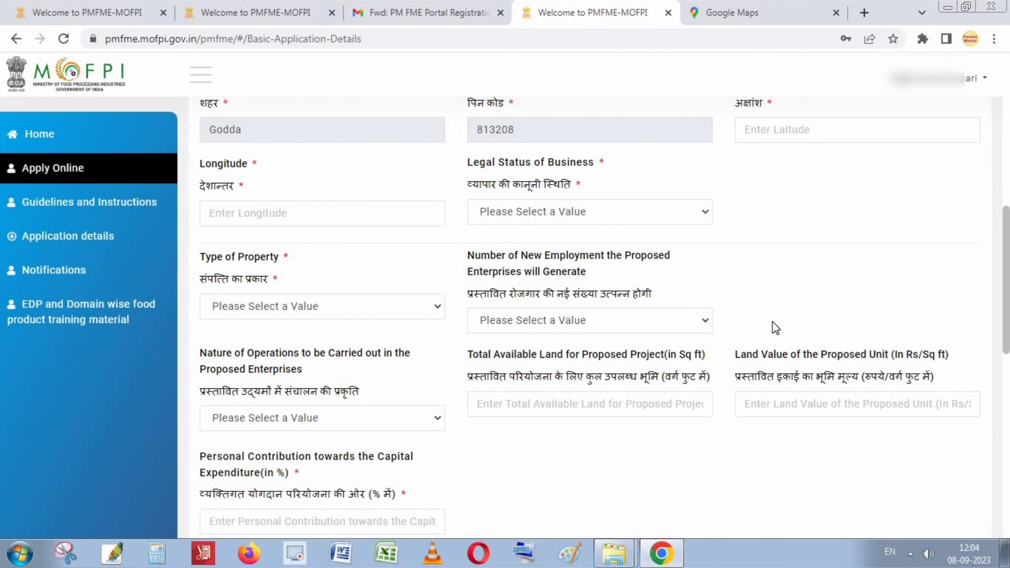
Paste the copied coordinates into Latitude and trim it to 25.164947.
click(835, 136)
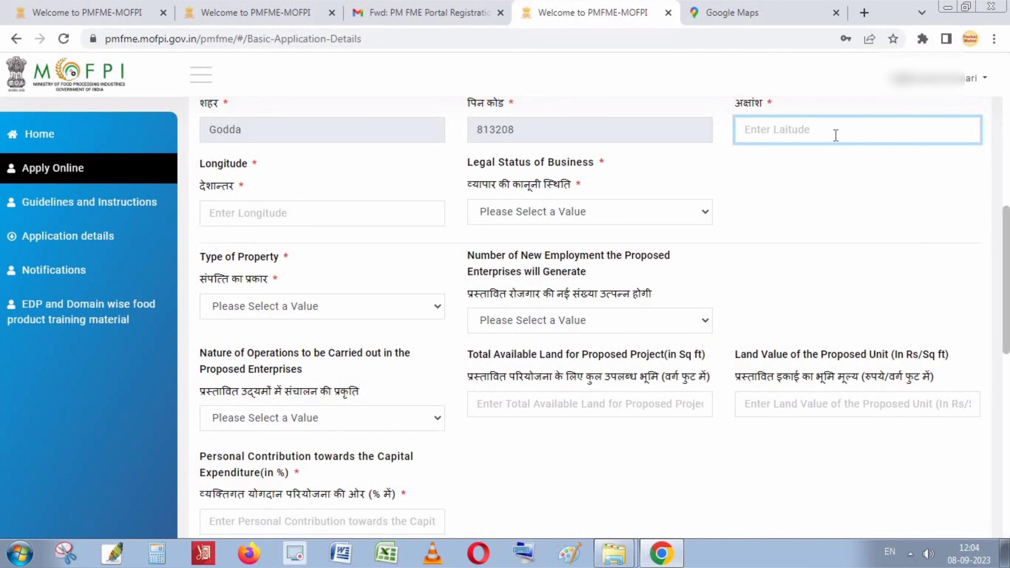
key(ctrl+v)
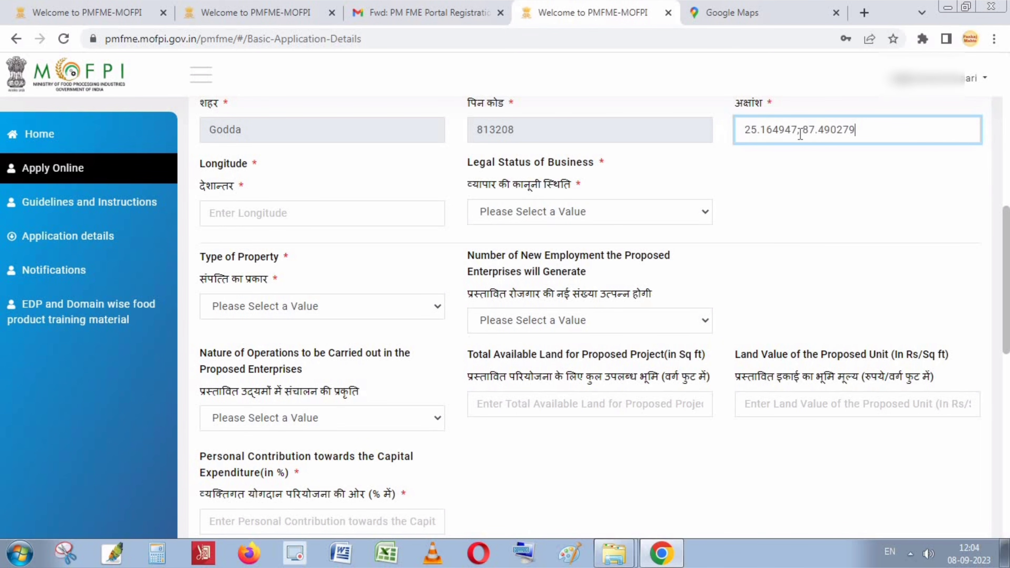
drag(798, 132, 871, 129)
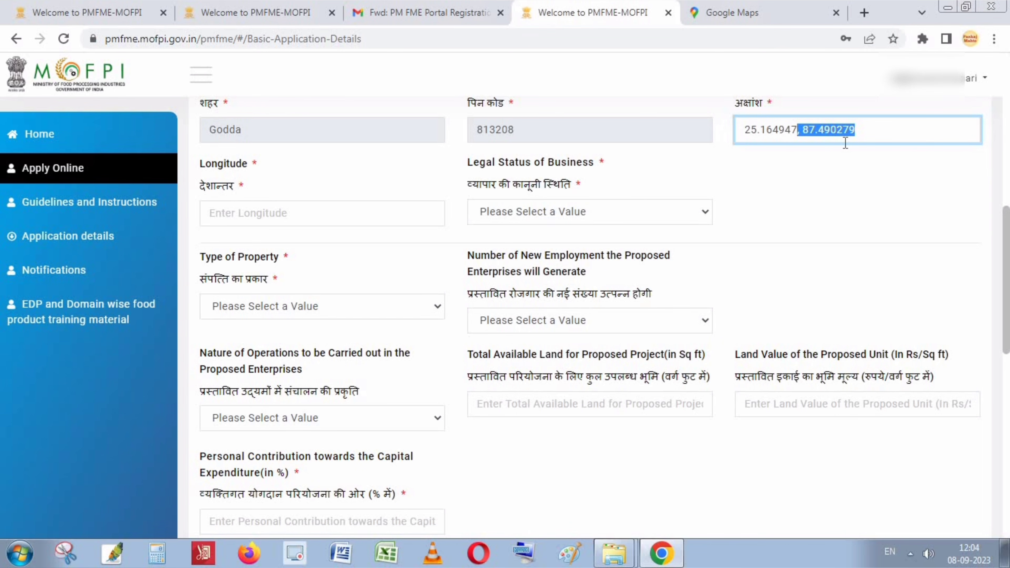
key(ctrl+x)
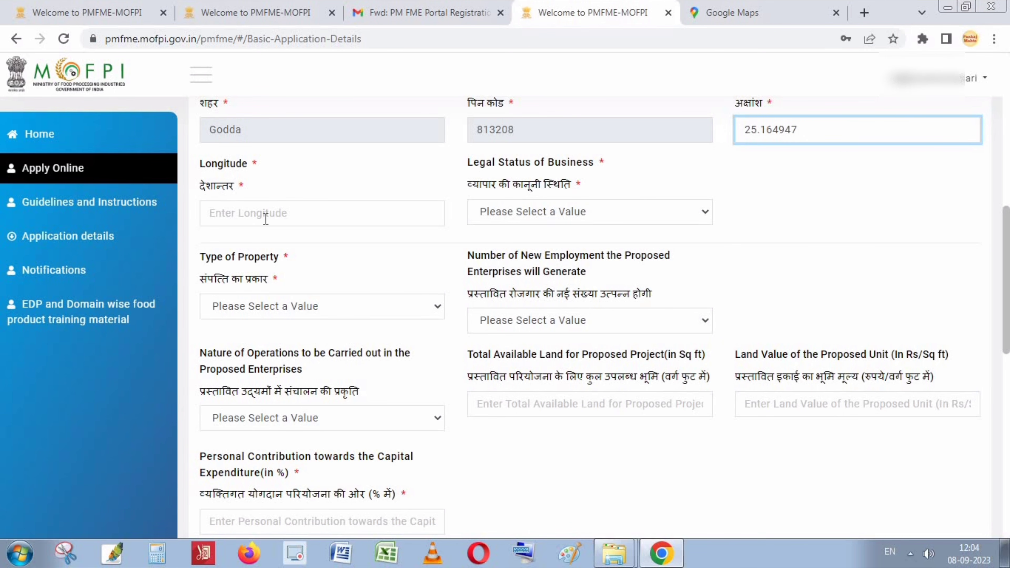
Paste the coordinates into Longitude and trim it to 87.490279.
click(264, 211)
key(ctrl+v)
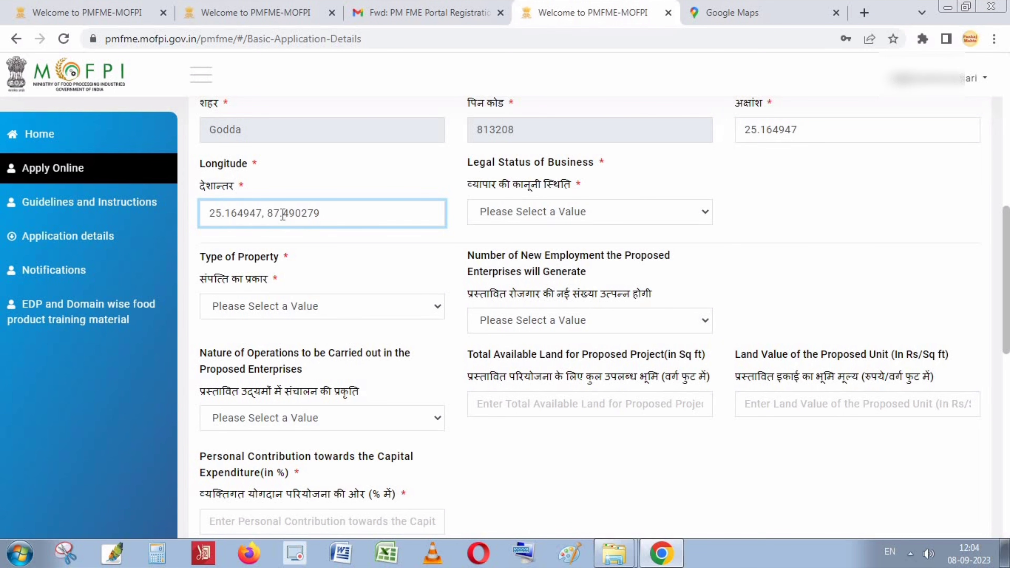
drag(268, 216, 169, 234)
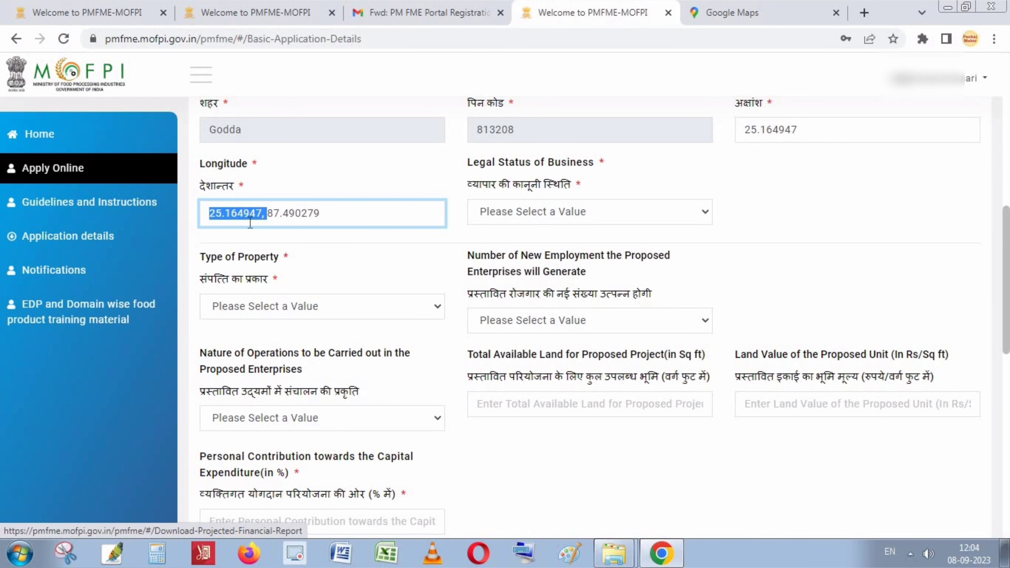
click(273, 215)
drag(266, 215, 159, 211)
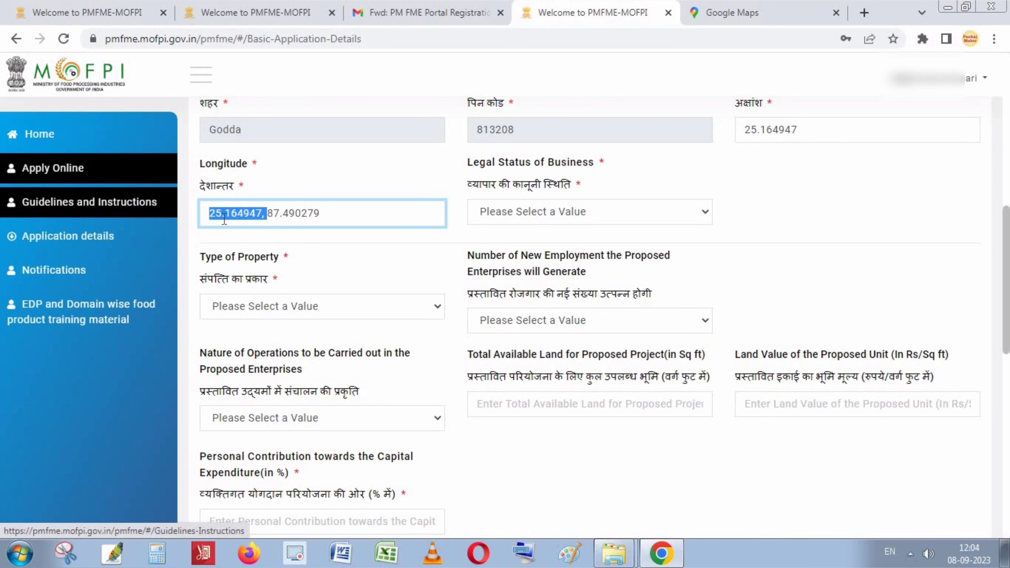
key(BackSpace)
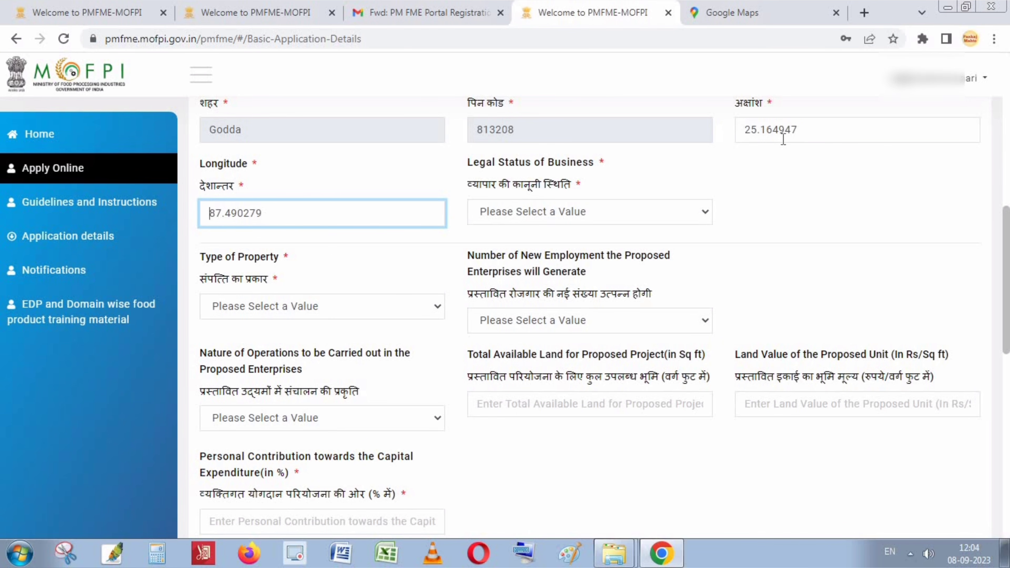
click(819, 132)
click(797, 179)
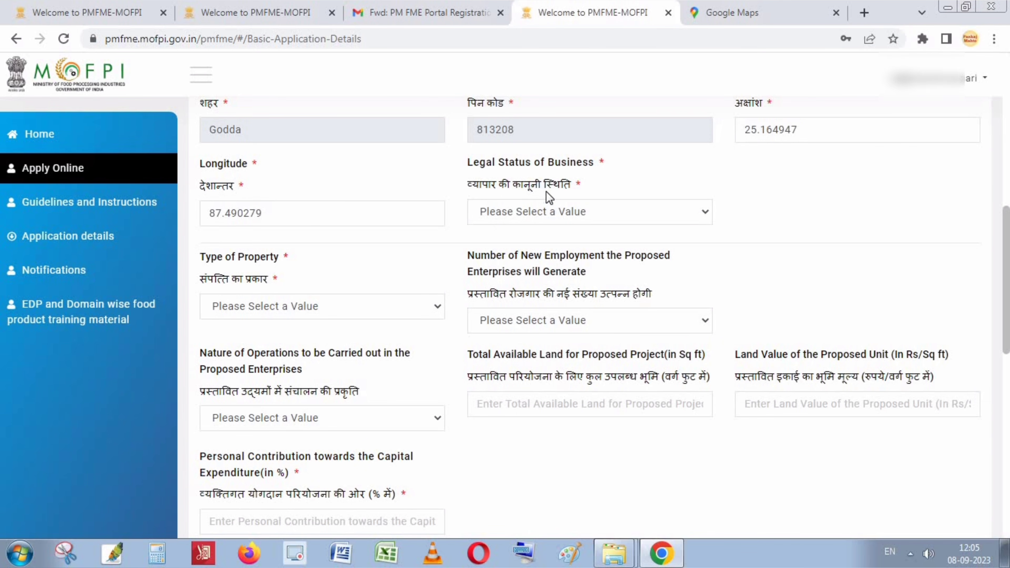
Set legal status to Sole Proprietorship and property type to Owned.
click(636, 211)
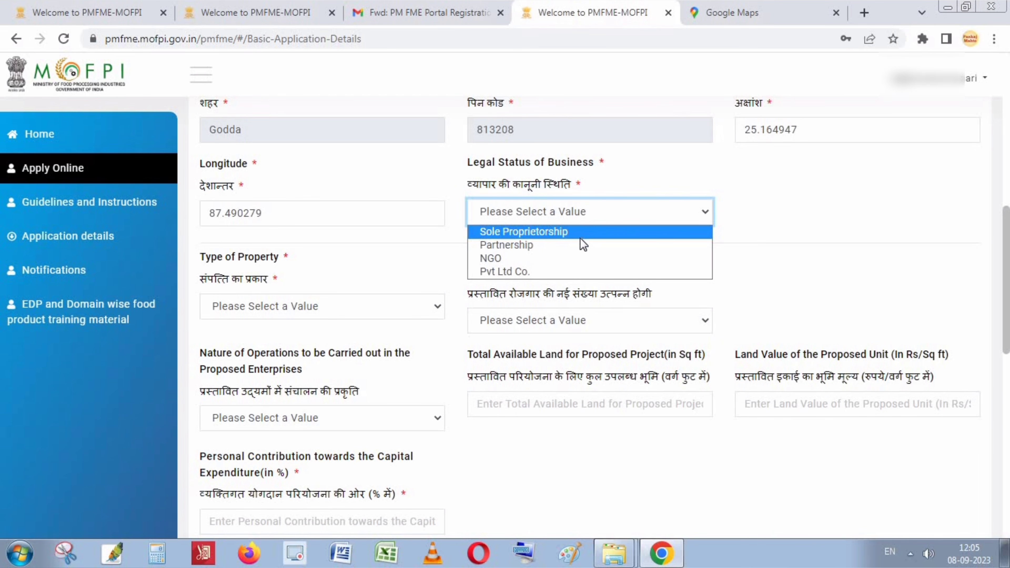
click(538, 234)
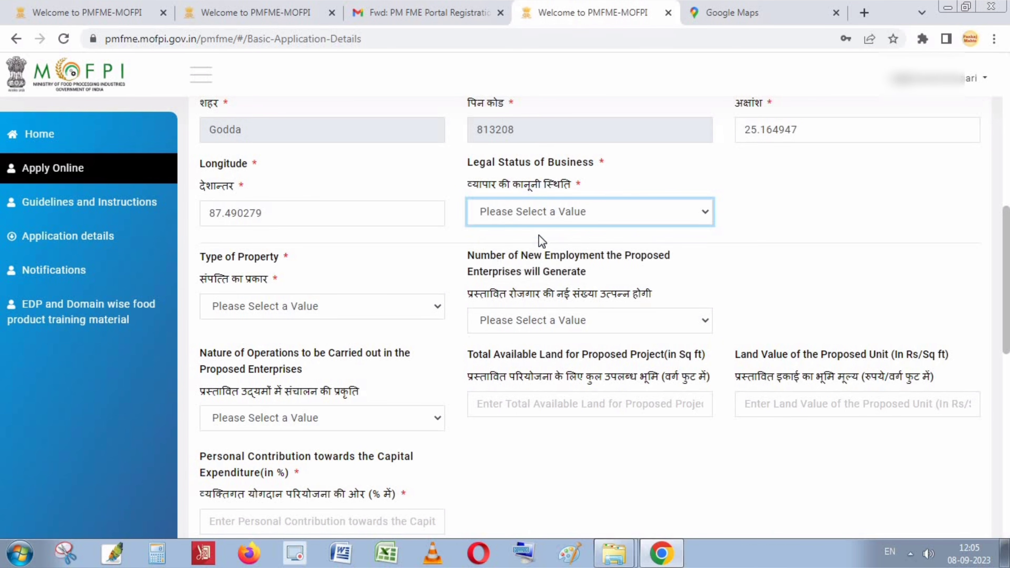
click(634, 215)
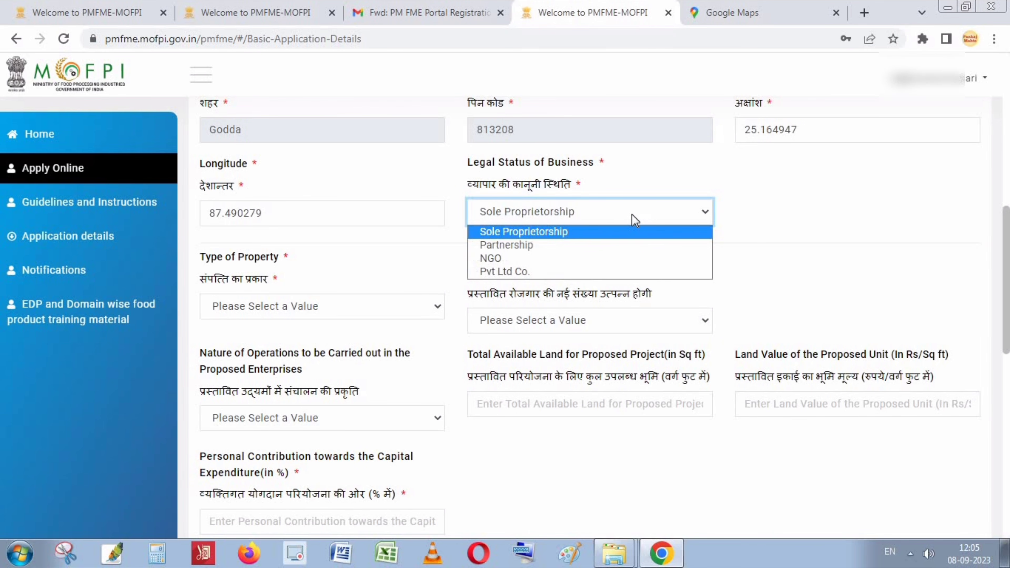
click(532, 232)
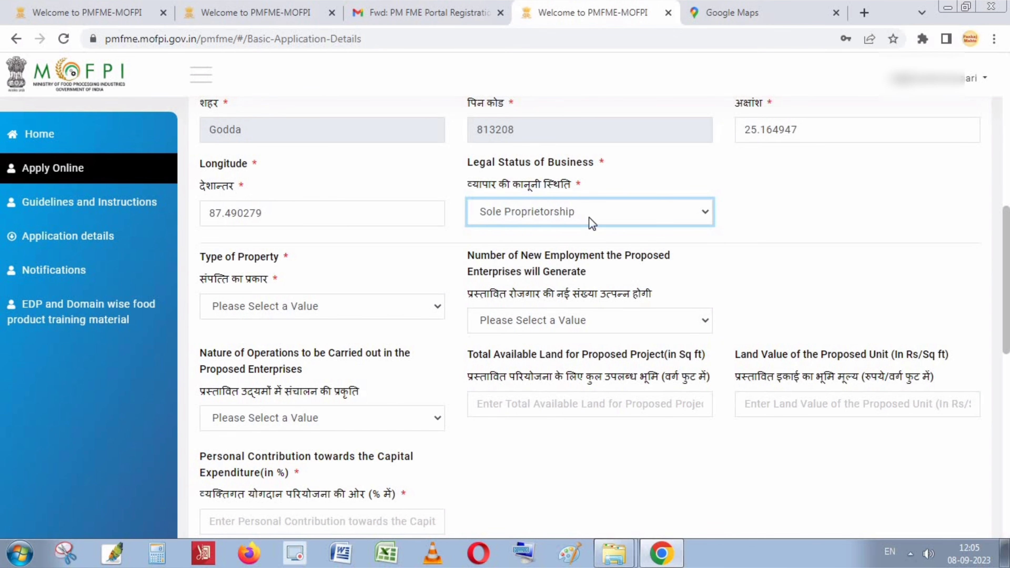
click(266, 313)
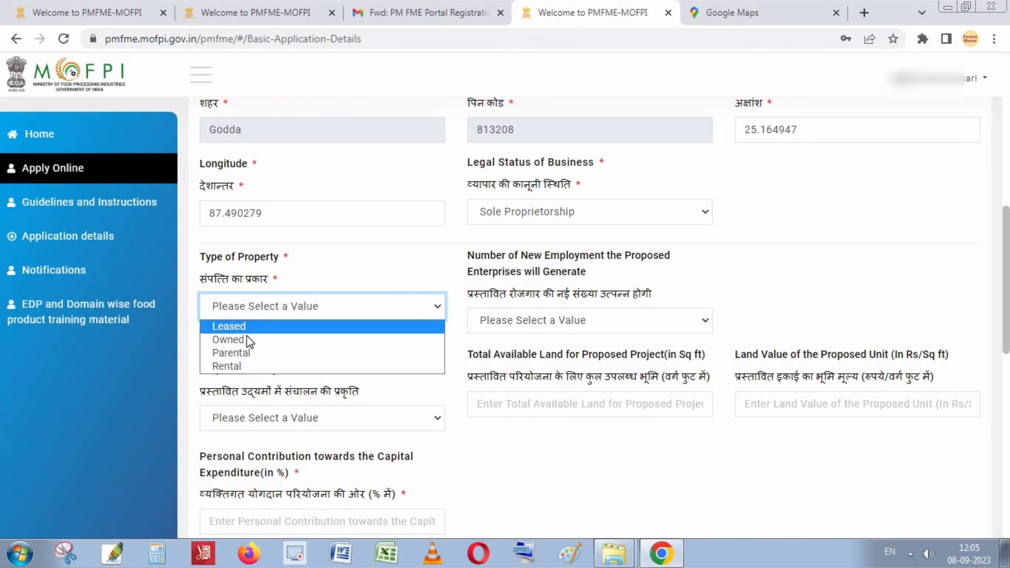
click(243, 342)
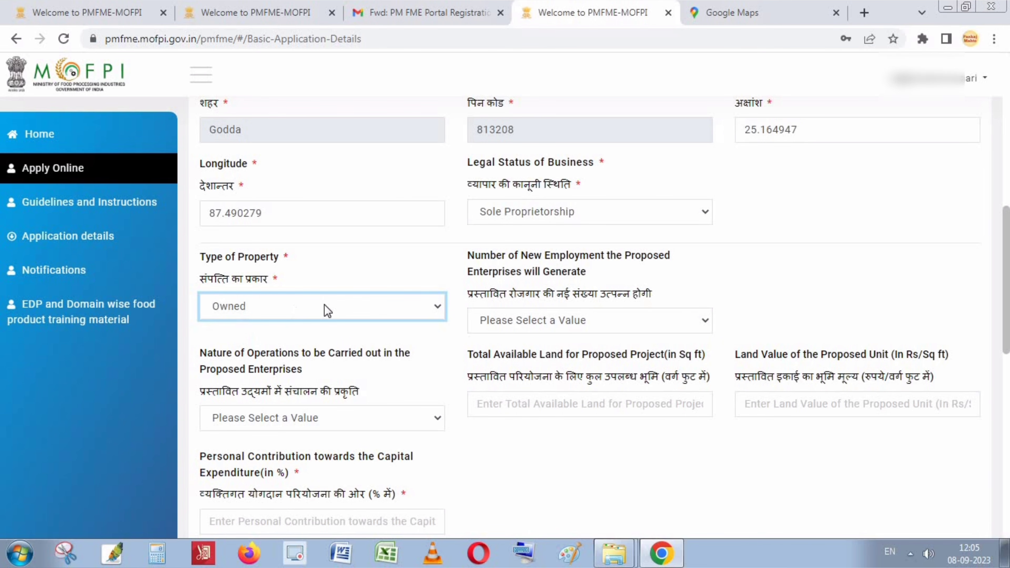
click(318, 311)
click(240, 343)
Choose new employment less than or equal to 10 and Semi Automatic operations.
click(623, 316)
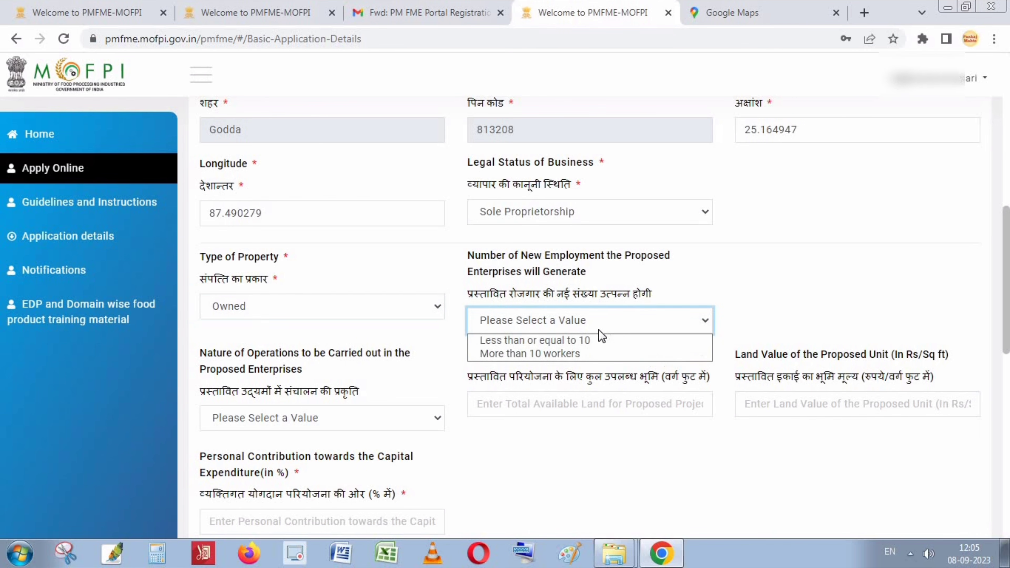
click(586, 342)
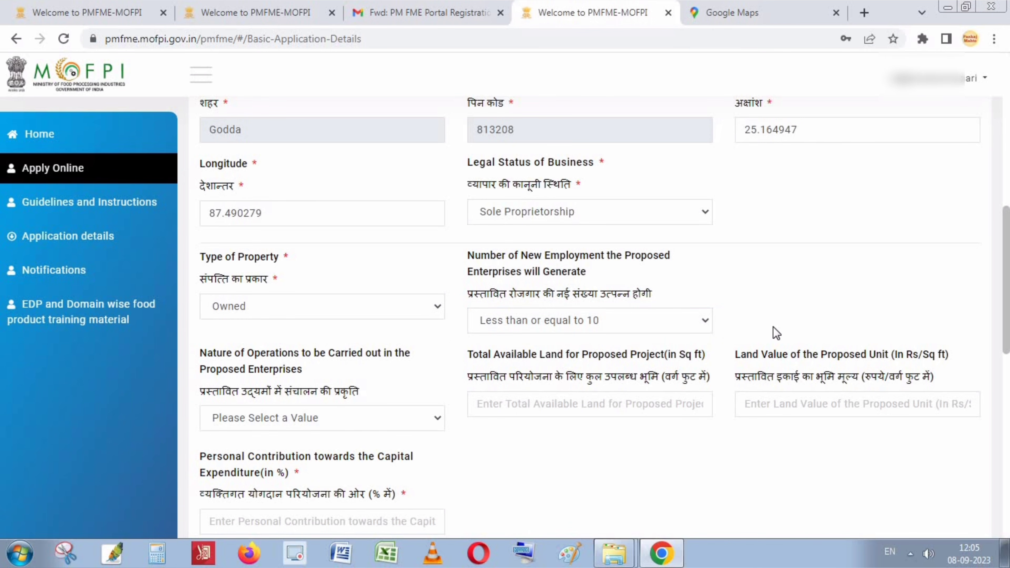
scroll(358, 354, down, 1)
scroll(294, 358, down, 1)
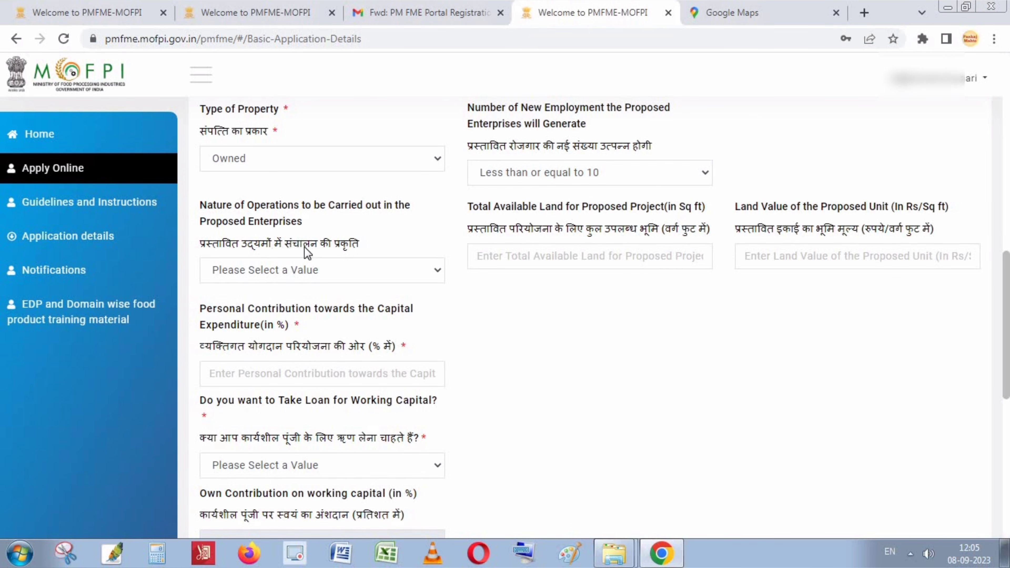
click(354, 271)
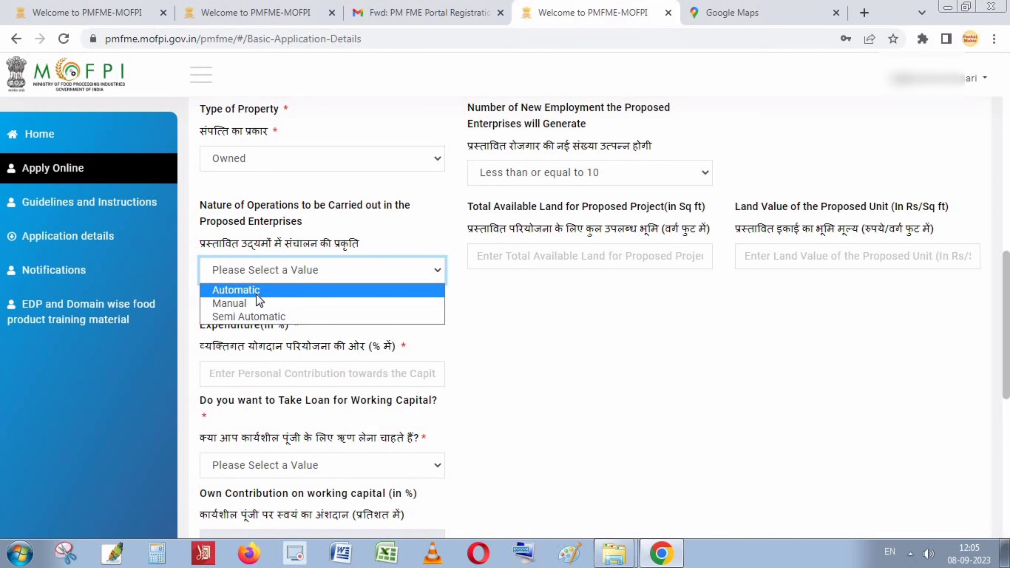
click(254, 315)
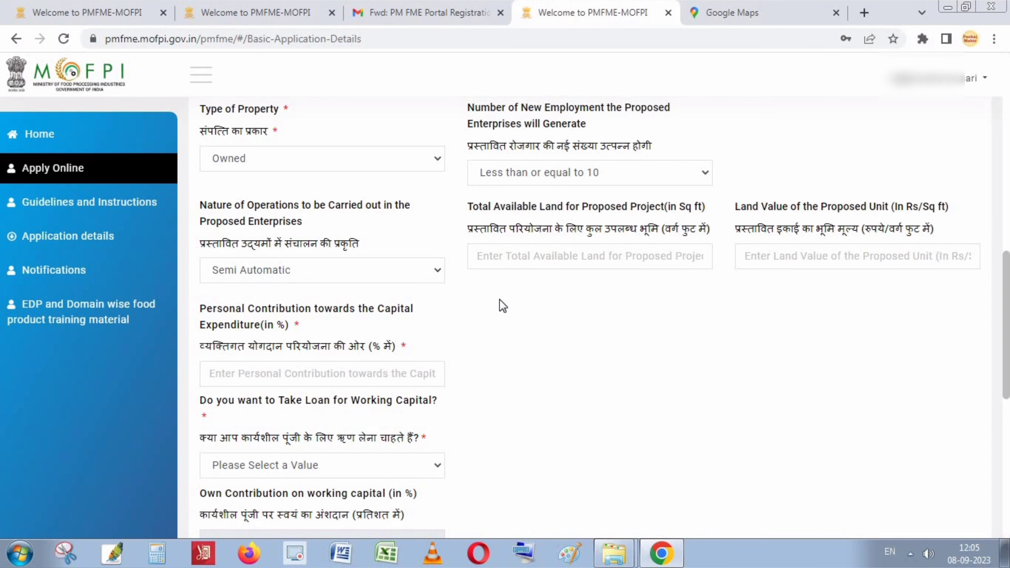
Enter 500 sq ft available land, 1200 Rs/sq ft land value and 10% personal contribution.
click(611, 258)
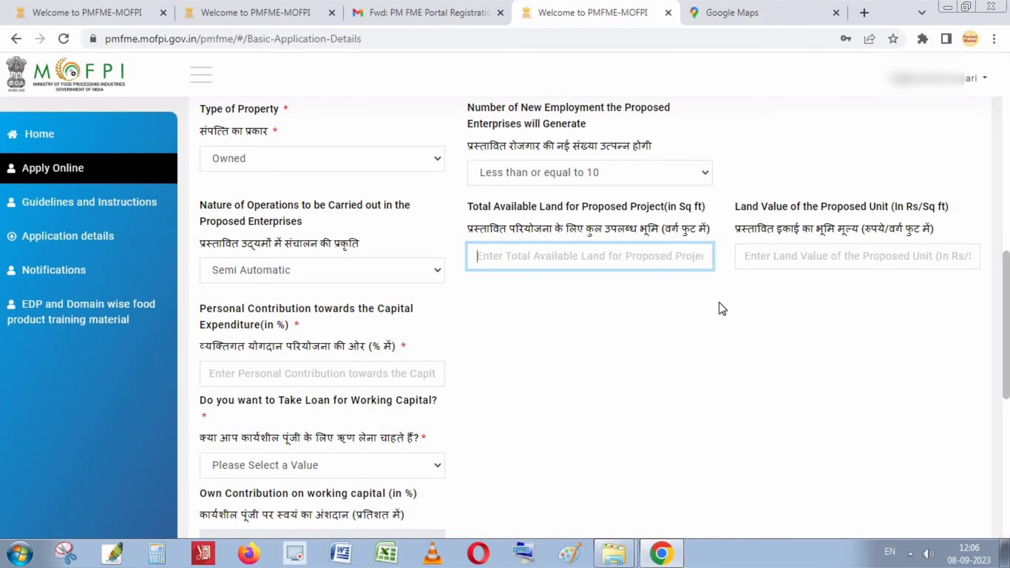
text(500)
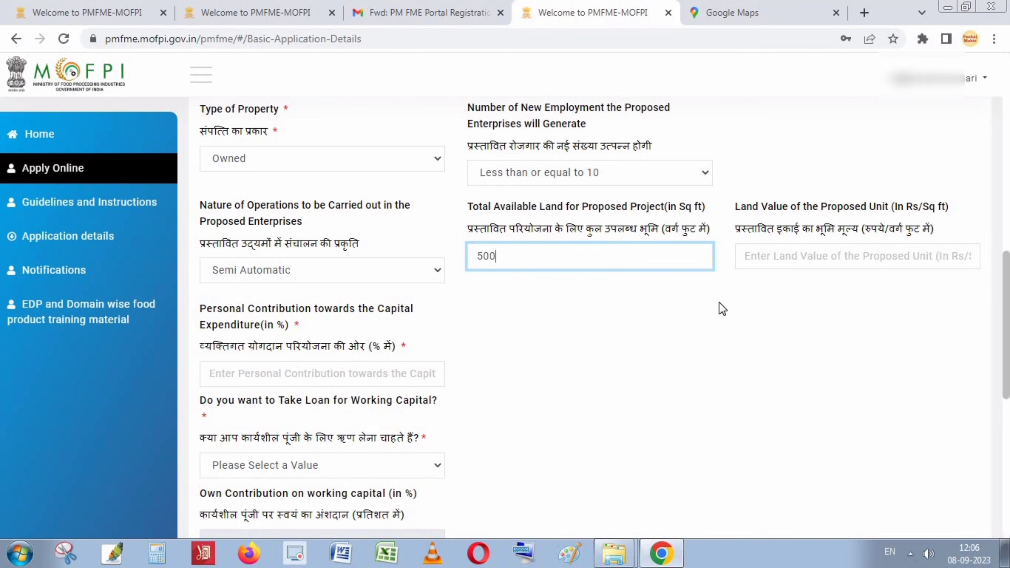
click(806, 261)
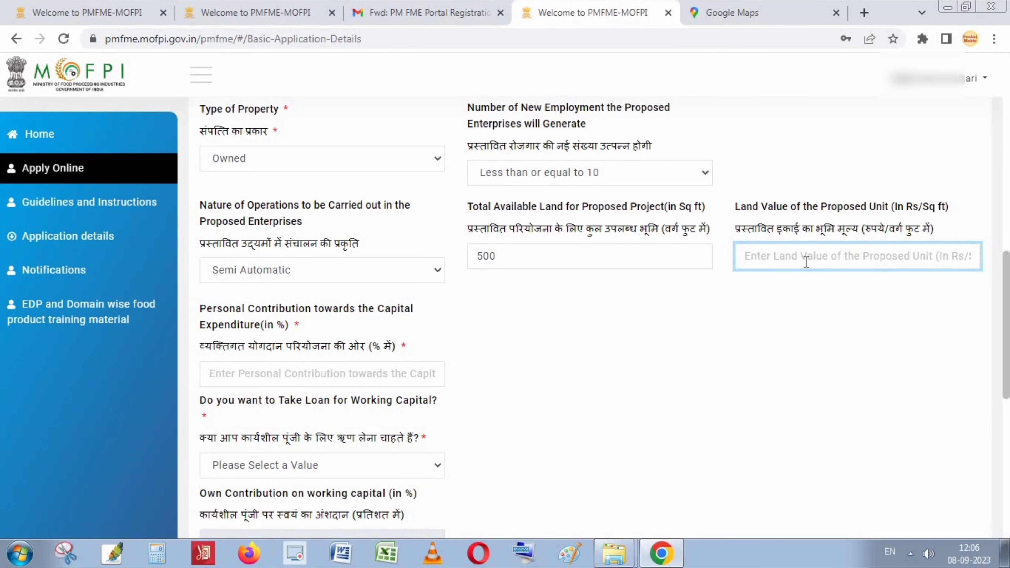
text(12000)
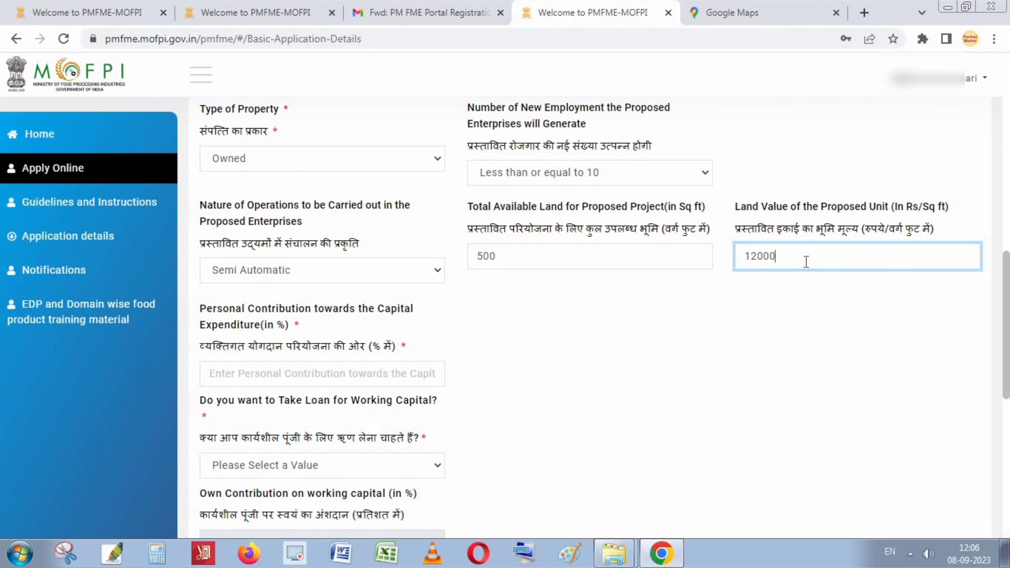
click(796, 375)
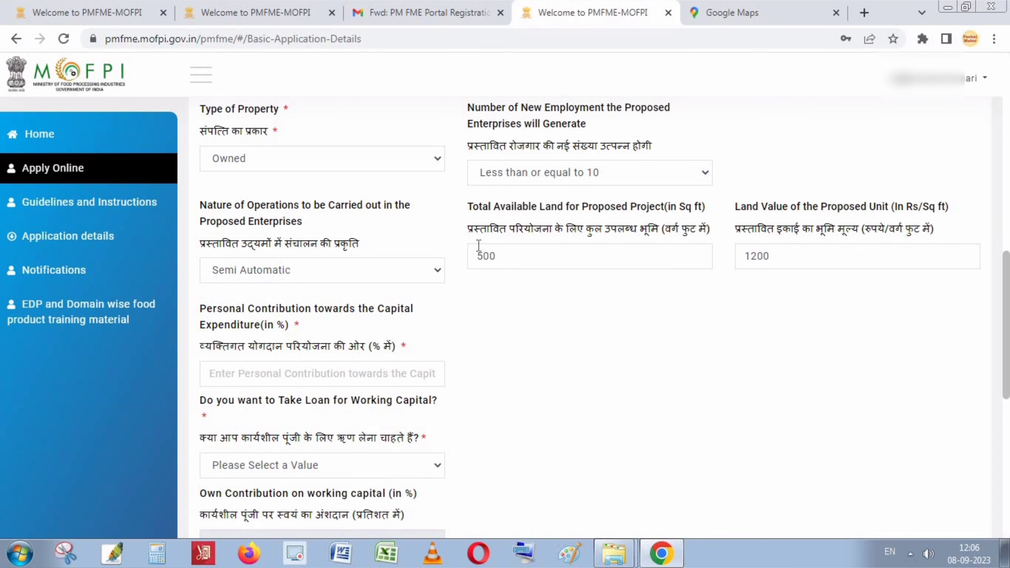
click(651, 248)
click(805, 253)
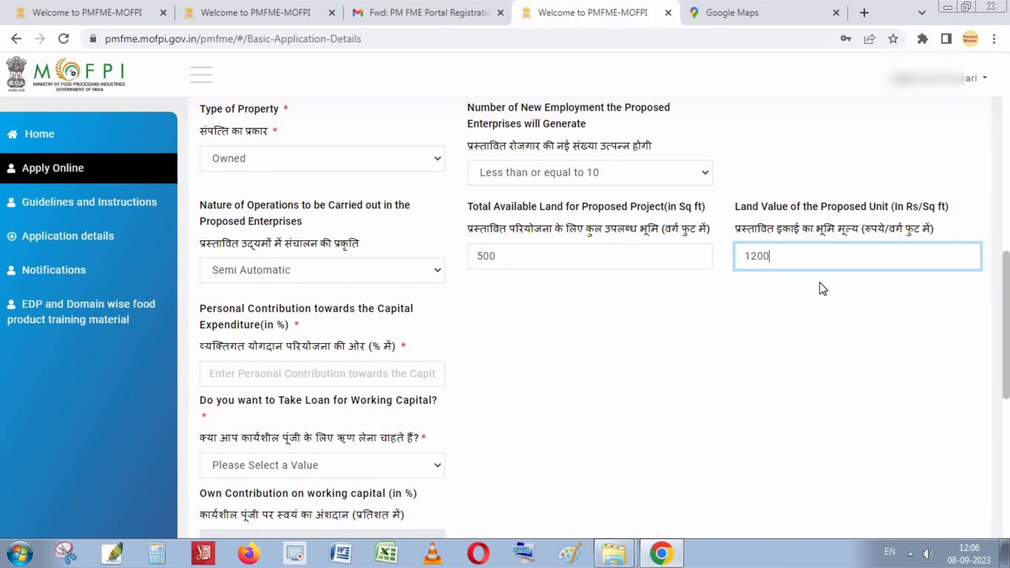
click(237, 372)
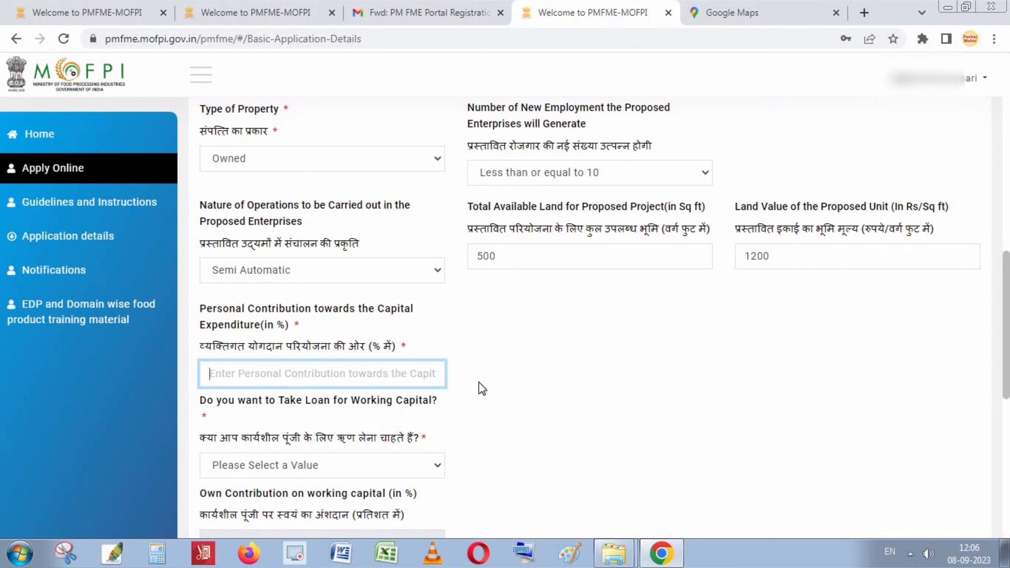
text(10)
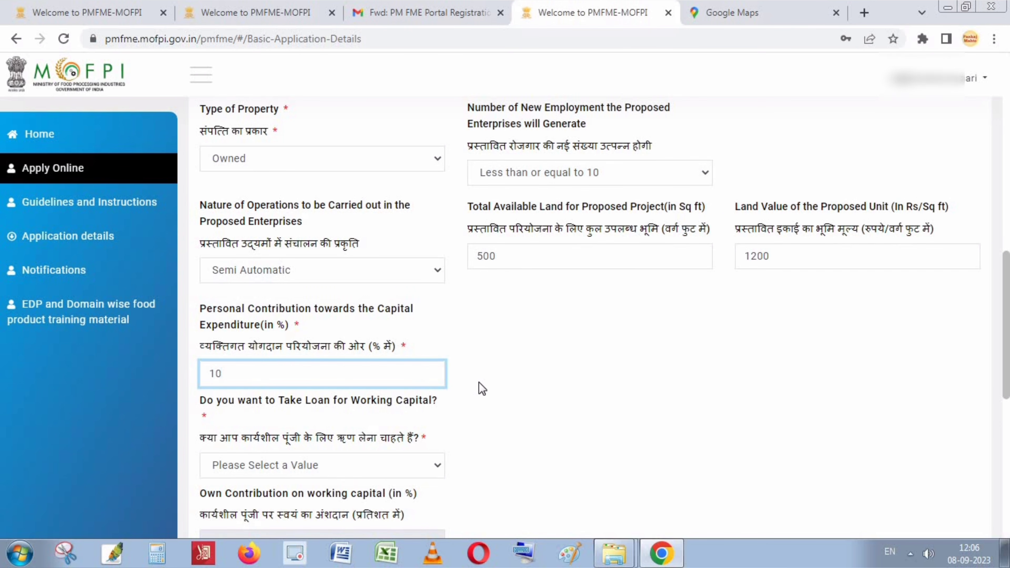
click(564, 360)
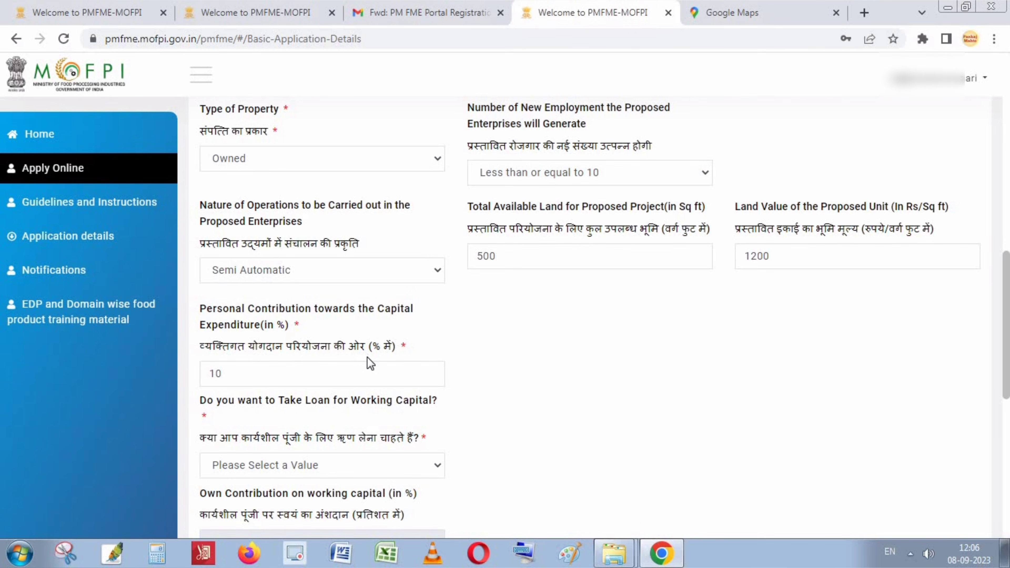
Answer Yes to the working capital loan question and enter 20 as own contribution on working capital.
scroll(367, 357, down, 2)
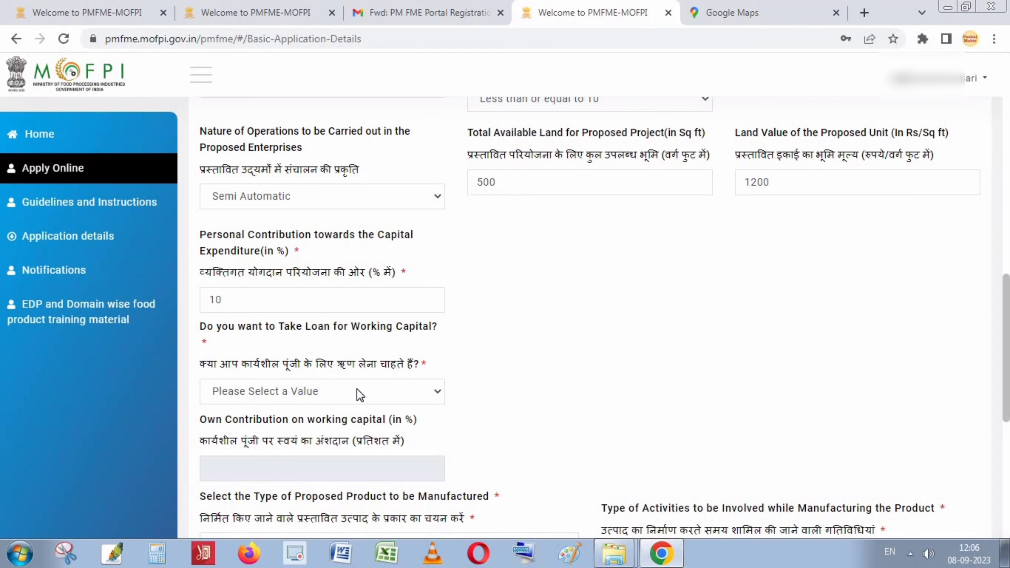
click(357, 391)
click(304, 412)
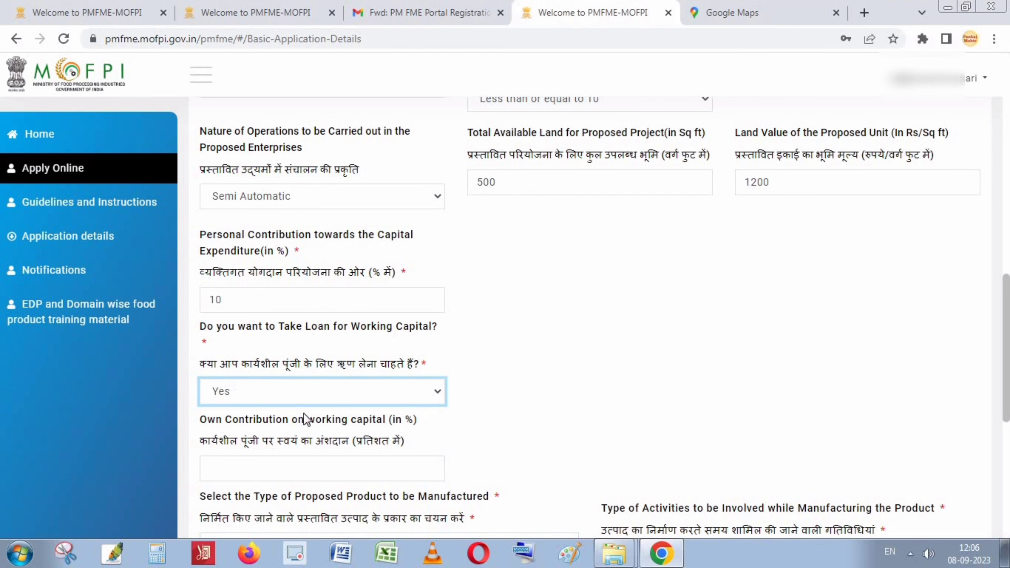
scroll(415, 389, down, 2)
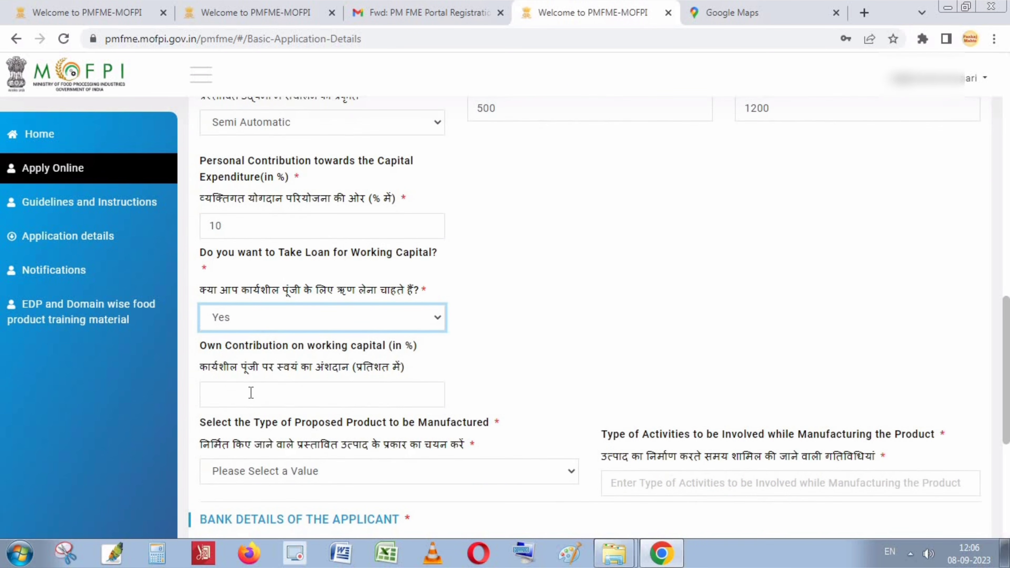
click(250, 393)
text(20)
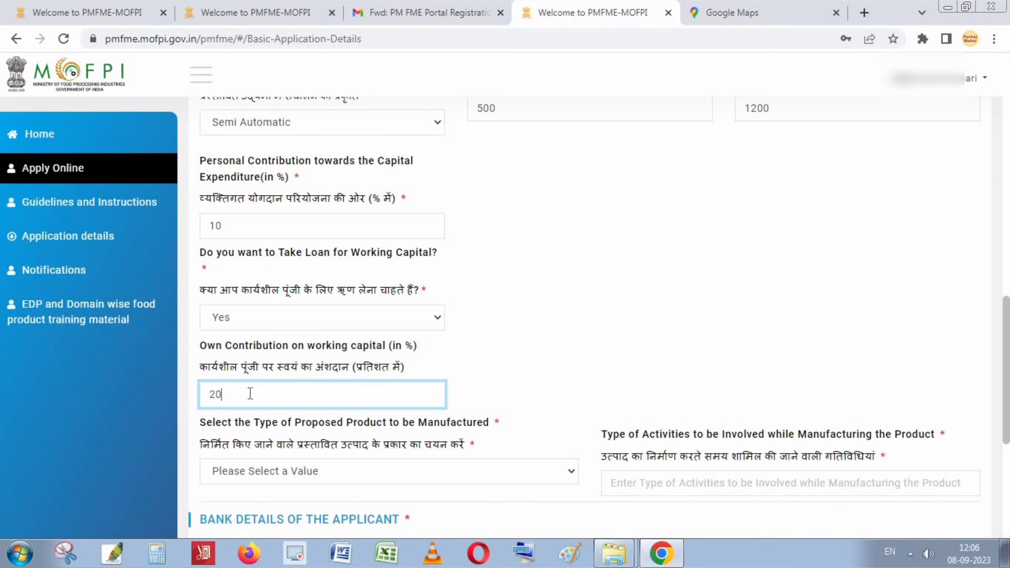
click(634, 324)
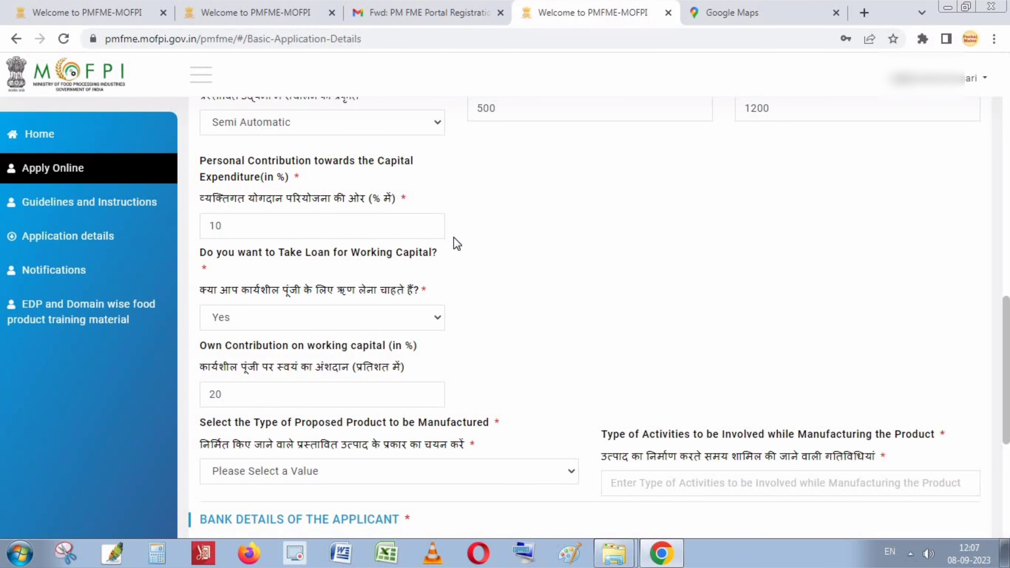
scroll(585, 310, down, 3)
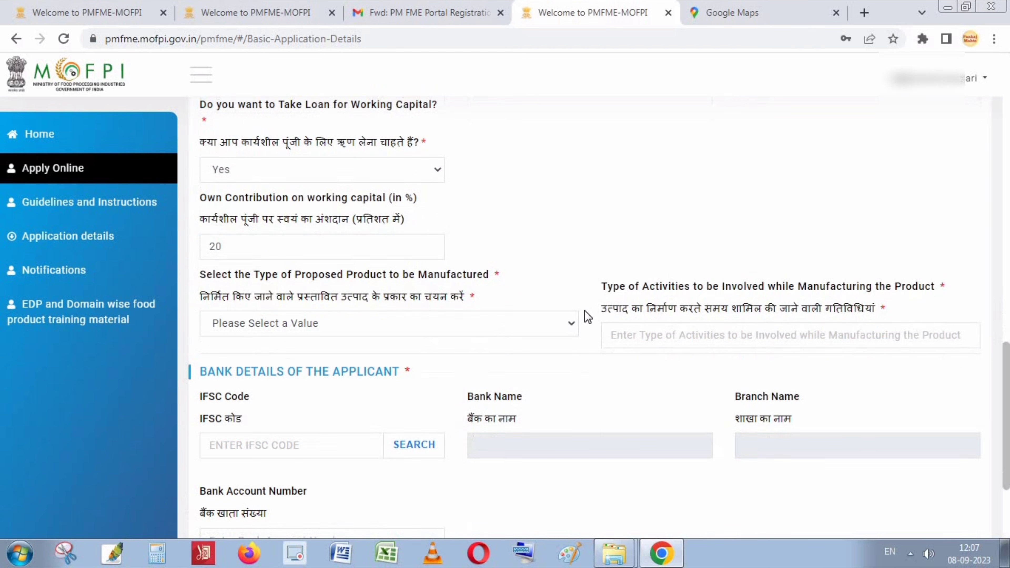
click(244, 252)
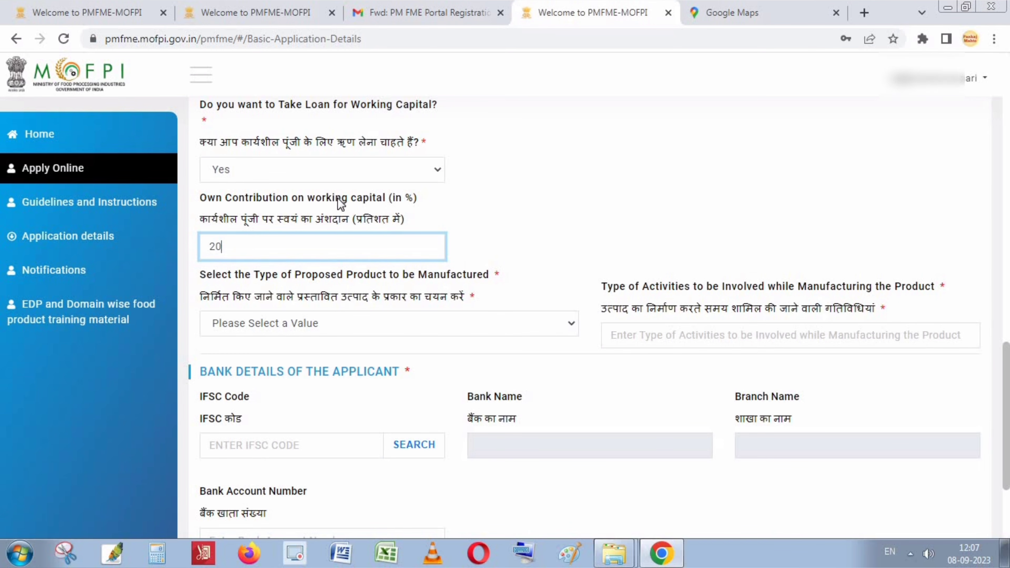
click(383, 177)
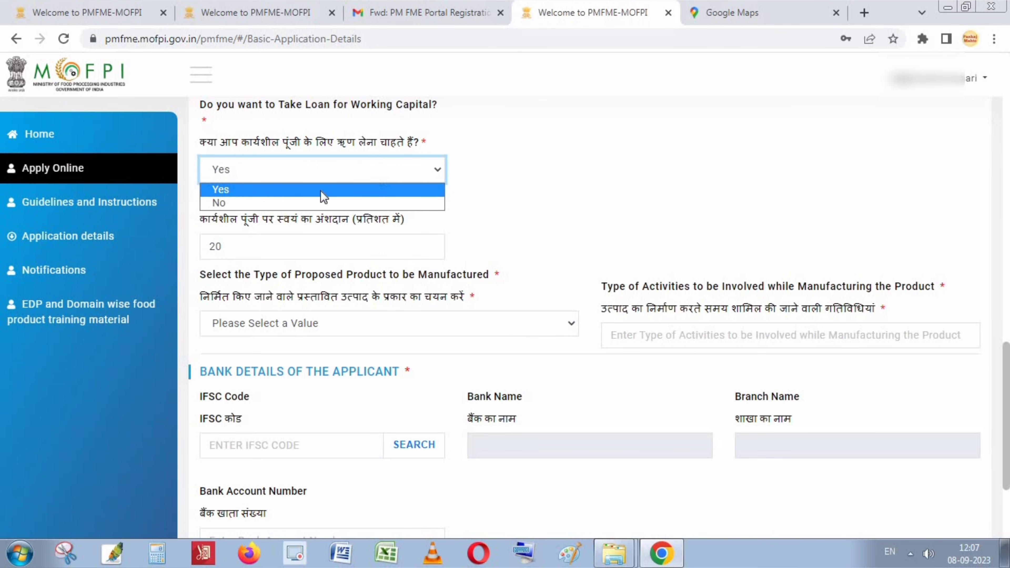
click(585, 219)
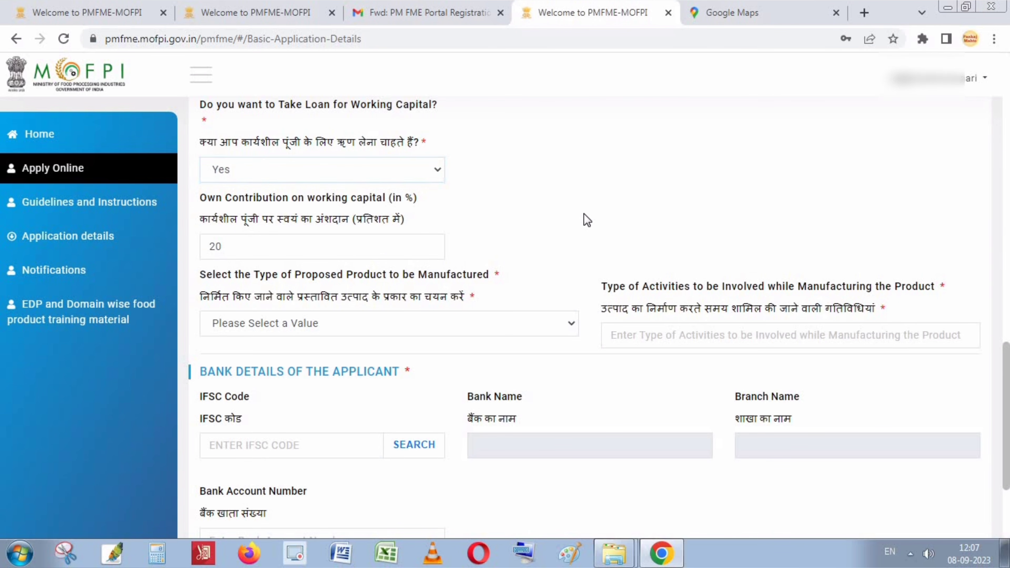
scroll(345, 257, down, 2)
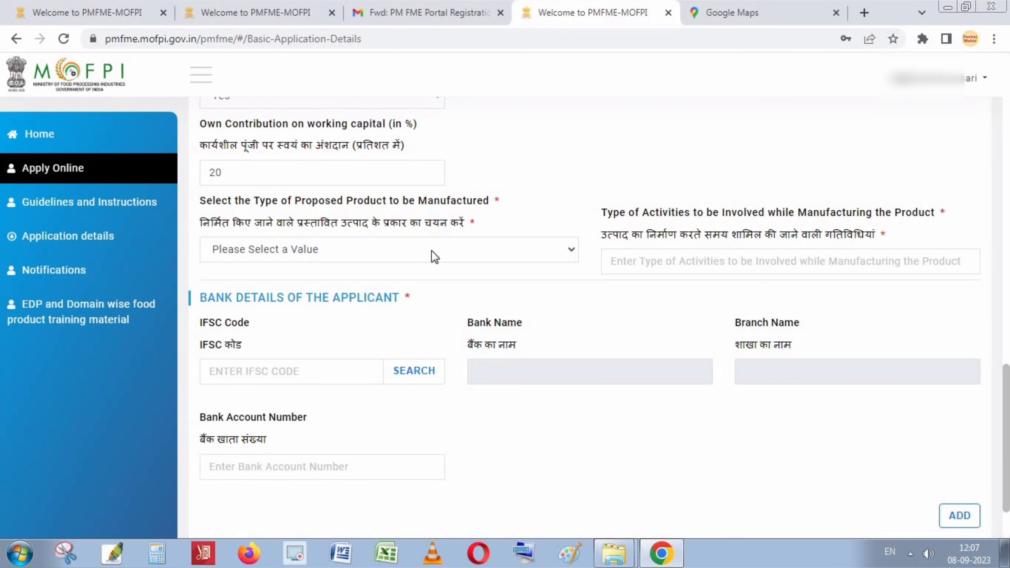
Choose Food Products- Manufacturing as product type and enter 'Oil Manufacturing' as the activities.
click(463, 251)
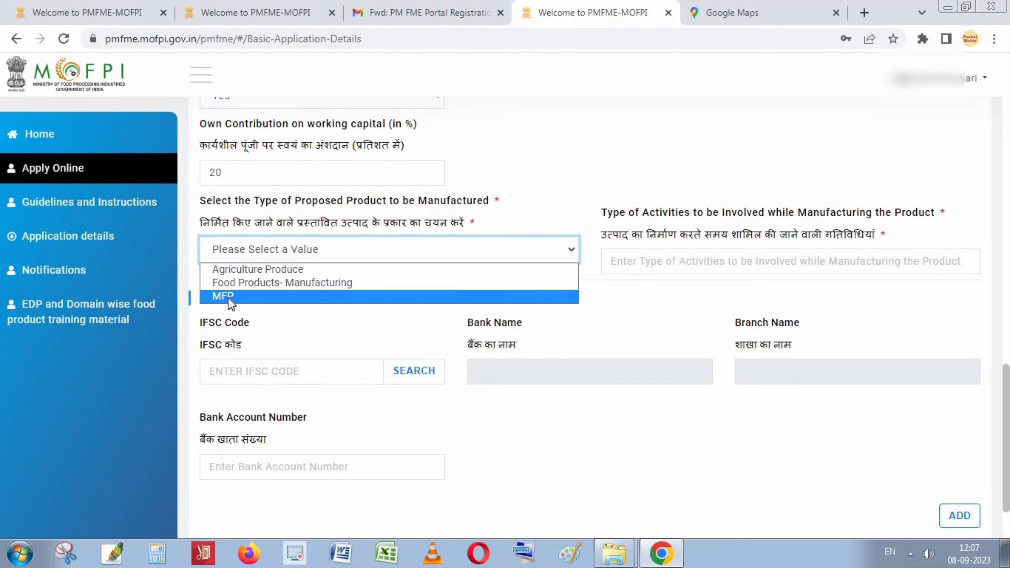
click(260, 284)
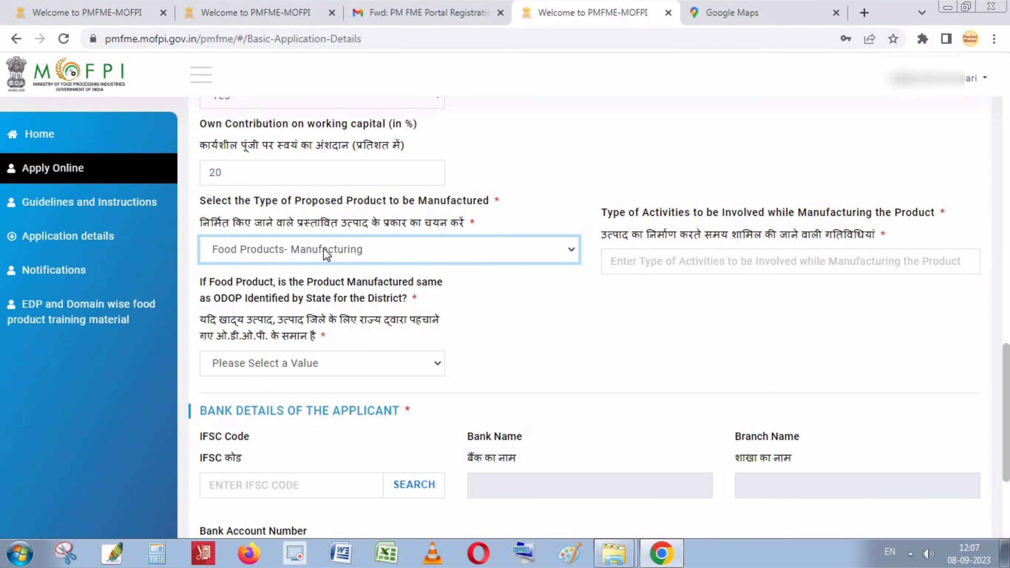
click(732, 267)
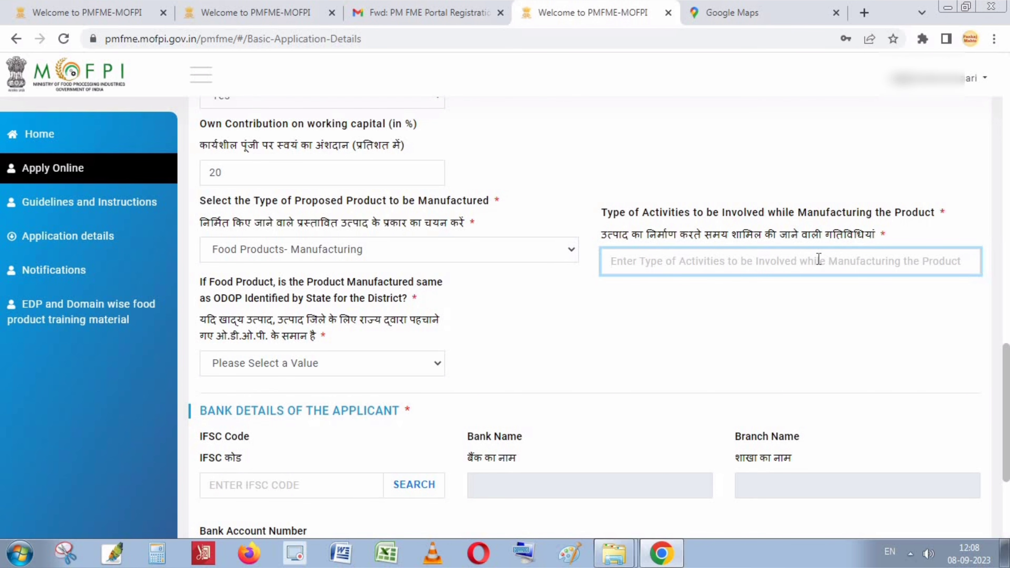
text(Te)
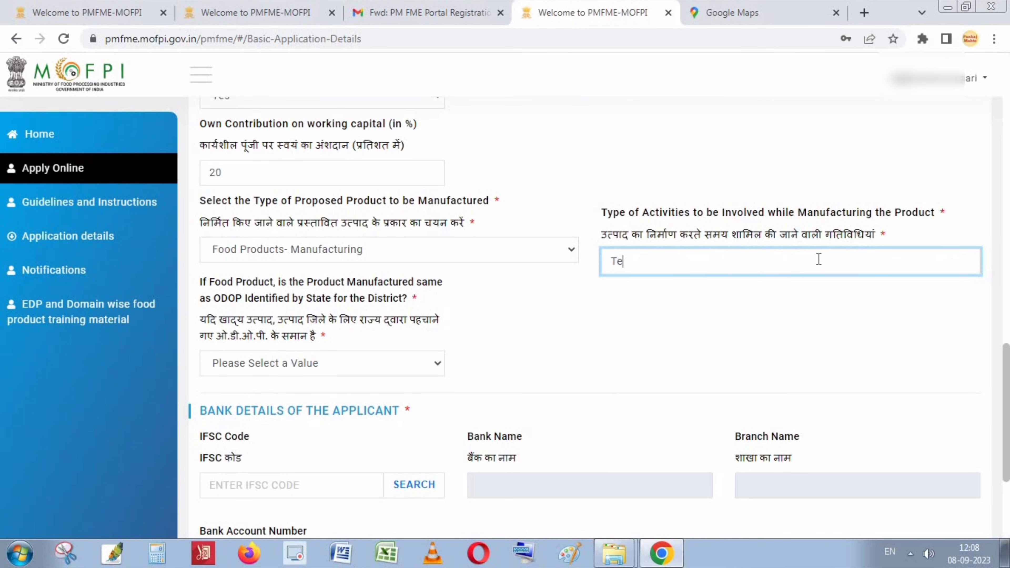
key(BackSpace)
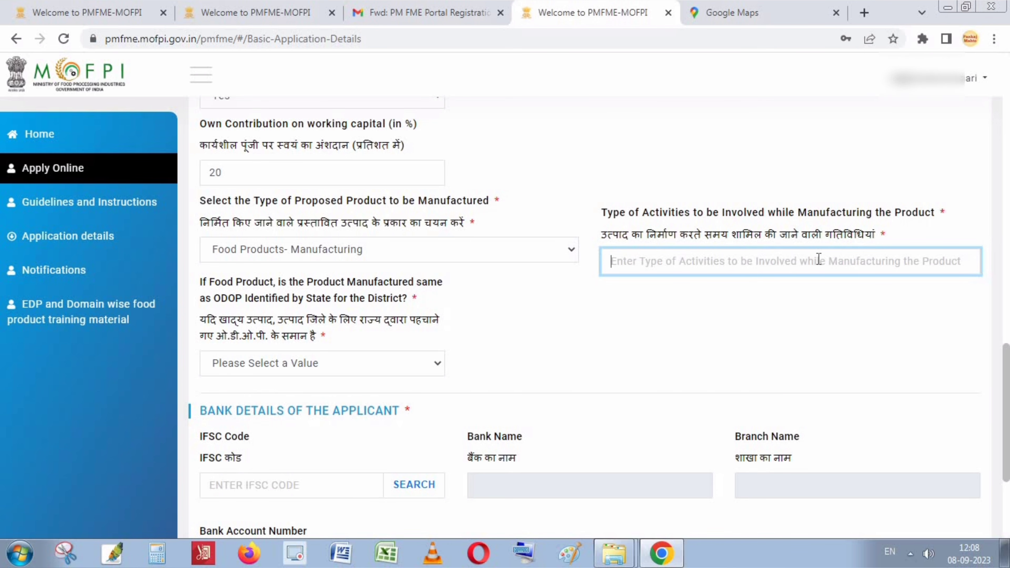
text(Oil)
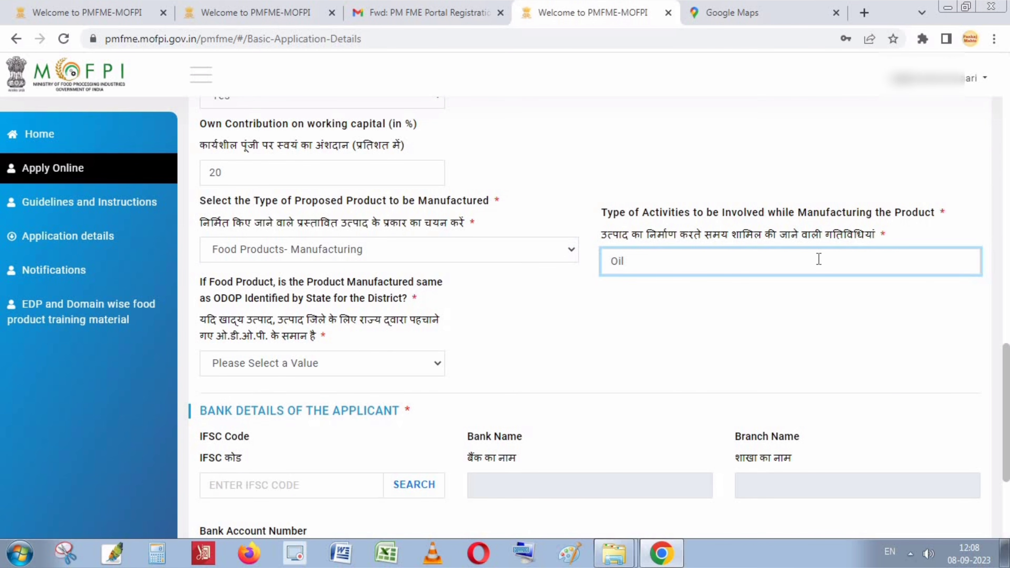
text( Manufacturing)
click(769, 339)
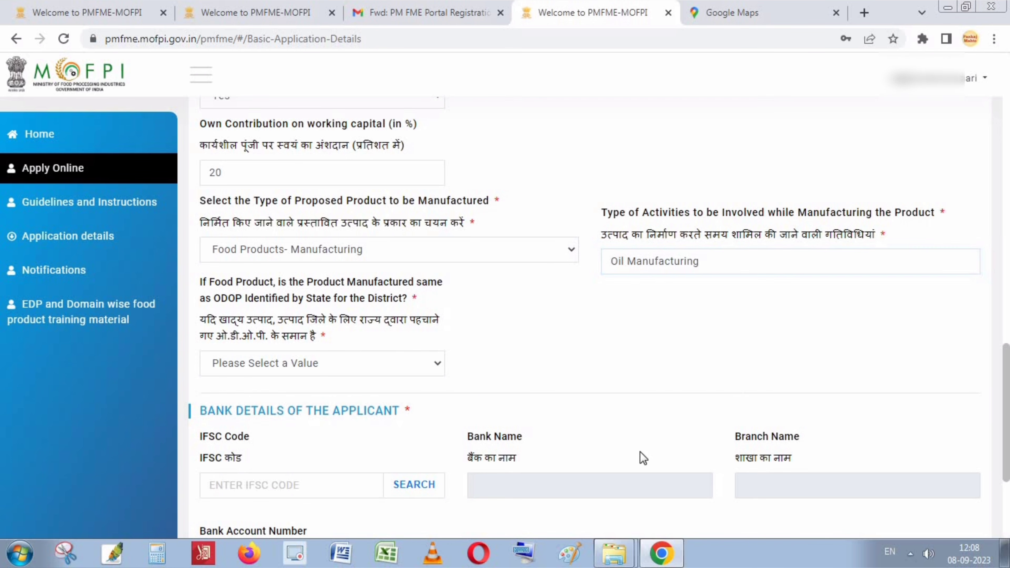
click(299, 360)
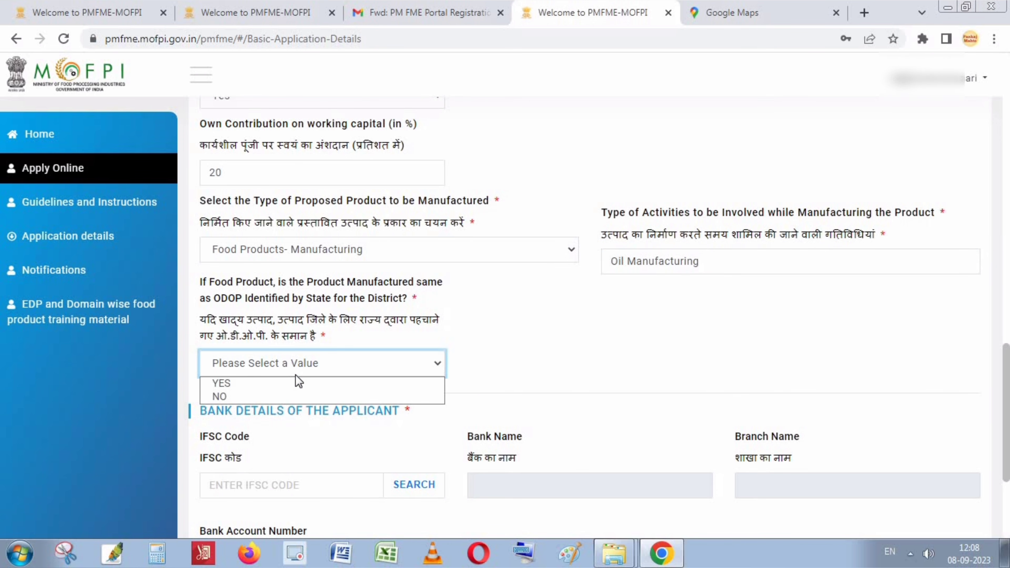
Answer NO to the product matching the district ODOP.
click(232, 383)
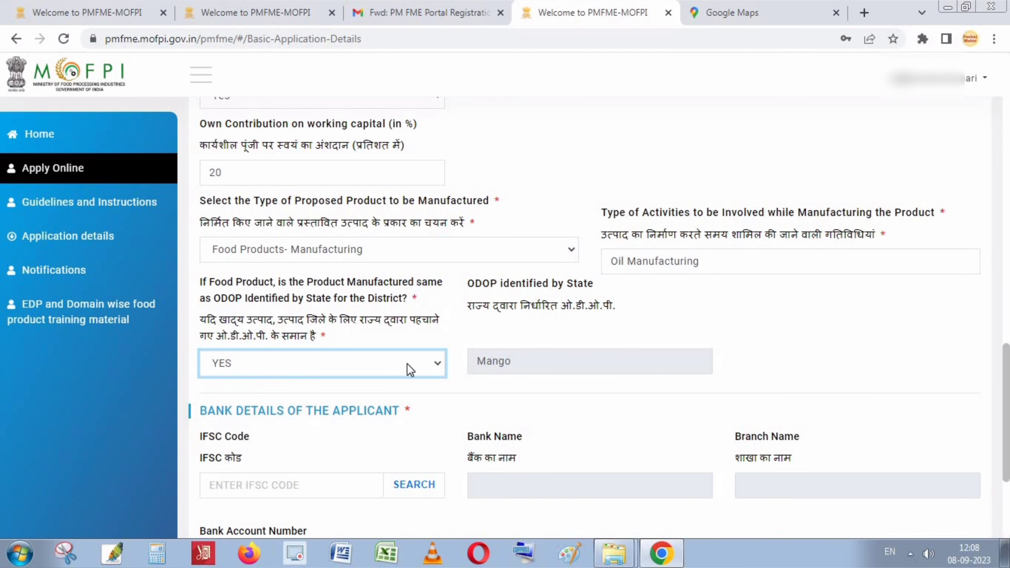
click(411, 371)
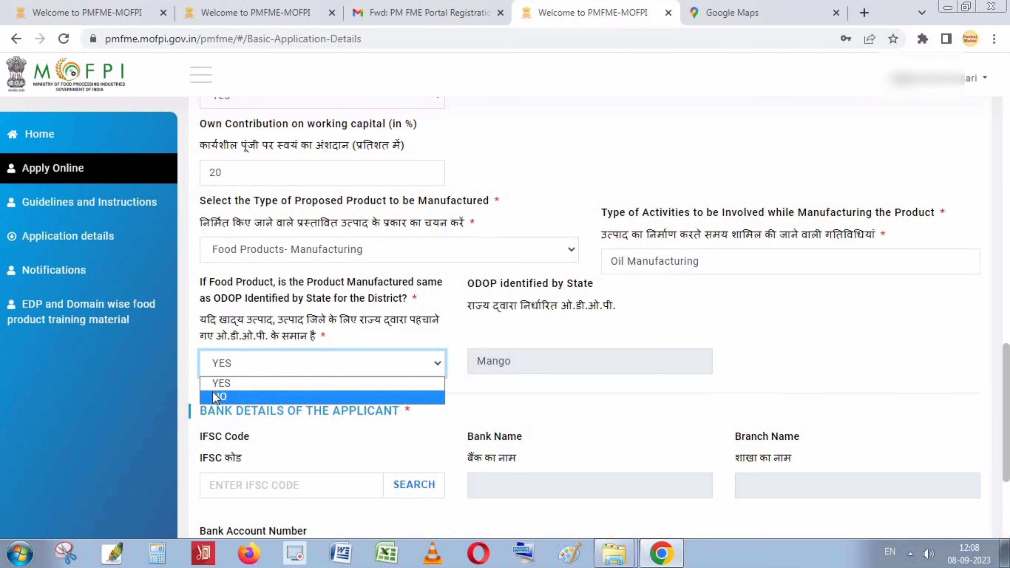
click(654, 362)
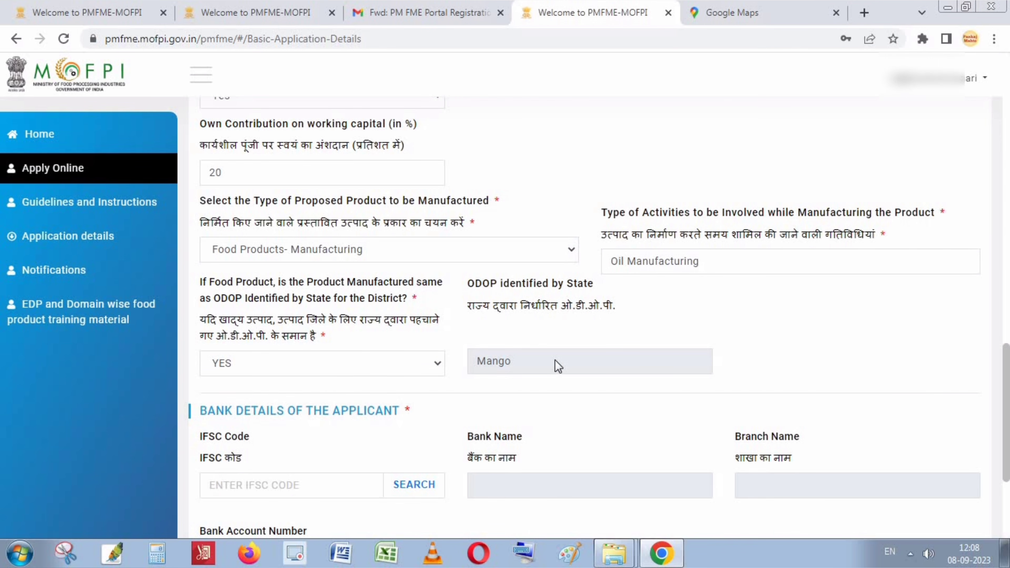
click(314, 368)
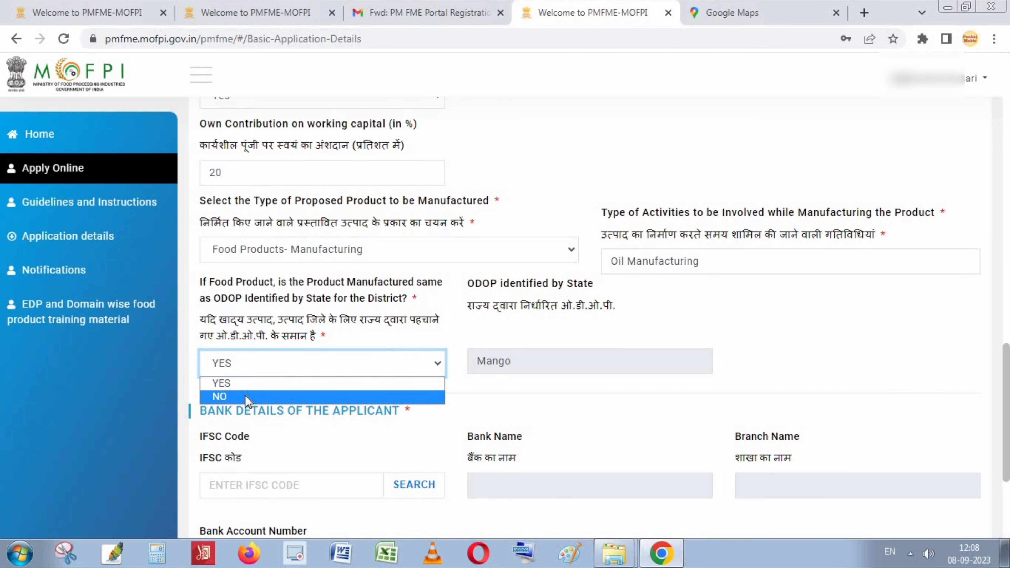
click(265, 396)
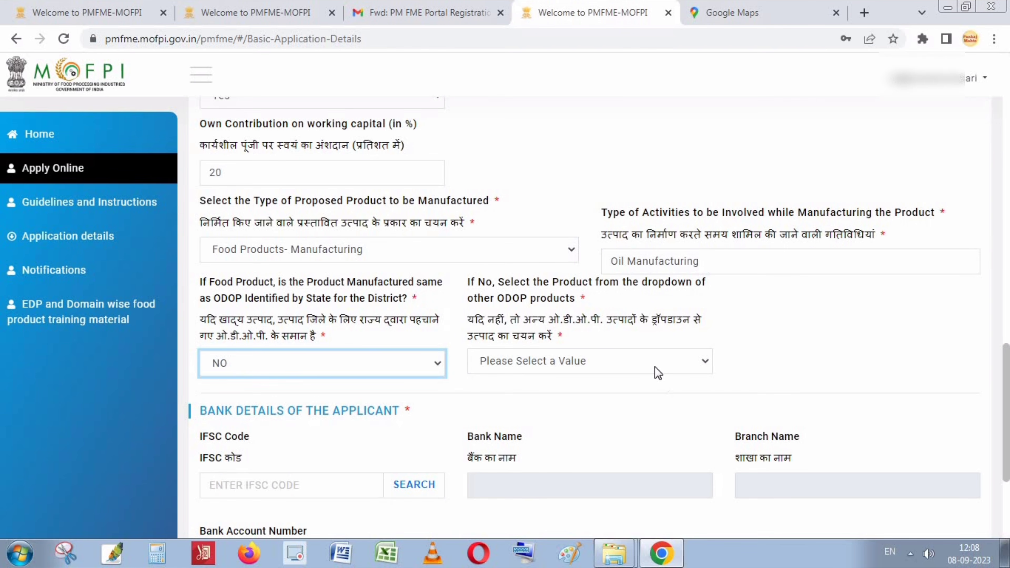
Pick Oil seed-based product from the other ODOP products list.
click(655, 366)
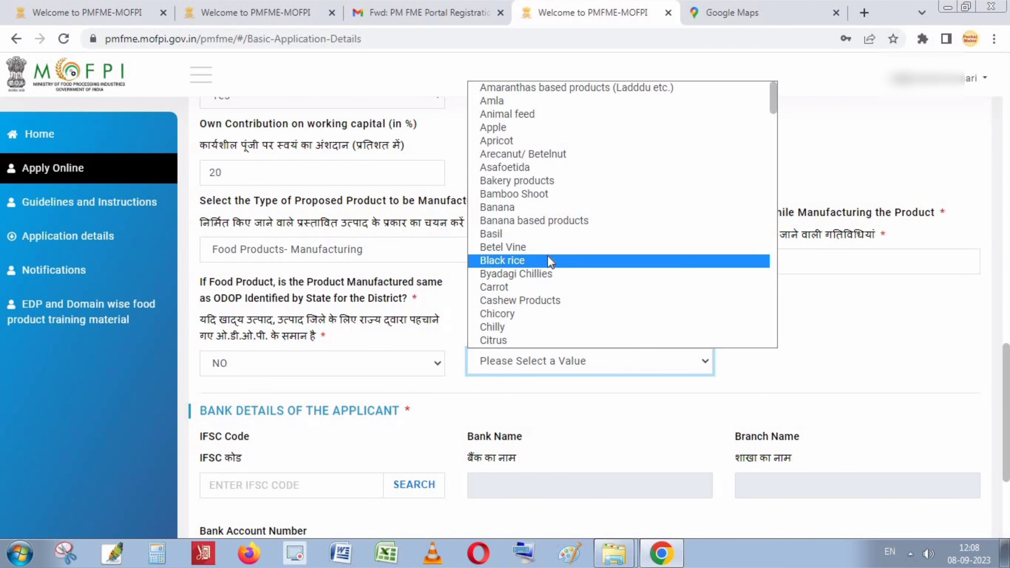
scroll(550, 261, down, 20)
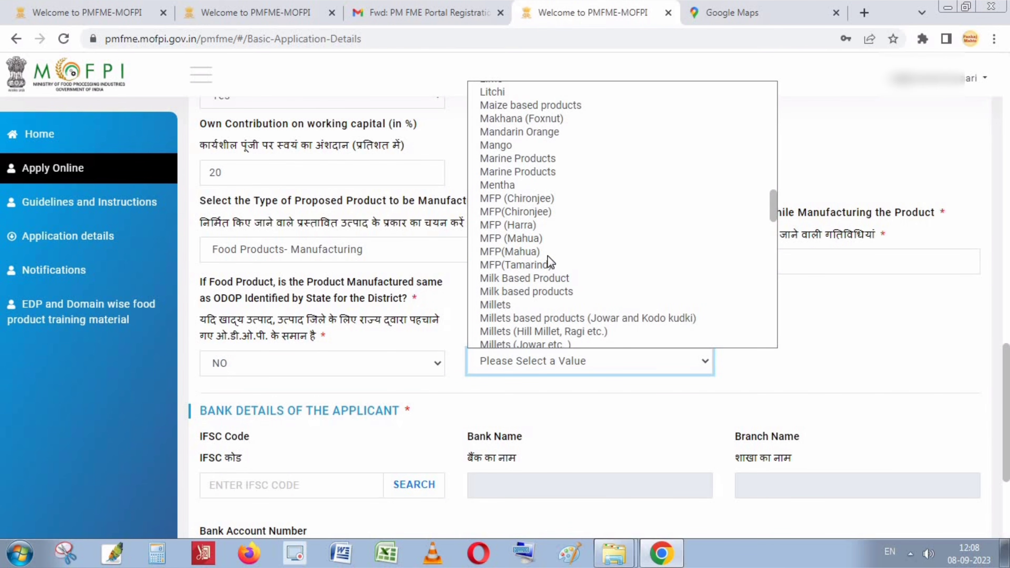
scroll(549, 262, down, 6)
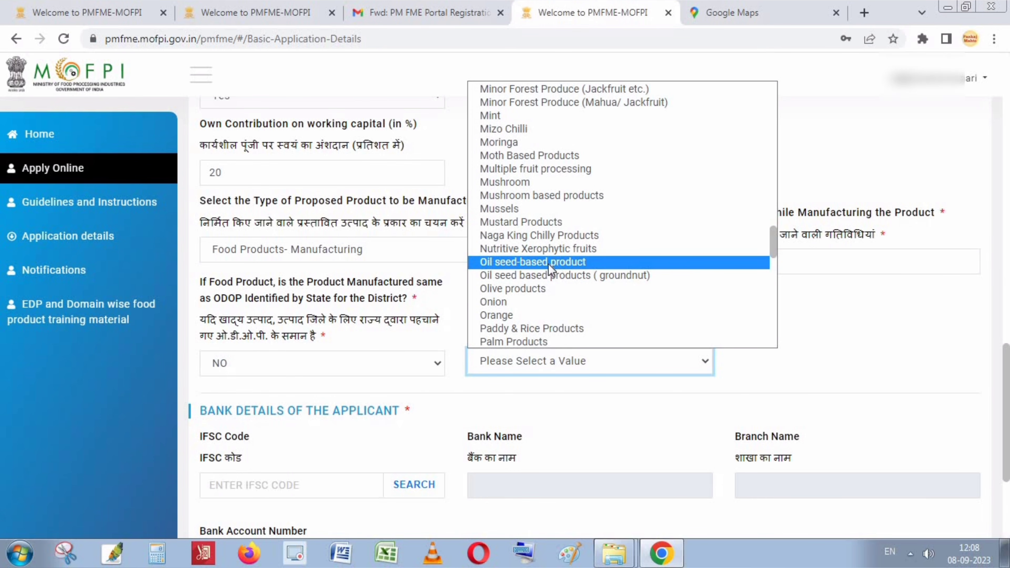
scroll(542, 259, up, 15)
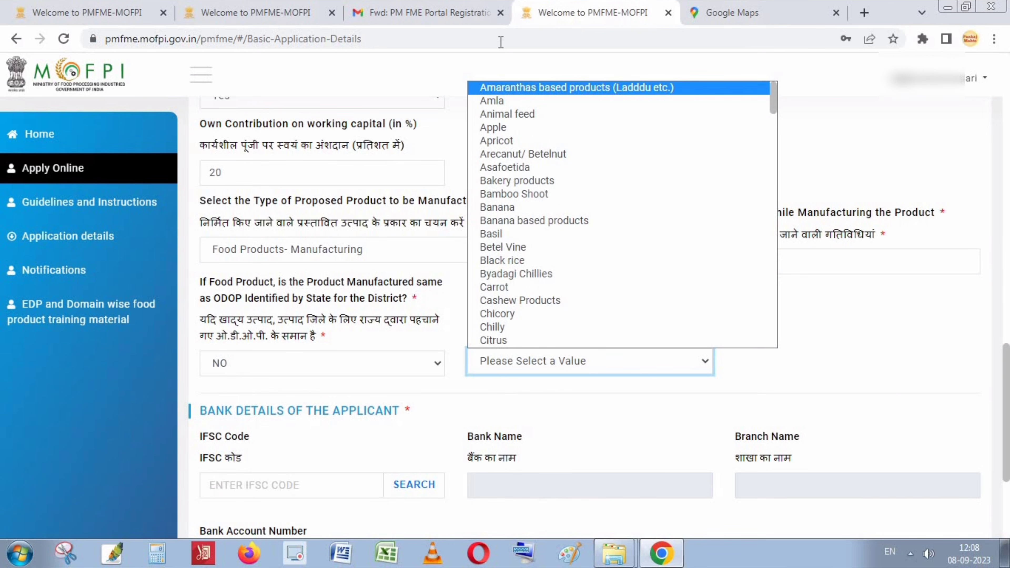
scroll(521, 211, down, 20)
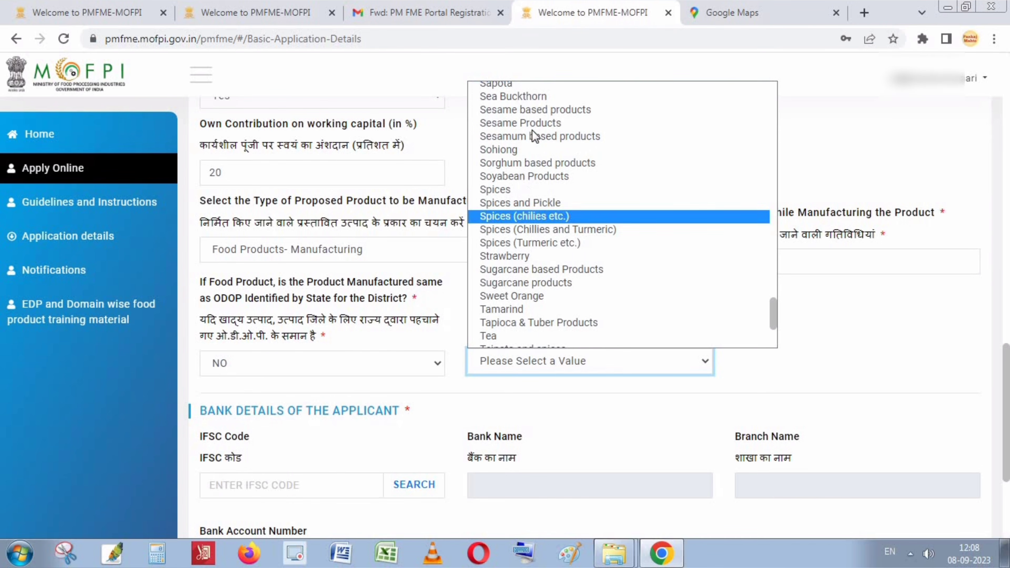
scroll(552, 223, down, 4)
scroll(553, 235, up, 6)
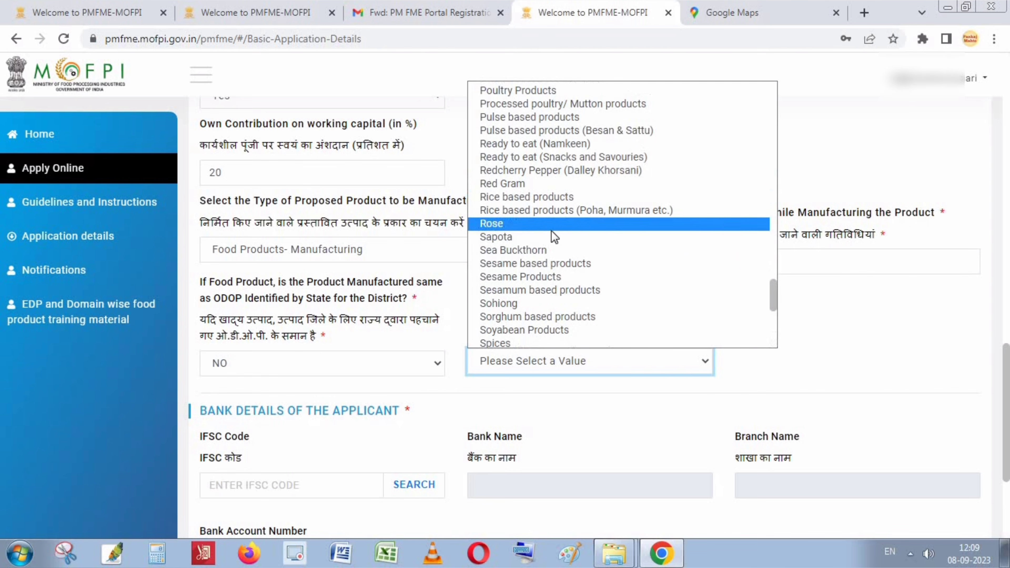
scroll(527, 295, up, 10)
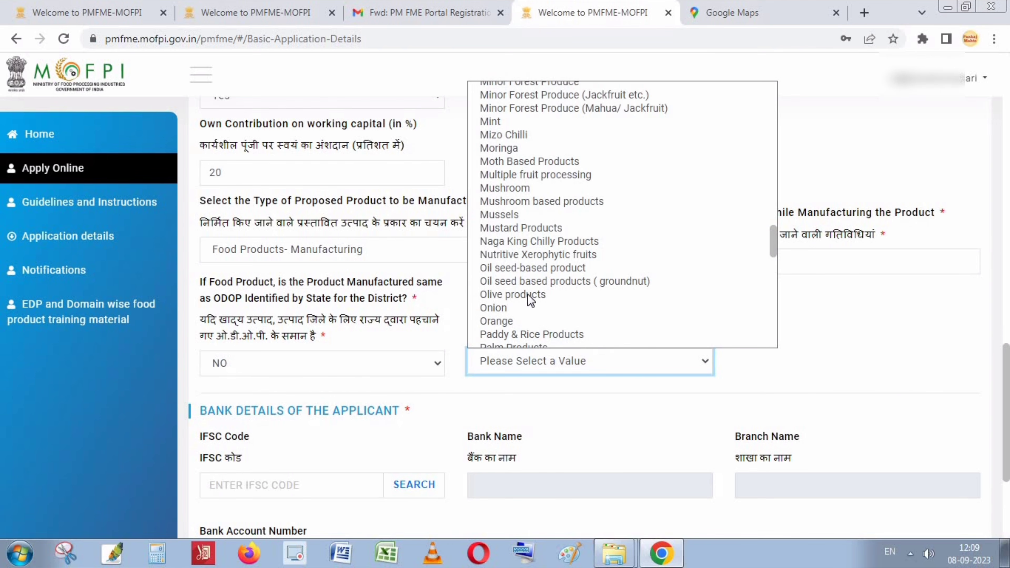
scroll(528, 295, down, 5)
click(516, 123)
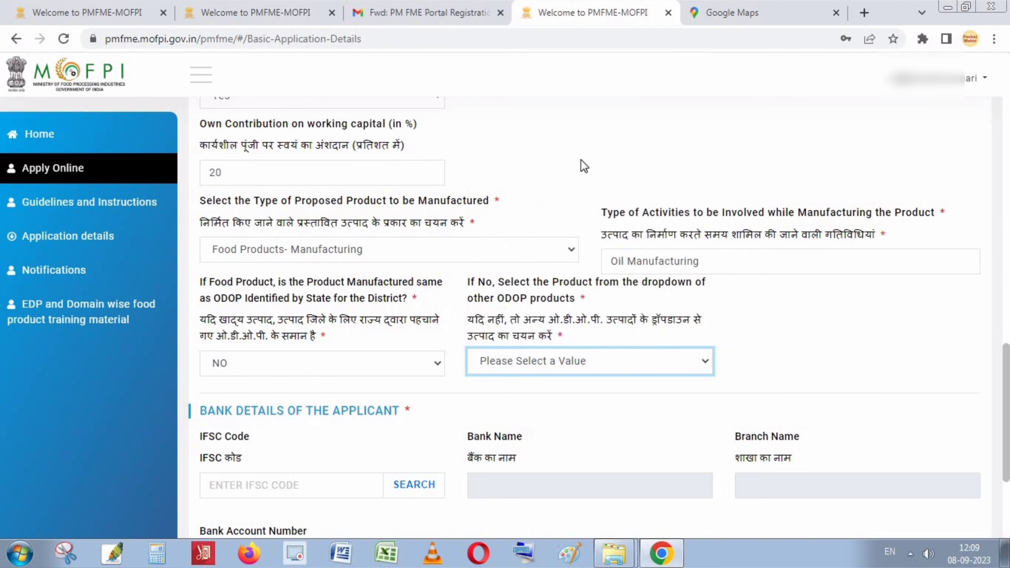
click(581, 395)
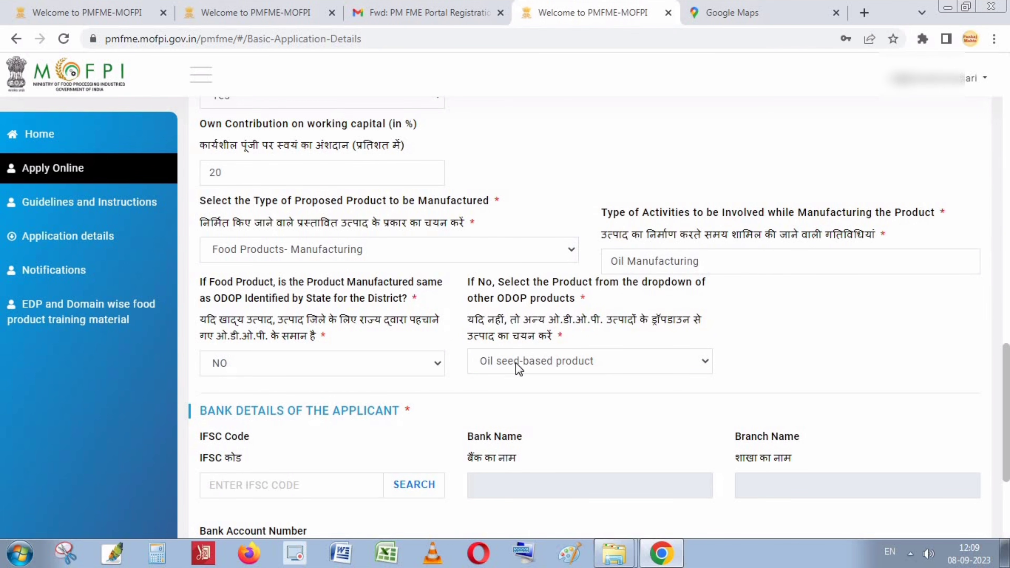
scroll(503, 409, down, 4)
Enter the applicant's State Bank of India account details, typing SBIN into the IFSC code.
click(281, 337)
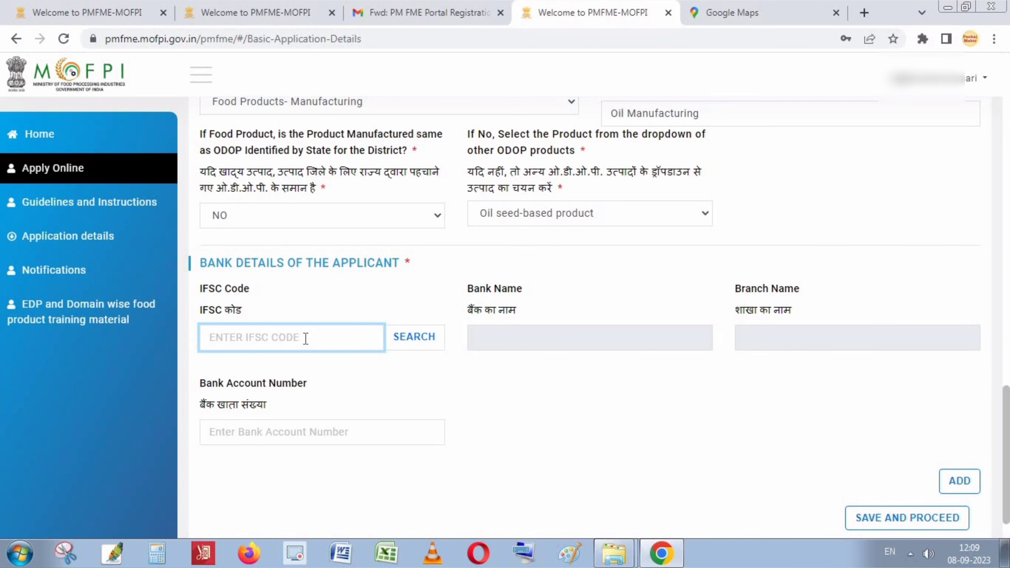
click(246, 439)
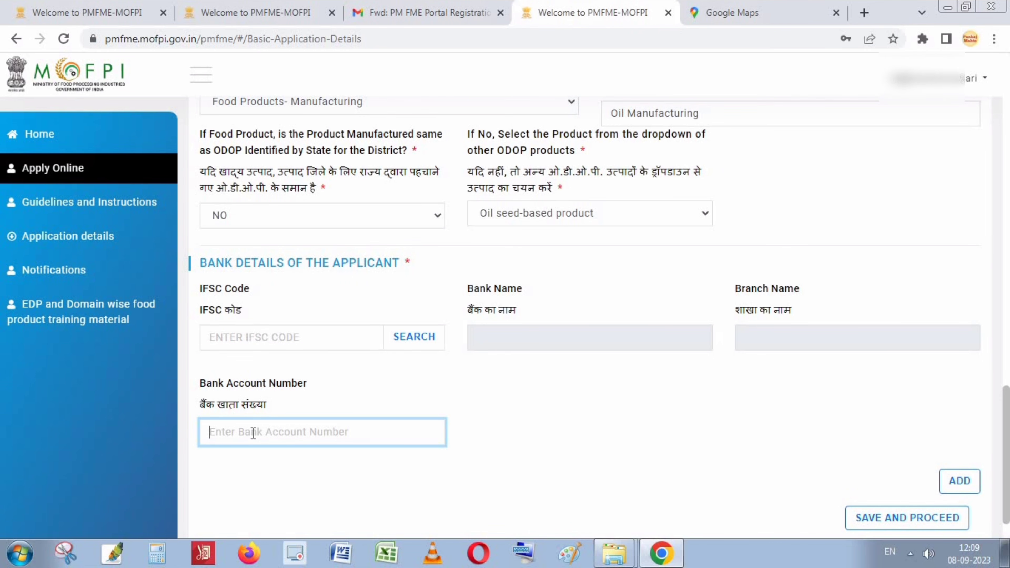
click(262, 344)
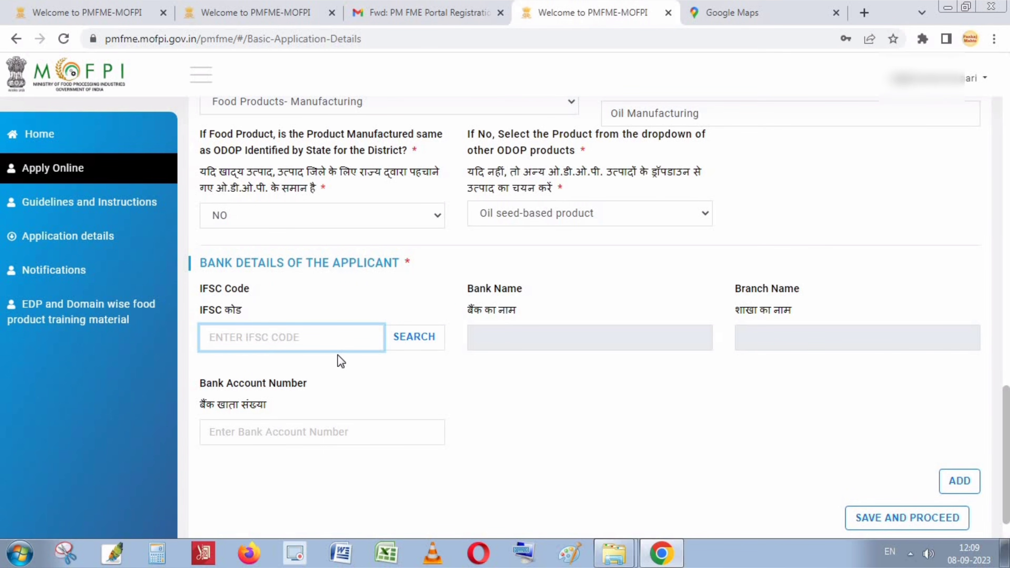
text(SBIN0015731)
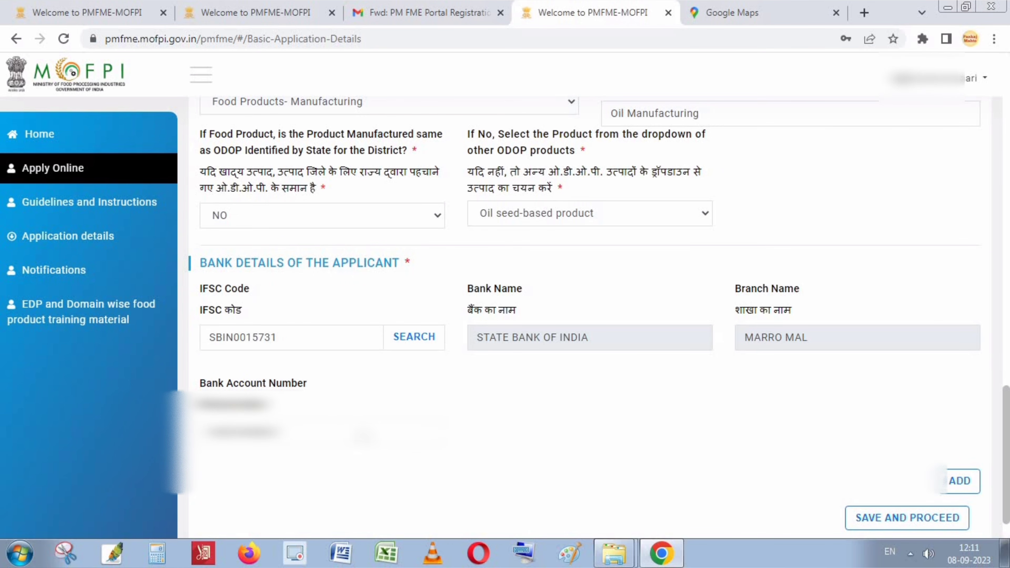
Add the bank account to the bank details list and save the business details.
click(960, 482)
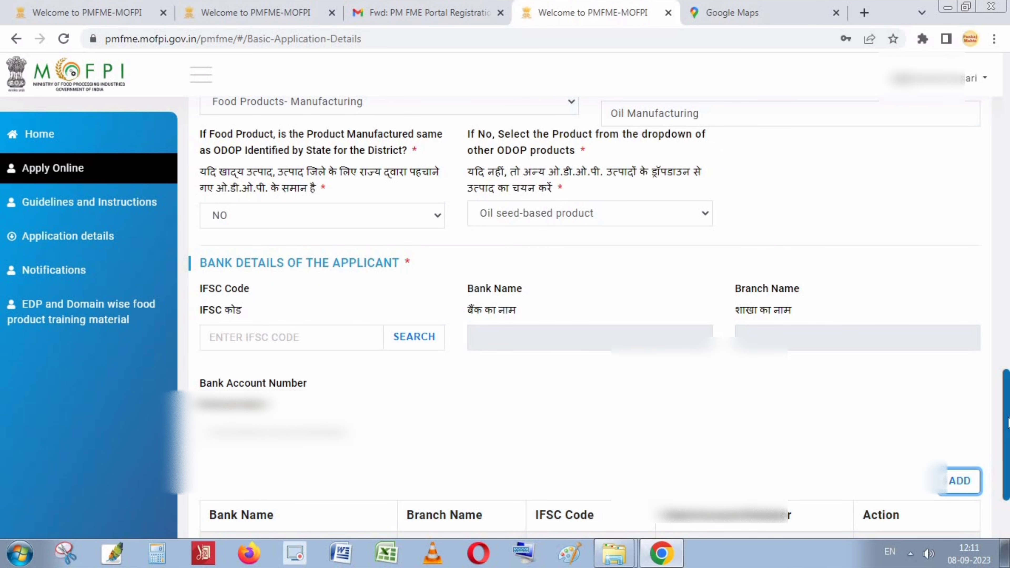
drag(1008, 423, 1001, 475)
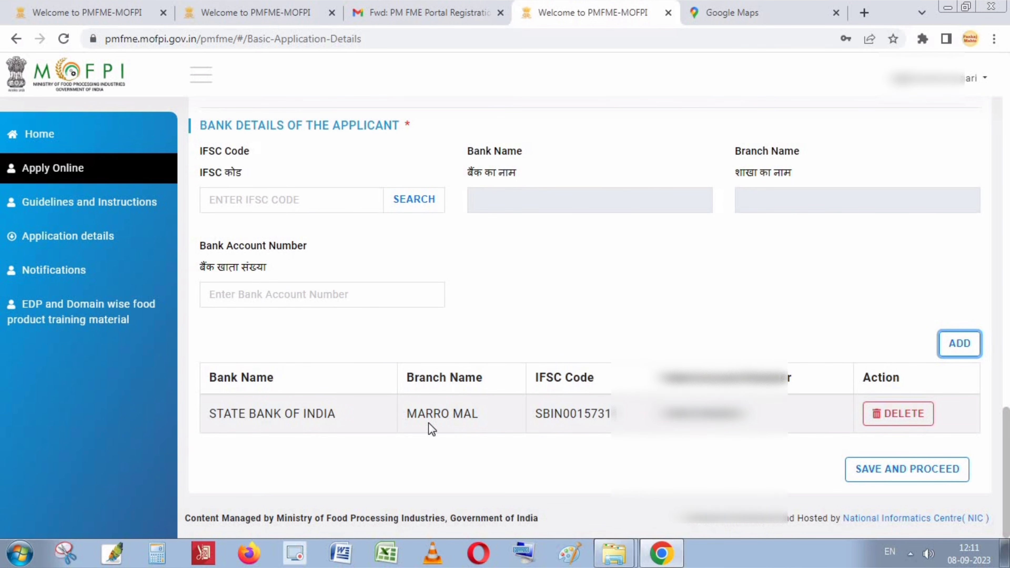
click(914, 469)
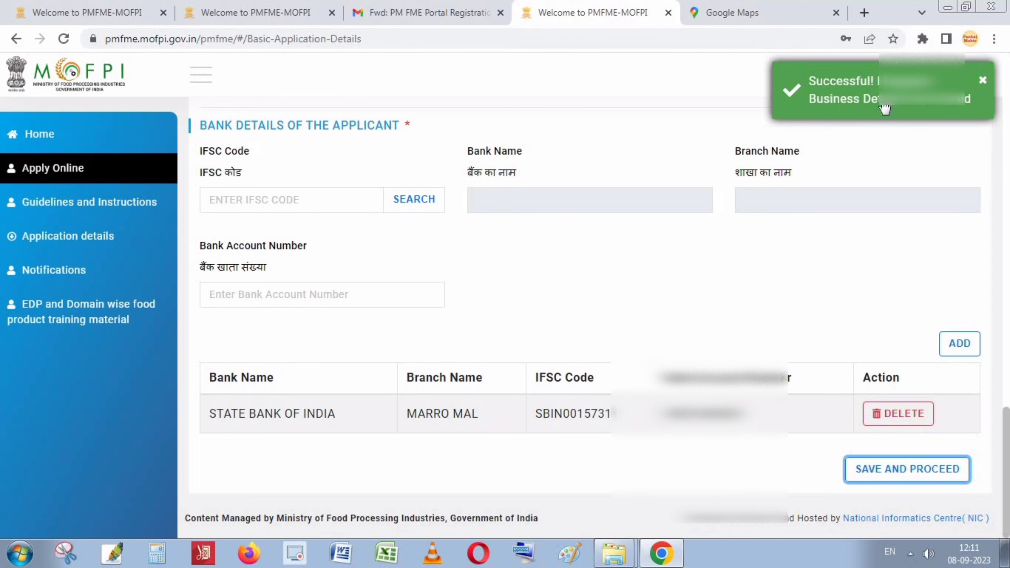
On the Proposed Financial Details tab, set the building type to RCC/Asbestos shed.
drag(1006, 425, 1003, 114)
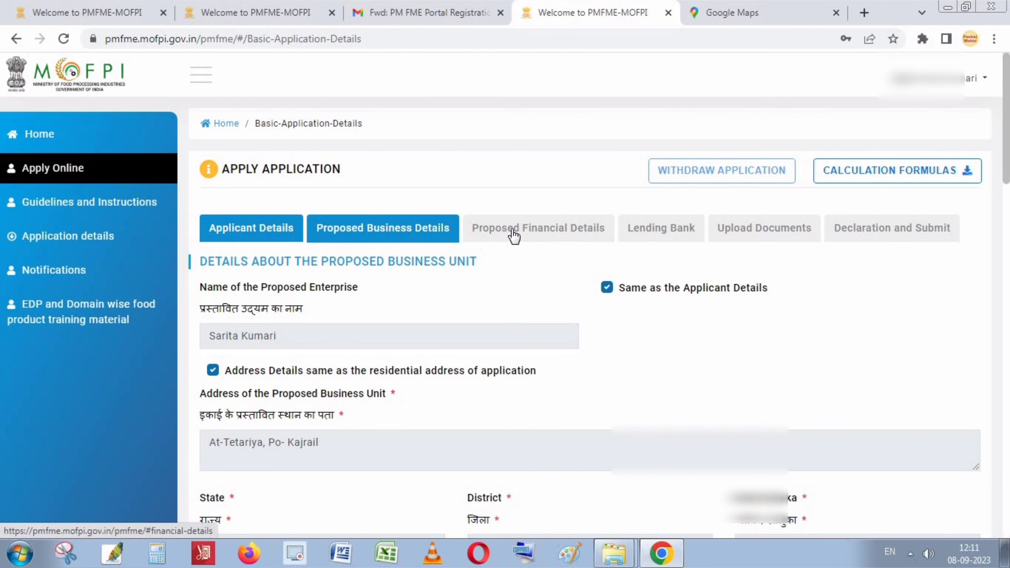
click(547, 237)
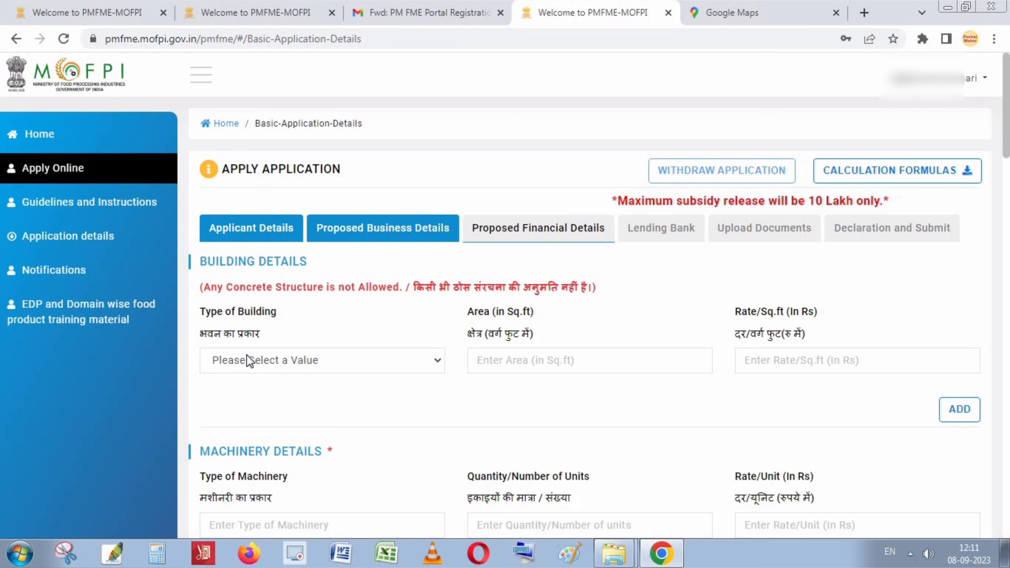
click(299, 367)
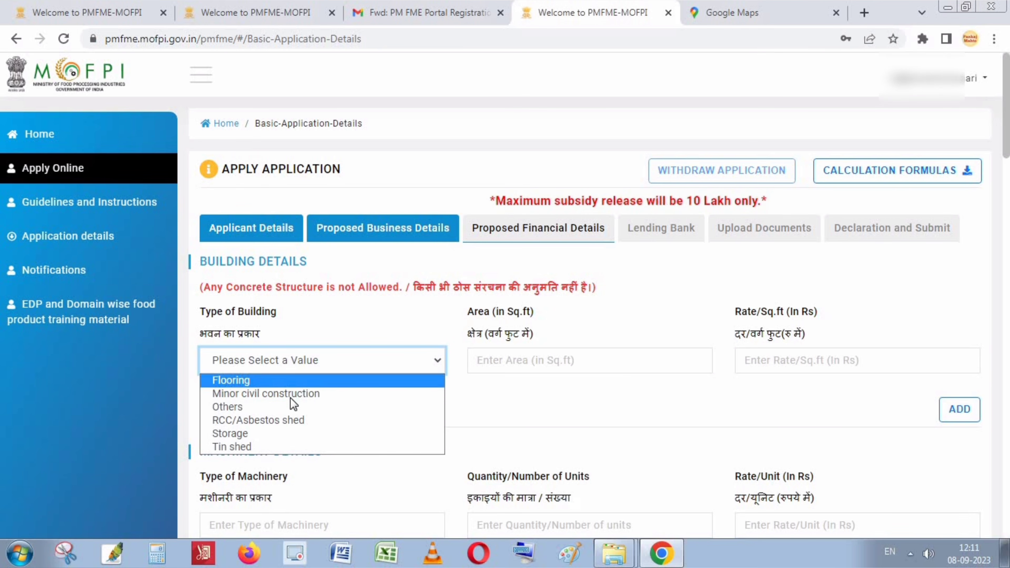
click(282, 425)
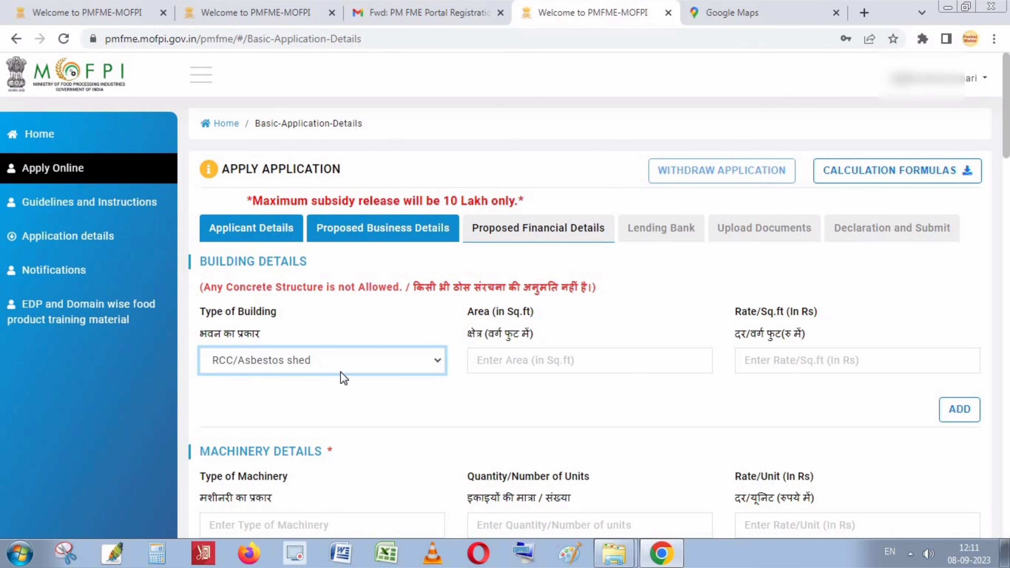
click(351, 362)
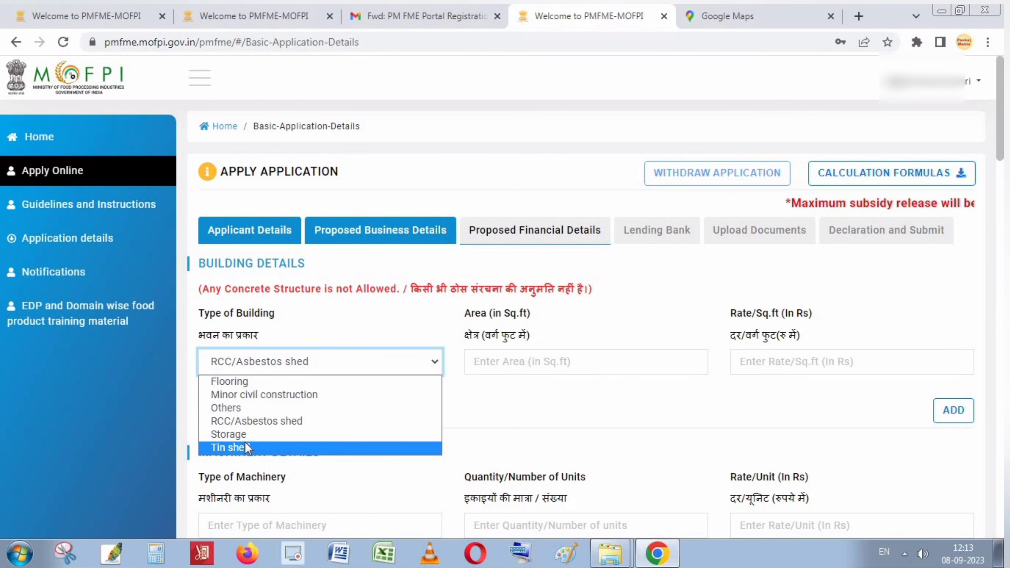
click(265, 419)
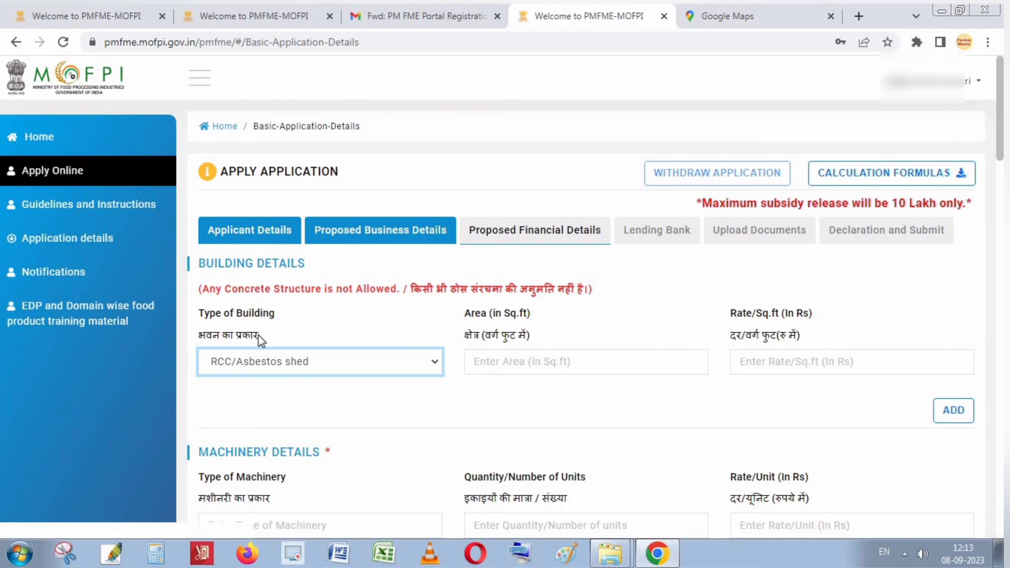
Enter area 300 sq ft and rate 100 Rs per sq ft, then add the building row.
click(501, 357)
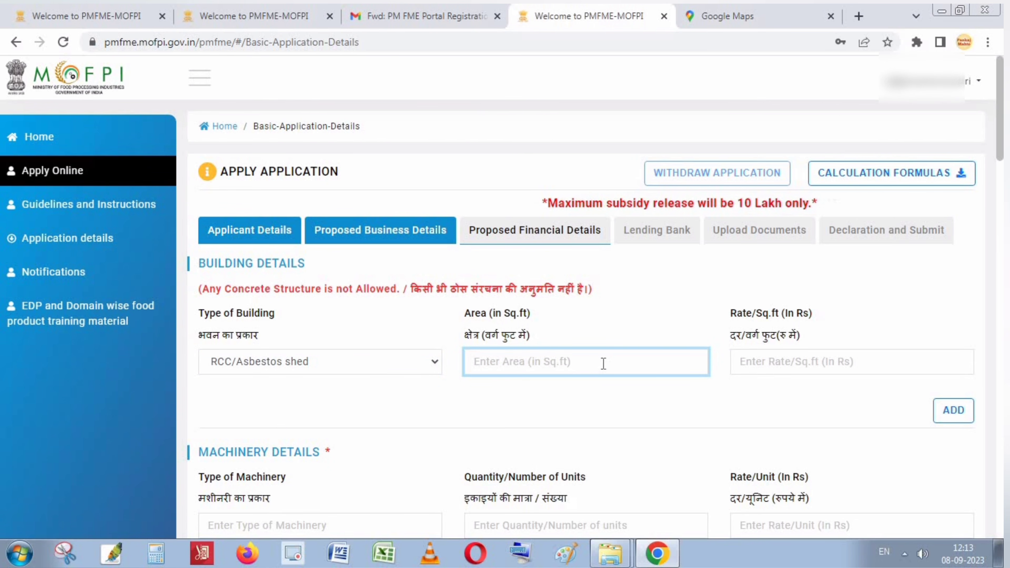
text(3)
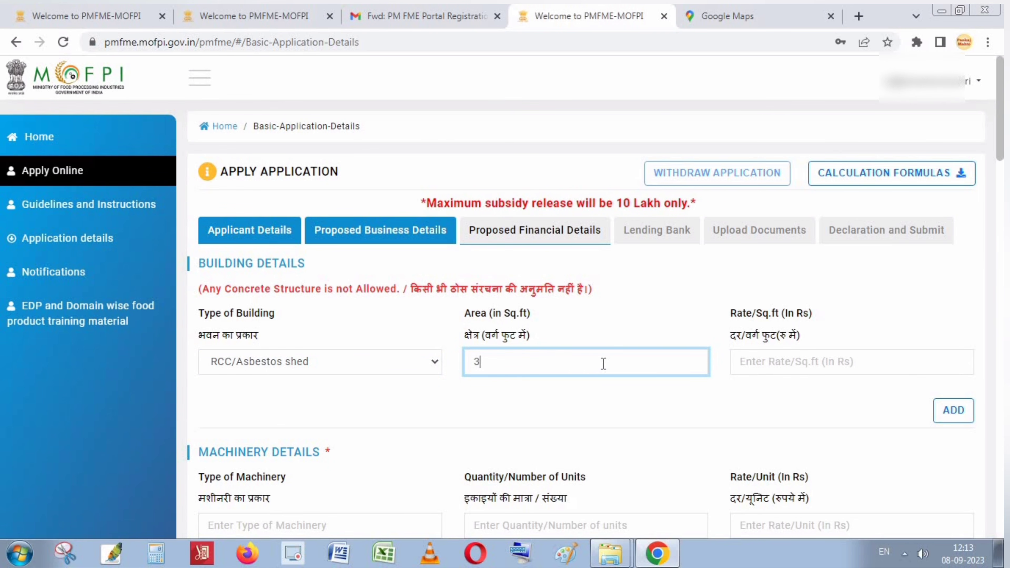
text(00)
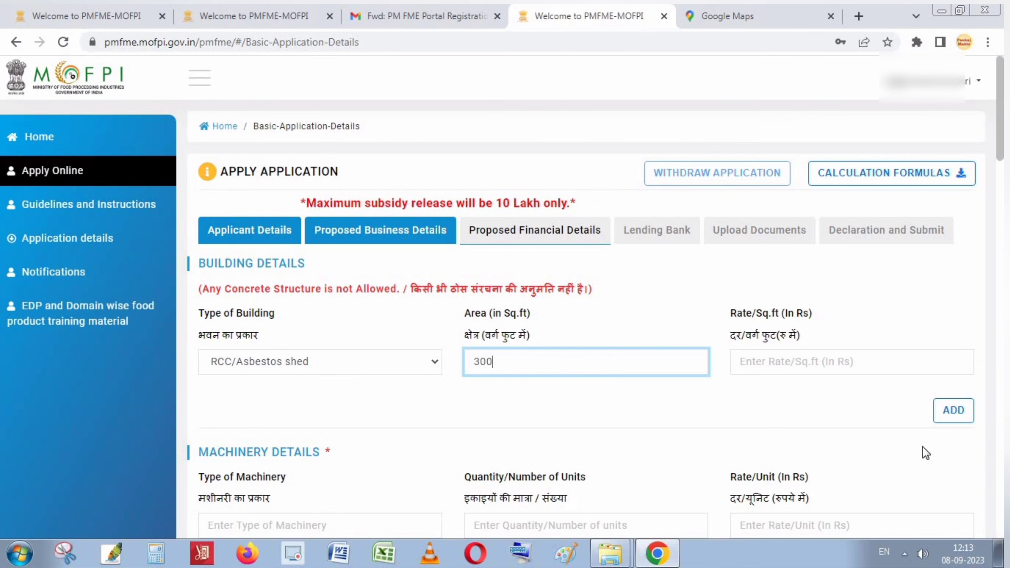
click(808, 369)
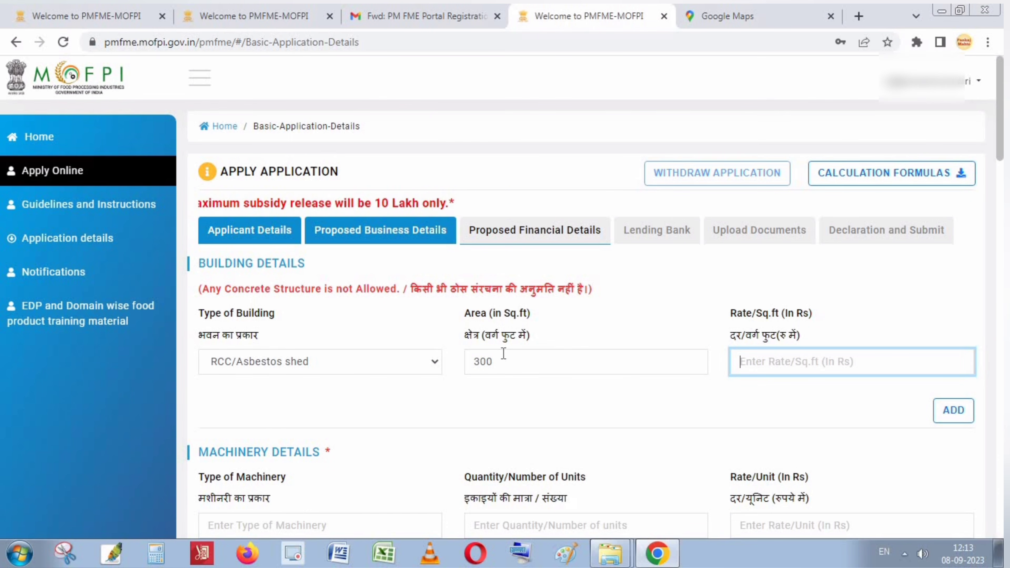
click(504, 355)
click(819, 366)
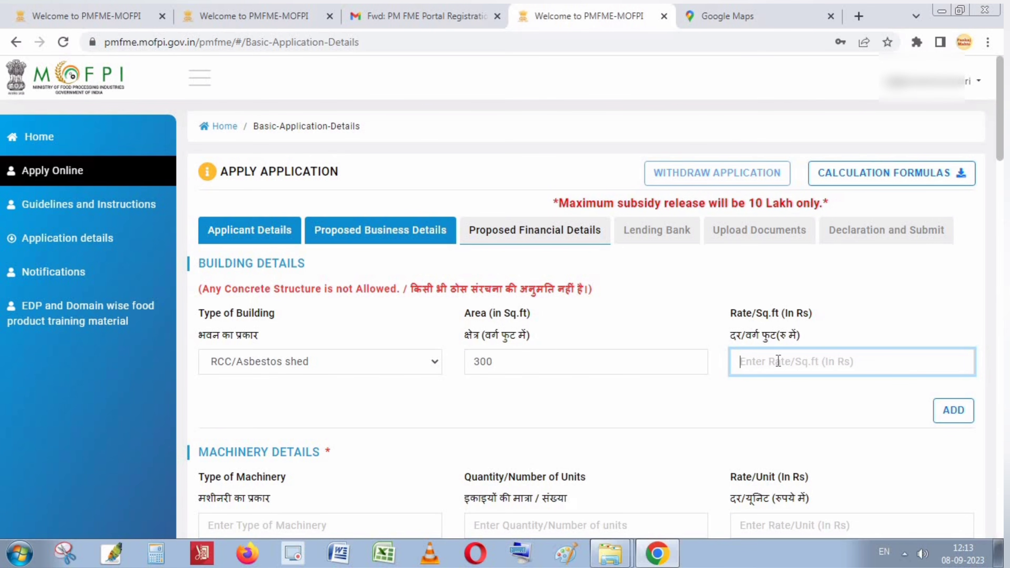
text(100)
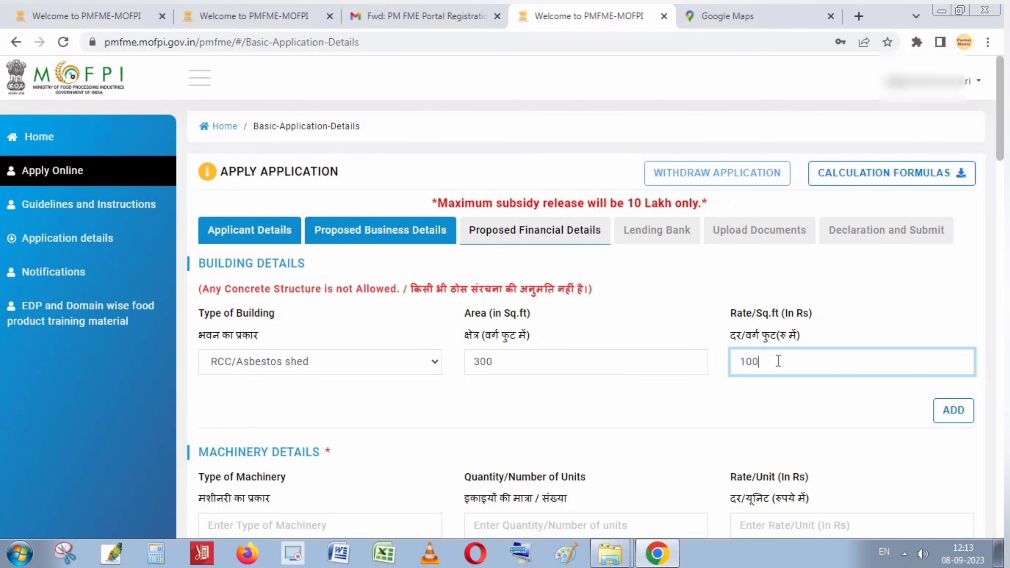
click(950, 409)
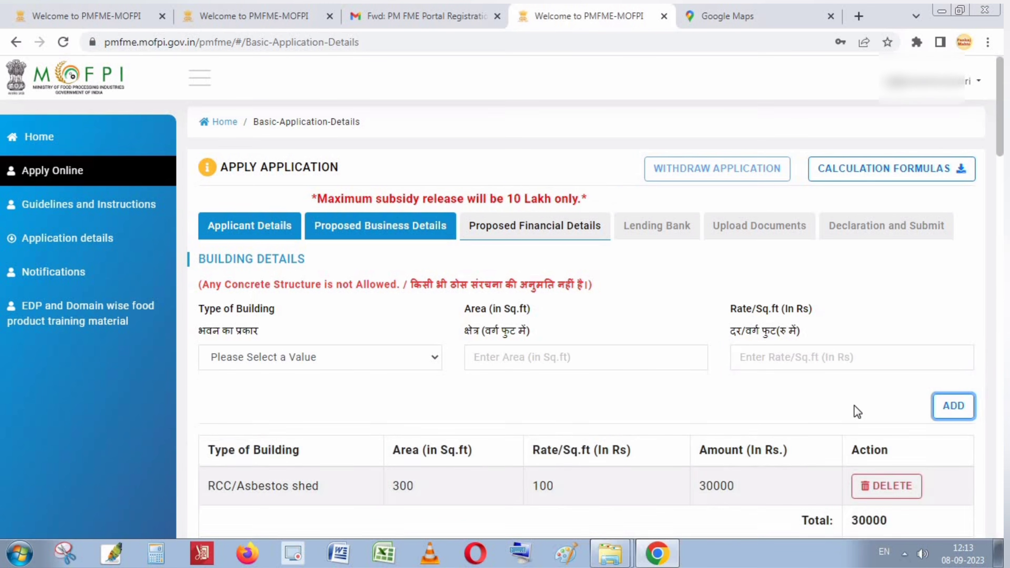
scroll(771, 408, down, 8)
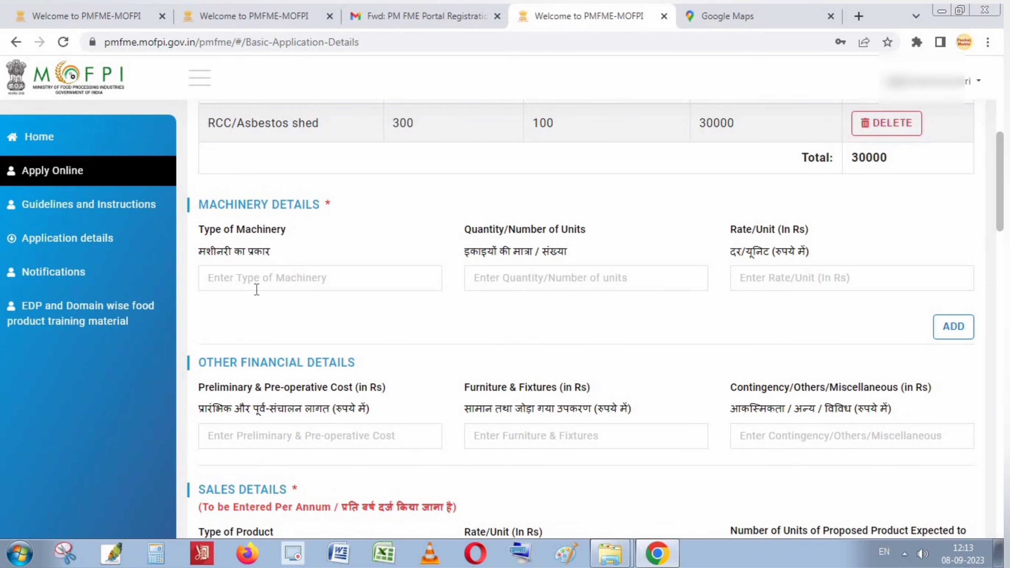
Add an Oil Expeller machinery row with quantity 1 at 250000 per unit.
scroll(272, 287, down, 2)
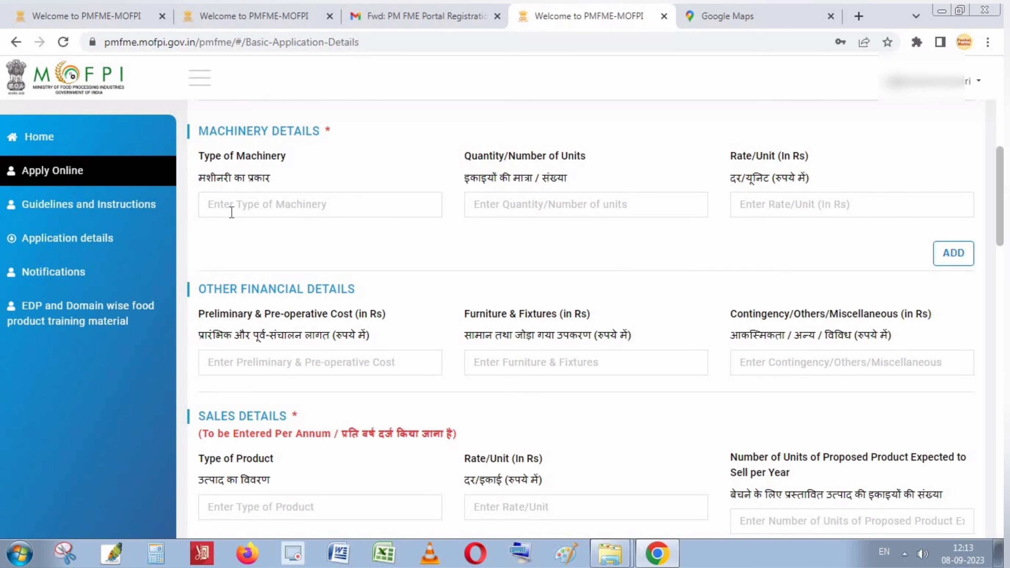
click(282, 207)
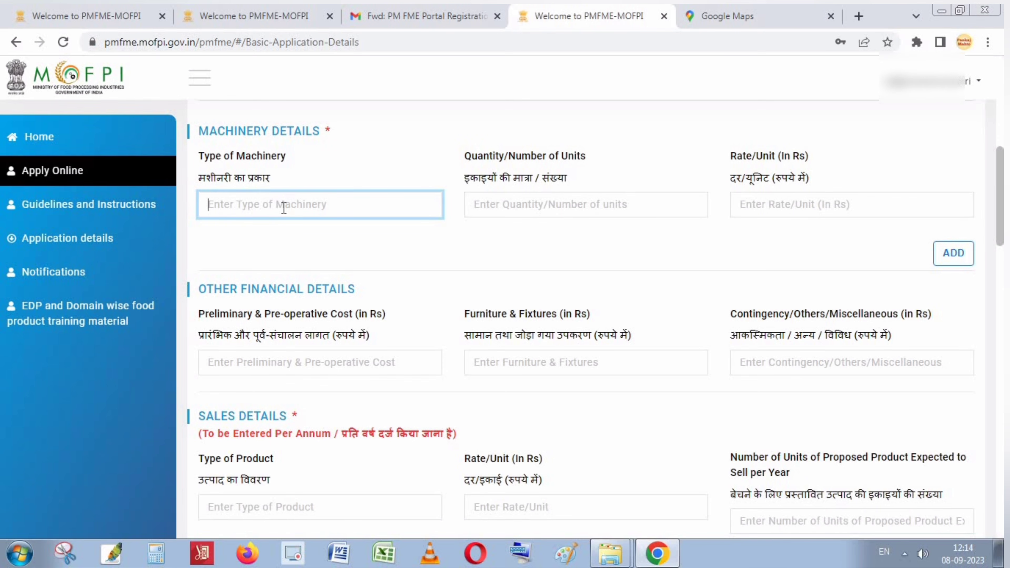
text(Oil)
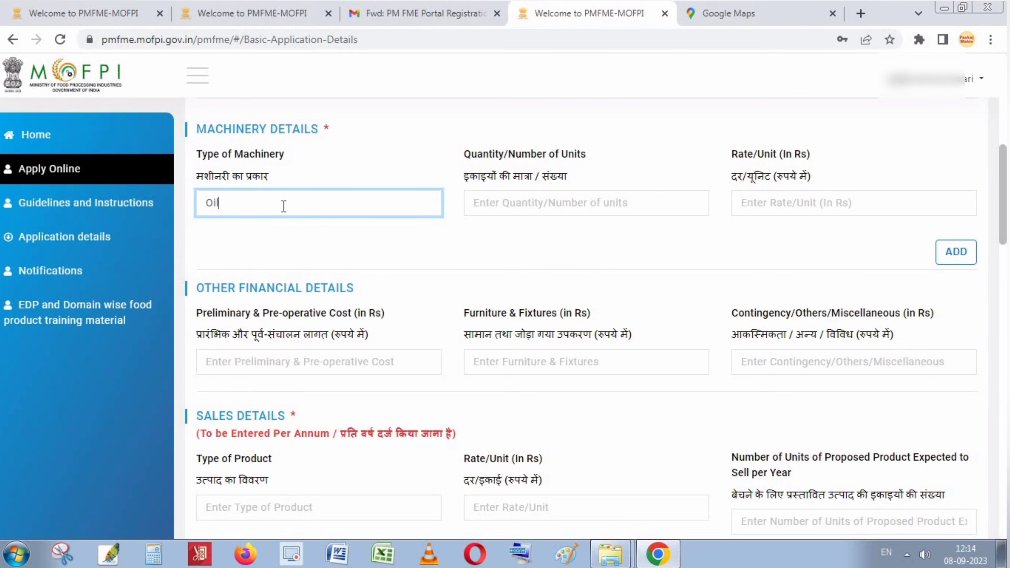
text(xlper)
click(514, 199)
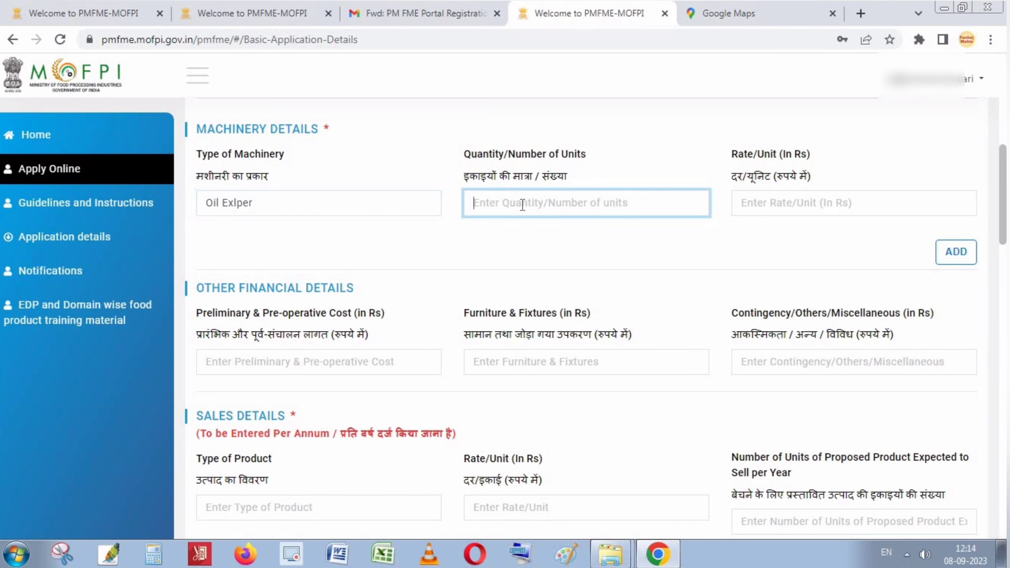
click(234, 201)
text(l)
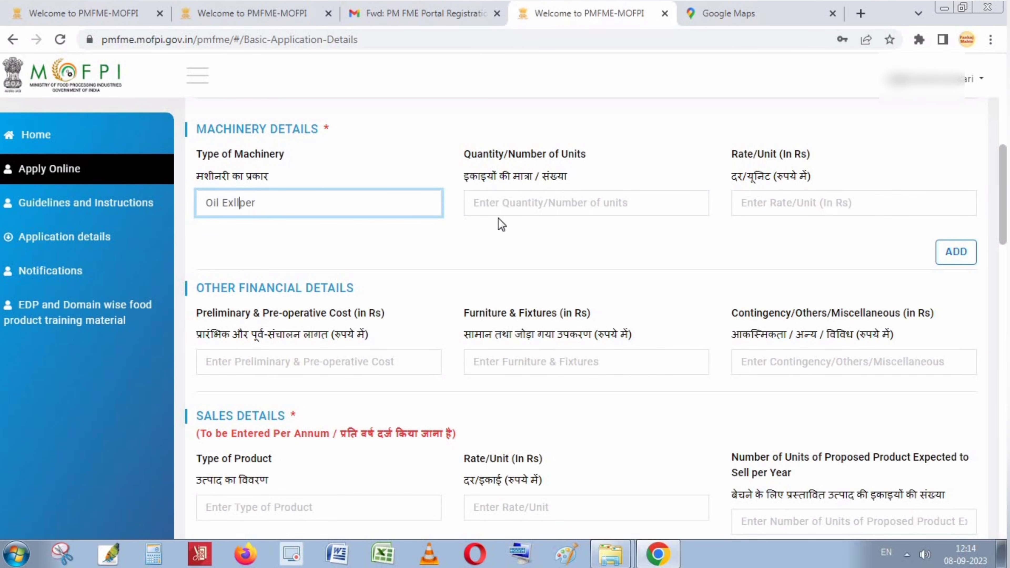
click(549, 207)
text(1)
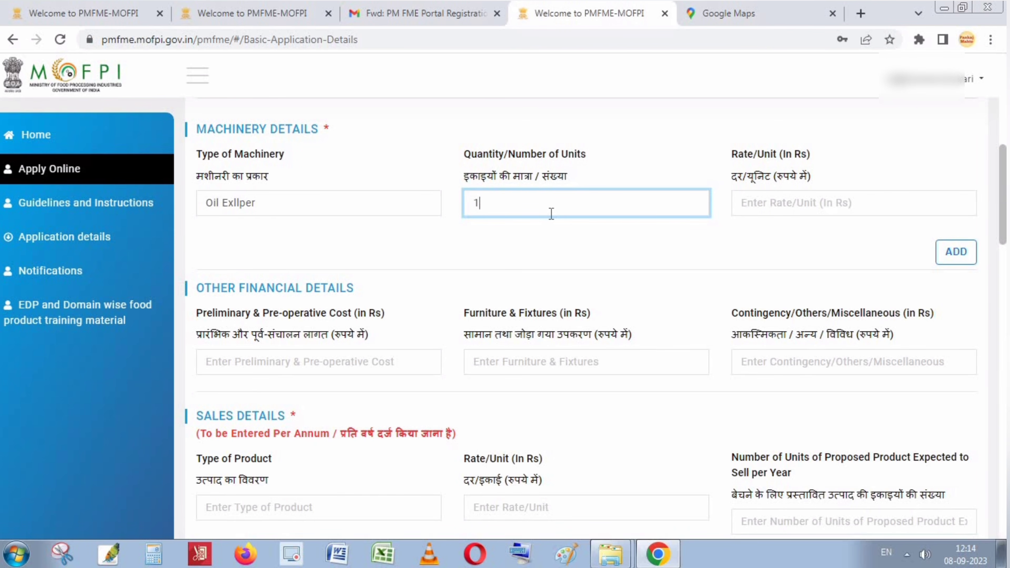
click(860, 217)
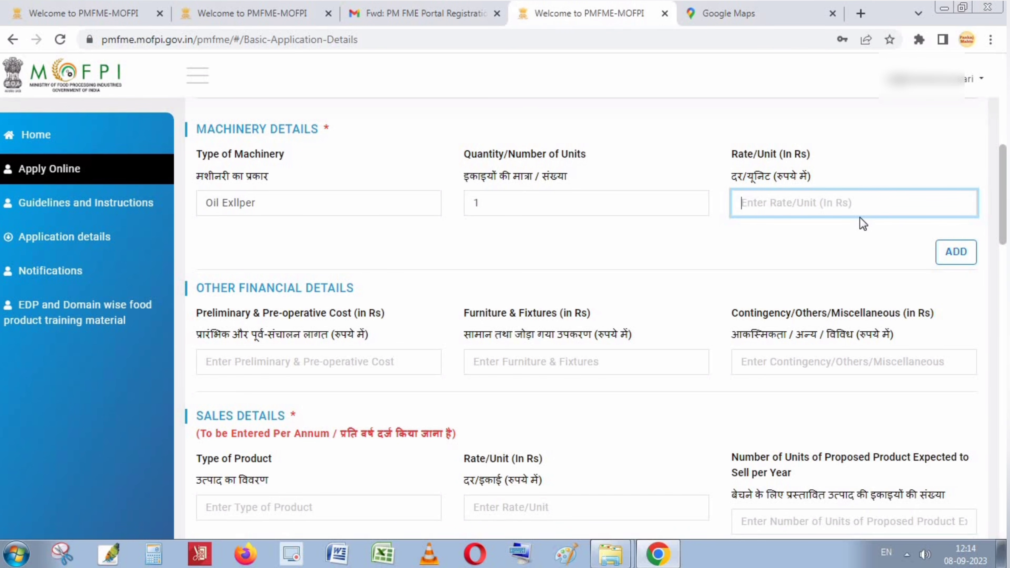
text(250000)
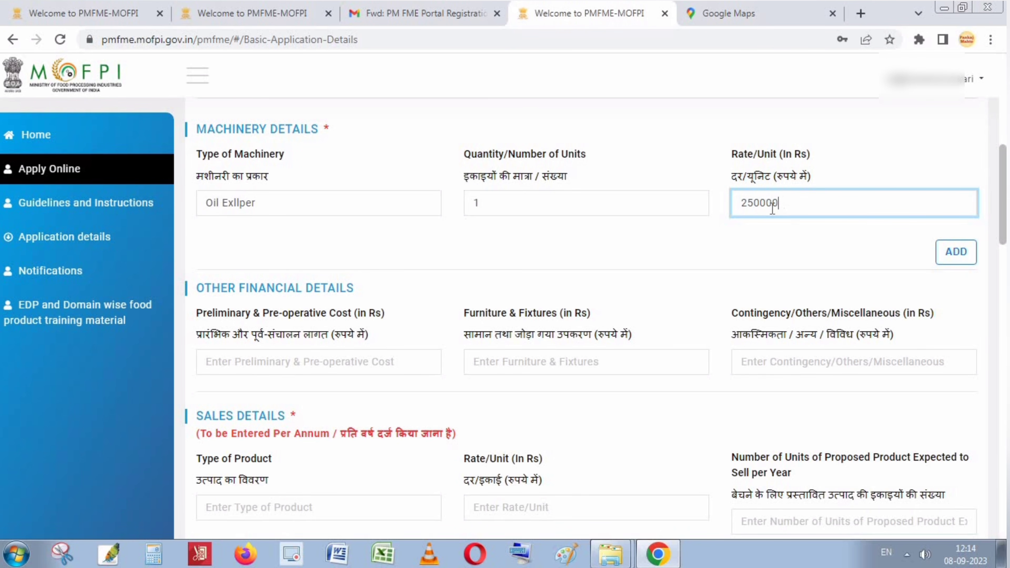
click(965, 255)
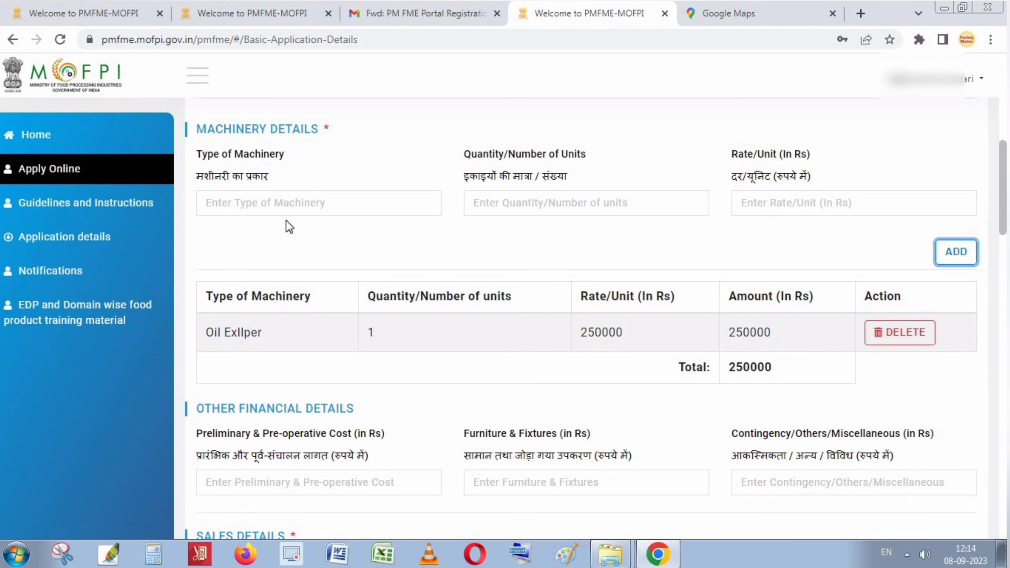
Add a Diesel Engine row to the machinery table with its quantity filled in.
click(248, 201)
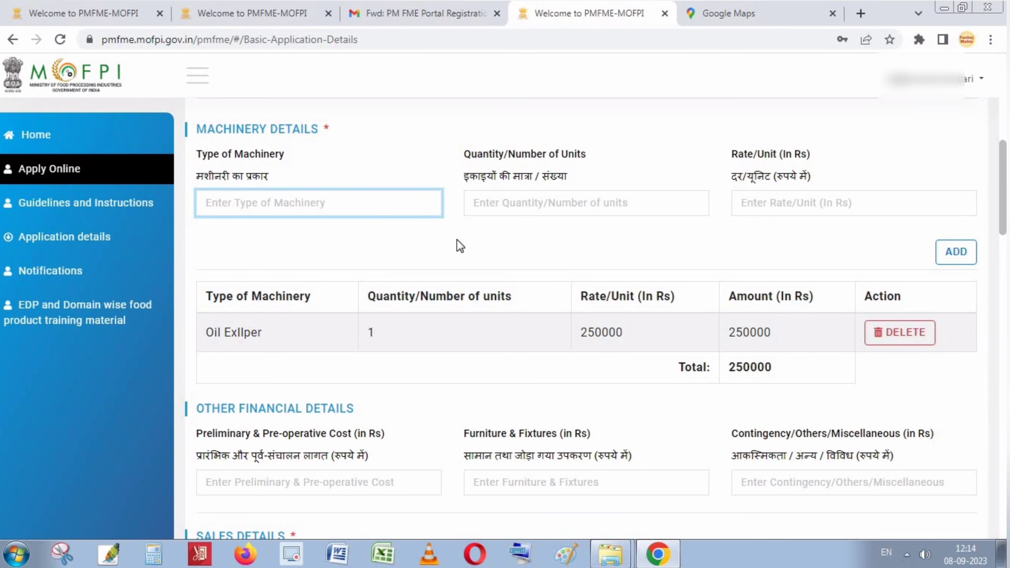
text(Diesel E)
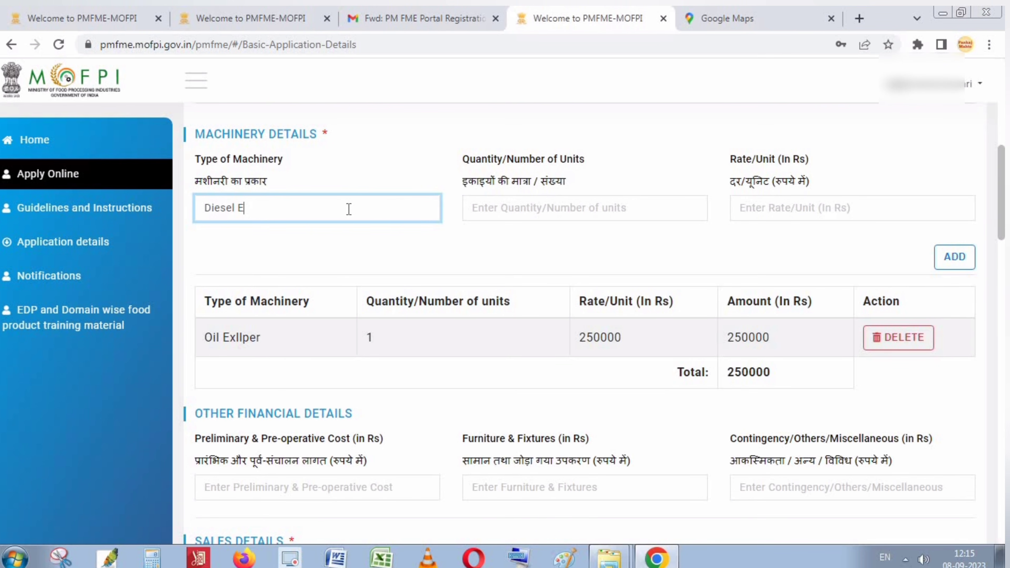
text(ngine)
click(556, 204)
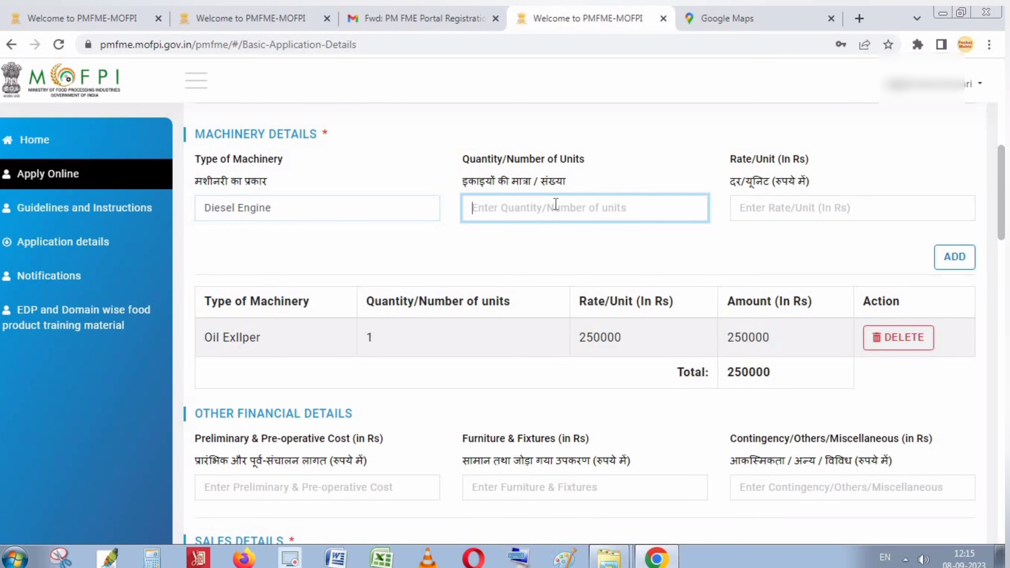
text(105000)
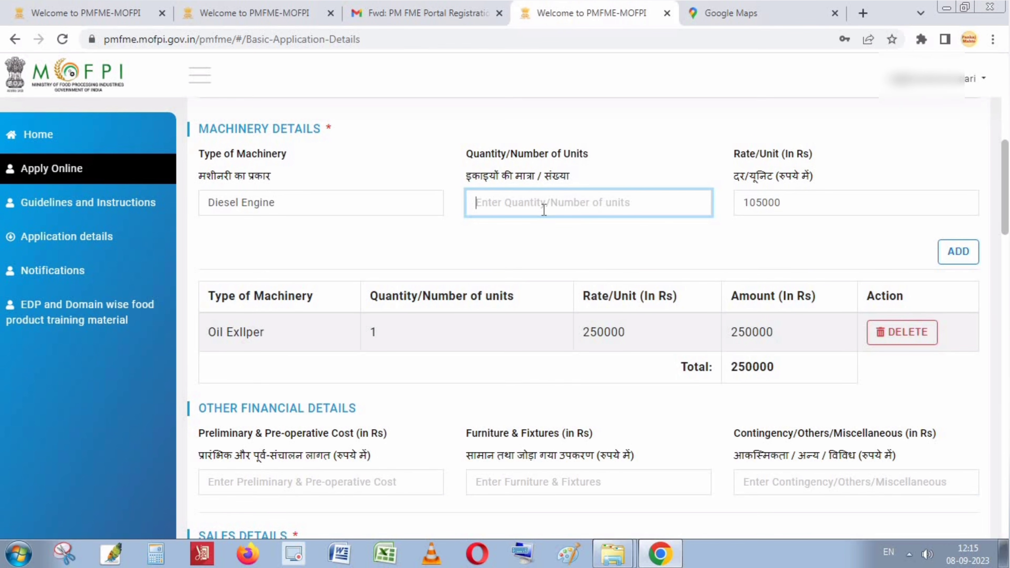
text(2)
click(950, 251)
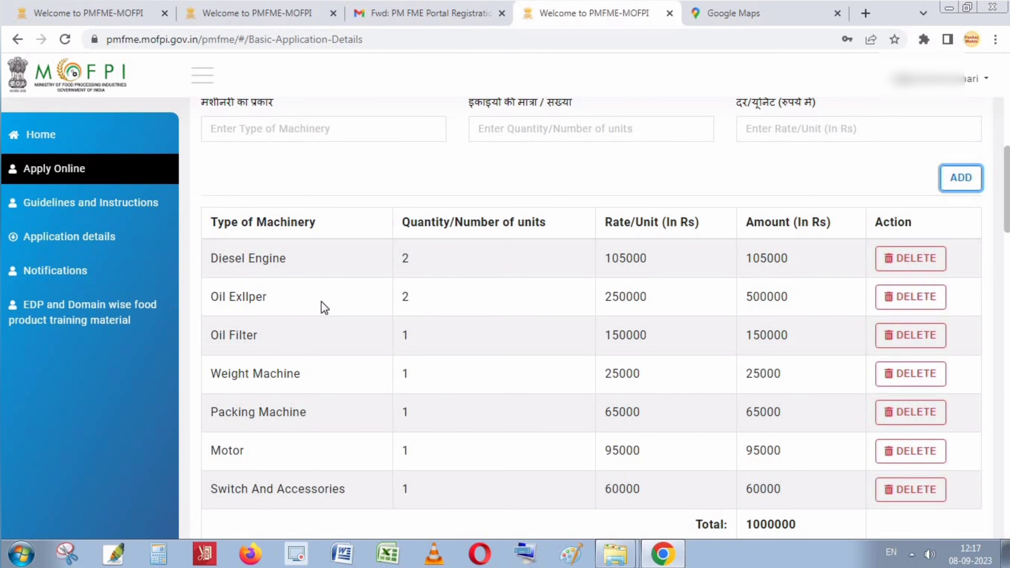
scroll(328, 294, down, 3)
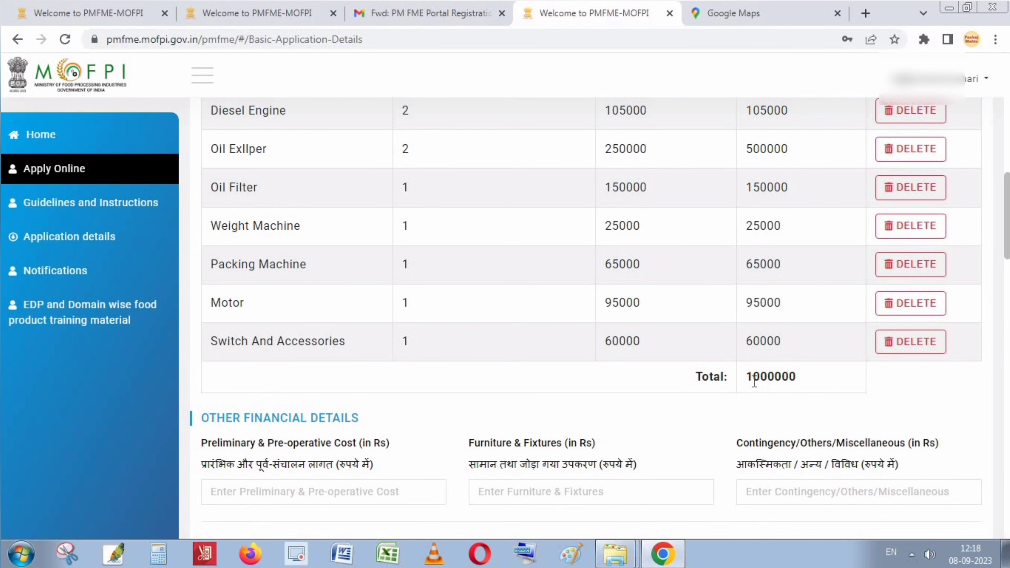
drag(753, 377, 821, 384)
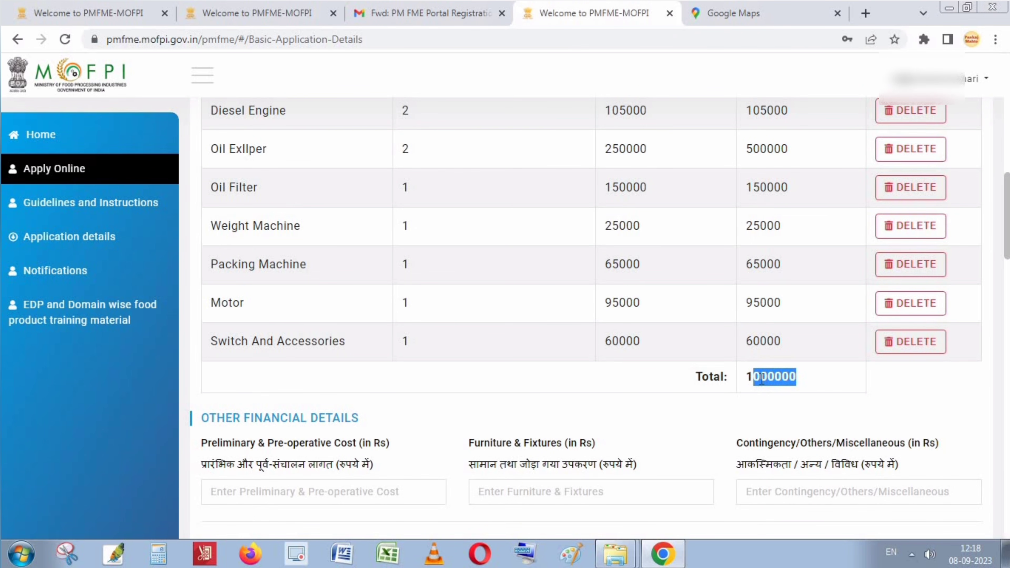
click(761, 380)
scroll(794, 388, up, 5)
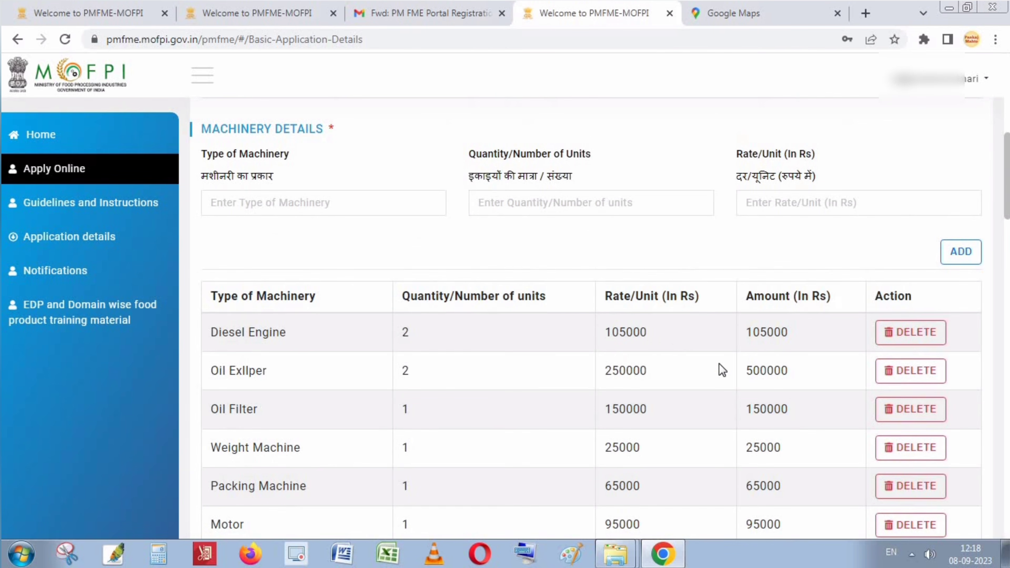
scroll(647, 343, up, 5)
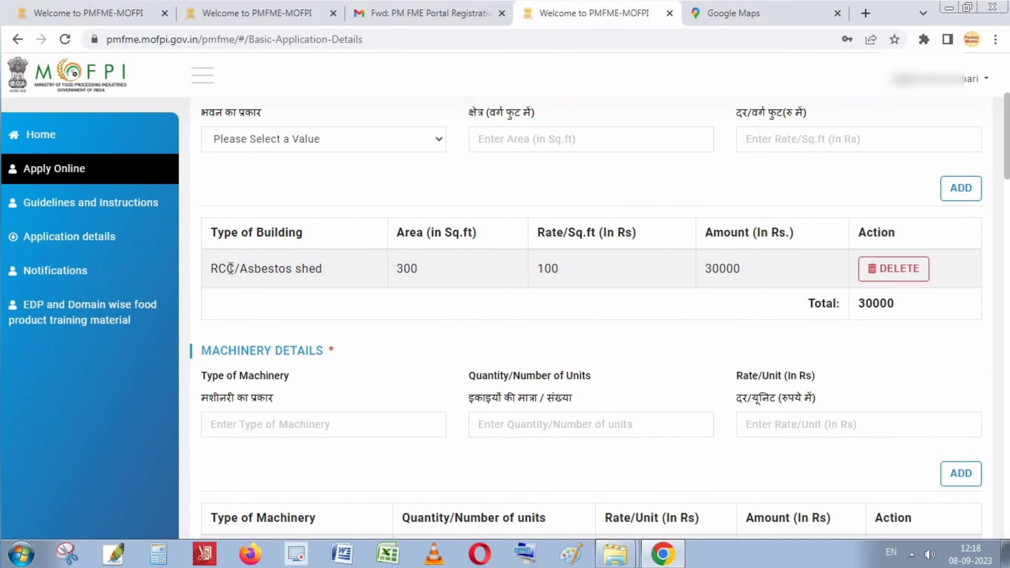
scroll(875, 319, down, 2)
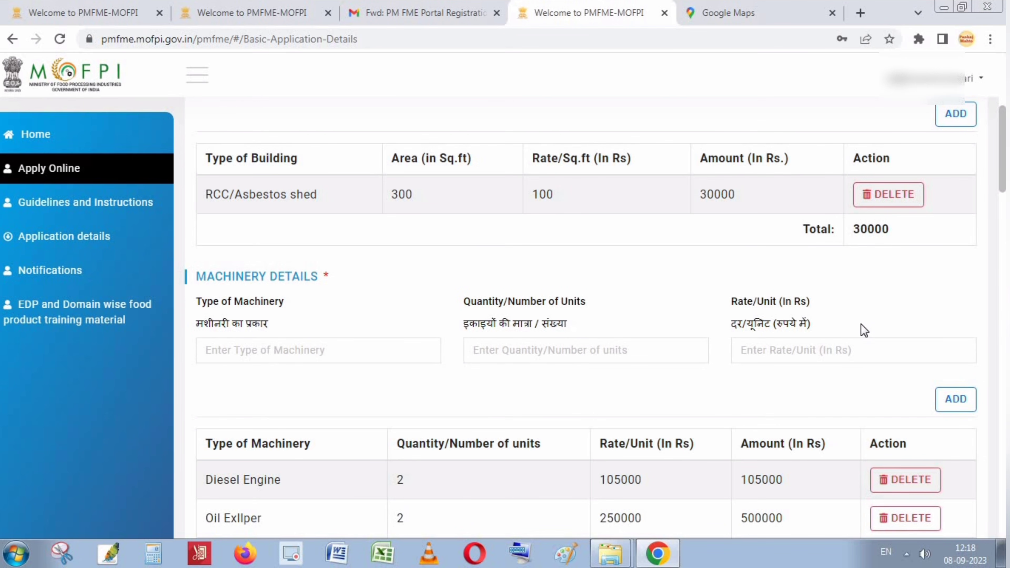
scroll(867, 275, down, 3)
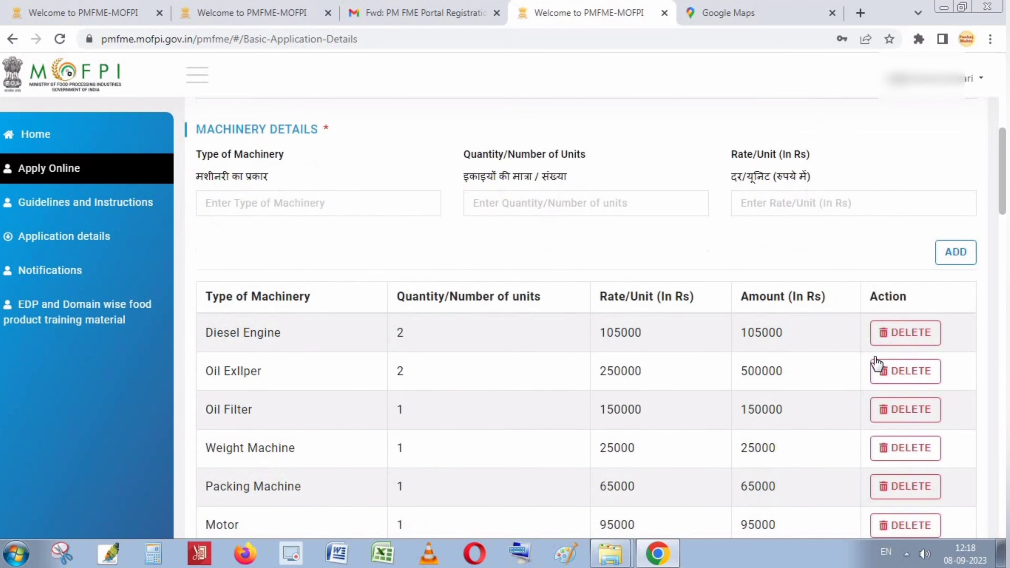
scroll(877, 363, down, 5)
scroll(839, 303, up, 8)
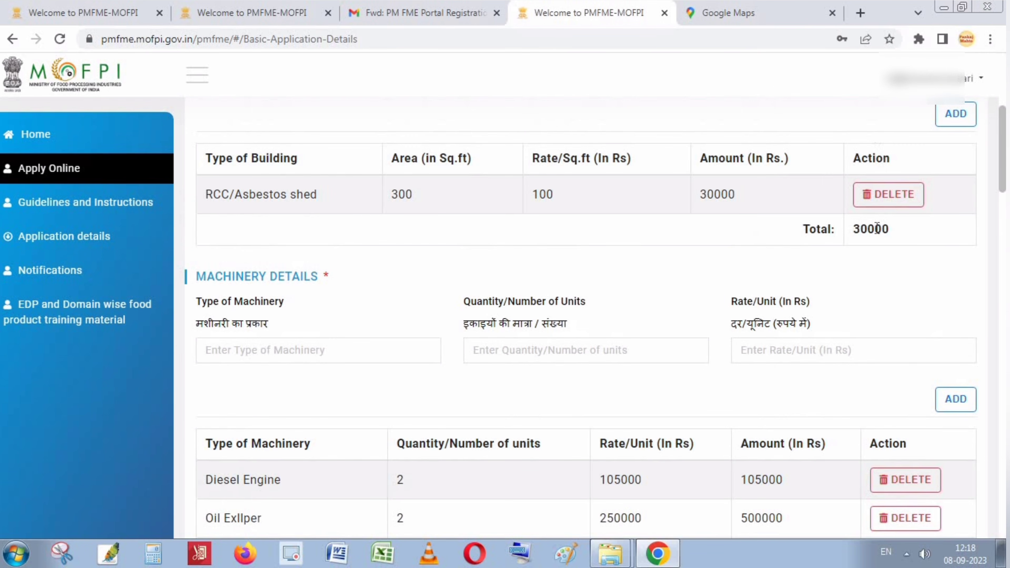
scroll(715, 301, down, 8)
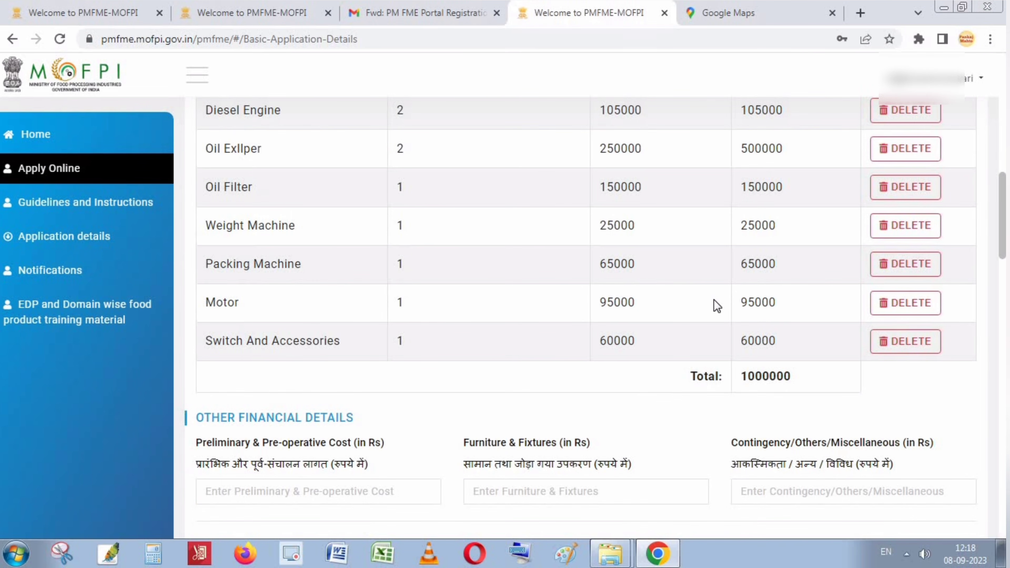
scroll(714, 302, down, 5)
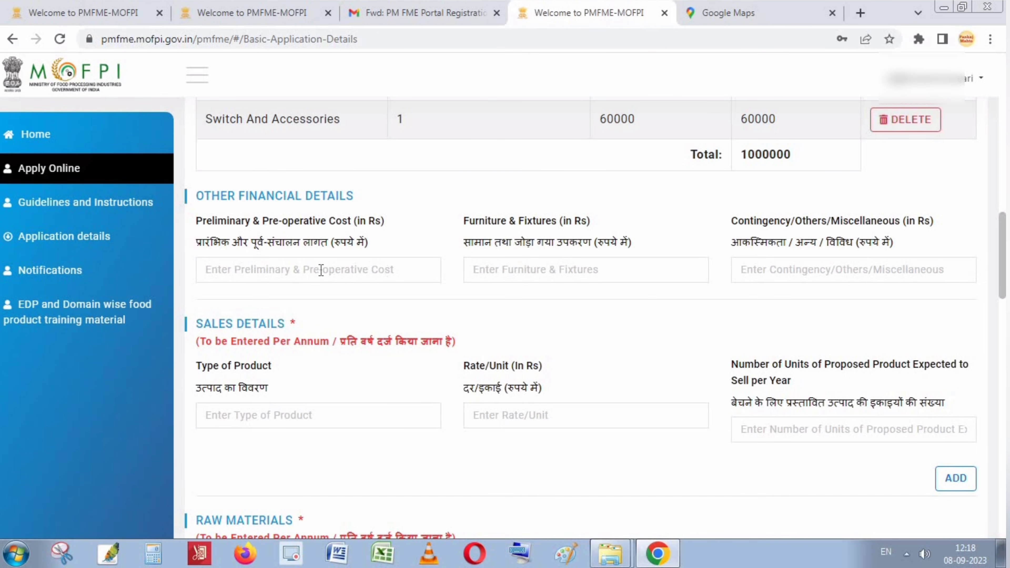
click(307, 272)
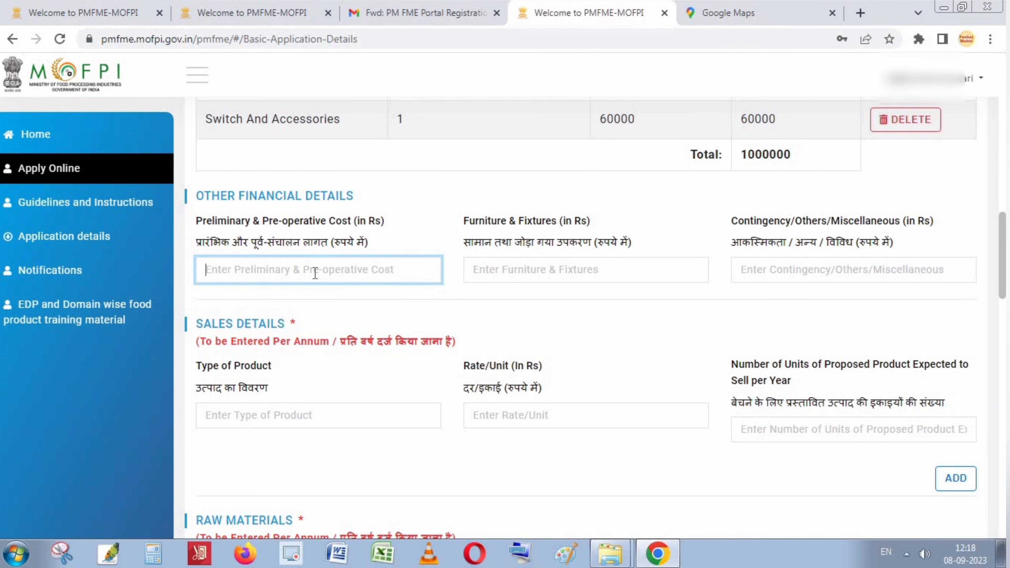
click(570, 274)
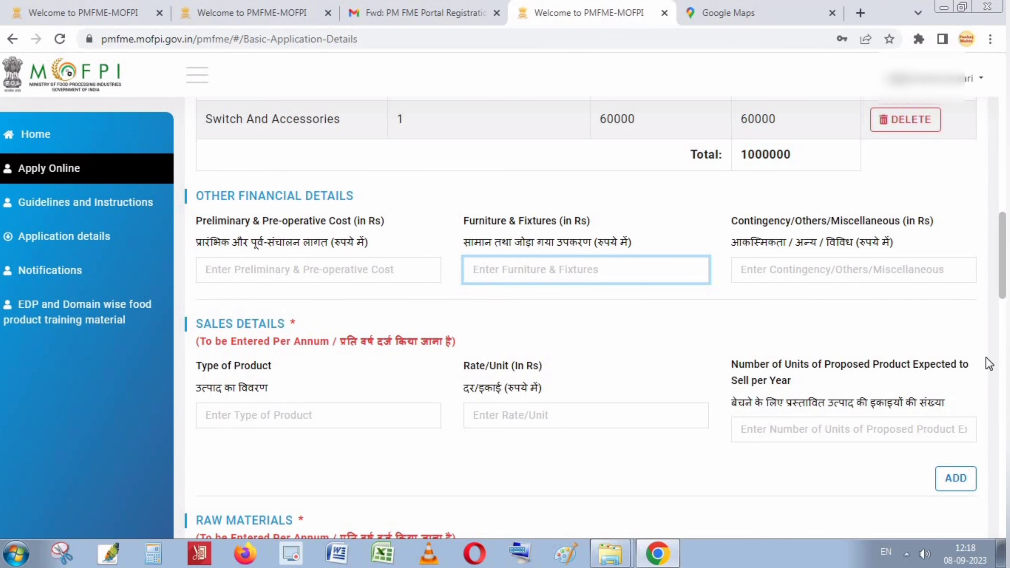
click(794, 274)
scroll(570, 283, down, 2)
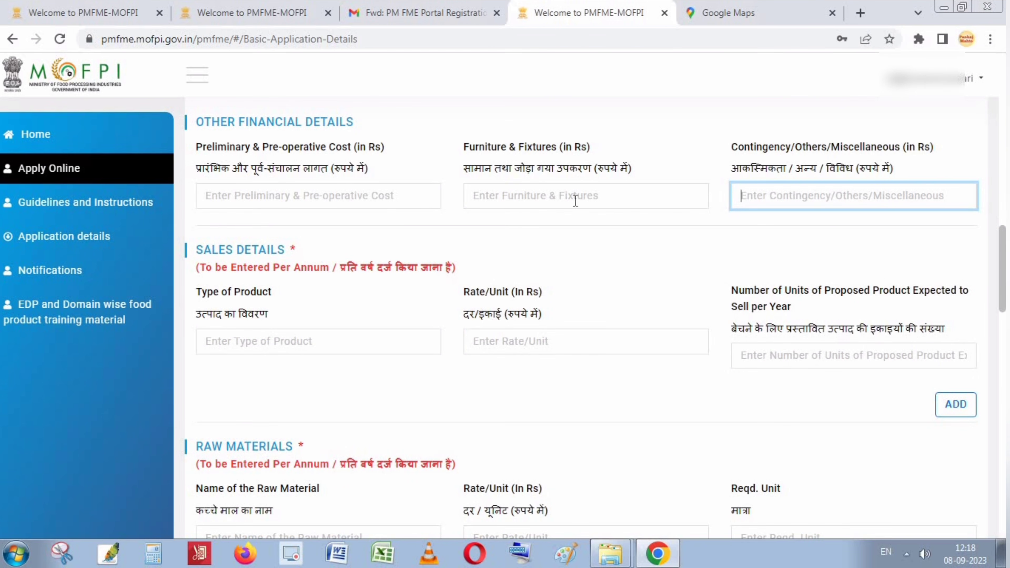
scroll(271, 315, down, 2)
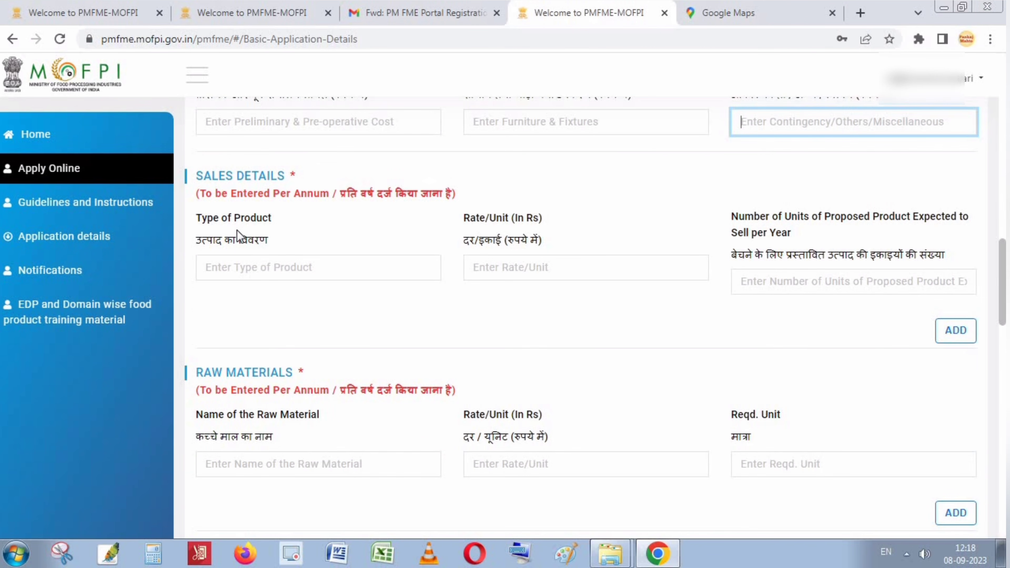
click(247, 263)
scroll(451, 309, up, 8)
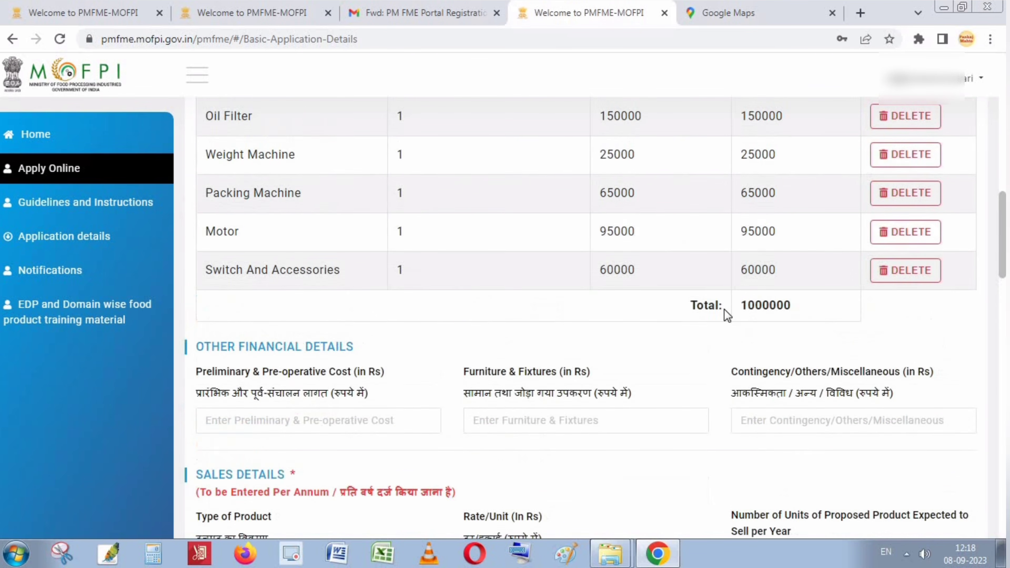
double_click(778, 311)
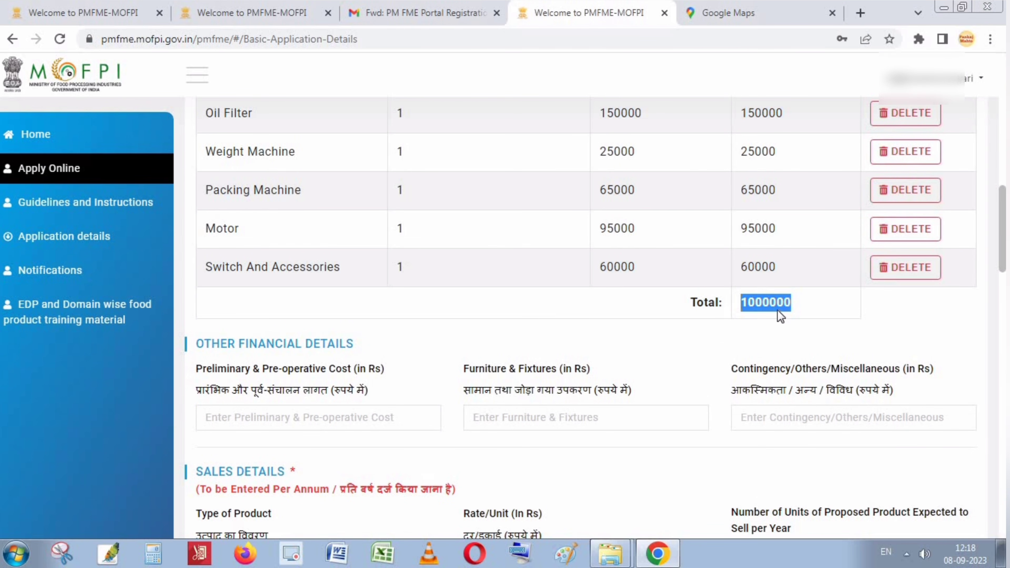
scroll(780, 312, up, 11)
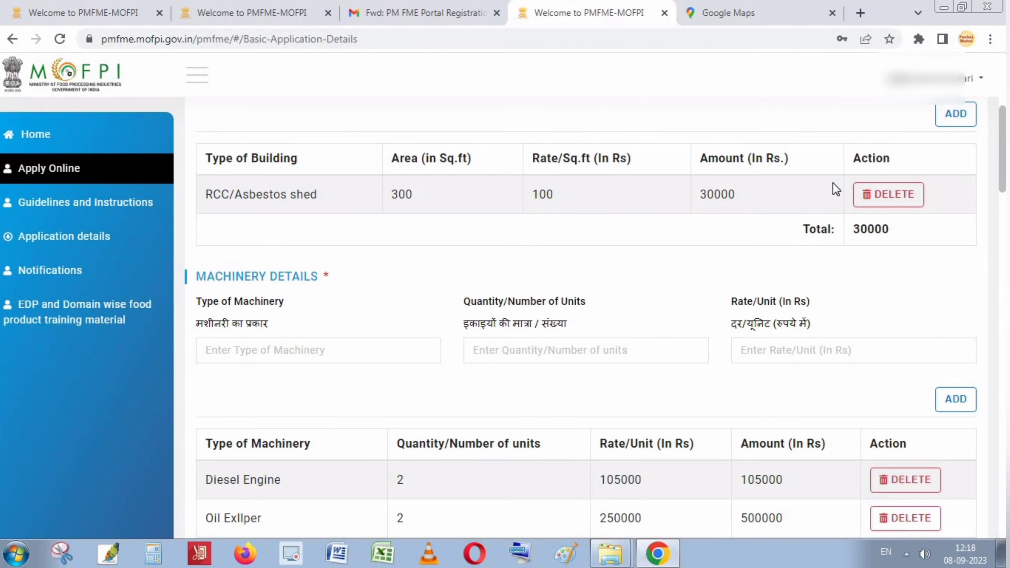
scroll(794, 406, down, 11)
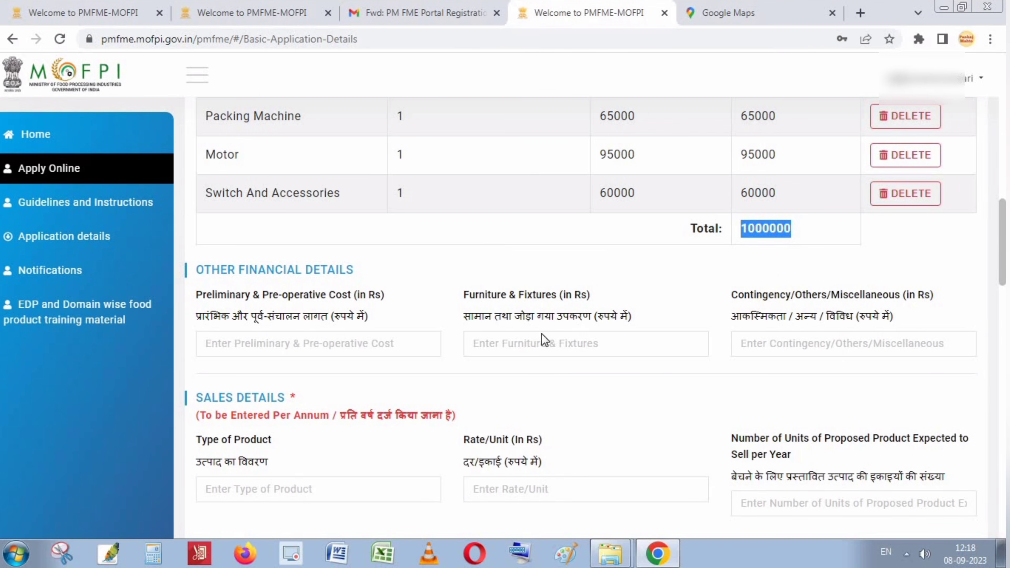
scroll(513, 348, down, 4)
scroll(517, 364, up, 2)
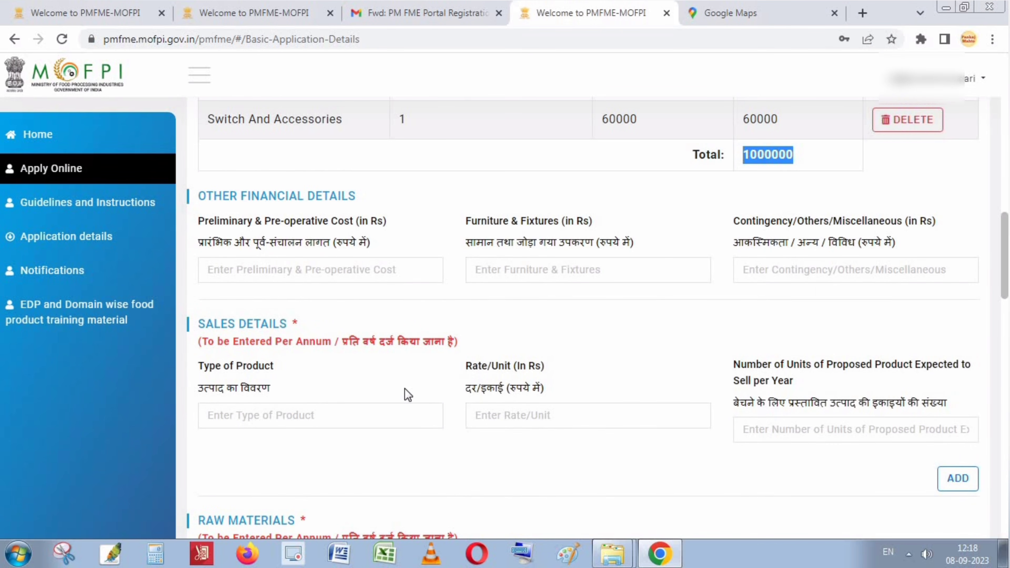
scroll(438, 396, down, 2)
scroll(521, 394, up, 4)
scroll(778, 377, up, 12)
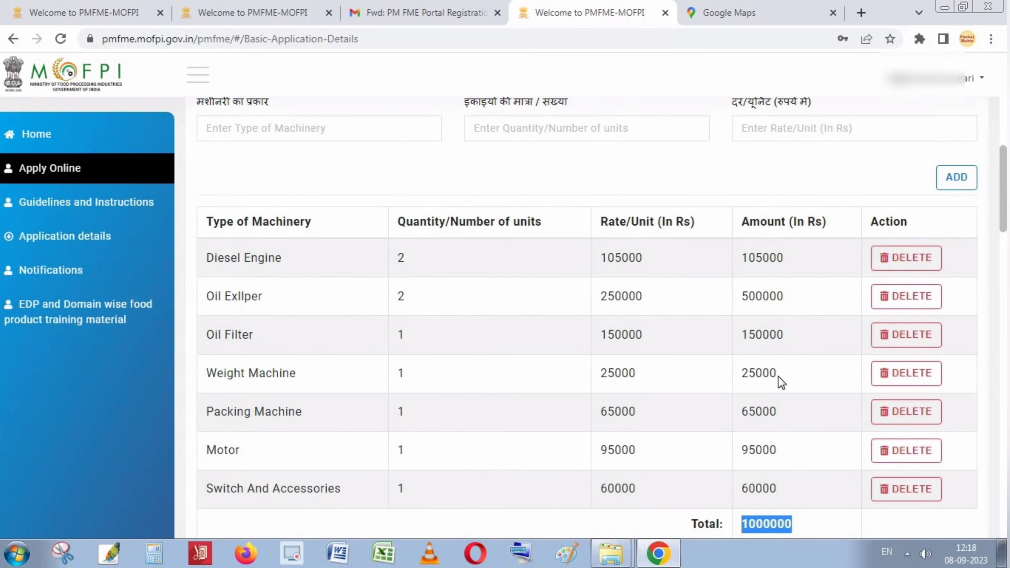
scroll(778, 377, down, 6)
scroll(778, 376, down, 8)
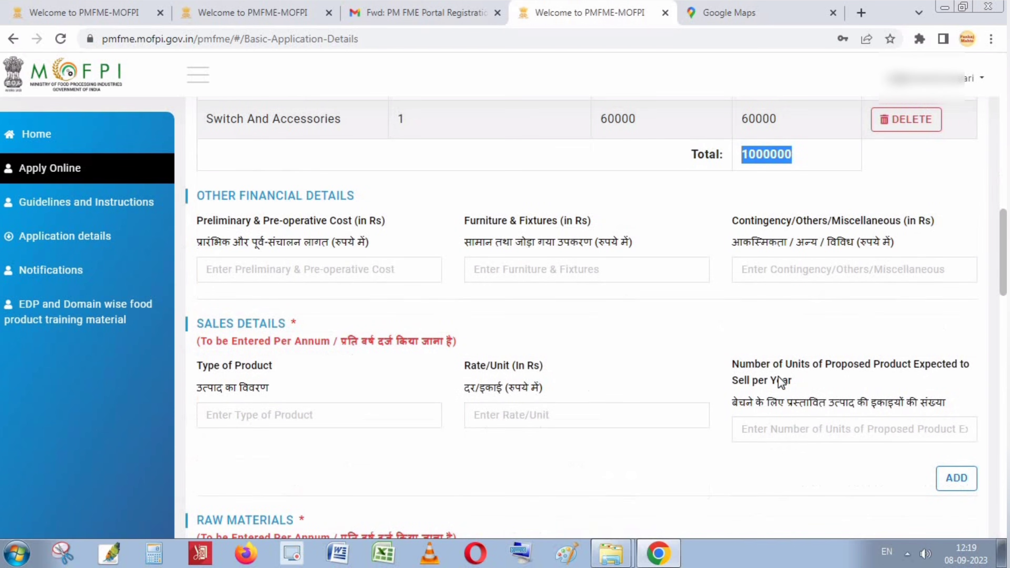
scroll(302, 302, down, 2)
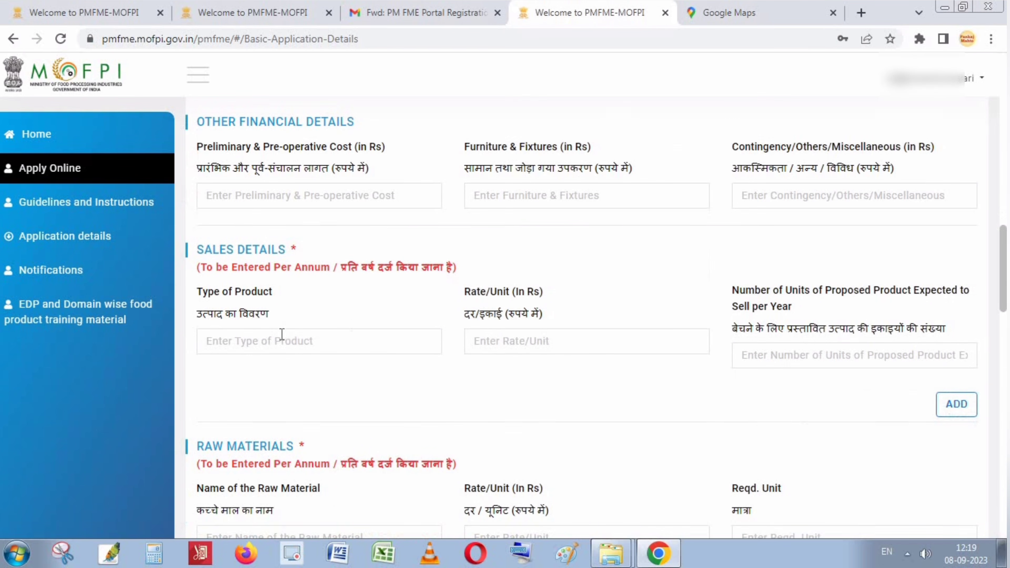
Enter 'Oil 500 ml' as the sales product type with a rate of 70 per unit.
click(238, 344)
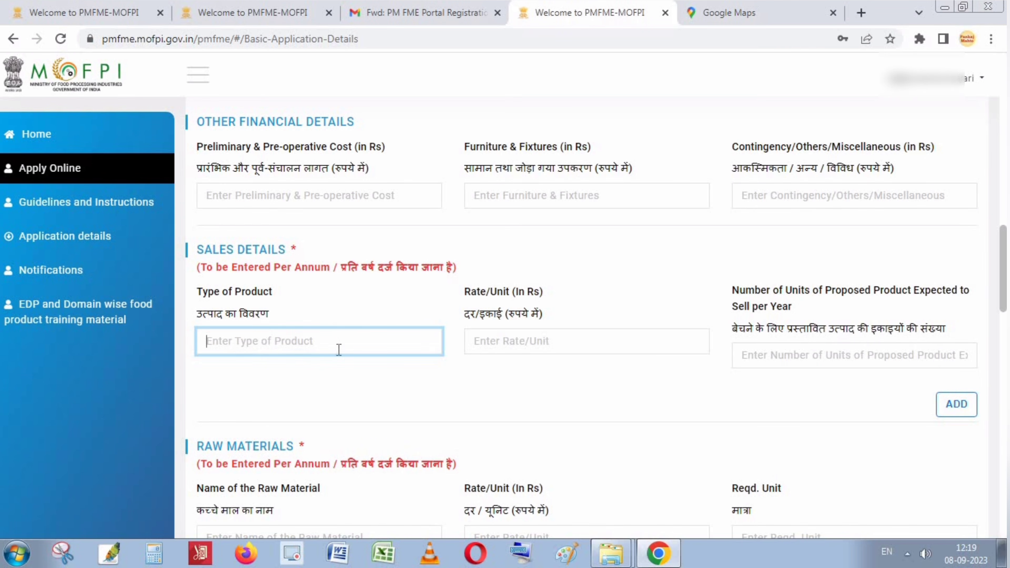
scroll(313, 343, down, 2)
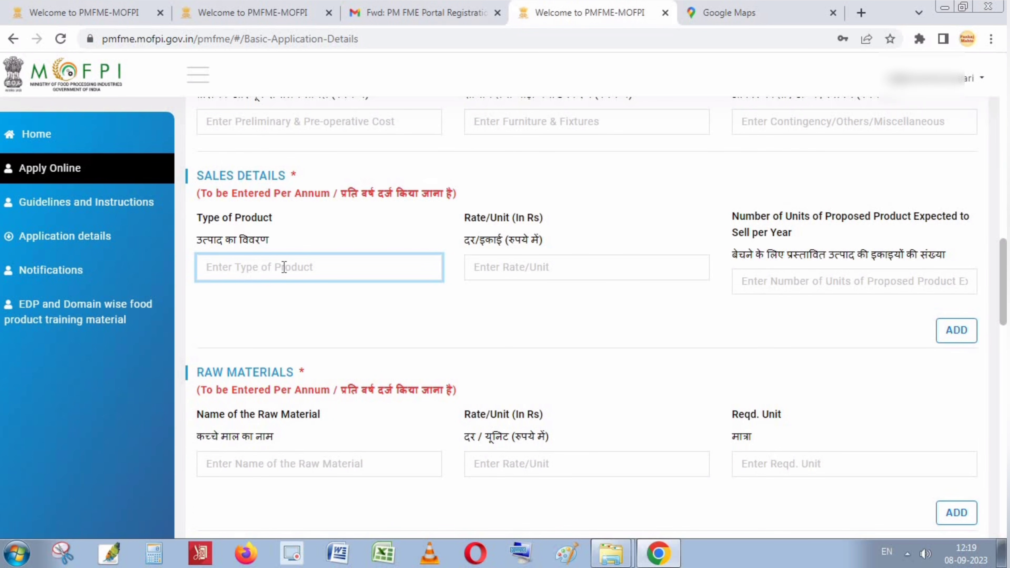
text(Oil 500ml)
click(241, 269)
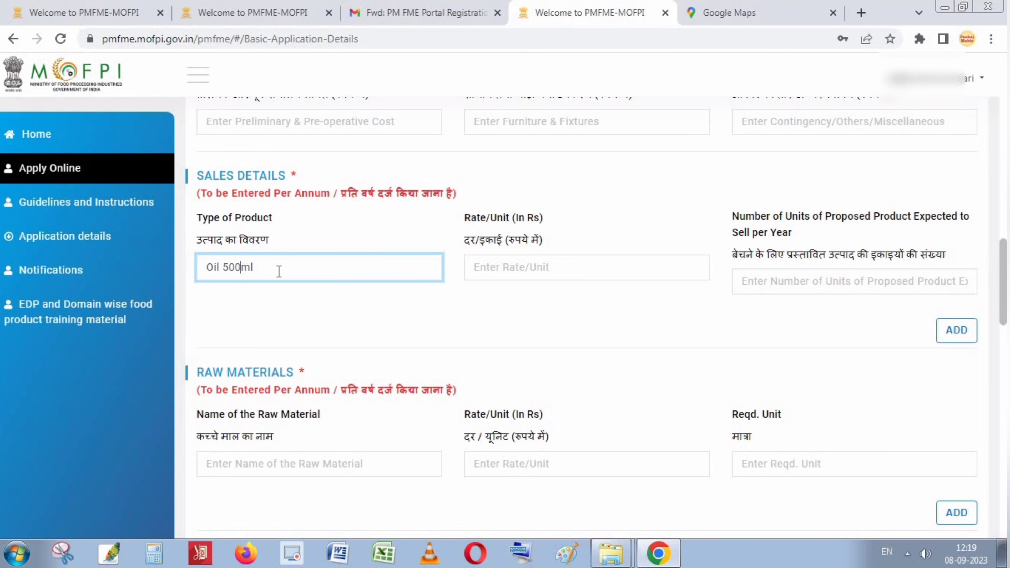
click(513, 269)
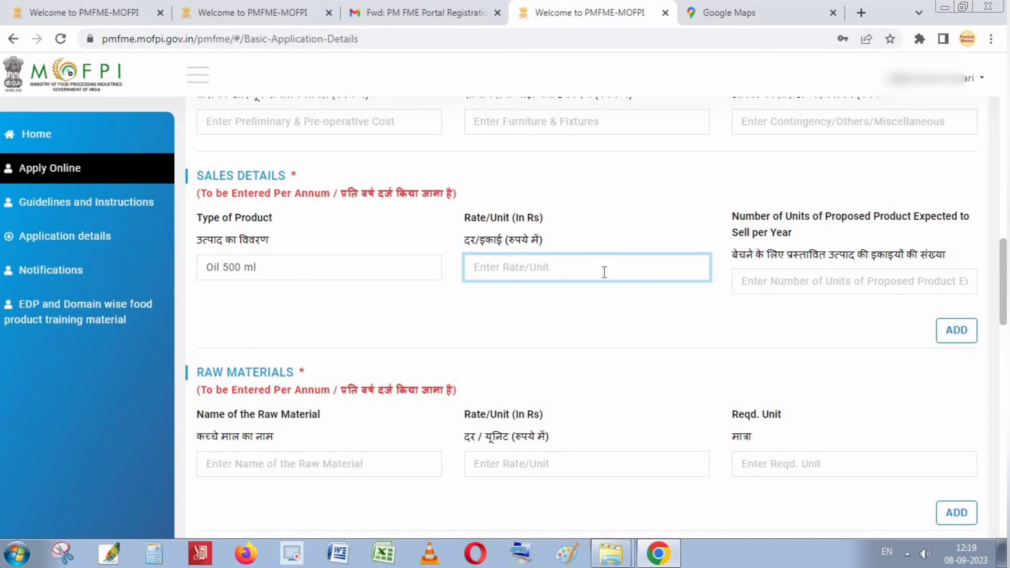
text(70)
key(BackSpace)
key(BackSpace)
text(70)
click(820, 280)
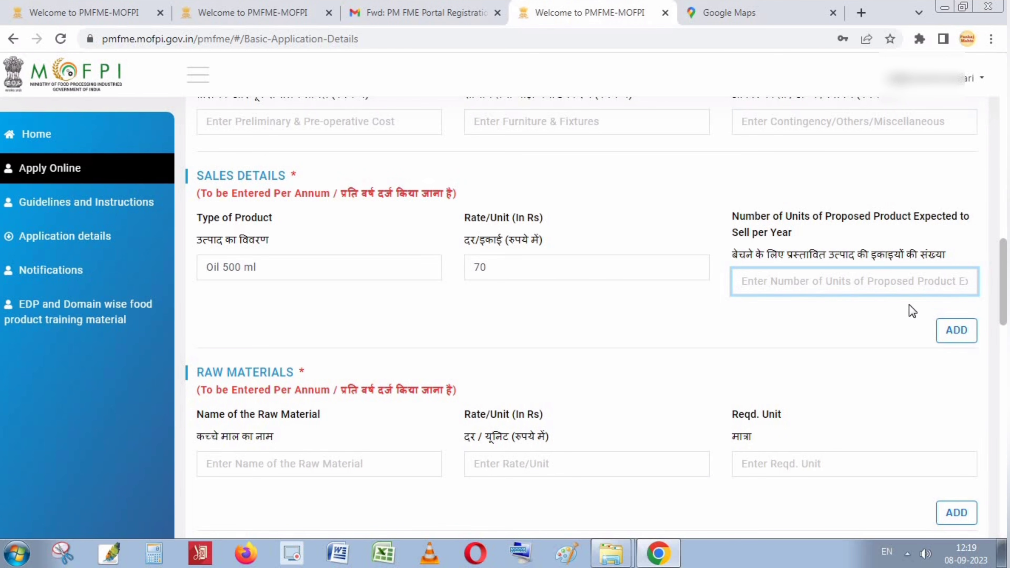
Enter 10000 yearly units for Oil 500 ml and add it to the sales table.
text(100)
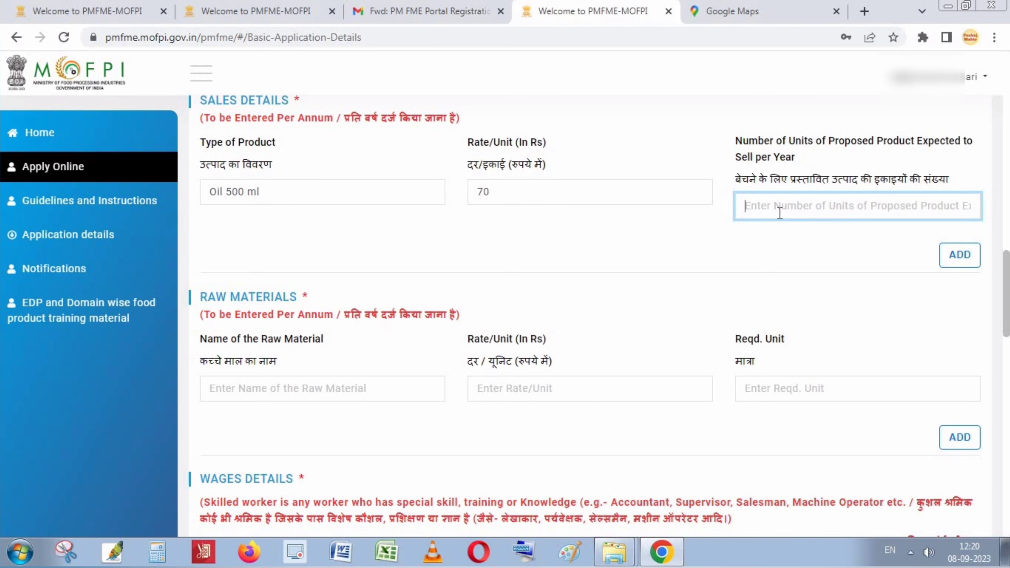
text(10000)
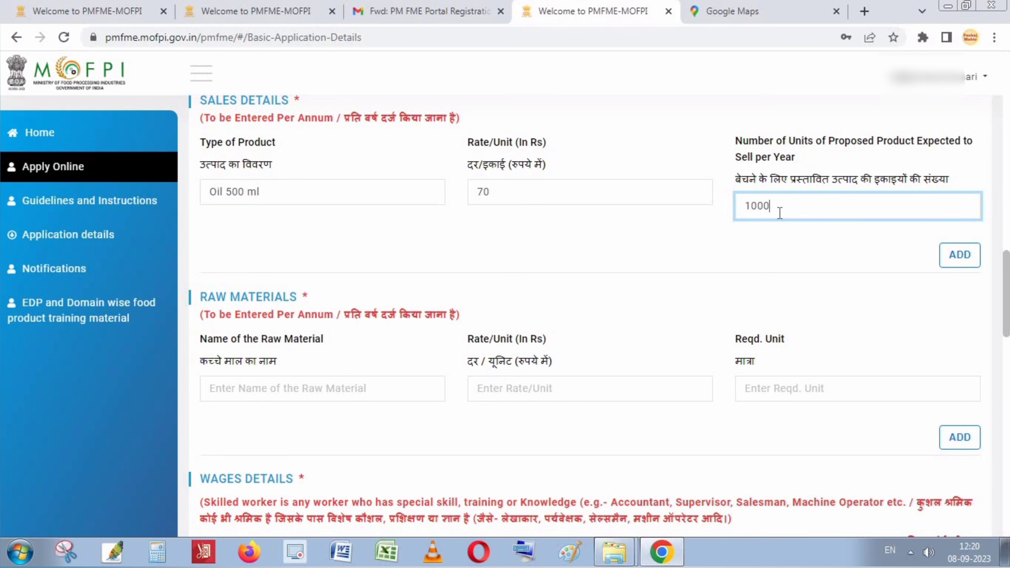
click(941, 261)
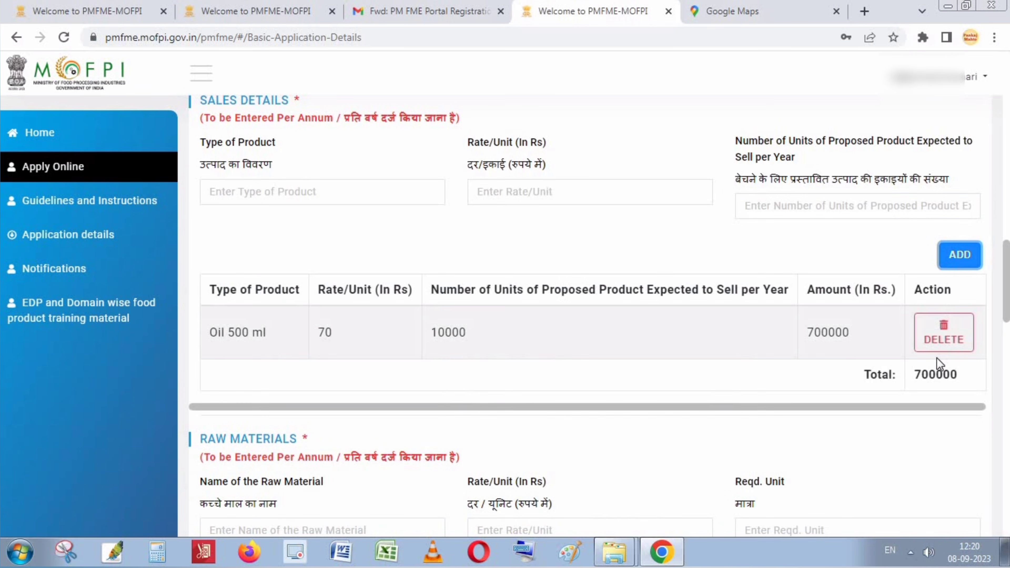
scroll(929, 358, down, 2)
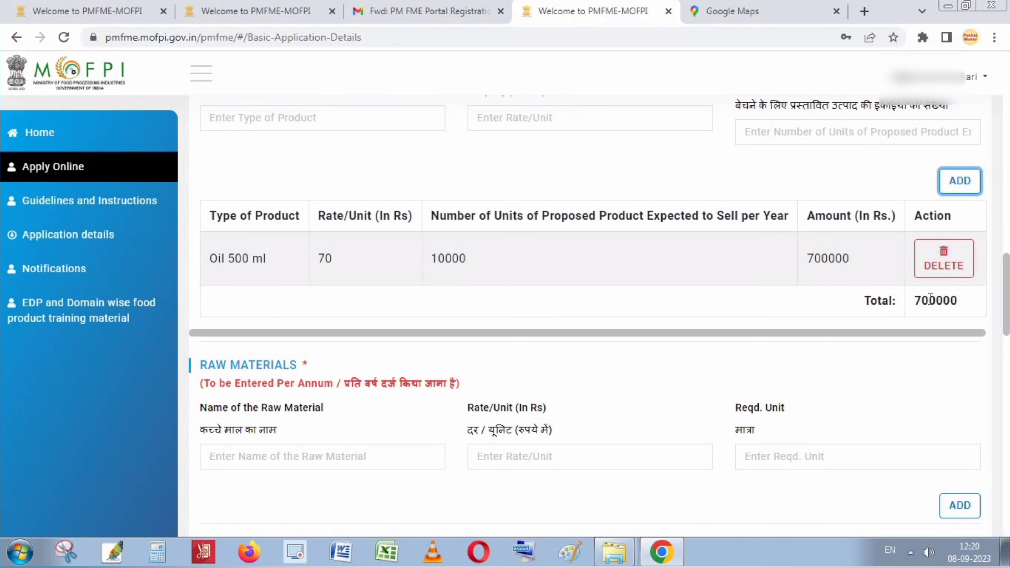
click(931, 299)
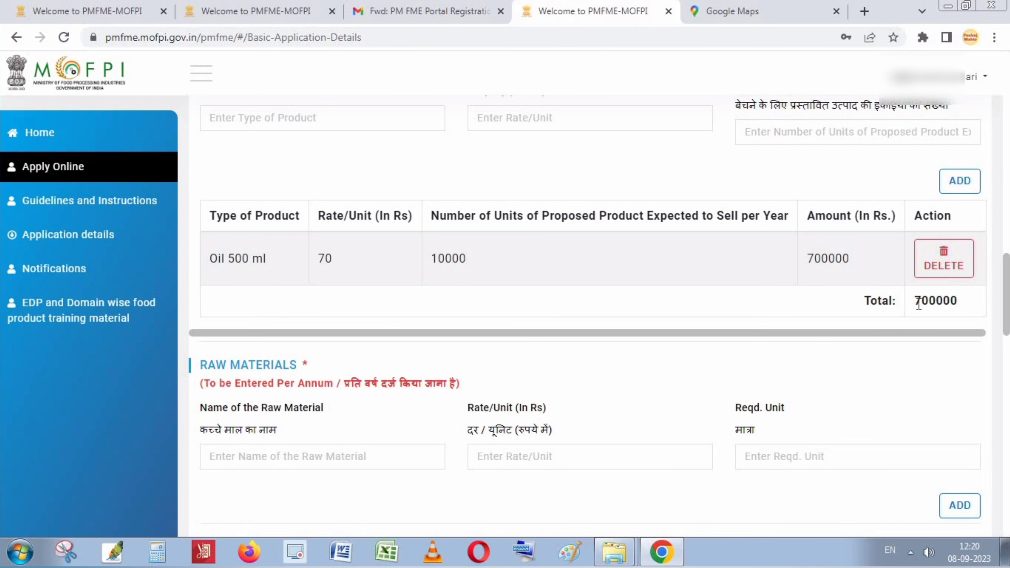
Add 'Oil 1L Botel' at 140 per unit with 10000 yearly units to sales.
scroll(699, 289, up, 2)
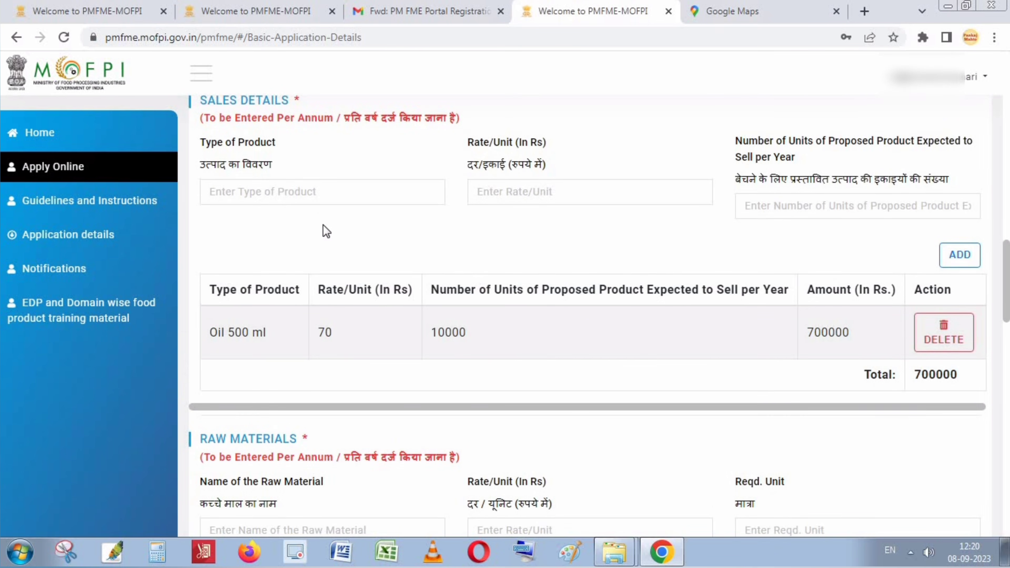
click(256, 185)
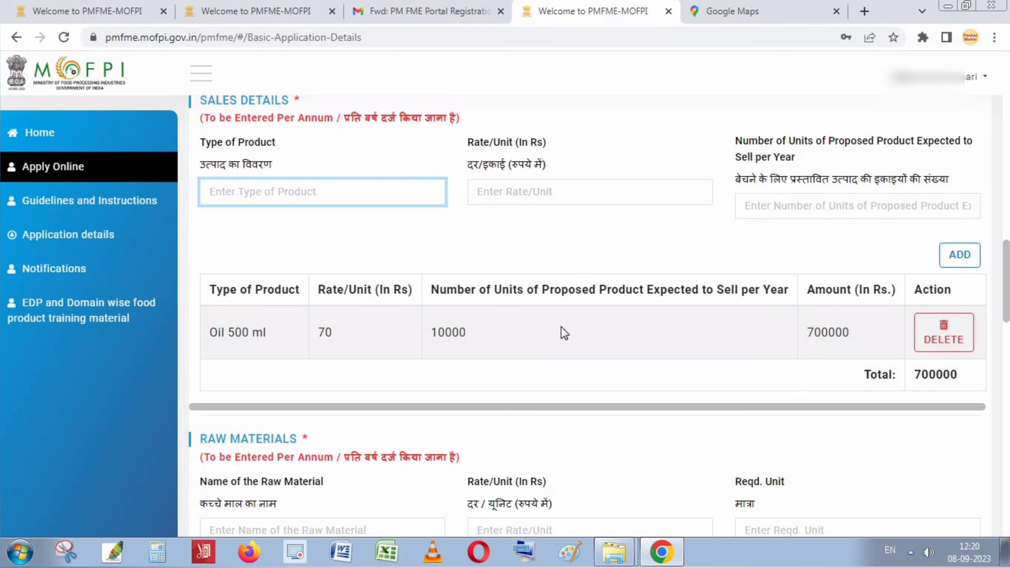
text(Oil 1)
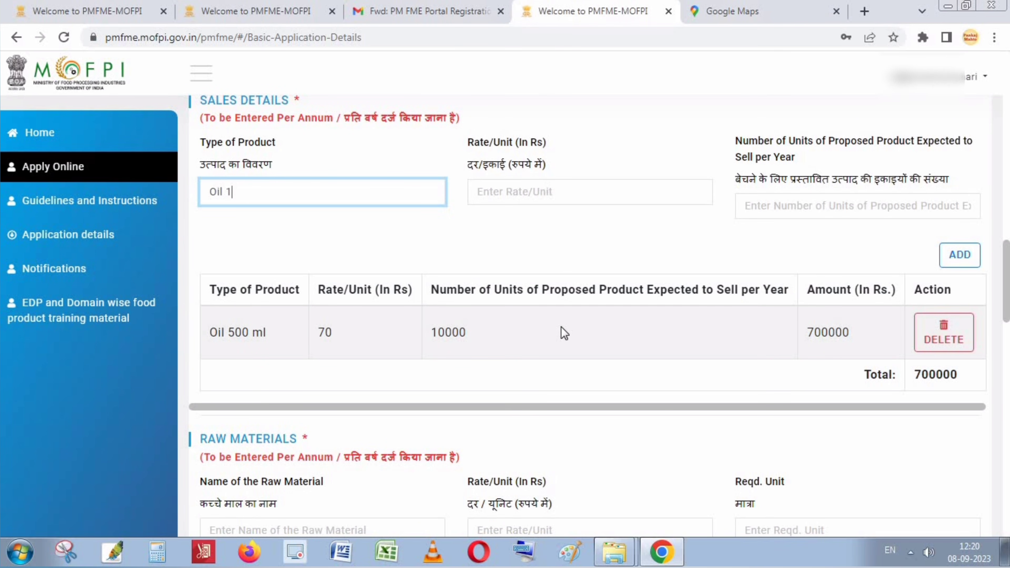
text(L)
click(494, 195)
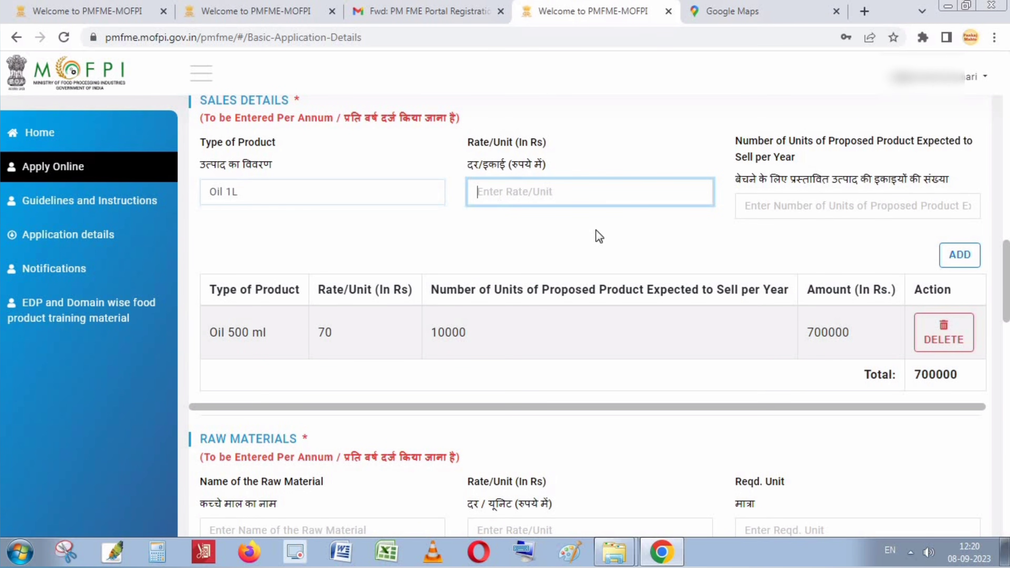
text(140)
click(318, 193)
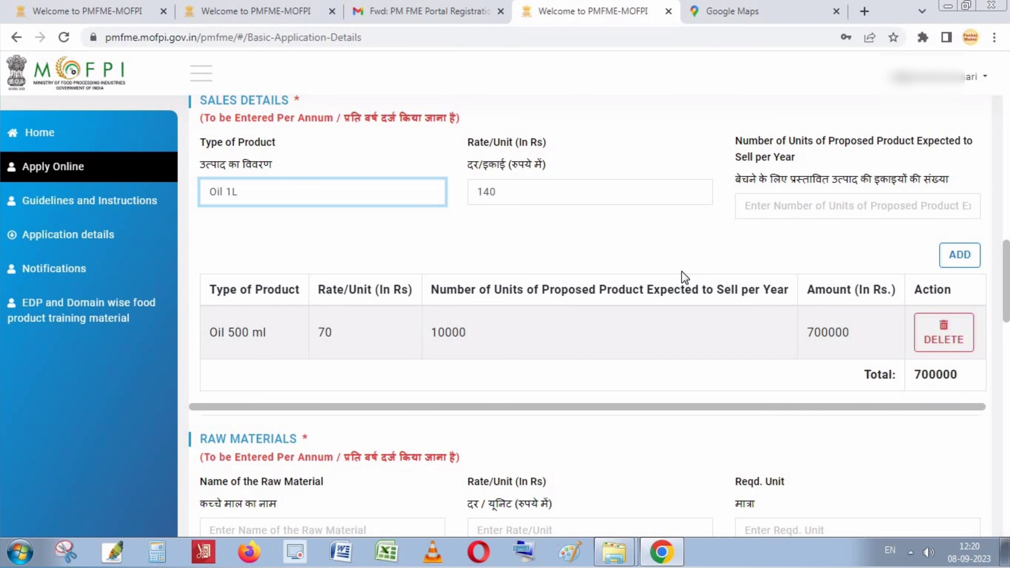
text(Botel)
click(829, 205)
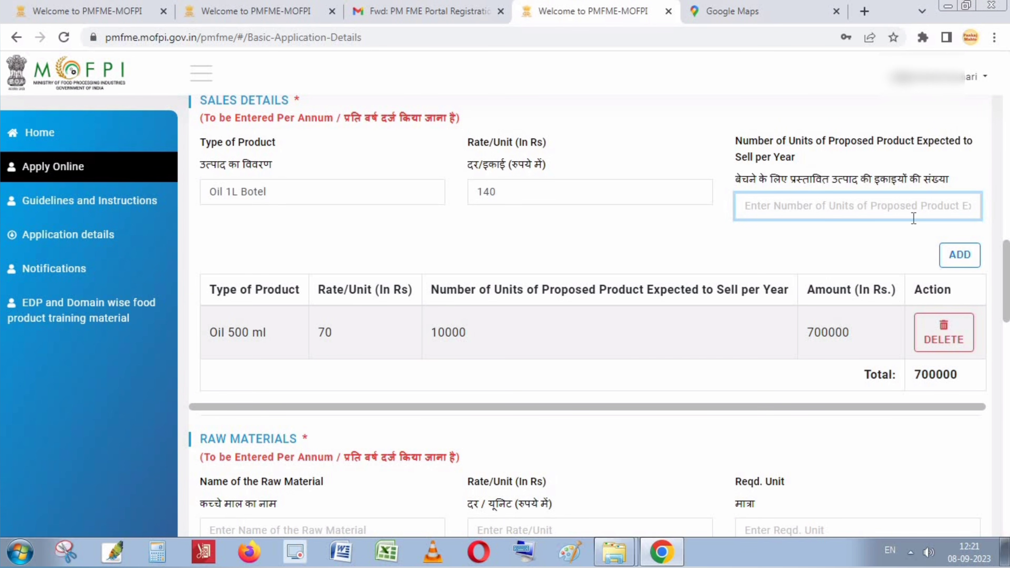
text(10000)
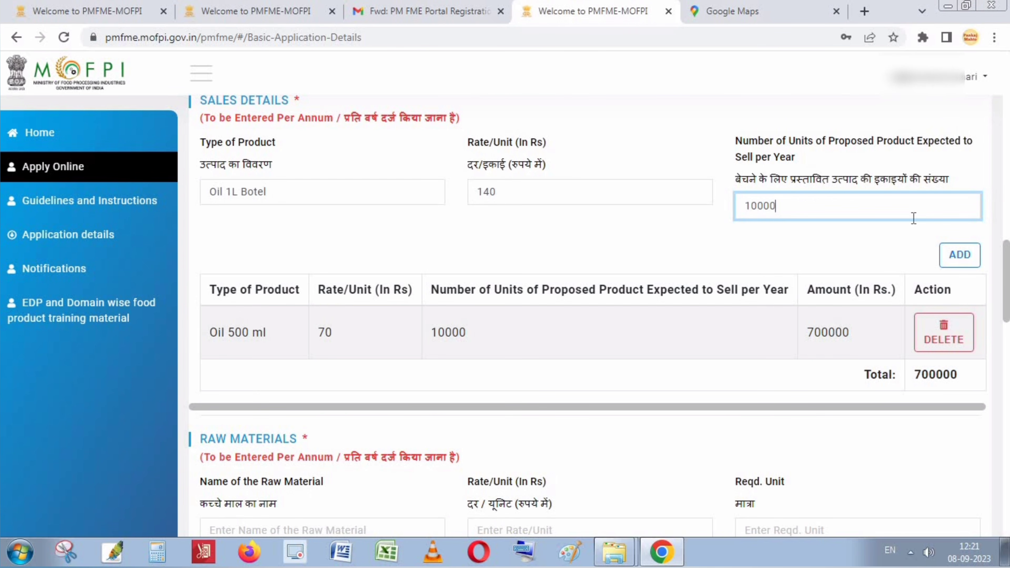
click(960, 254)
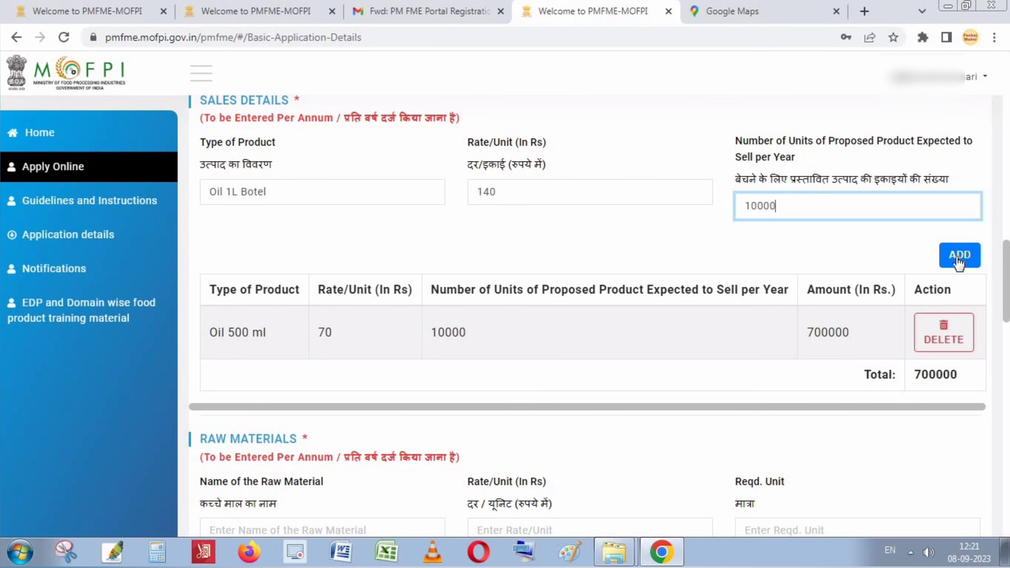
scroll(940, 389, down, 2)
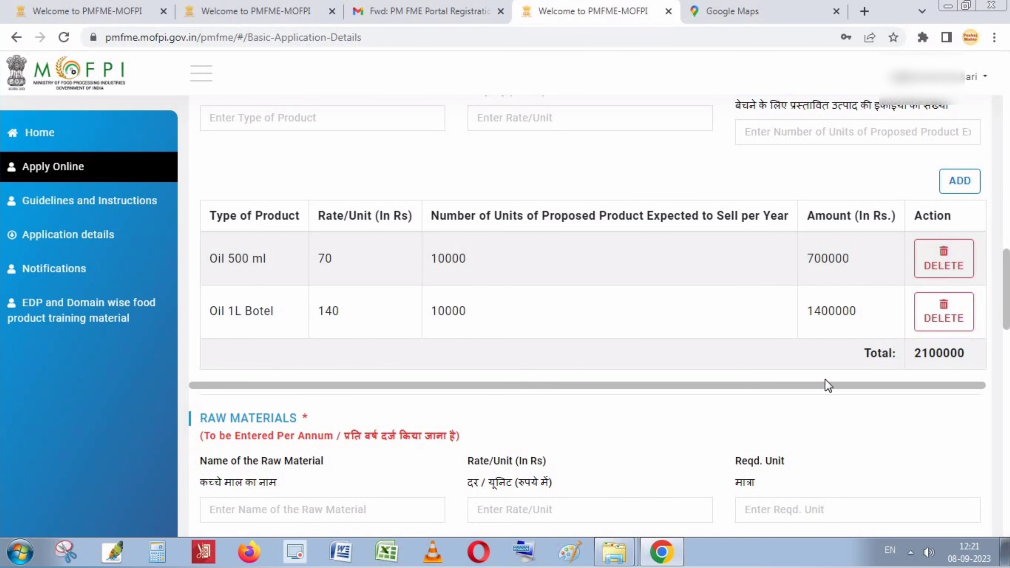
Add 'Oil Cane 5L' at 700 per unit with 1400 yearly units as the third sales row.
scroll(444, 329, up, 4)
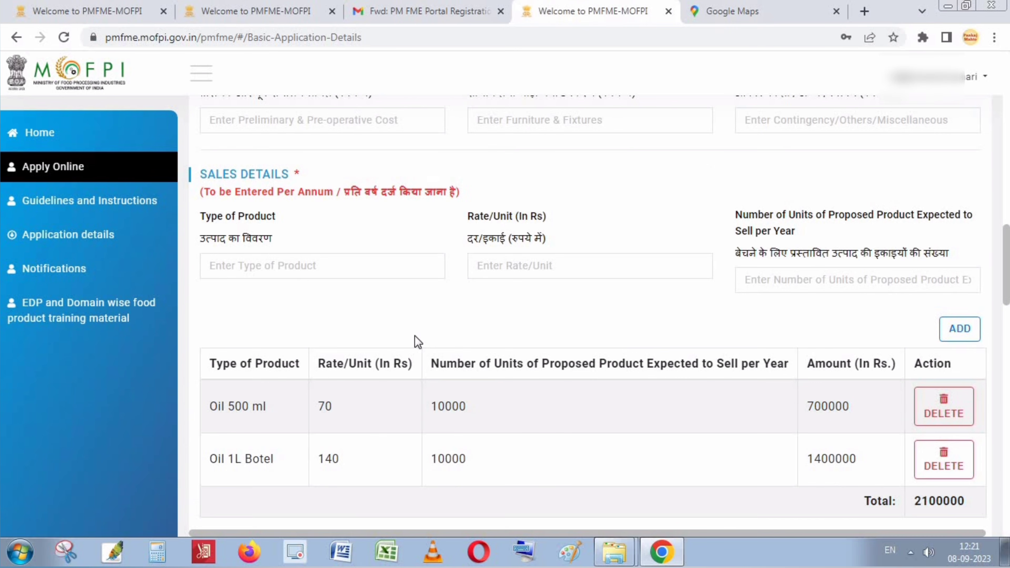
click(273, 264)
text(Oil)
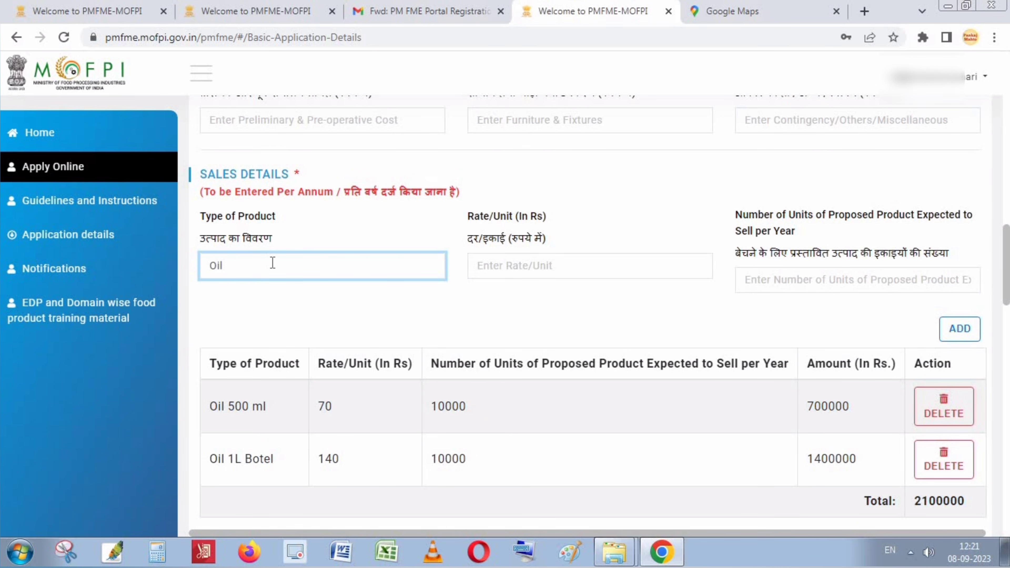
text(Cane 5L)
click(563, 272)
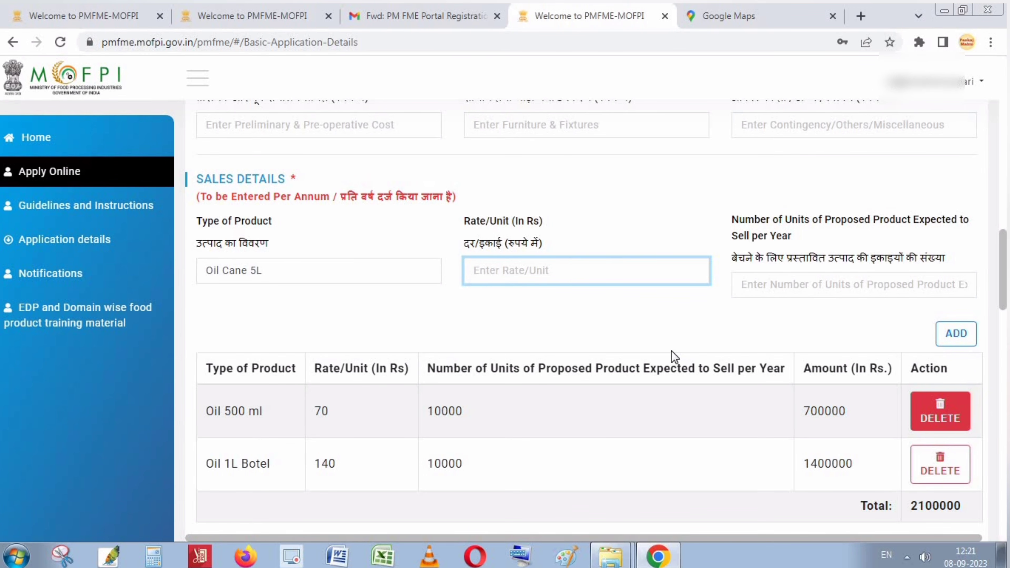
text(700)
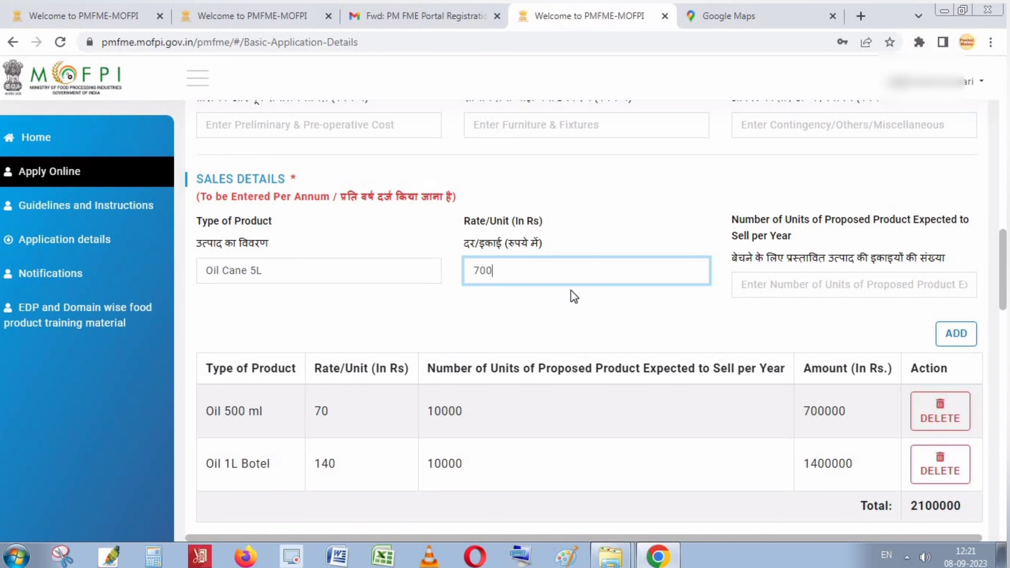
click(778, 292)
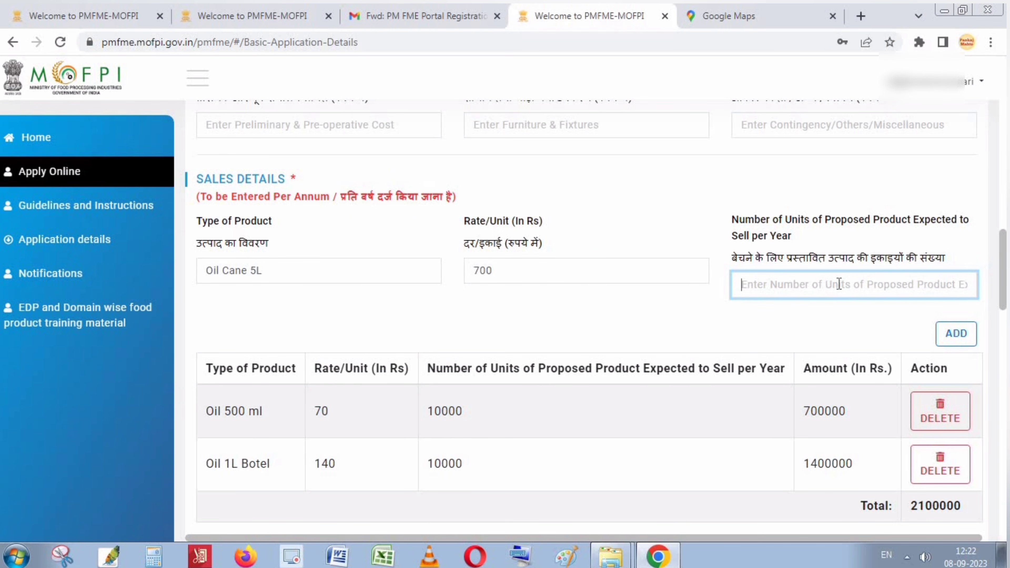
scroll(839, 283, down, 2)
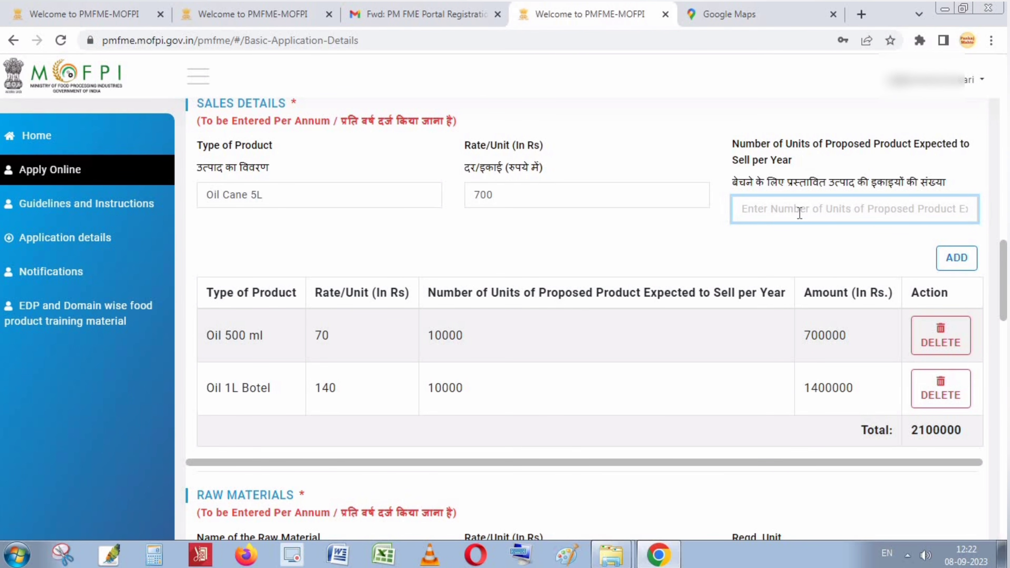
text(1400)
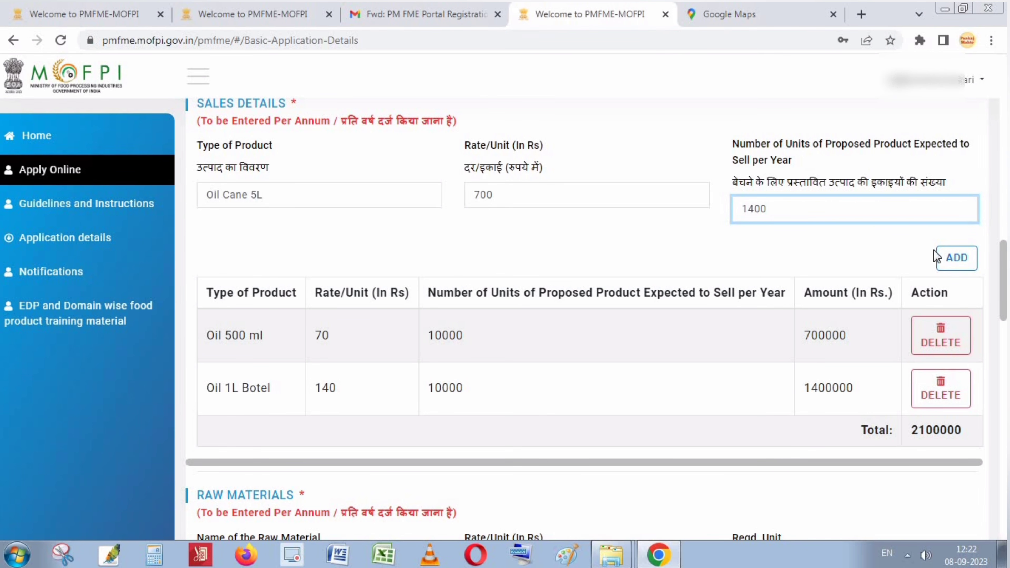
click(953, 260)
scroll(953, 259, down, 3)
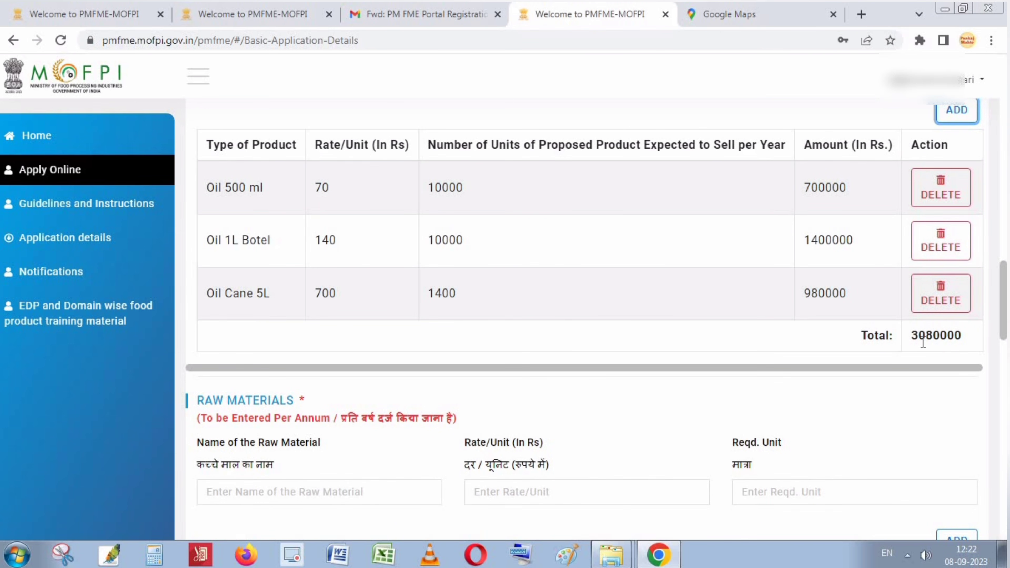
Enter 'Mustard Seed' as the raw material name, correcting its misspellings.
scroll(529, 349, down, 2)
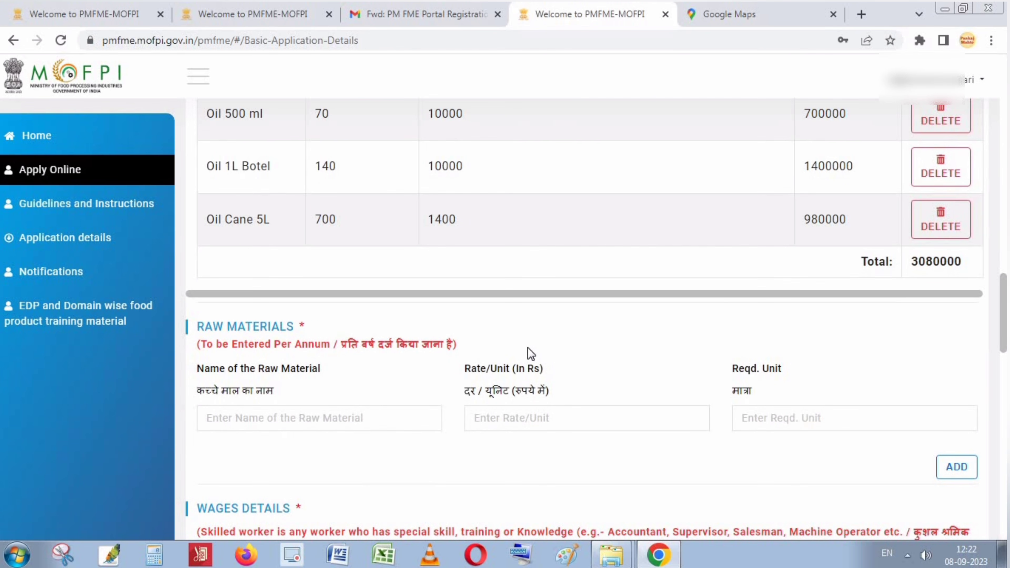
scroll(513, 346, down, 3)
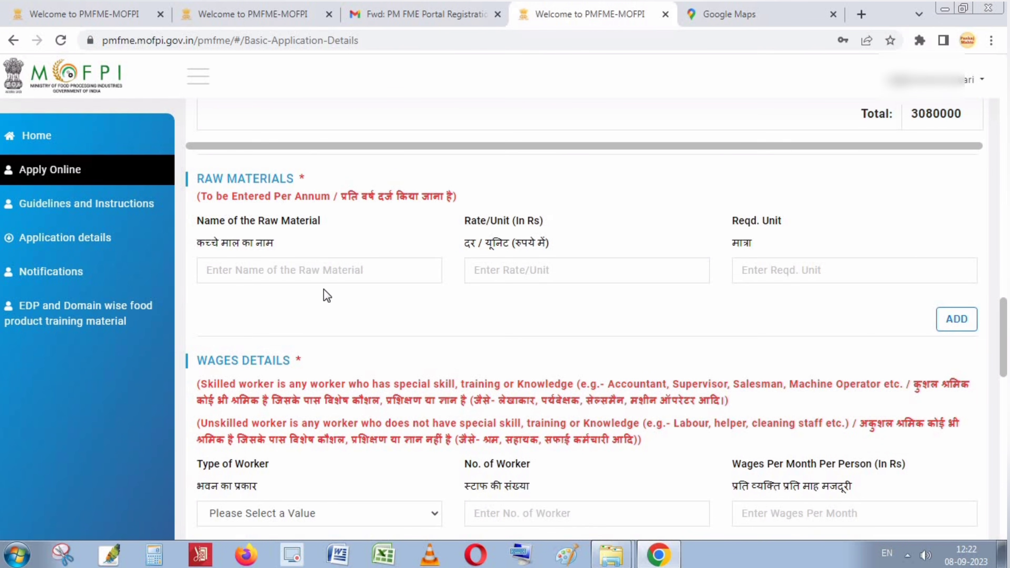
click(318, 274)
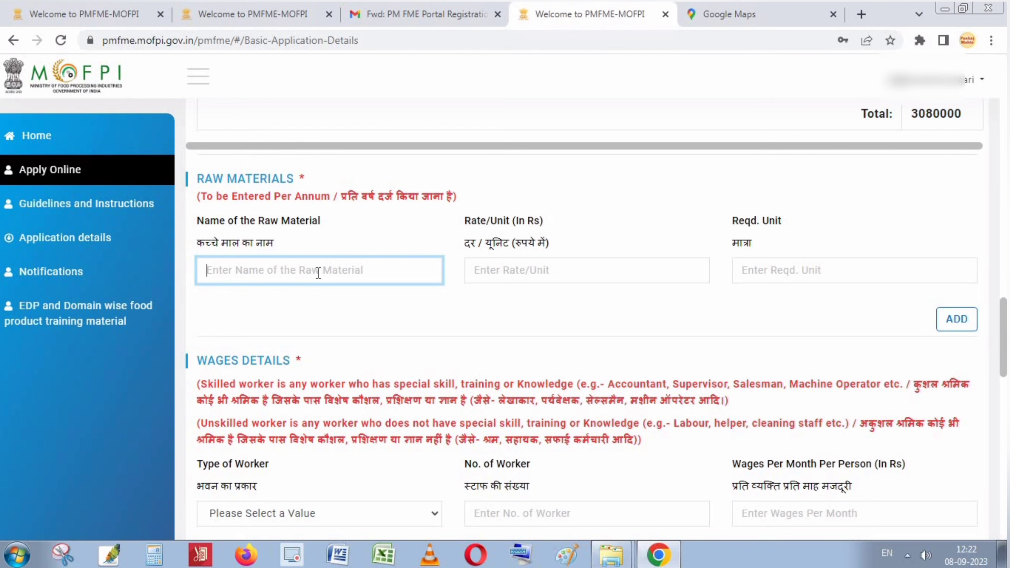
text(Oil)
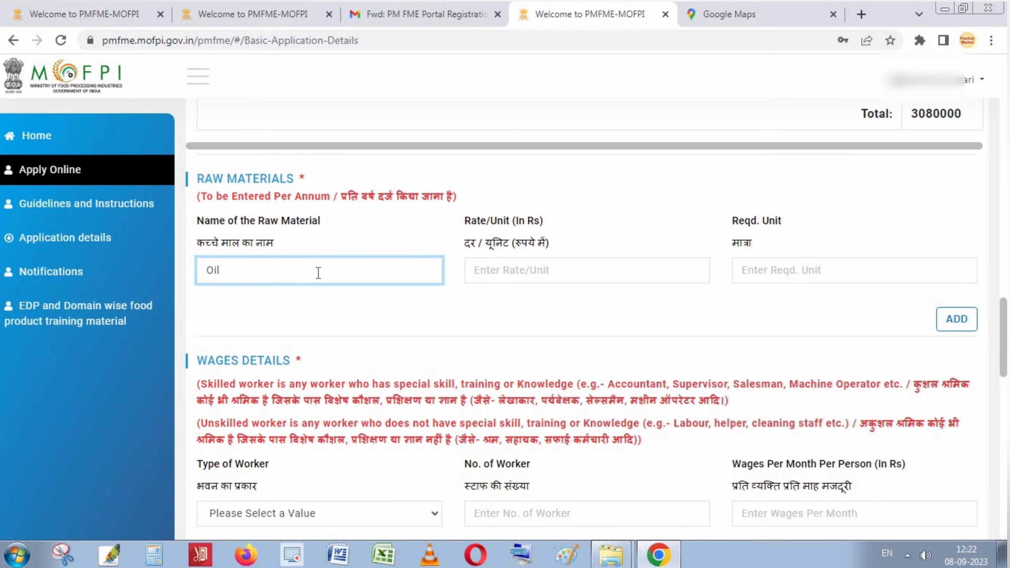
key(BackSpace)
key(BackSpace)
key(BackSpace)
key(BackSpace)
text(Mastard Sed)
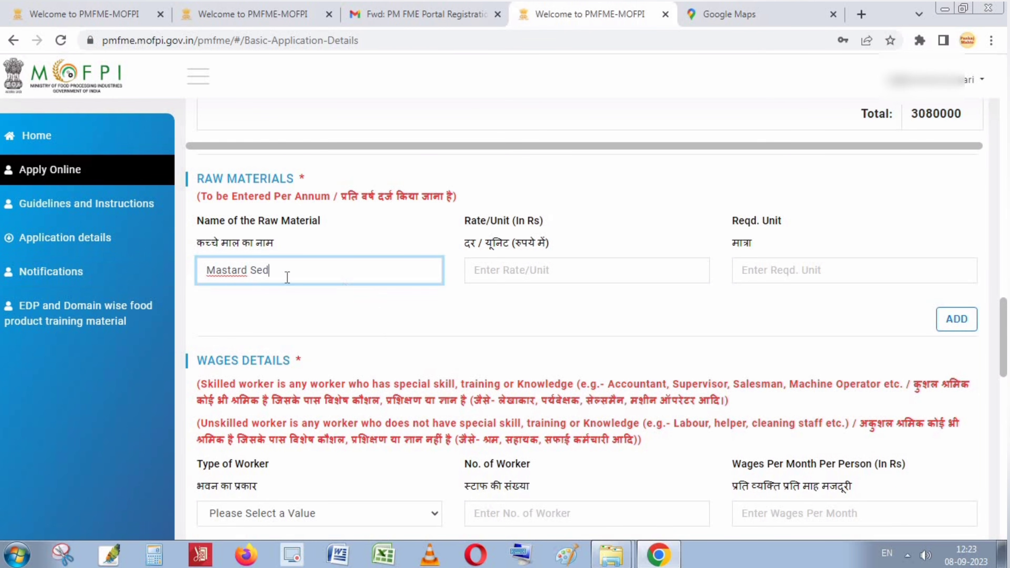
right_click(237, 275)
click(275, 283)
key(BackSpace)
text(ed)
Give Mustard Seed a rate of 50 and 20000 required units, and add the row.
click(556, 273)
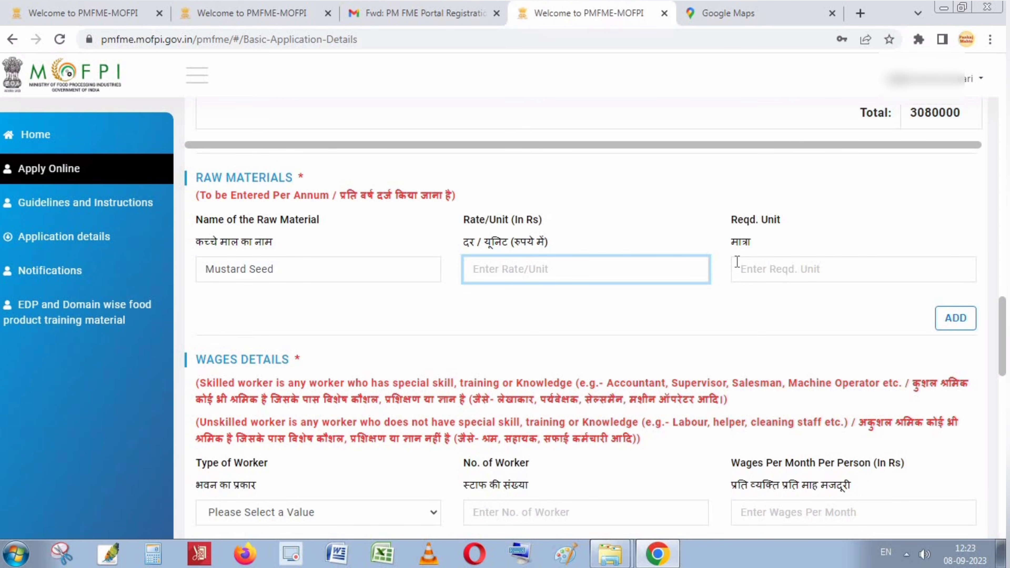
text(50)
click(817, 269)
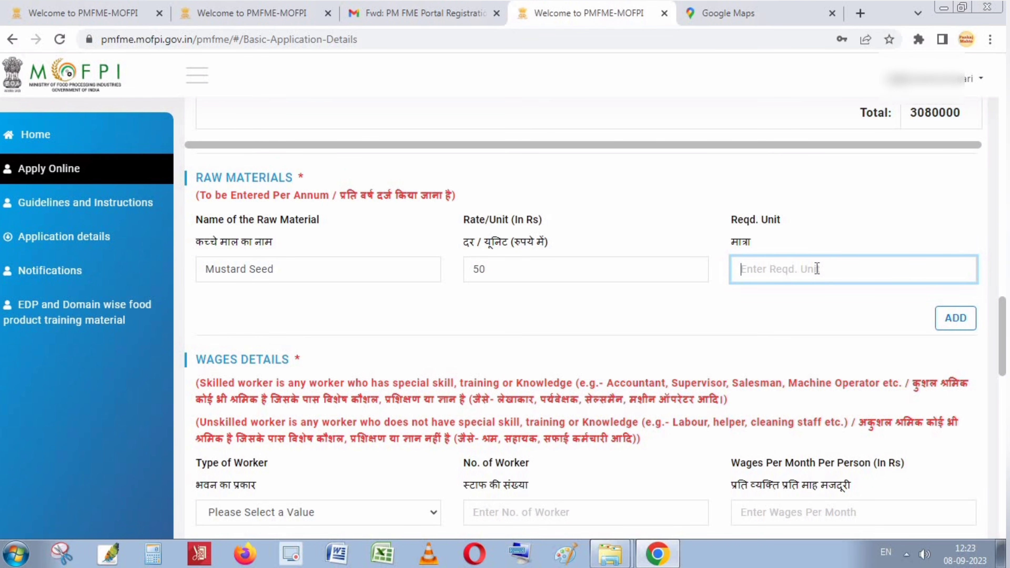
text(20000)
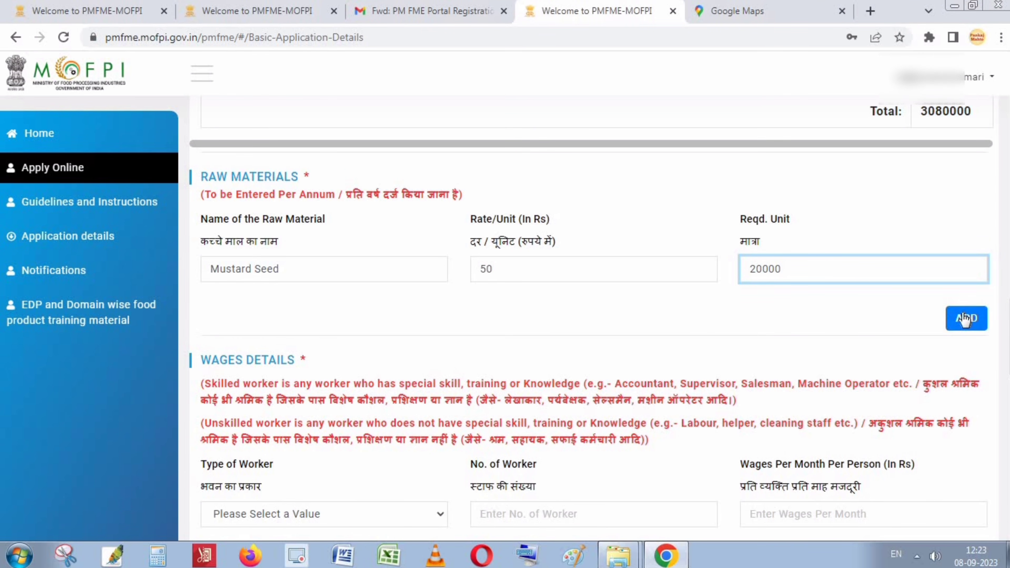
click(945, 323)
scroll(918, 390, down, 2)
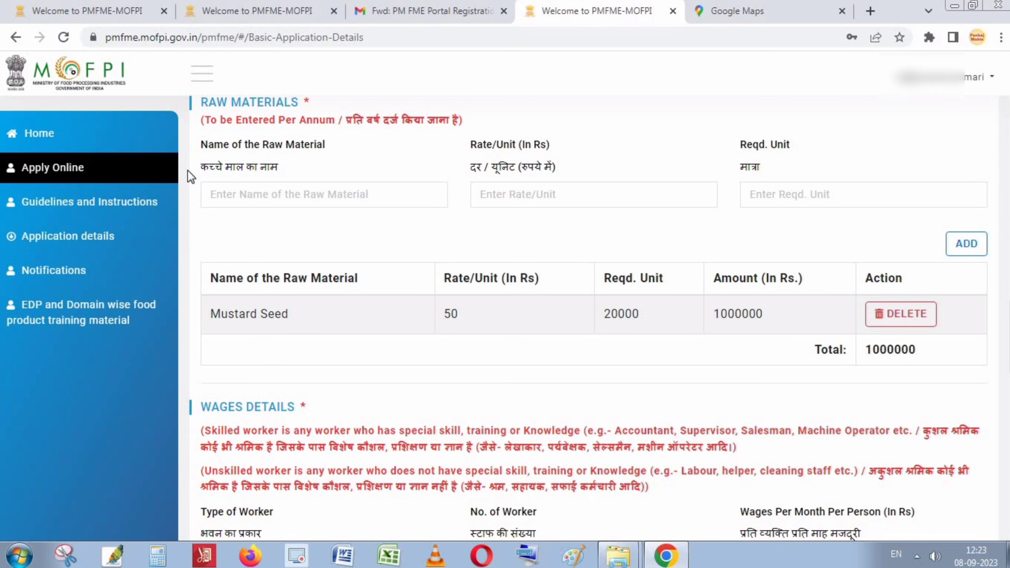
Enter 'Packing Material' as a new raw material name.
click(241, 200)
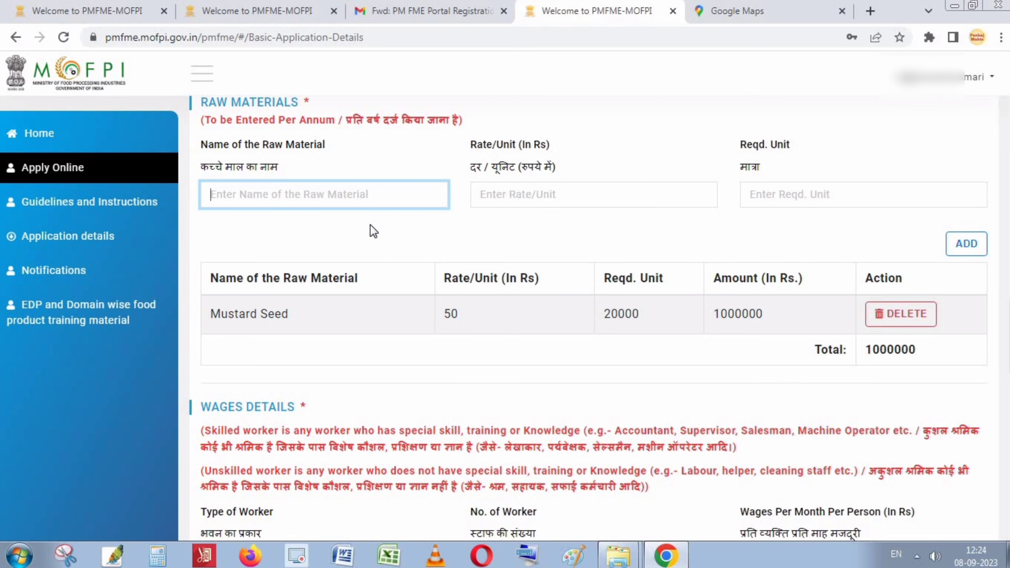
text(Pa)
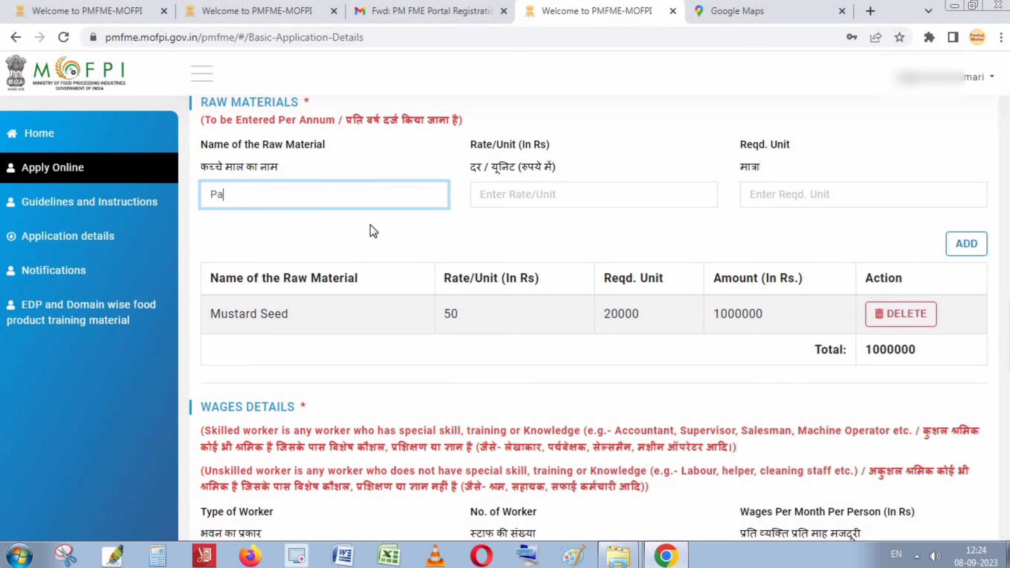
text(cking Material)
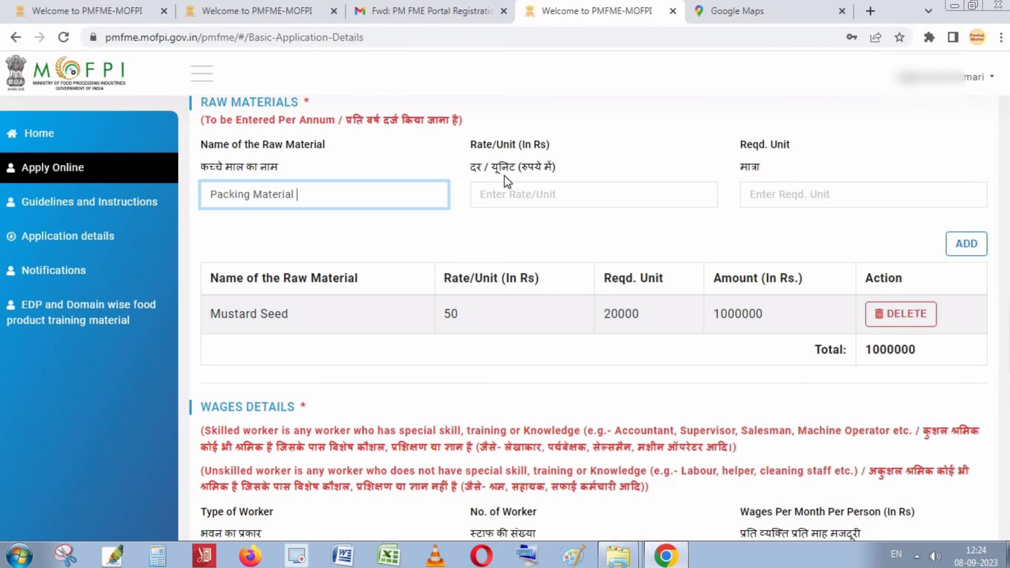
click(516, 192)
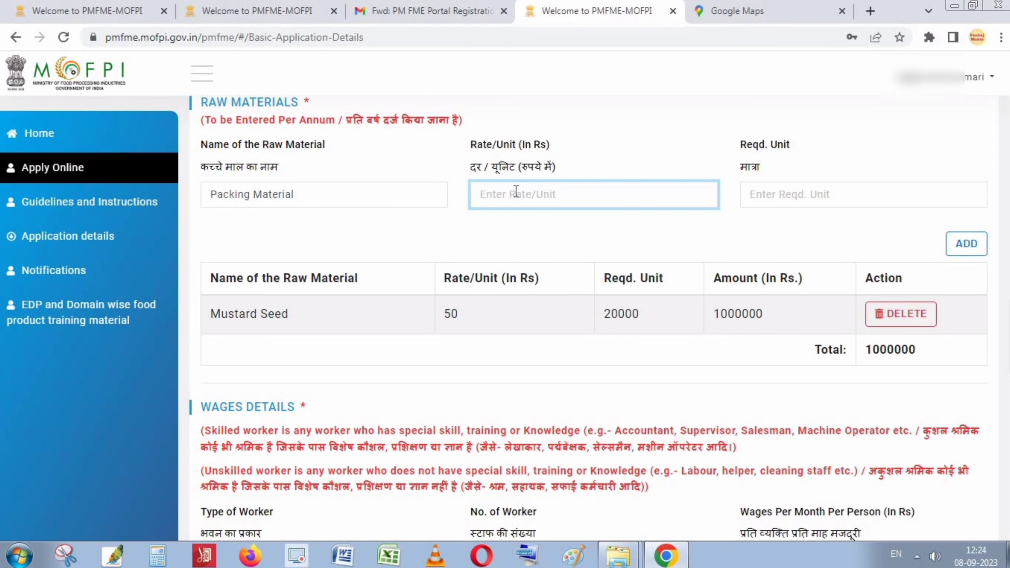
scroll(516, 193, up, 8)
scroll(454, 179, down, 3)
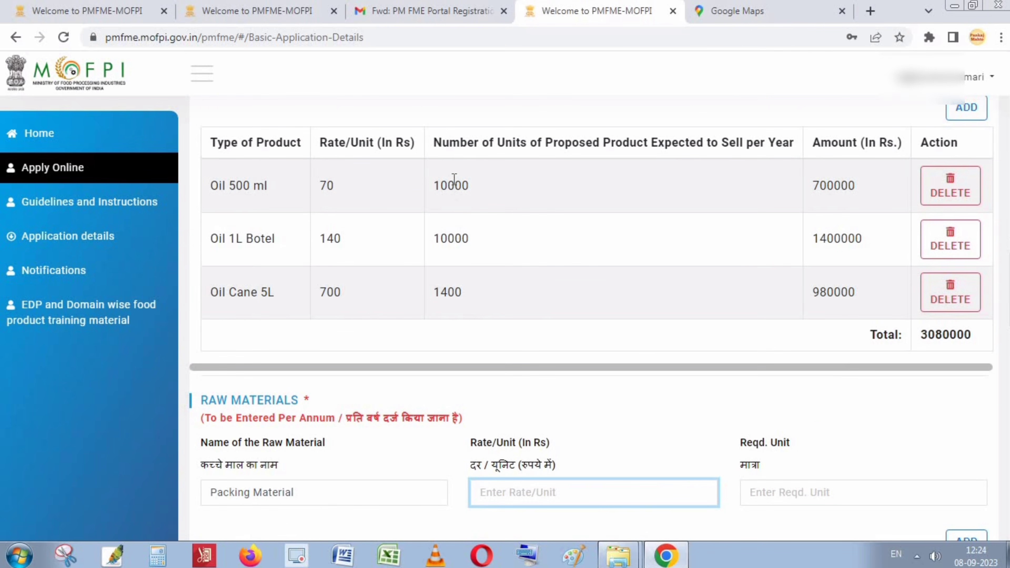
scroll(457, 239, down, 2)
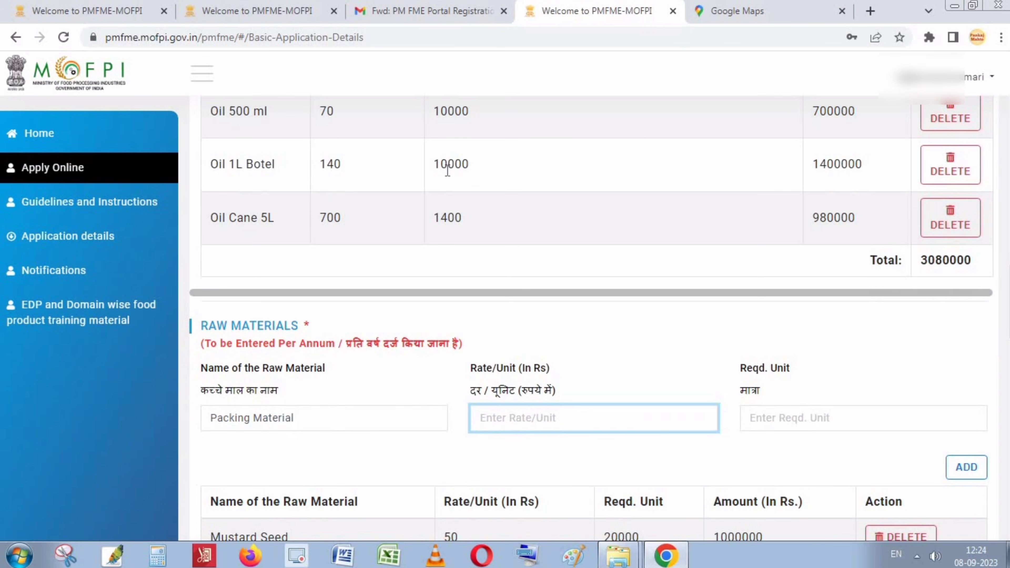
scroll(448, 228, down, 2)
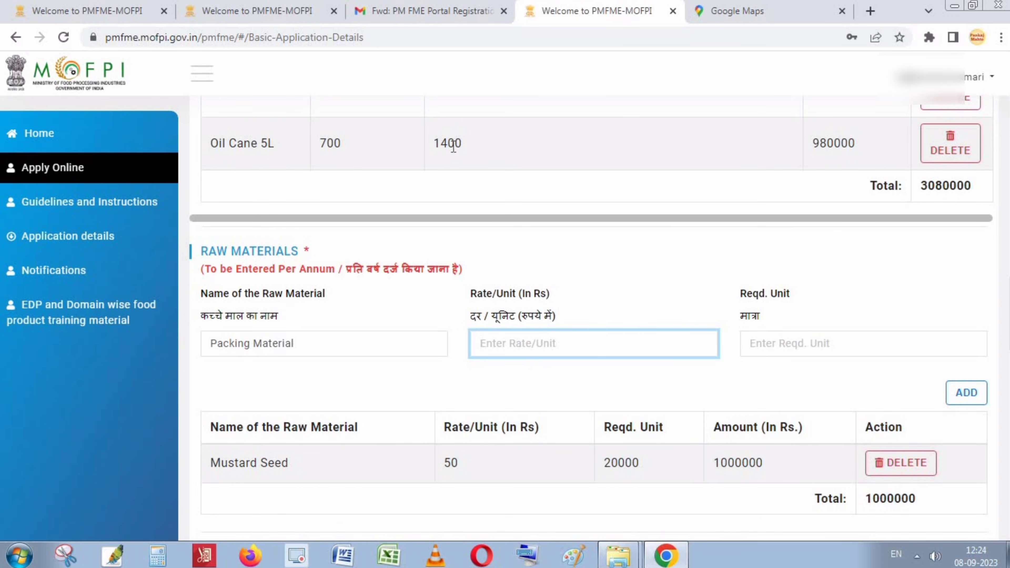
scroll(453, 147, up, 4)
scroll(460, 286, down, 12)
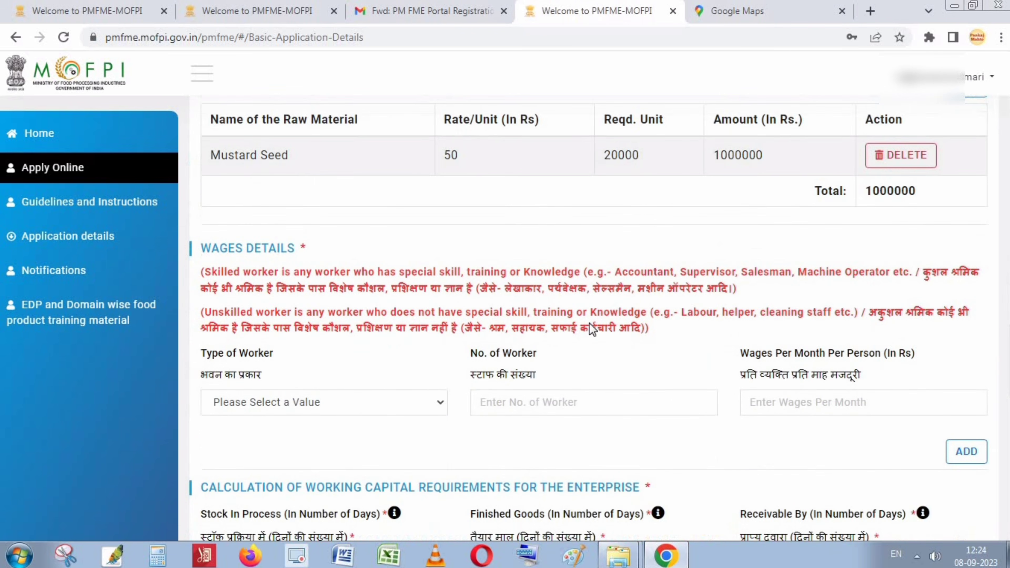
scroll(589, 323, down, 5)
click(518, 260)
scroll(557, 295, down, 2)
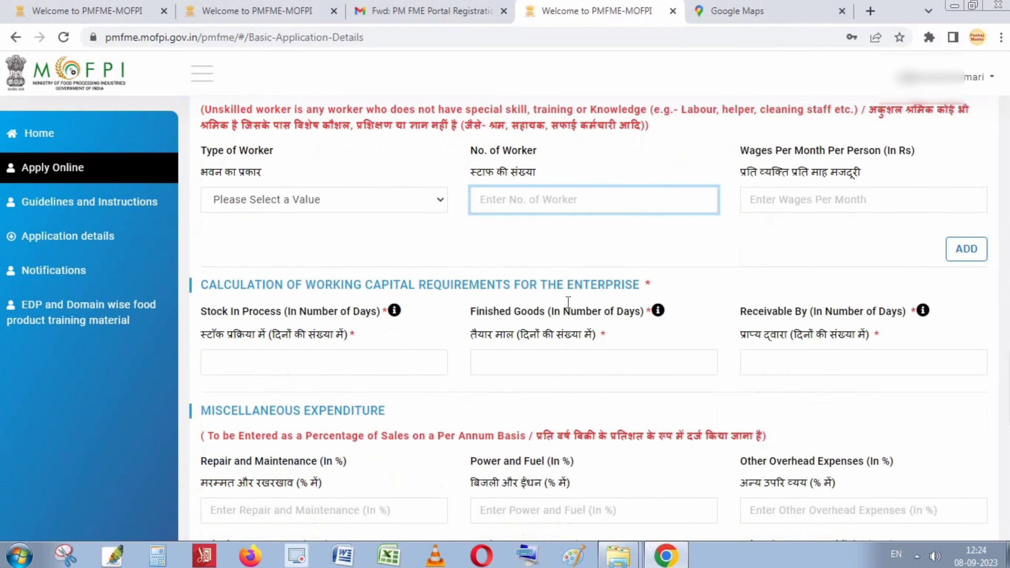
scroll(567, 303, up, 7)
scroll(509, 259, up, 4)
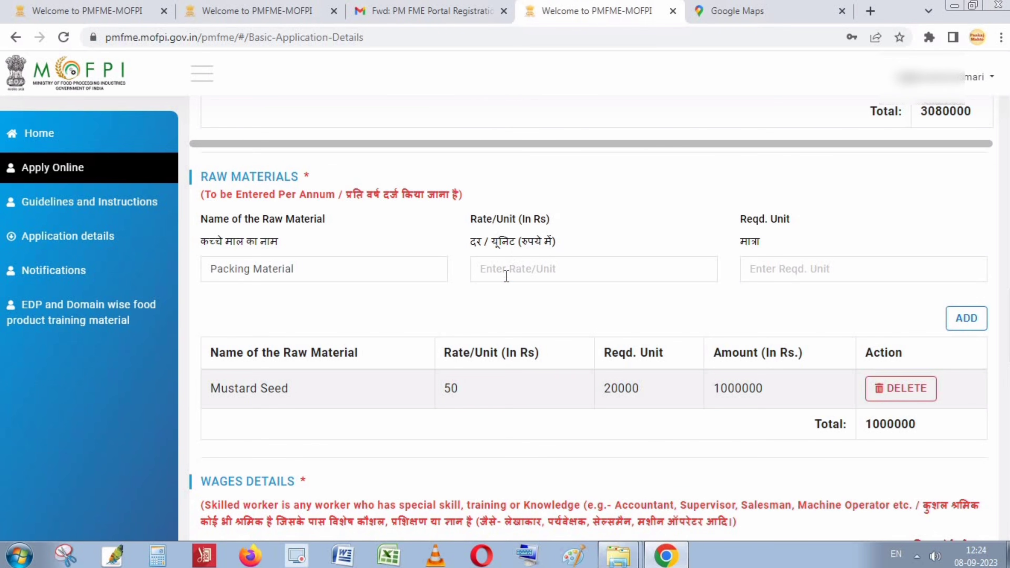
Give Packing Material 25000 required units at a rate of 6, and add the row.
click(506, 276)
click(792, 266)
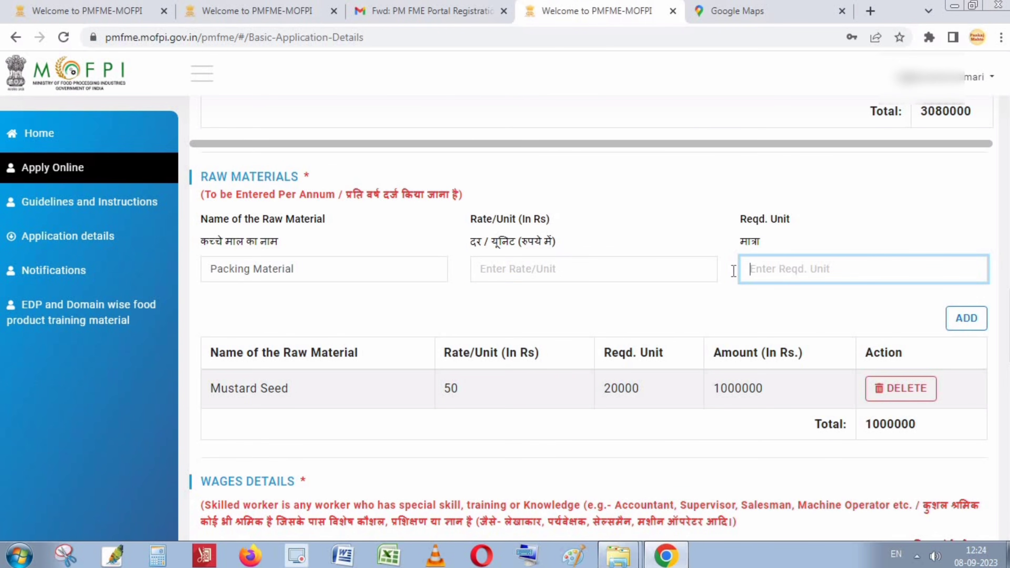
click(587, 270)
click(816, 270)
text(25000)
click(580, 269)
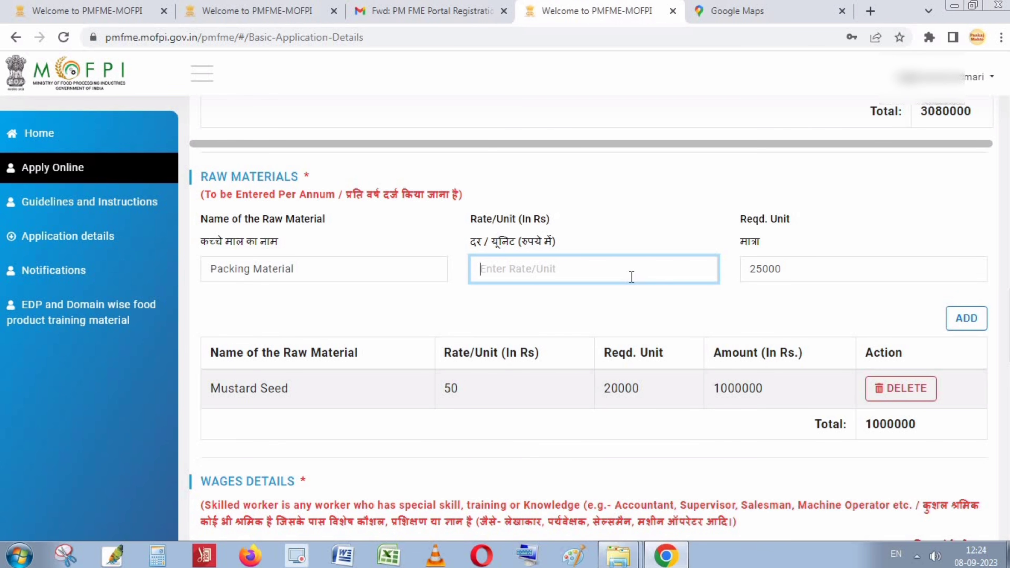
text(5)
key(BackSpace)
text(6)
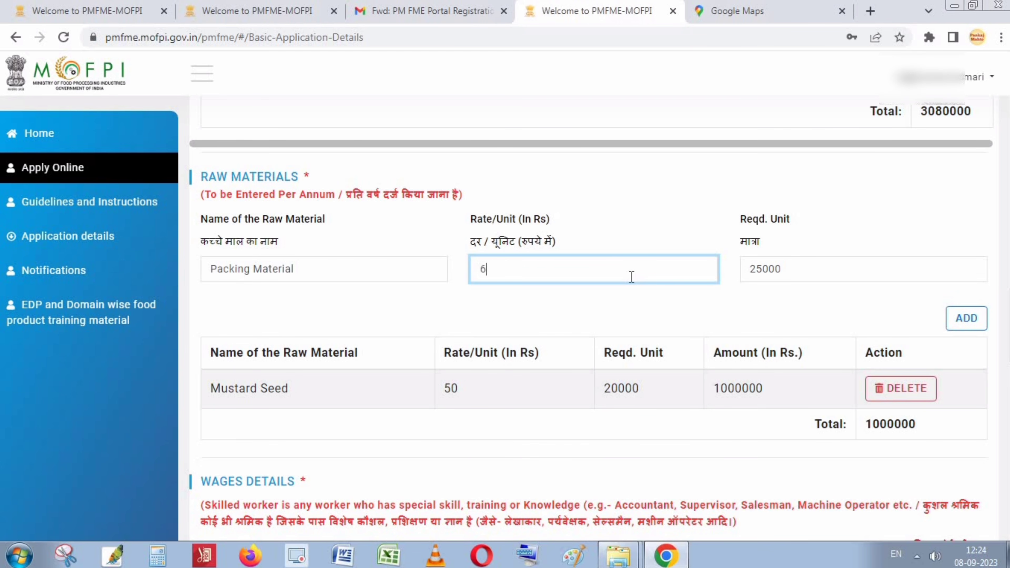
click(966, 318)
scroll(939, 358, down, 3)
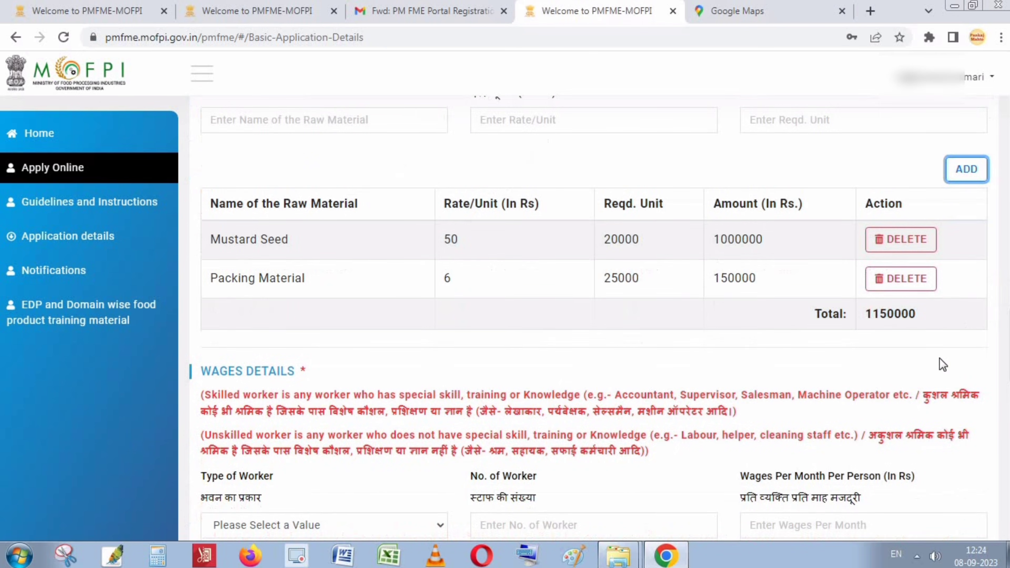
click(878, 314)
Add a Skilled wage row: 1 worker at 8000 per month.
scroll(789, 361, down, 3)
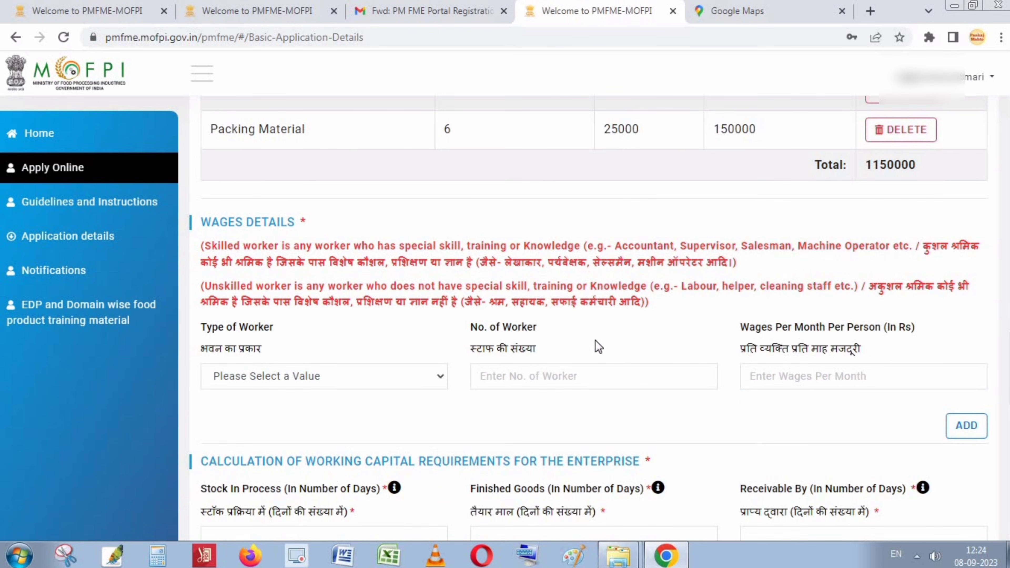
scroll(500, 363, down, 2)
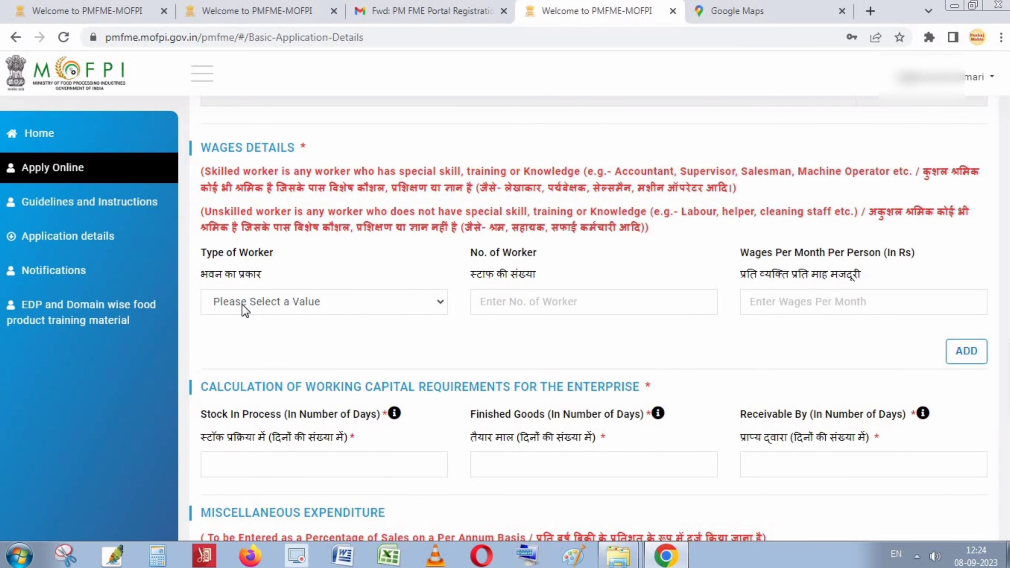
click(339, 310)
click(265, 324)
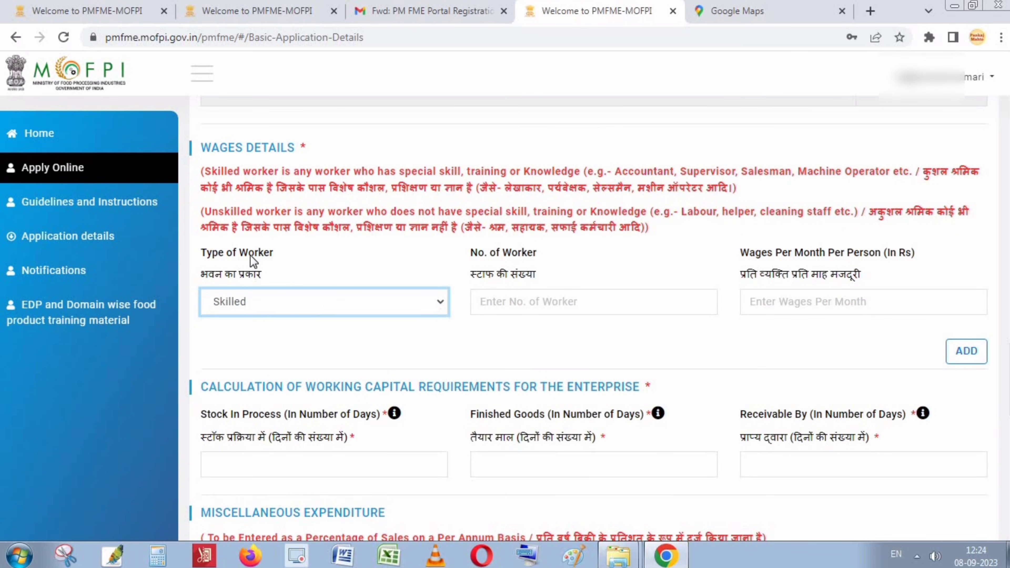
click(573, 308)
text(1)
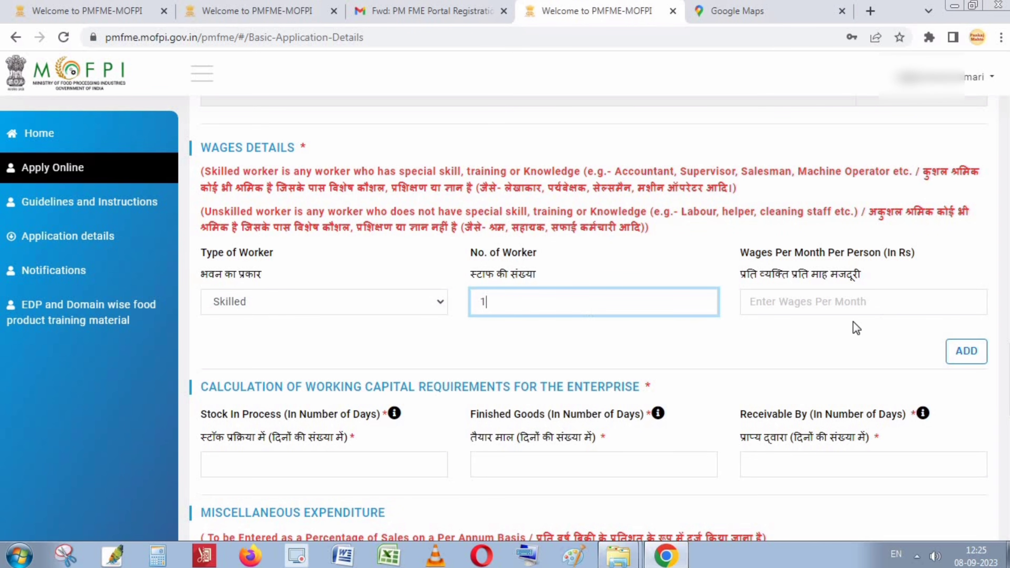
click(822, 303)
text(8000)
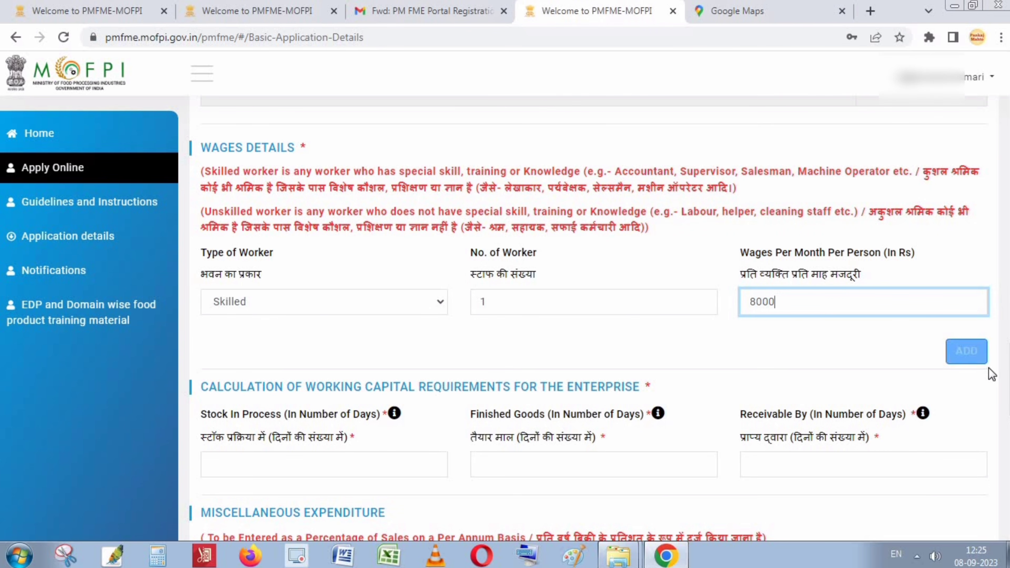
click(982, 353)
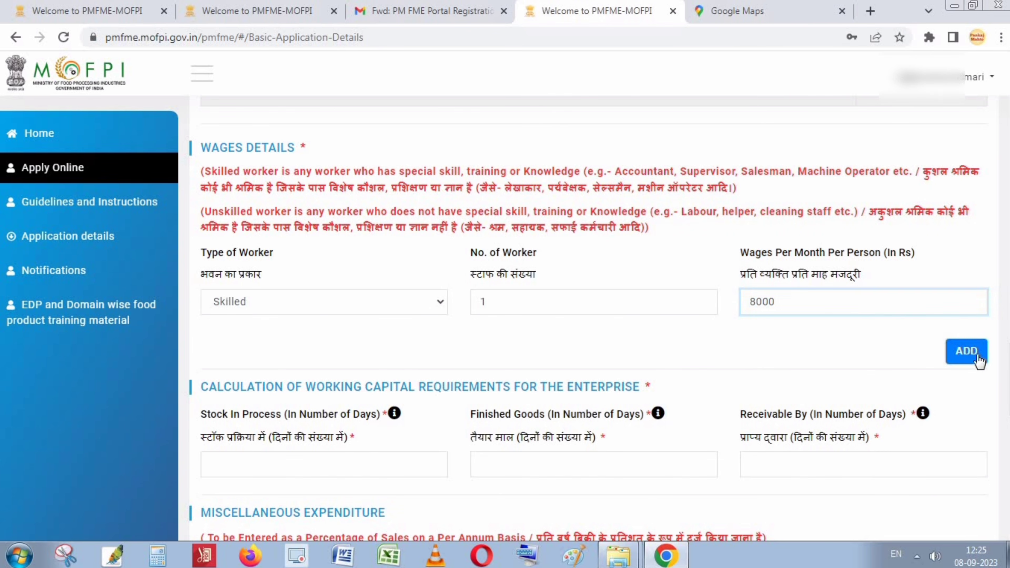
scroll(660, 343, down, 2)
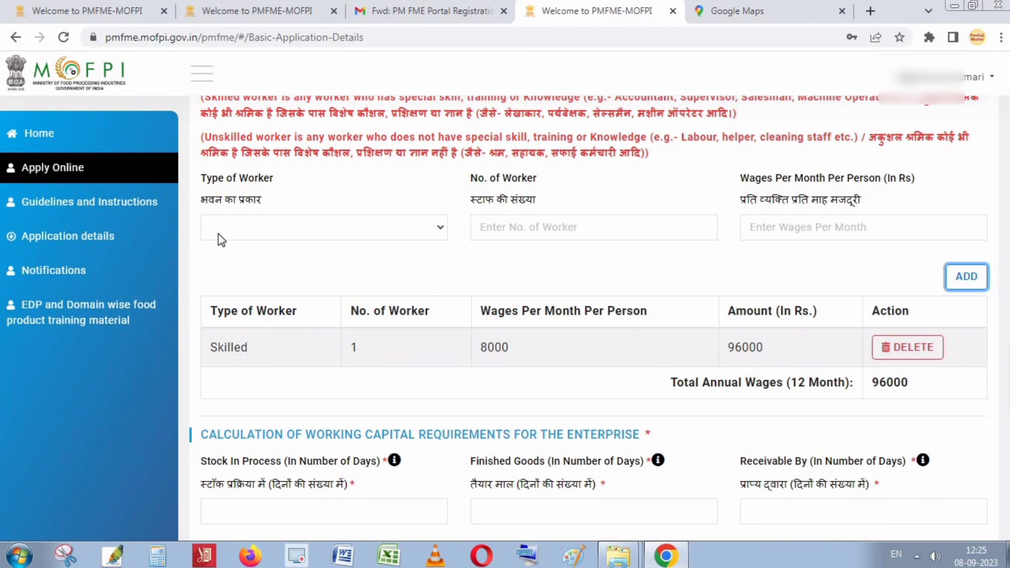
Add an Unskilled wage row: 1 worker at 6000 per month.
click(279, 232)
click(251, 259)
click(533, 232)
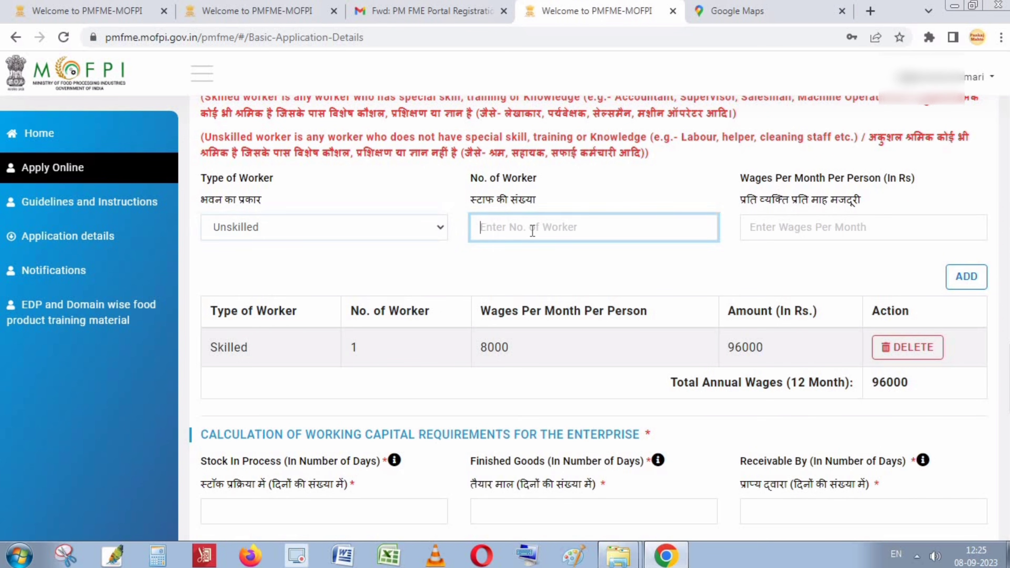
text(1)
click(833, 226)
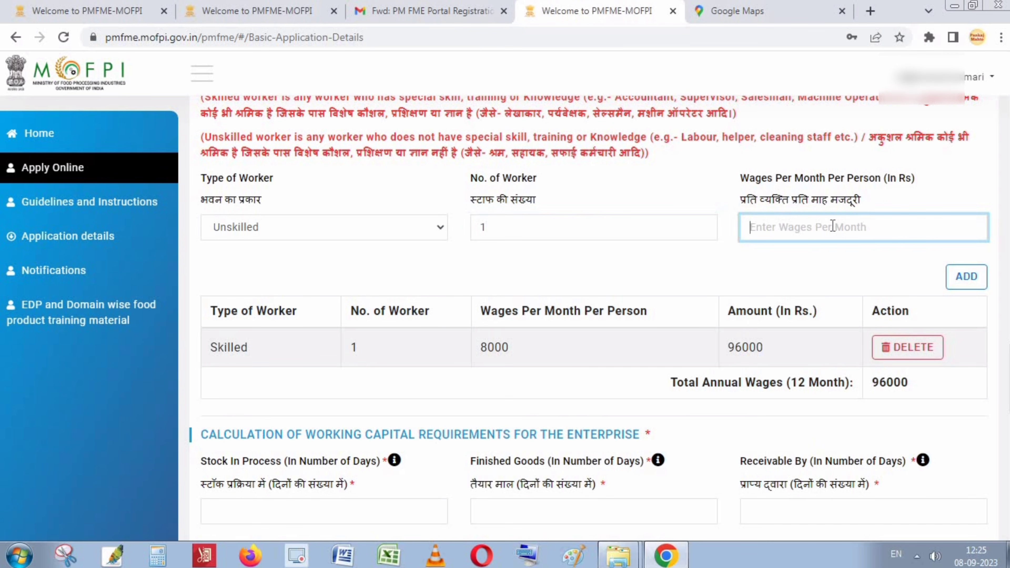
text(6000)
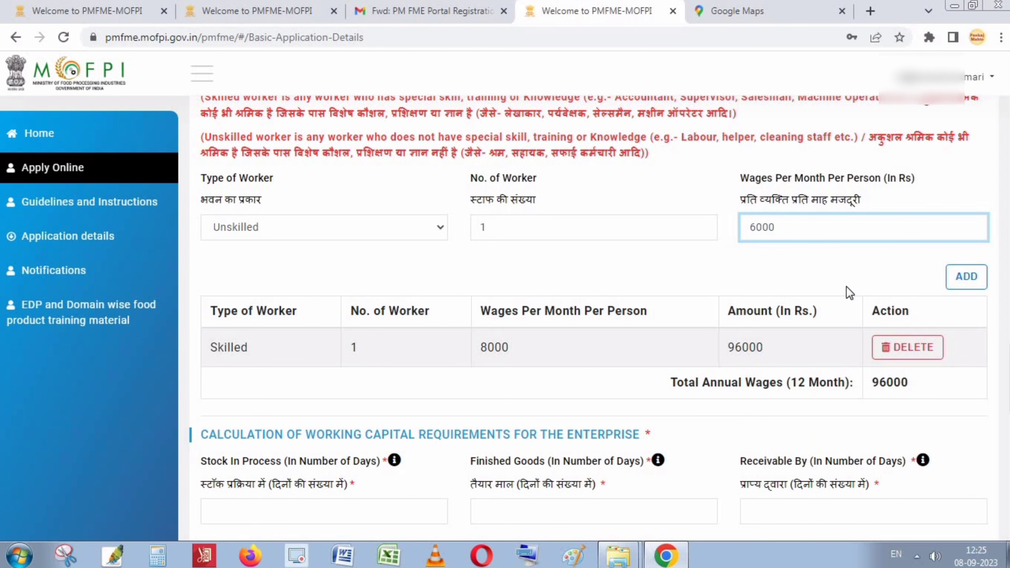
click(976, 277)
scroll(850, 377, down, 5)
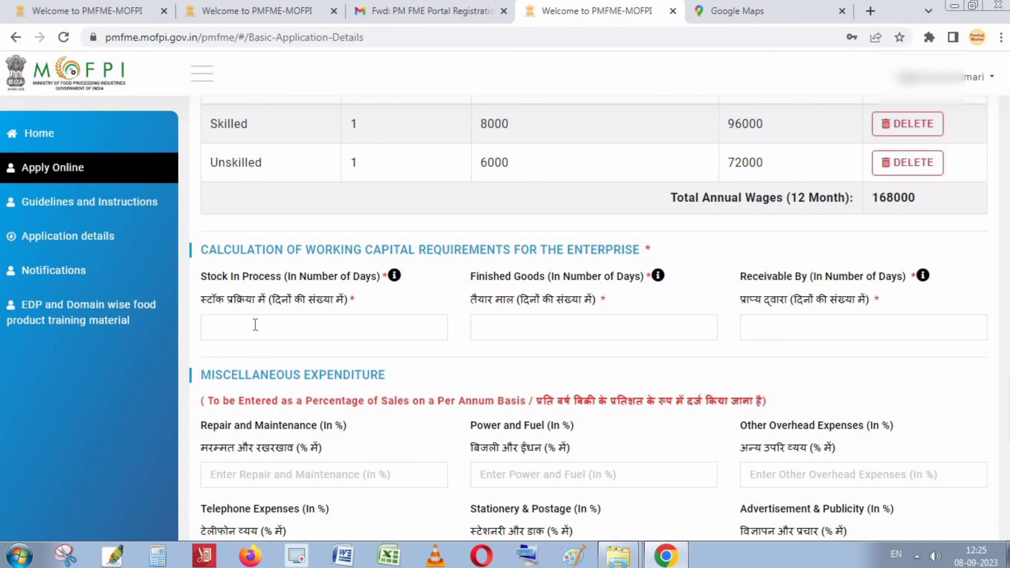
Enter Stock In Process 3, Finished Goods 3 and Receivable By 5 days.
click(269, 332)
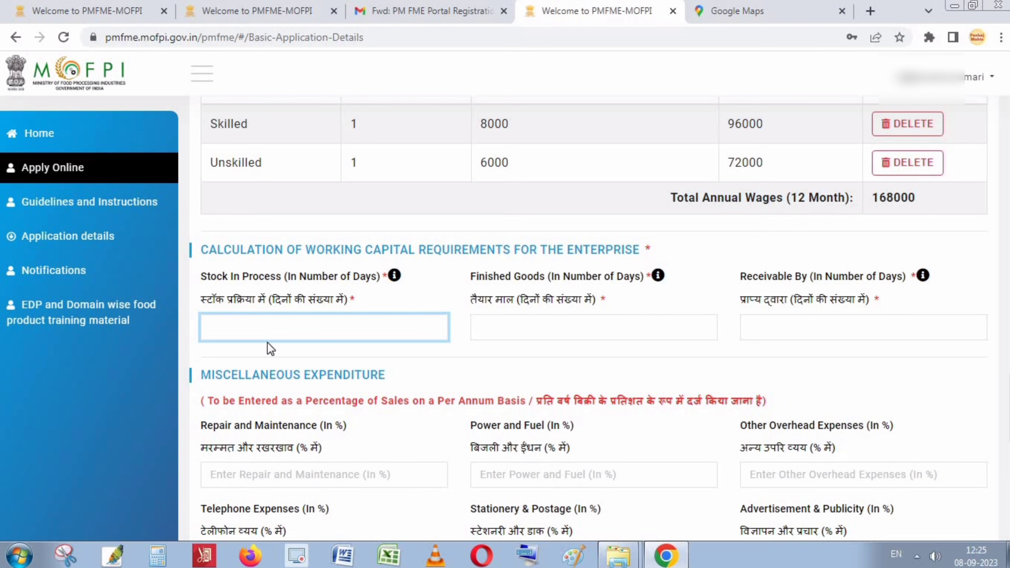
text(3)
click(546, 323)
text(3)
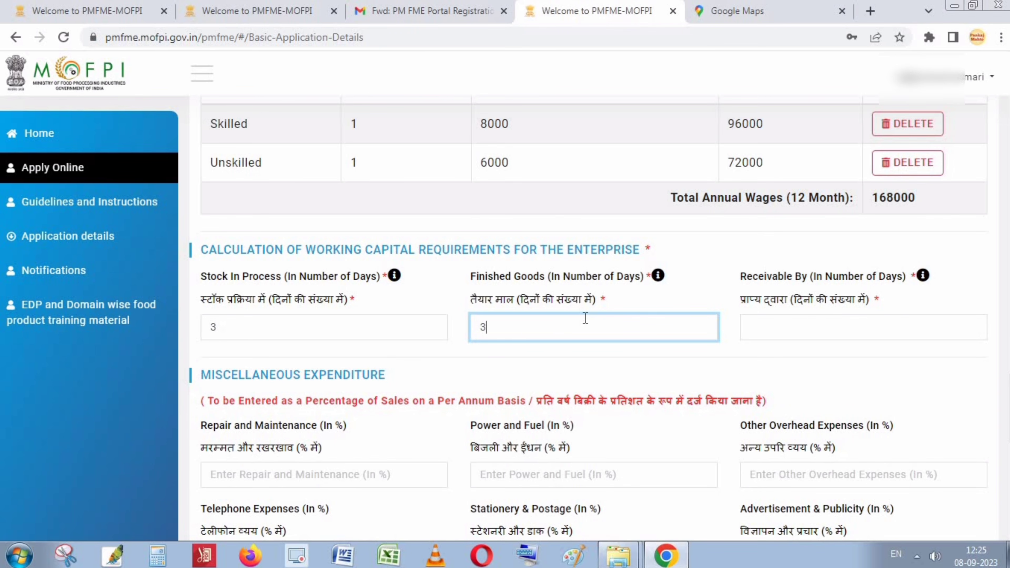
click(821, 331)
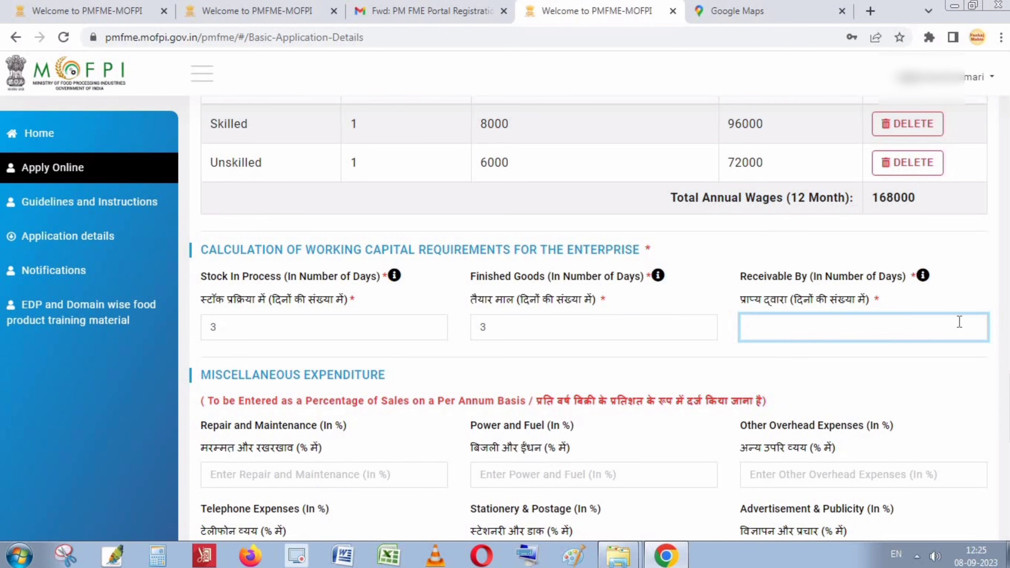
text(7)
key(BackSpace)
text(5)
click(652, 327)
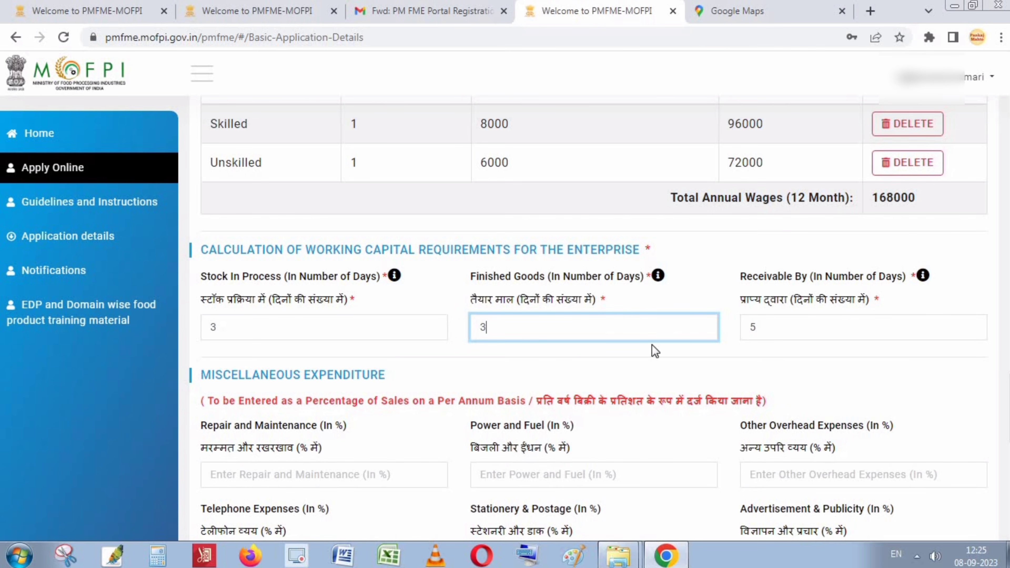
scroll(652, 344, down, 3)
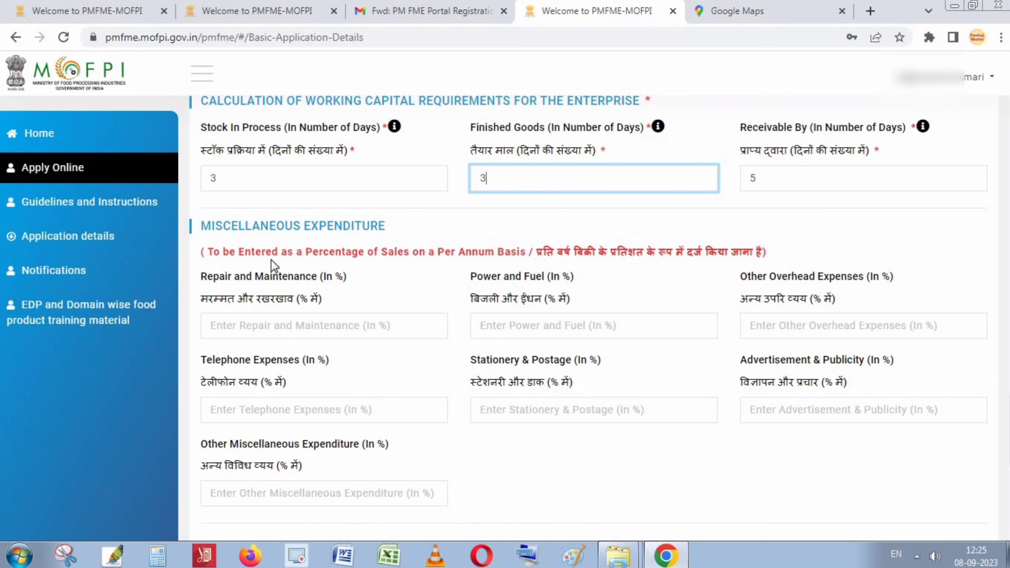
Enter Repair and Maintenance 5%, Power and Fuel 1%, and Other Miscellaneous Expenditure 1%.
scroll(316, 329, down, 2)
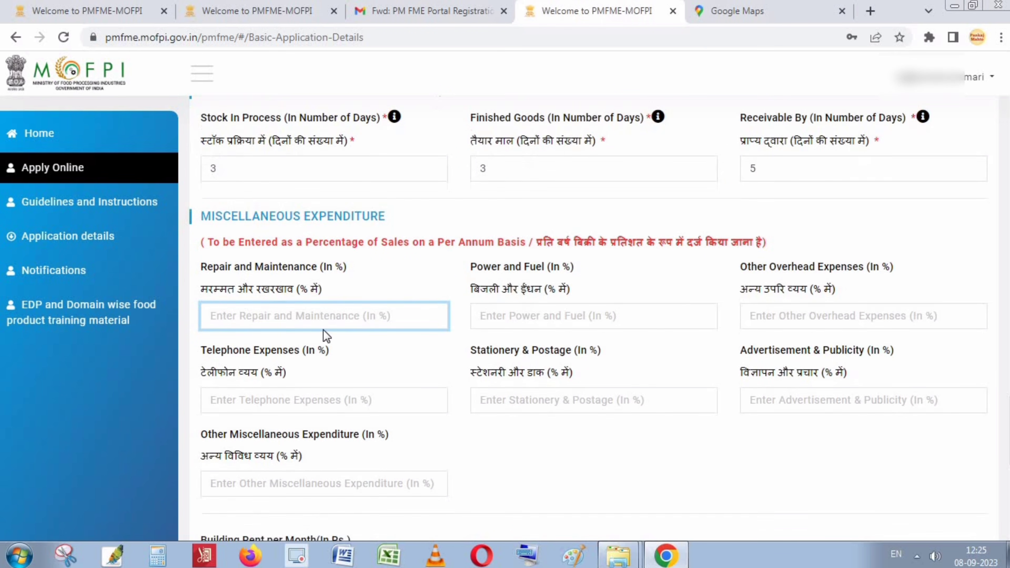
text(5)
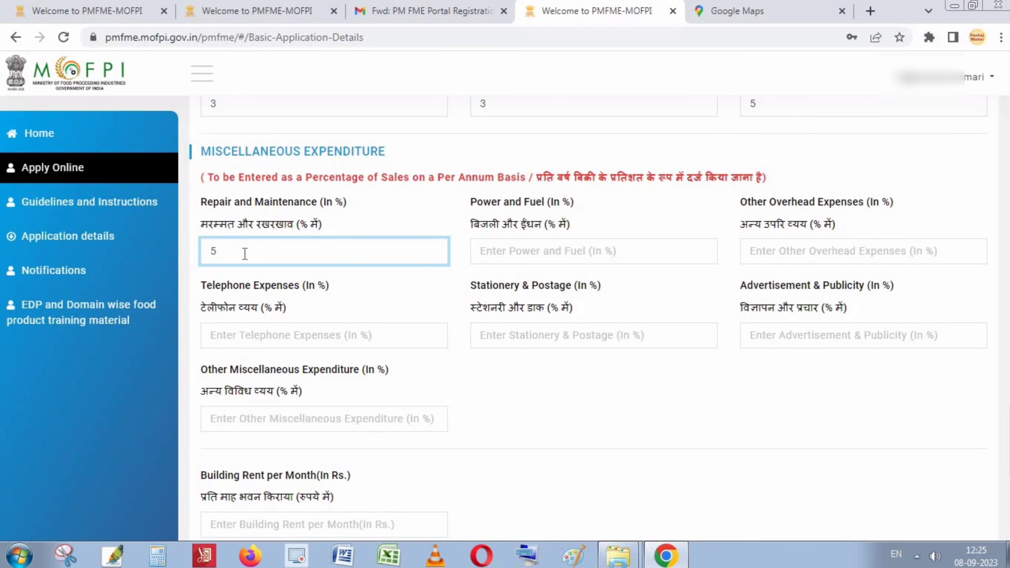
click(563, 254)
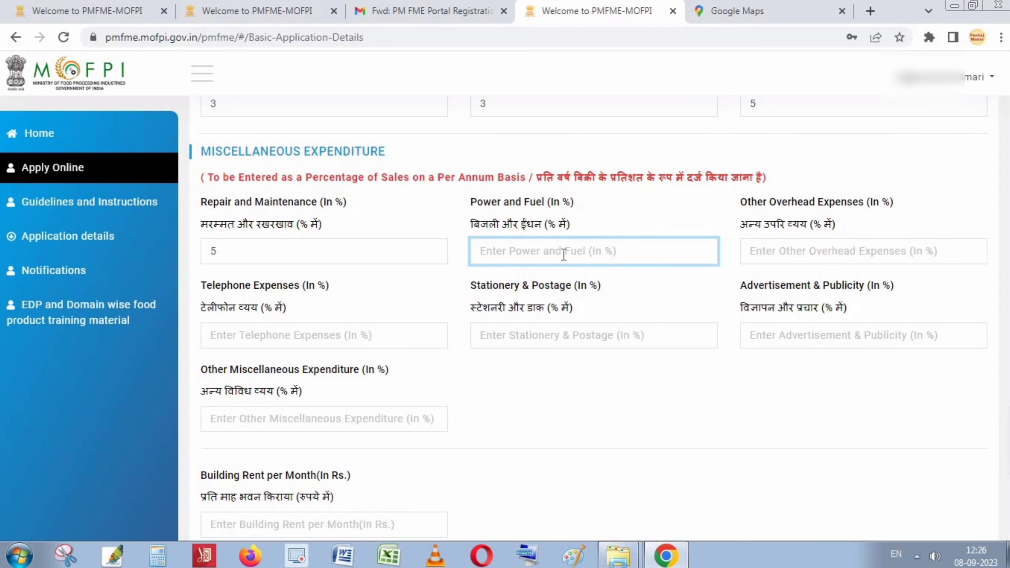
text(1)
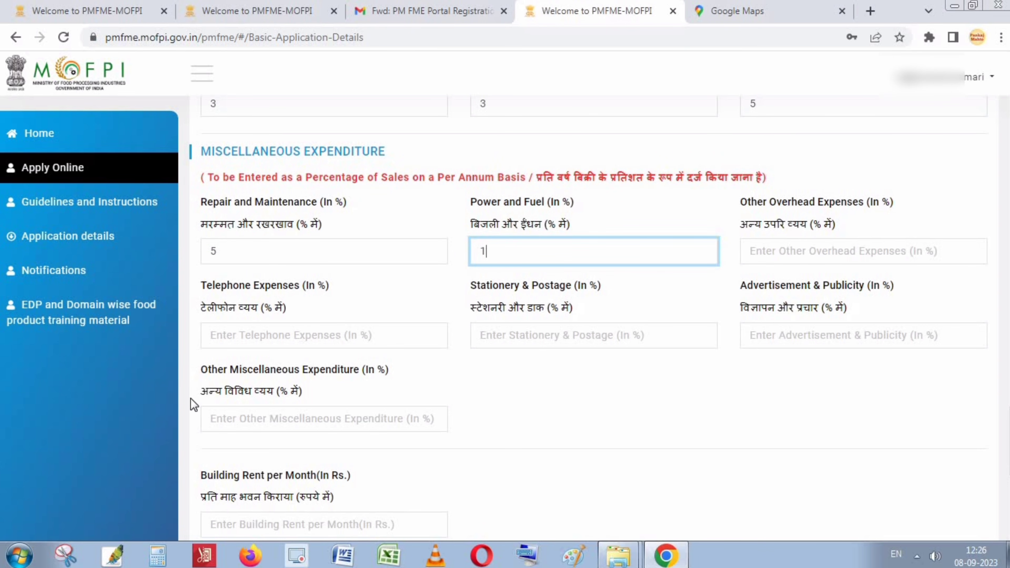
click(281, 431)
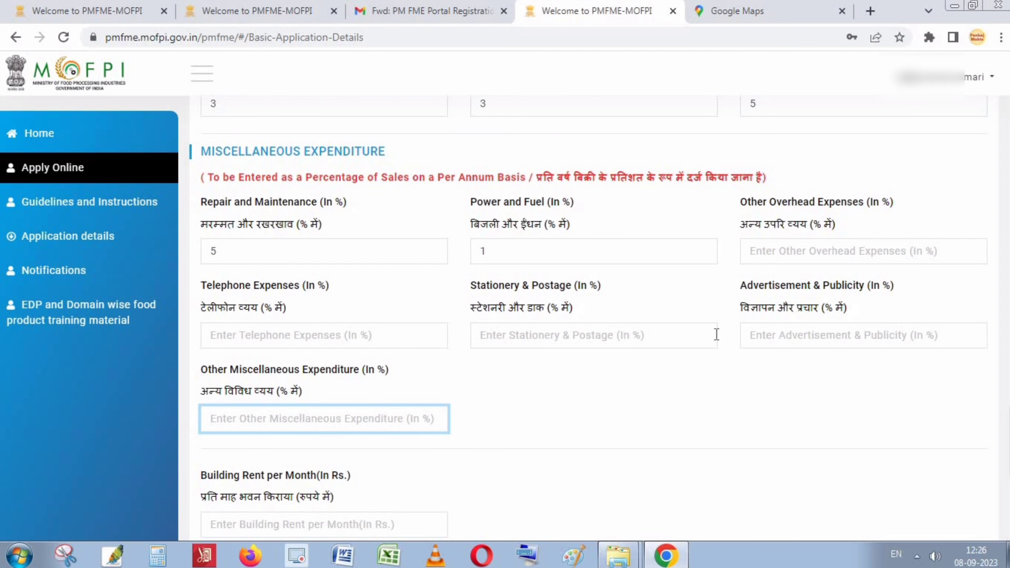
scroll(785, 295, down, 2)
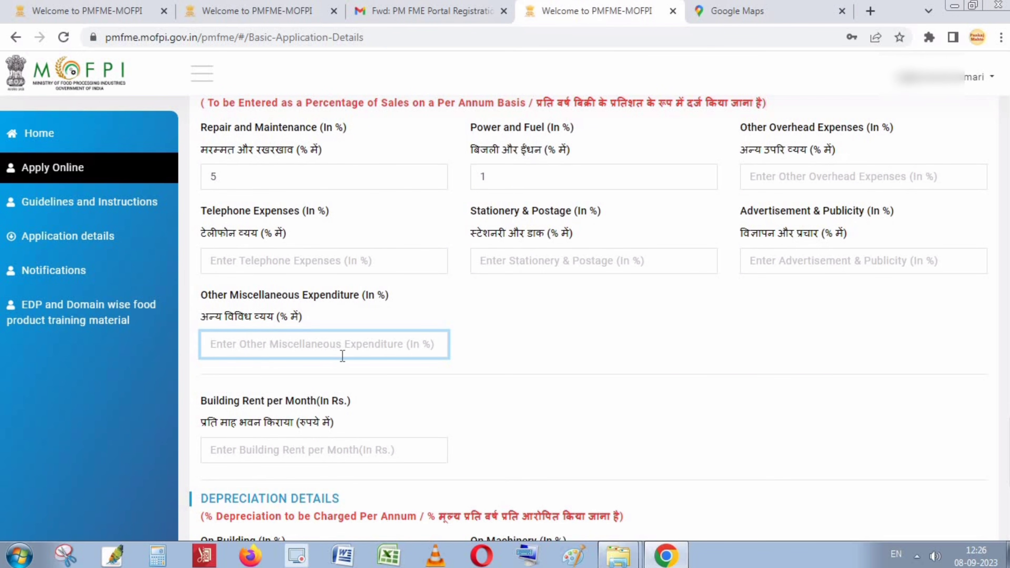
text(1)
click(684, 354)
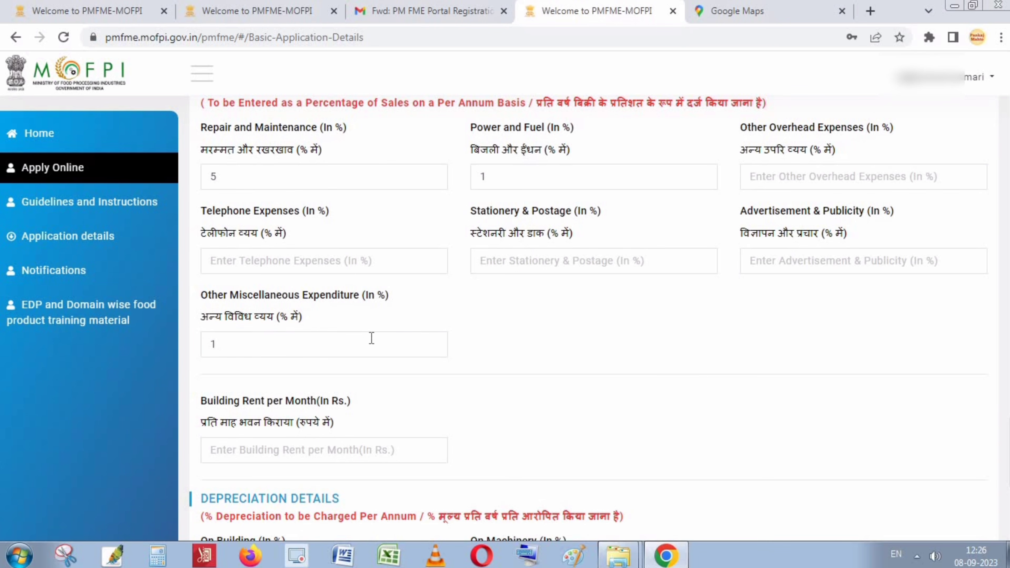
scroll(450, 230, down, 4)
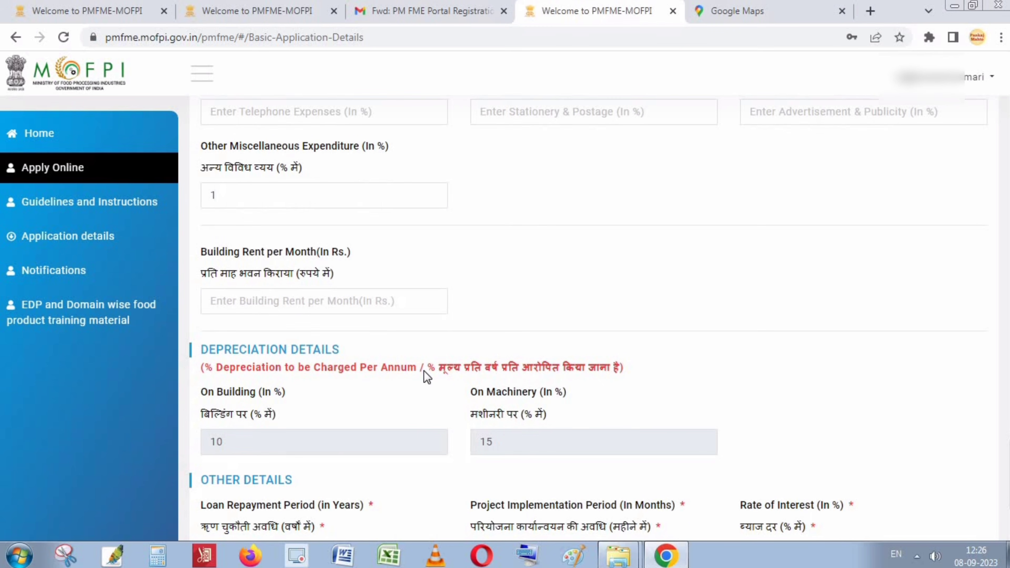
scroll(435, 276, up, 2)
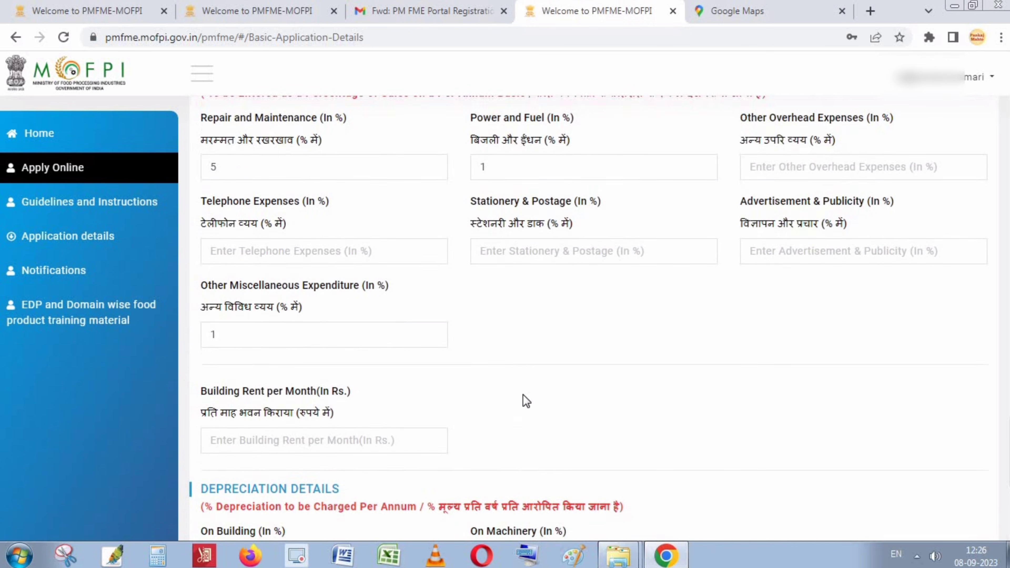
scroll(320, 403, down, 2)
click(225, 294)
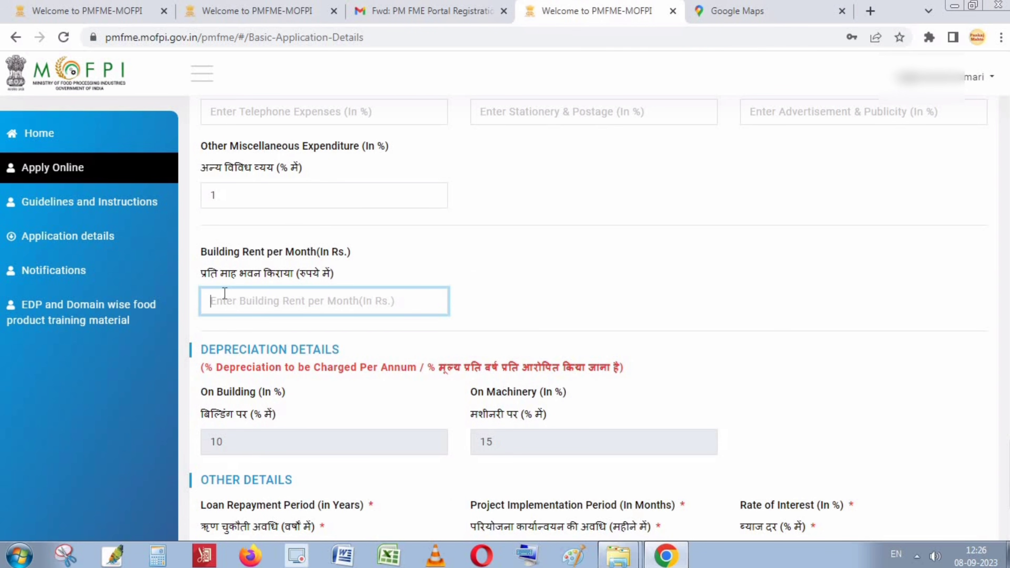
scroll(230, 294, down, 2)
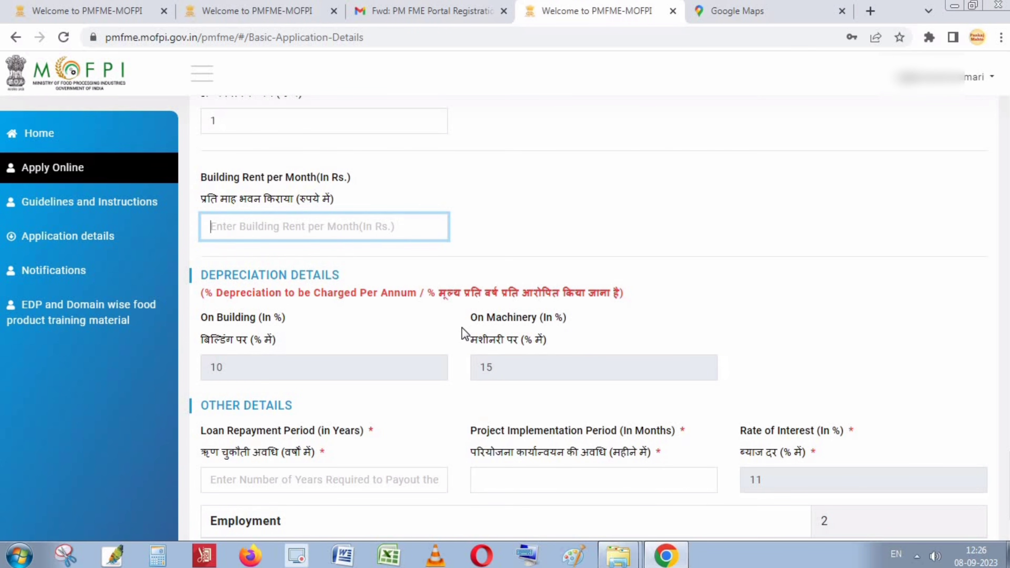
Leave building rent blank and enter a Loan Repayment Period of 5 years.
scroll(461, 333, down, 3)
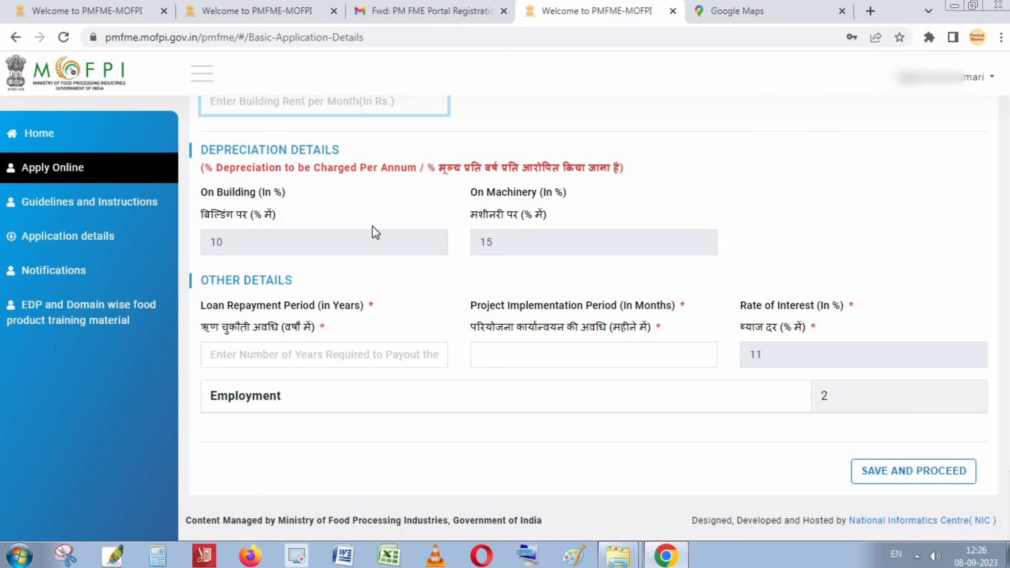
click(385, 246)
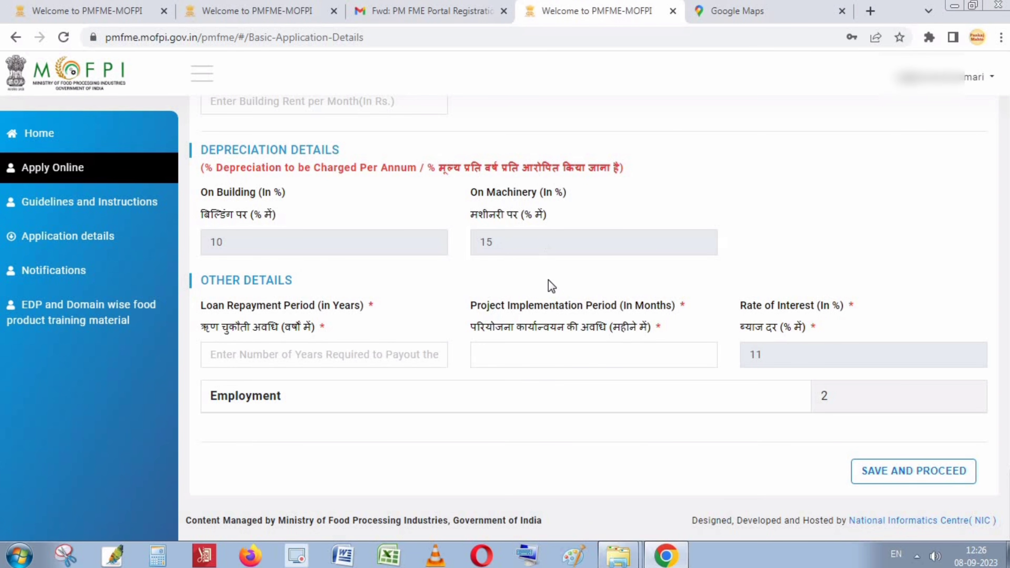
click(264, 358)
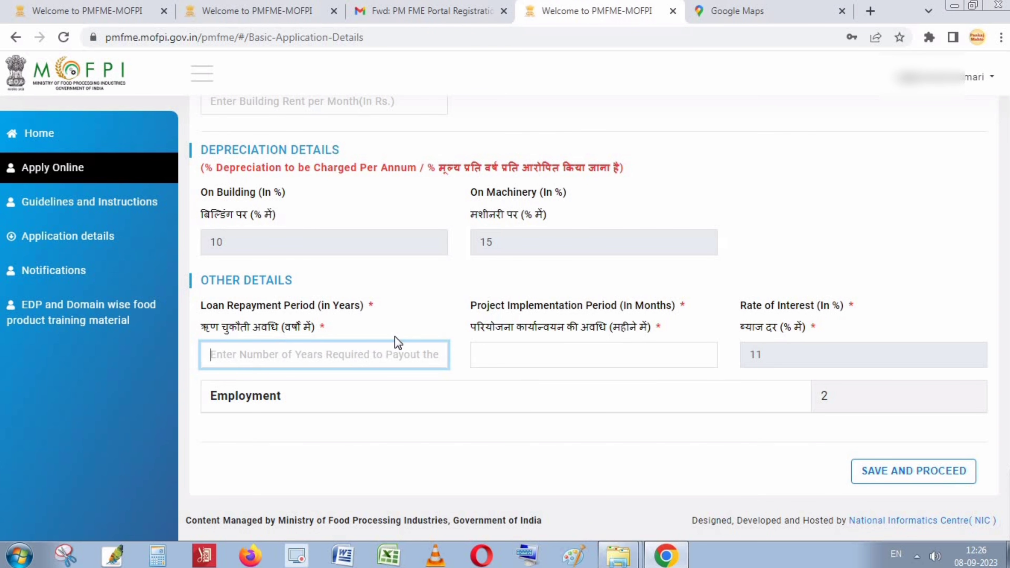
text(3)
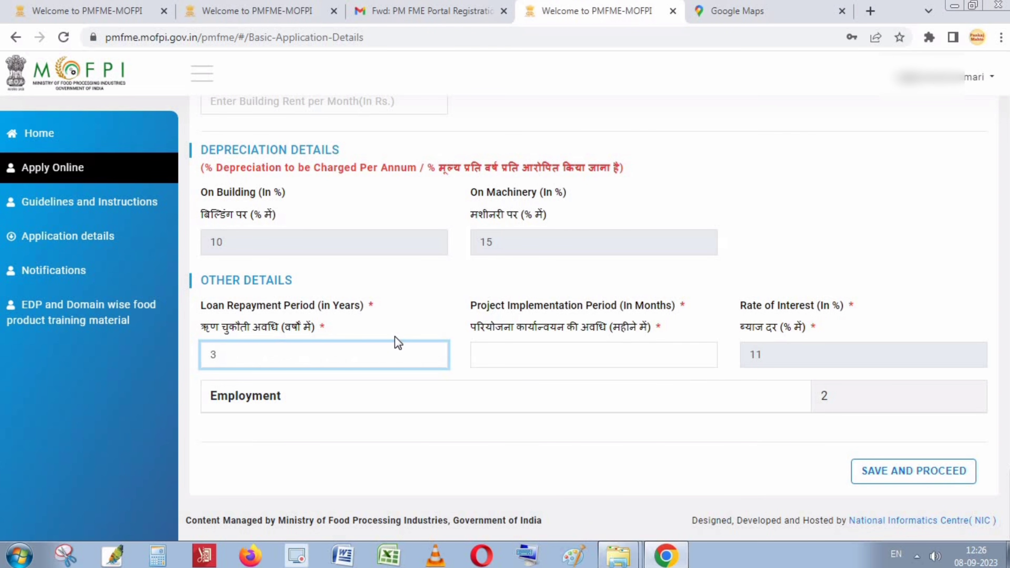
key(BackSpace)
text(5)
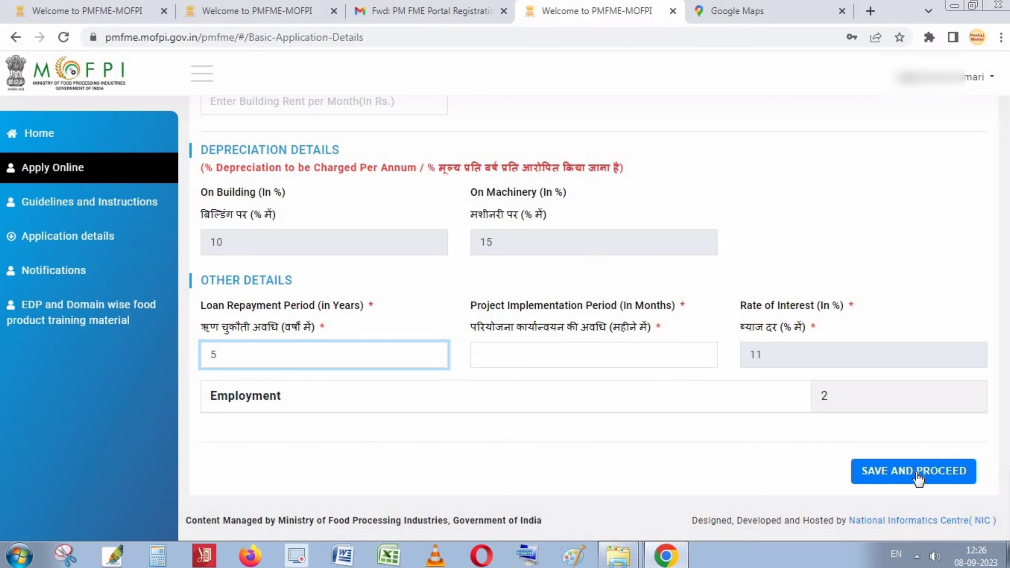
Enter a 4-month Project Implementation Period, save the financial details, and open Application details.
click(934, 478)
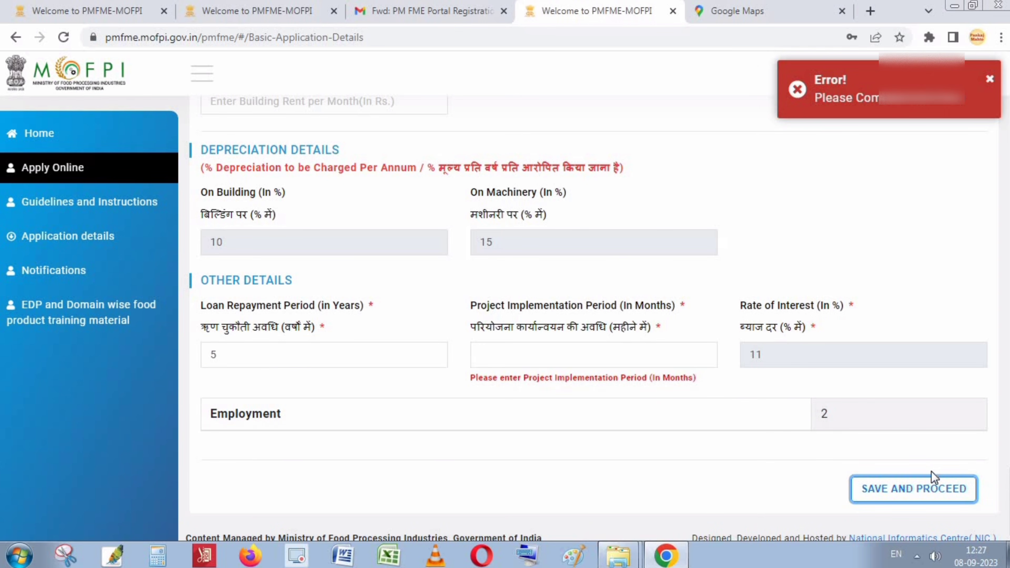
click(568, 353)
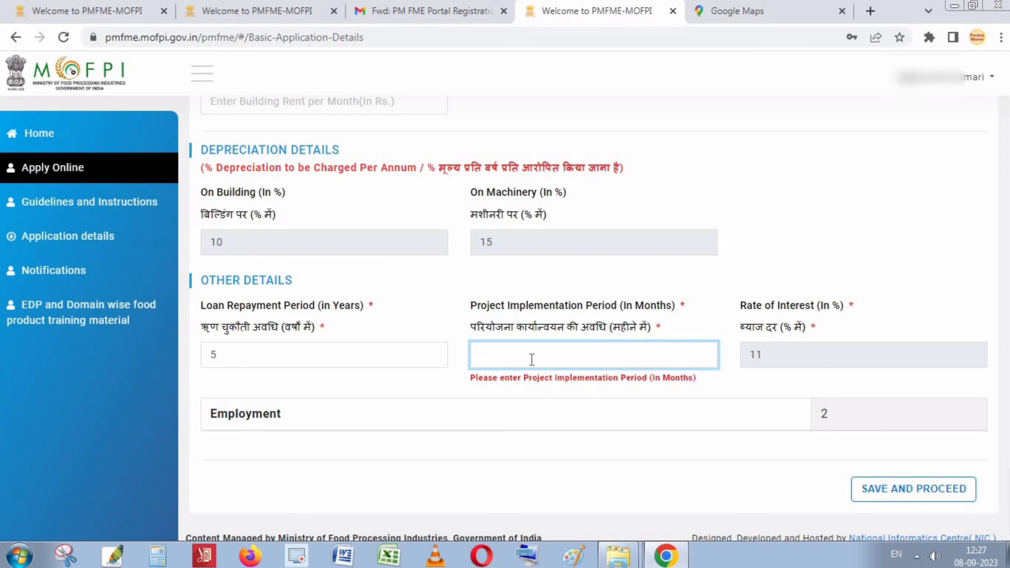
text(5)
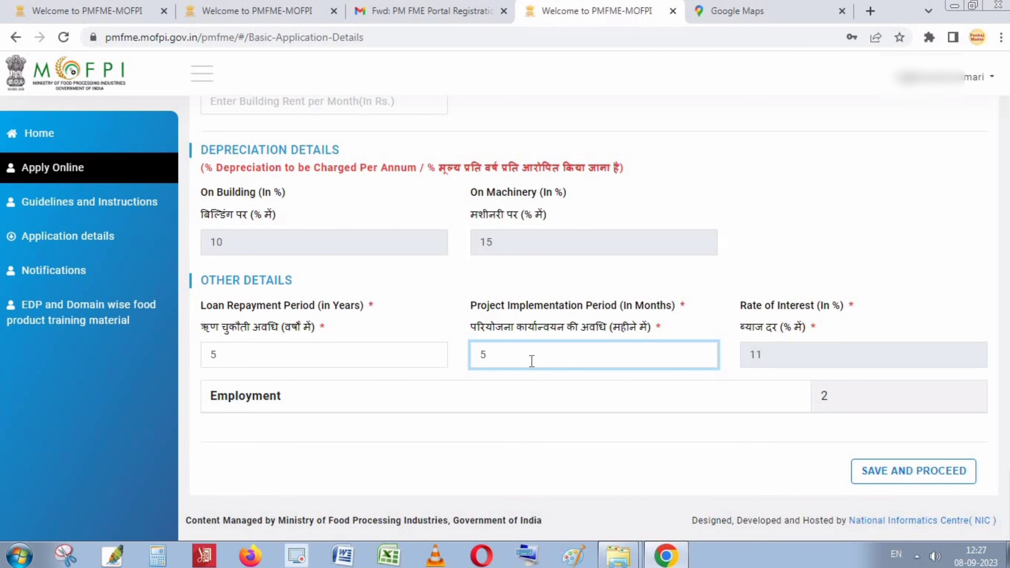
click(584, 420)
click(514, 350)
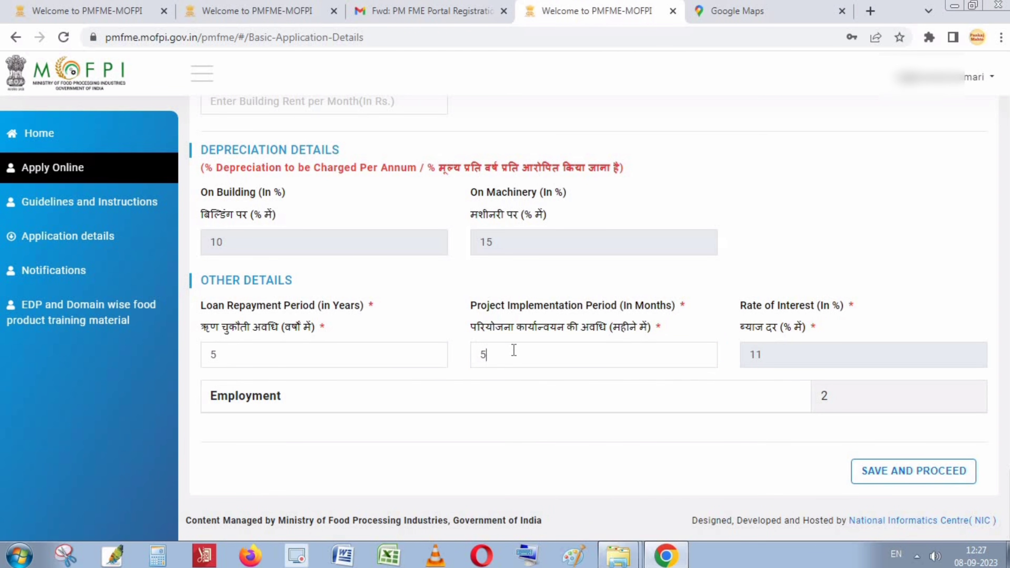
key(BackSpace)
text(4)
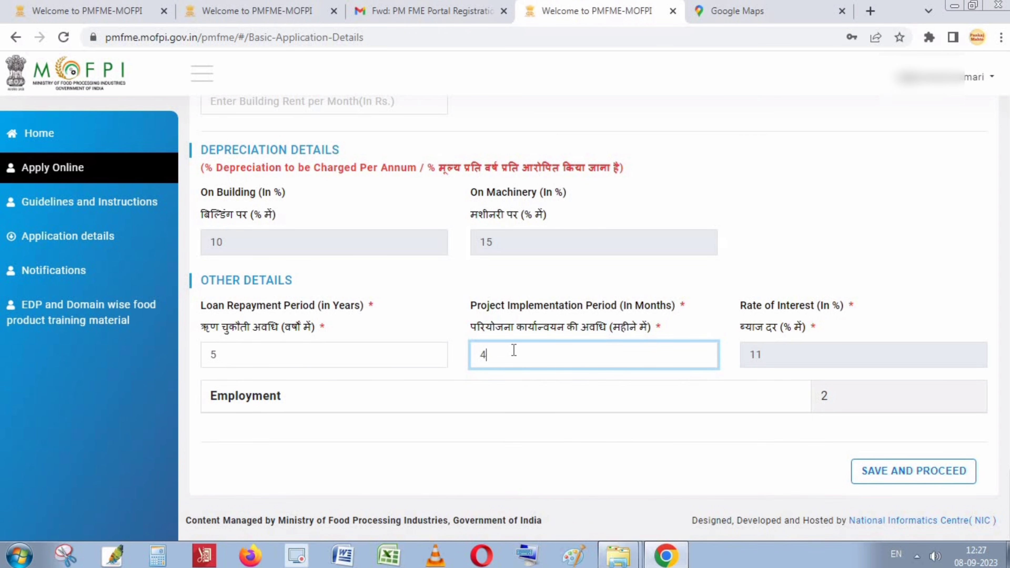
click(594, 470)
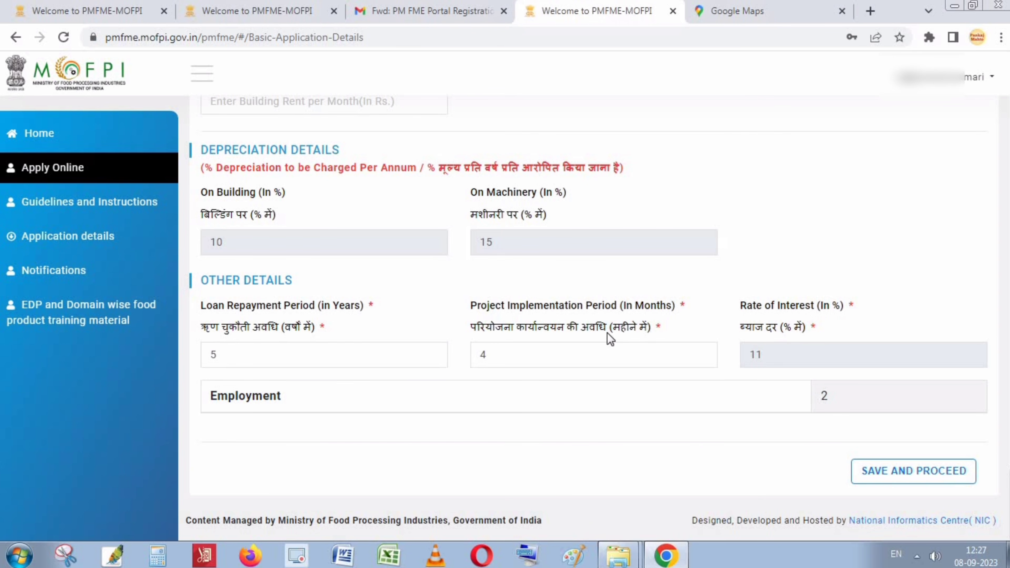
click(927, 480)
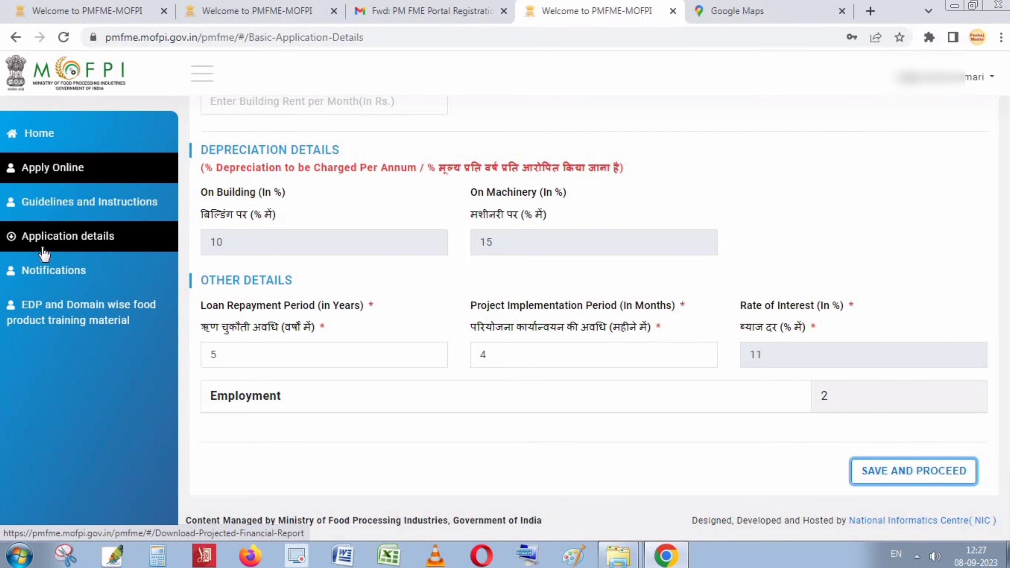
click(86, 238)
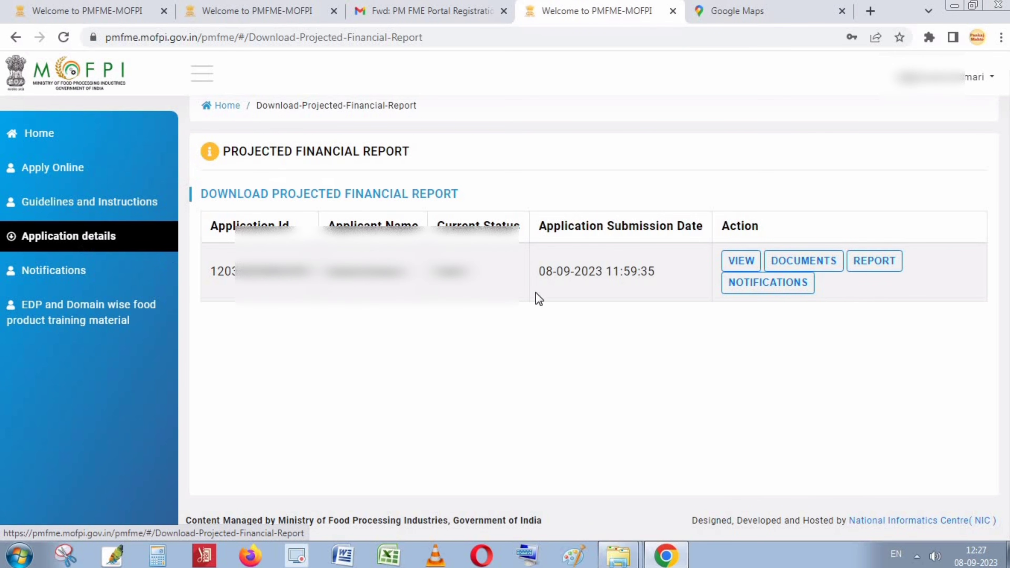
Generate the projected financial report PDF and scroll to the Means of Financing tables on page 4.
click(872, 264)
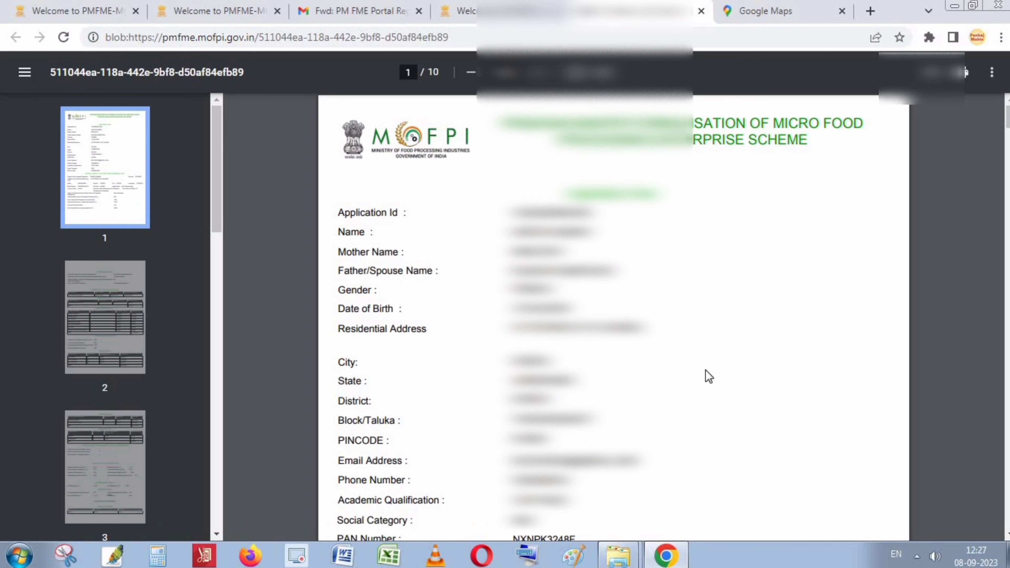
drag(1009, 113, 1007, 201)
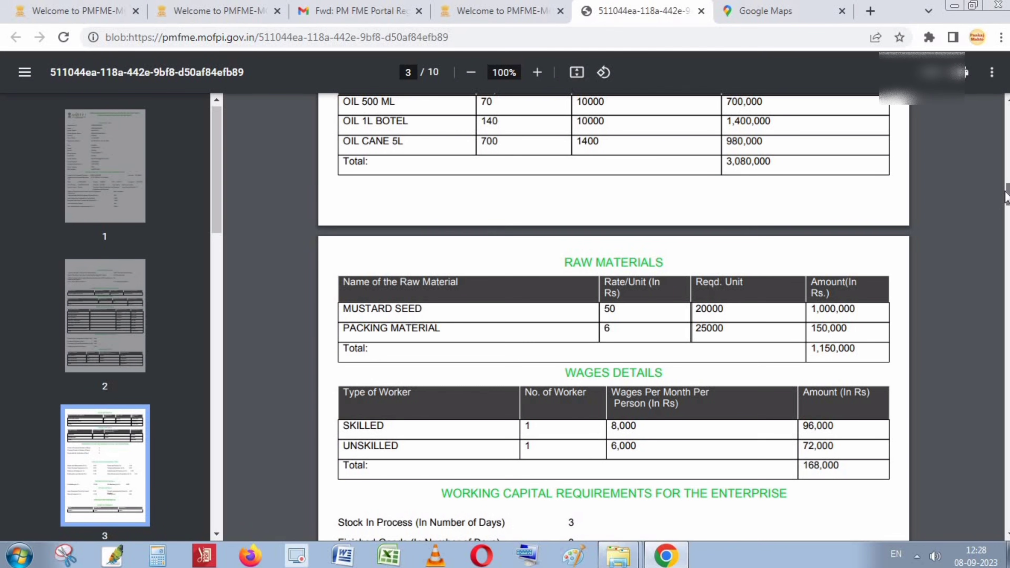
scroll(692, 340, down, 15)
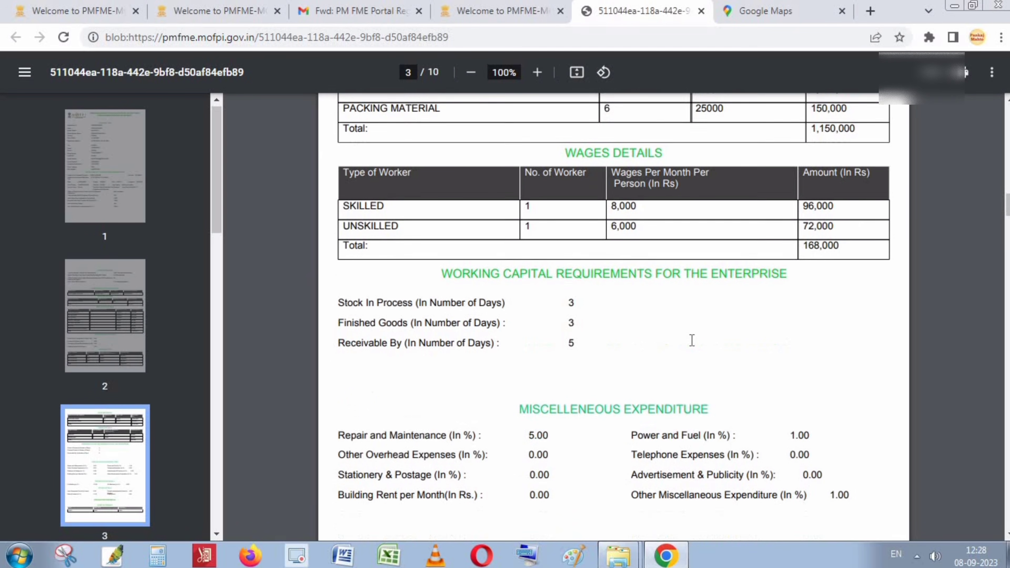
scroll(692, 340, down, 13)
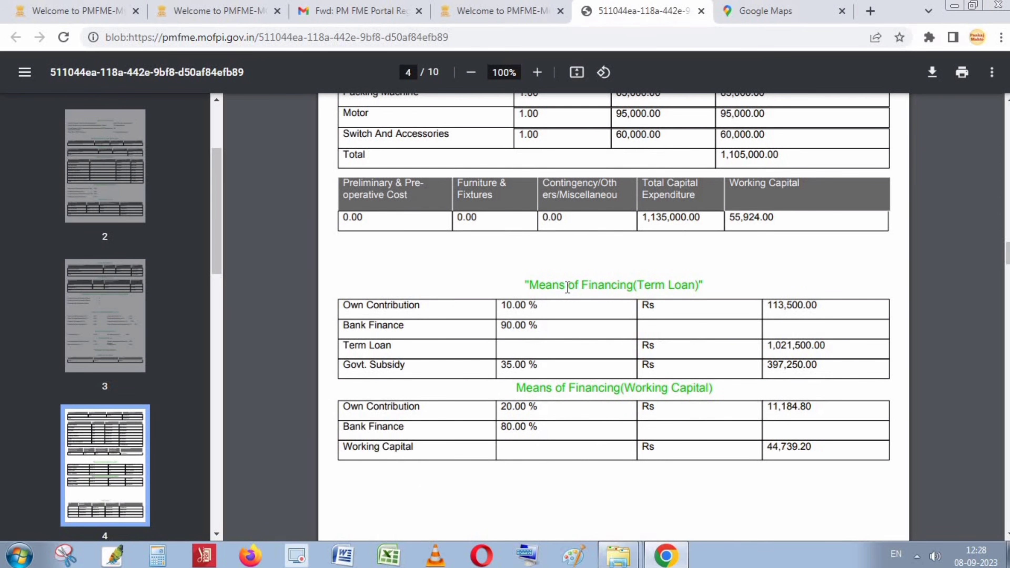
Highlight the Own Contribution 113,500.00, 90.00% bank finance share and Term Loan 1,021,500.00 figures.
drag(530, 286, 674, 285)
scroll(734, 294, down, 1)
scroll(734, 294, down, 1)
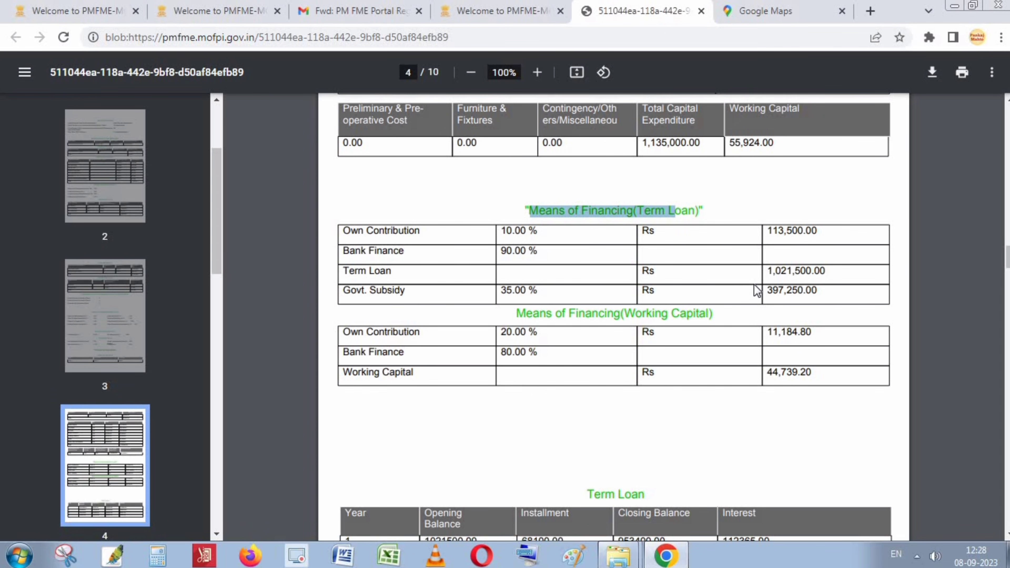
click(791, 305)
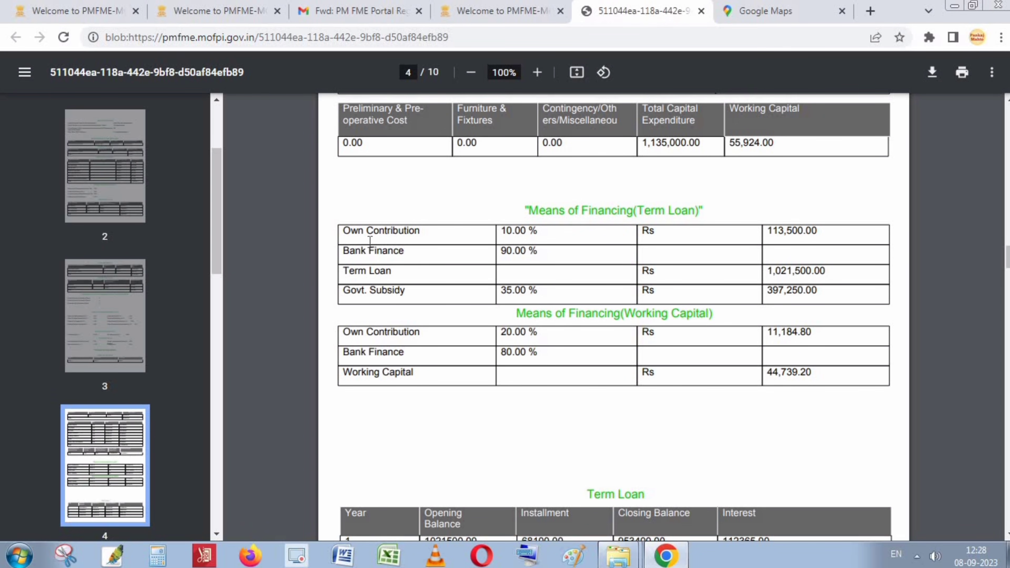
triple_click(792, 232)
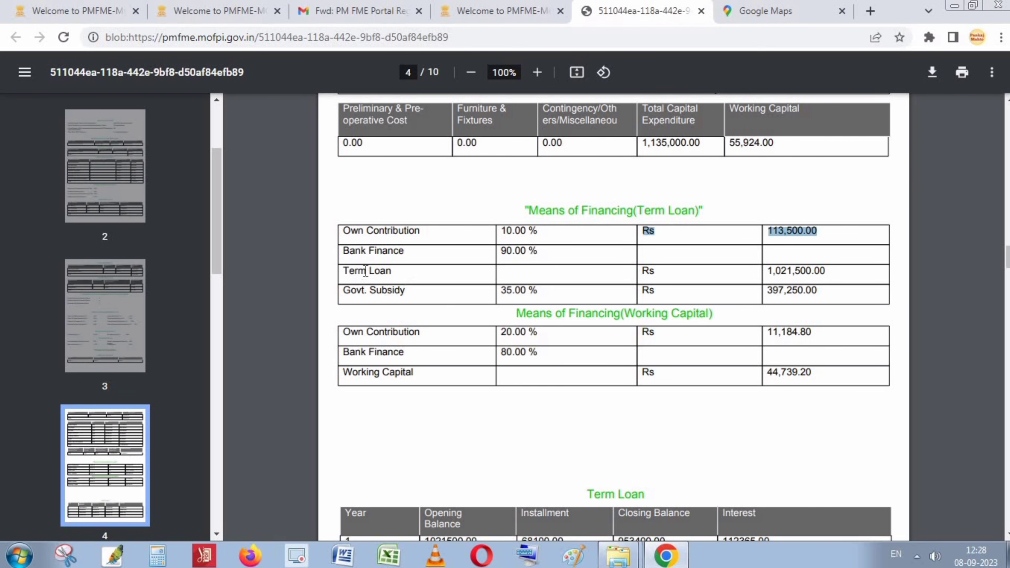
triple_click(520, 250)
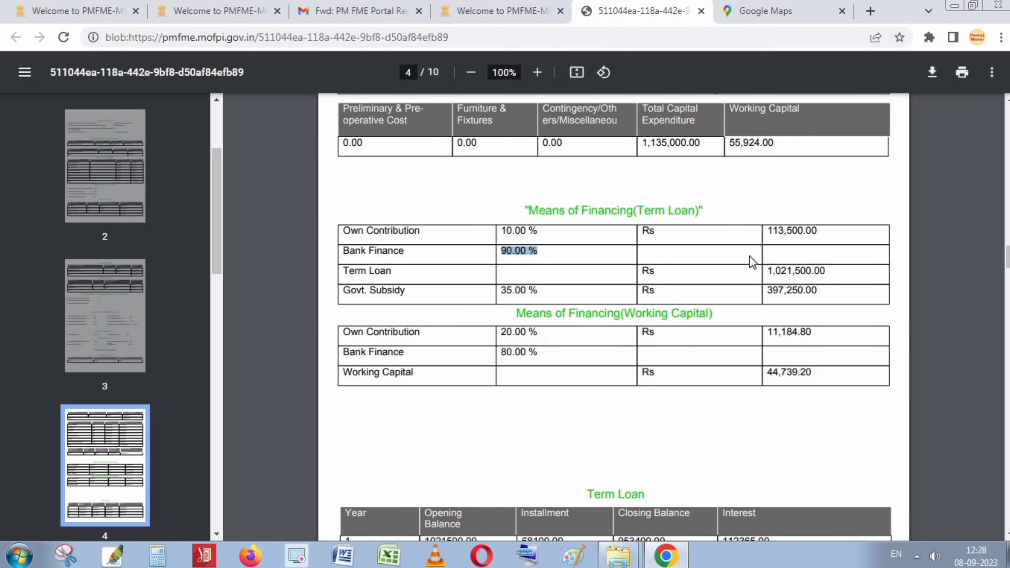
double_click(789, 269)
drag(788, 270, 792, 270)
double_click(792, 272)
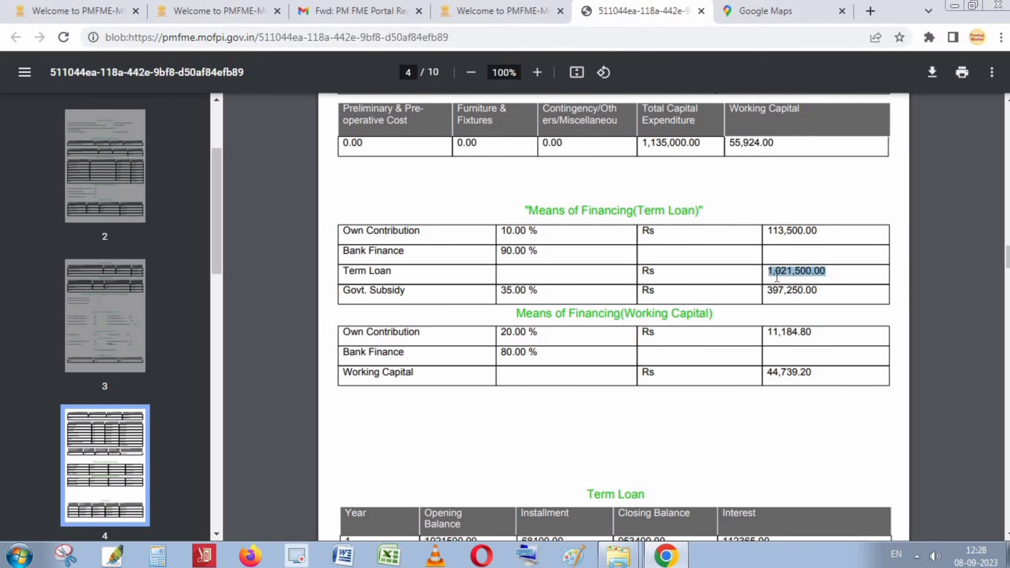
drag(821, 274, 830, 275)
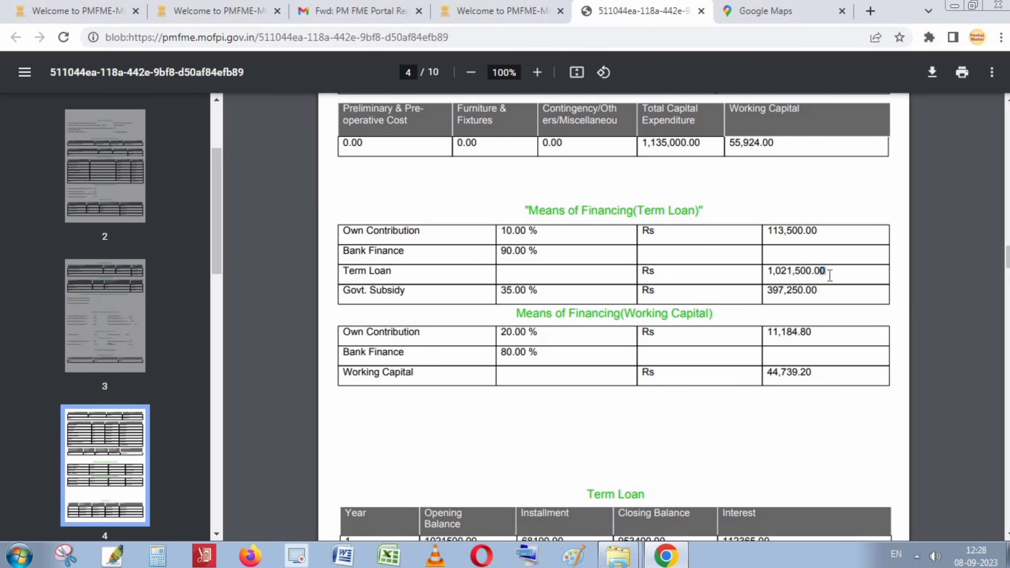
Highlight the 397,250.00 subsidy and working capital rows, then scroll to the Term Loan schedule.
triple_click(781, 293)
double_click(794, 296)
drag(796, 296, 799, 296)
triple_click(780, 374)
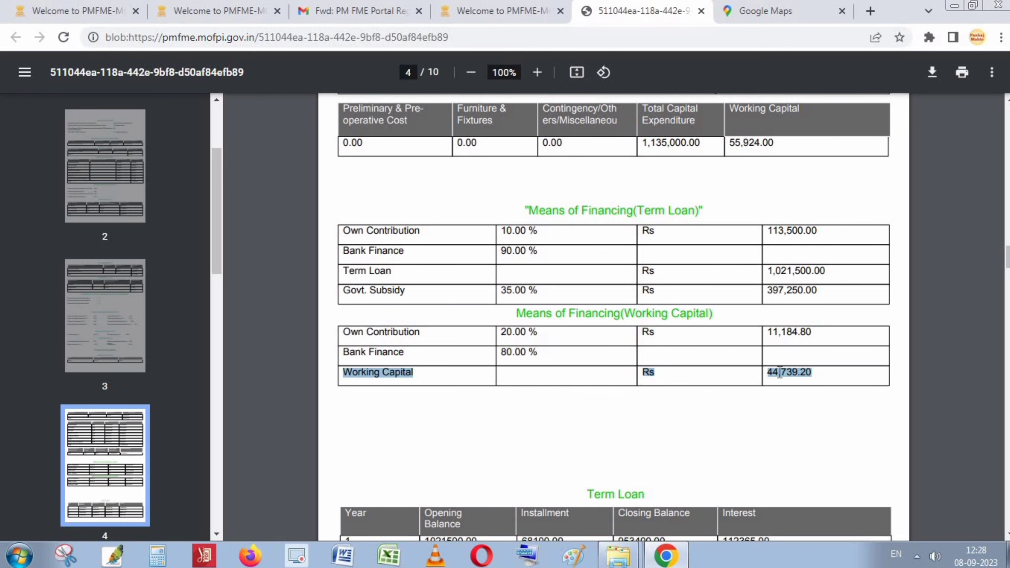
triple_click(769, 331)
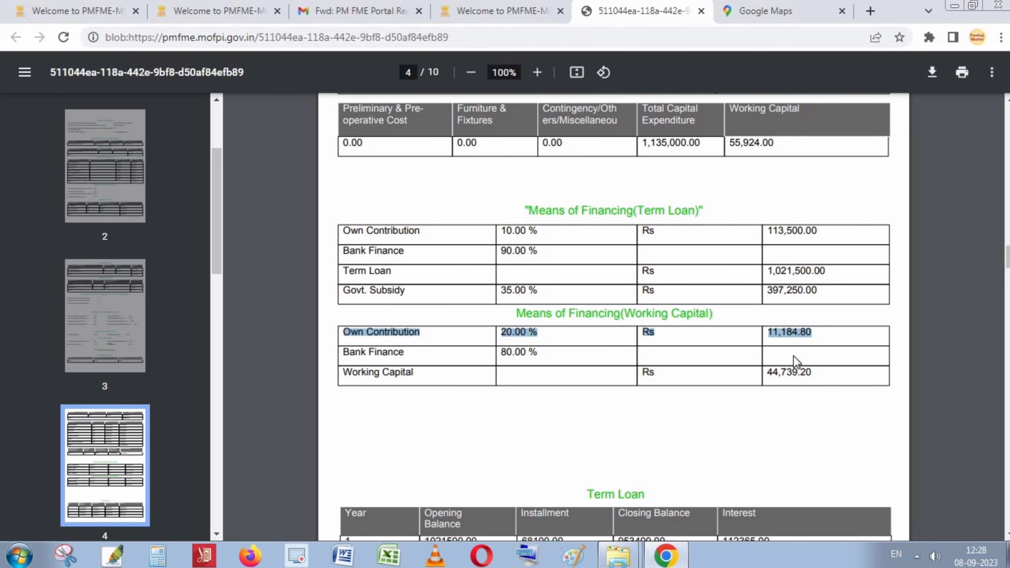
click(815, 378)
scroll(575, 300, down, 2)
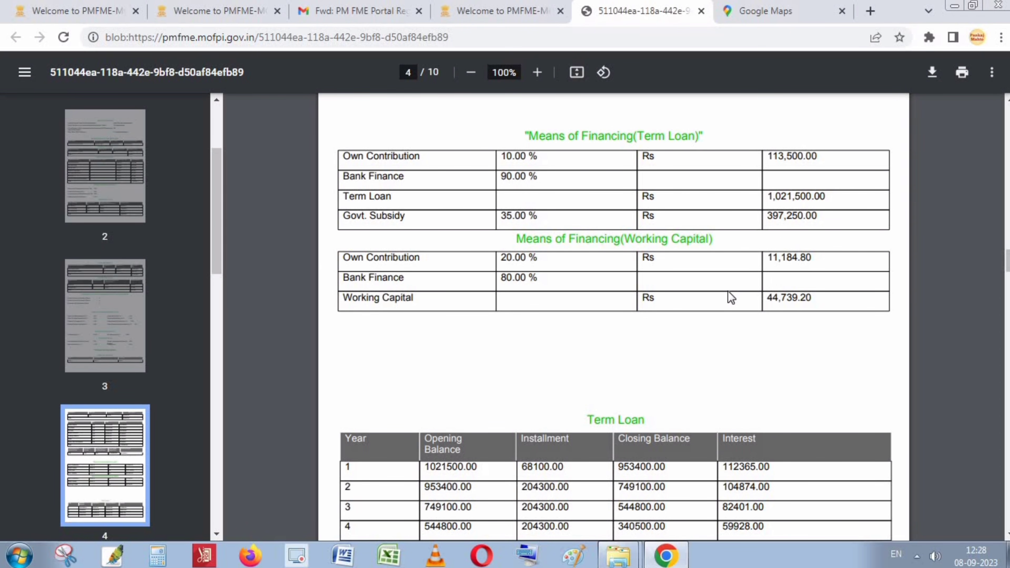
scroll(728, 292, down, 2)
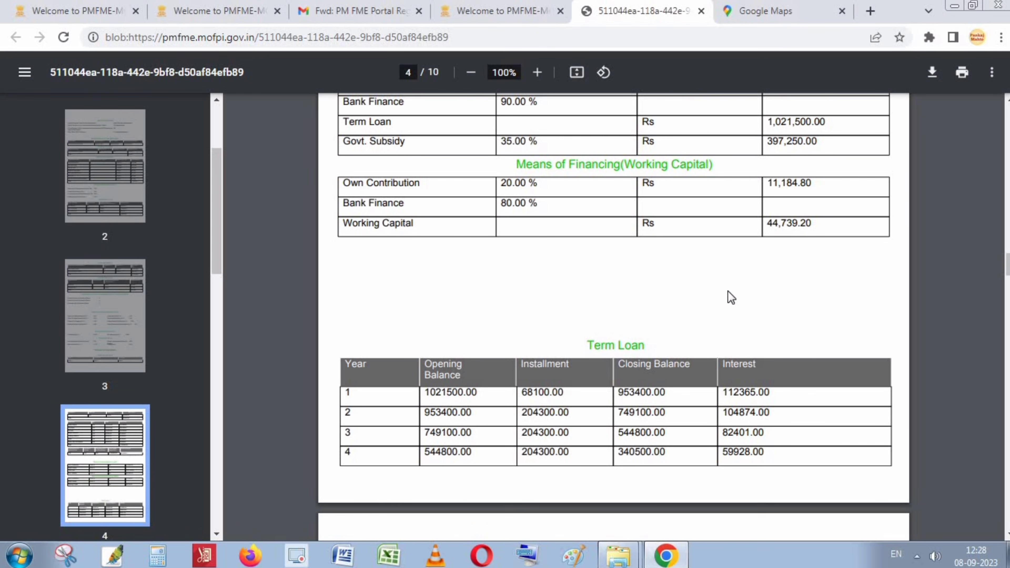
scroll(729, 292, down, 2)
Scroll through the later report pages and highlight the Average D.S.C.R values.
scroll(728, 290, down, 10)
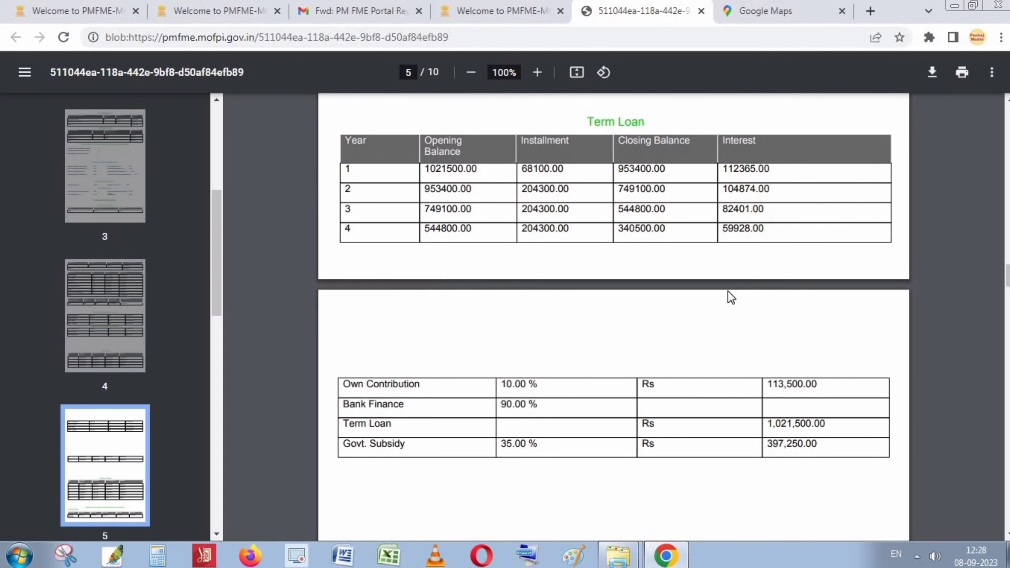
scroll(614, 317, down, 20)
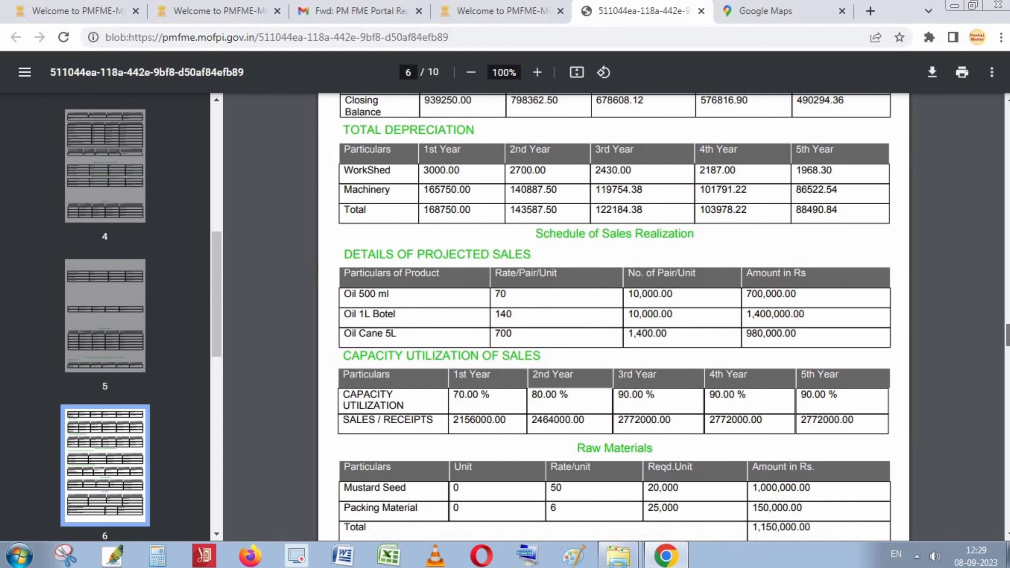
drag(1007, 361, 1008, 468)
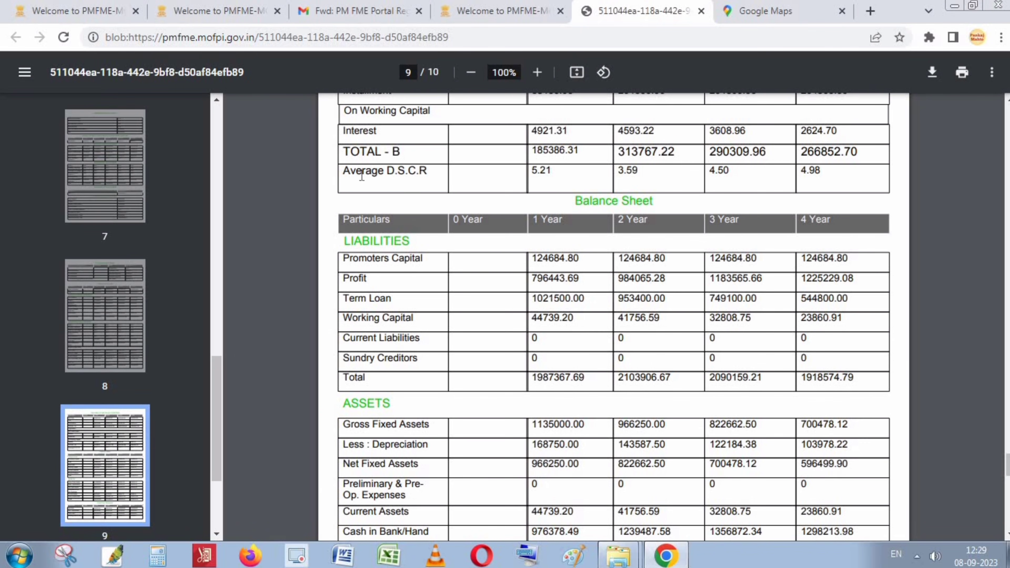
drag(355, 175, 430, 175)
click(543, 174)
drag(643, 172, 652, 181)
click(733, 176)
triple_click(547, 174)
click(547, 173)
Highlight the first-year Net Profit Ratio 36.94% and Current Ratio 0.24, then return to the portal.
scroll(775, 334, down, 15)
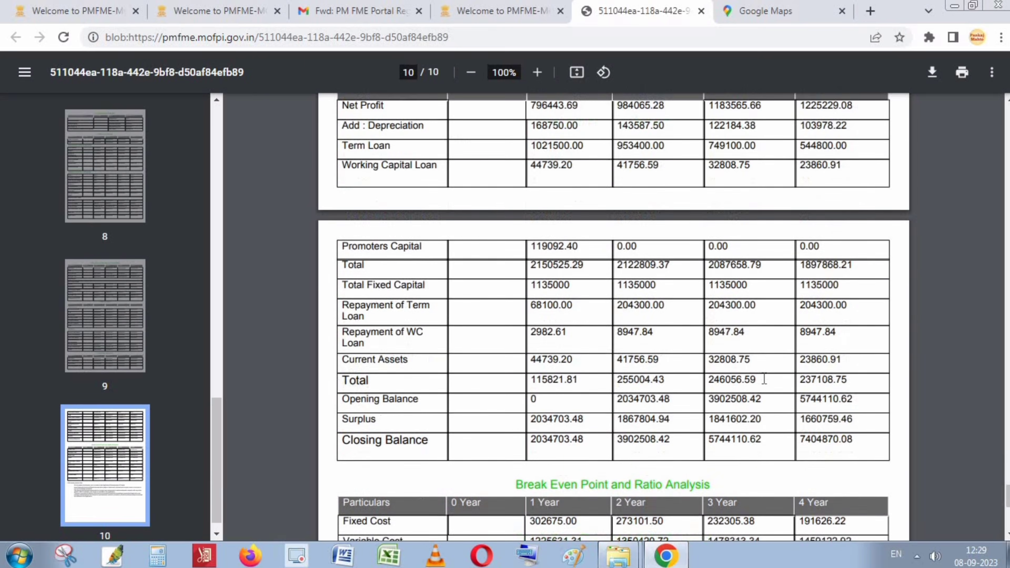
scroll(769, 384, down, 5)
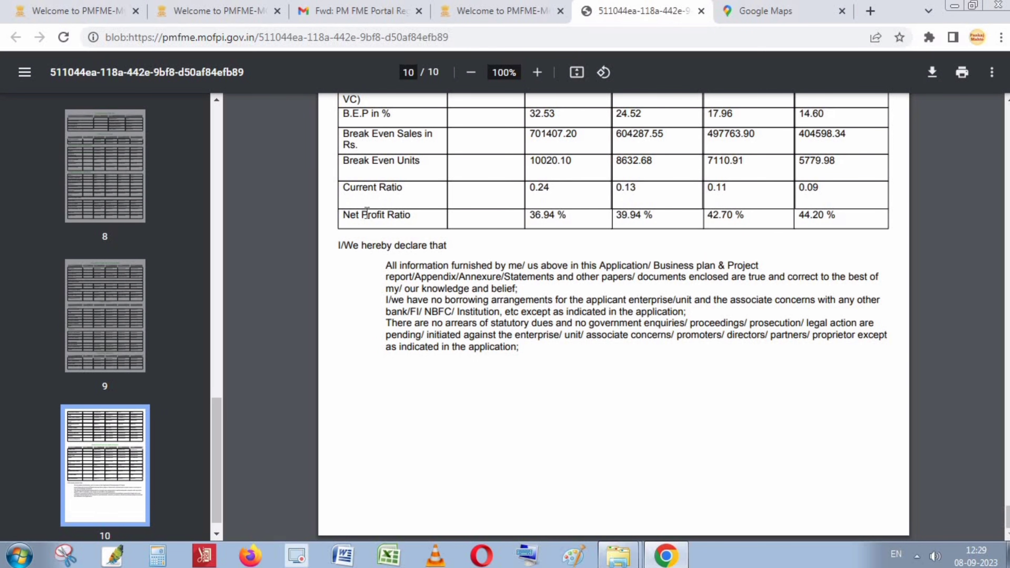
triple_click(552, 217)
triple_click(554, 221)
click(554, 221)
triple_click(554, 221)
double_click(560, 192)
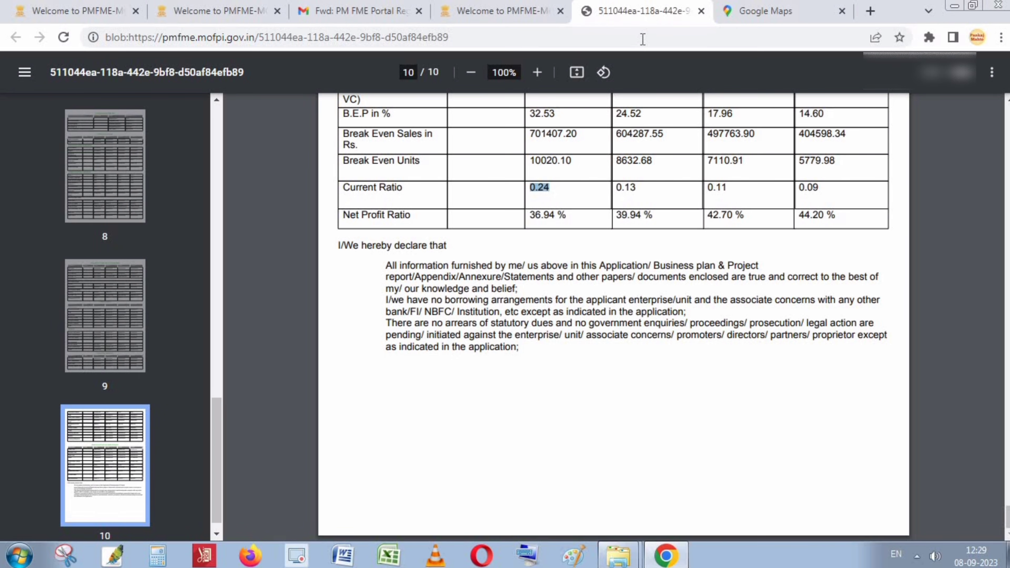
click(490, 10)
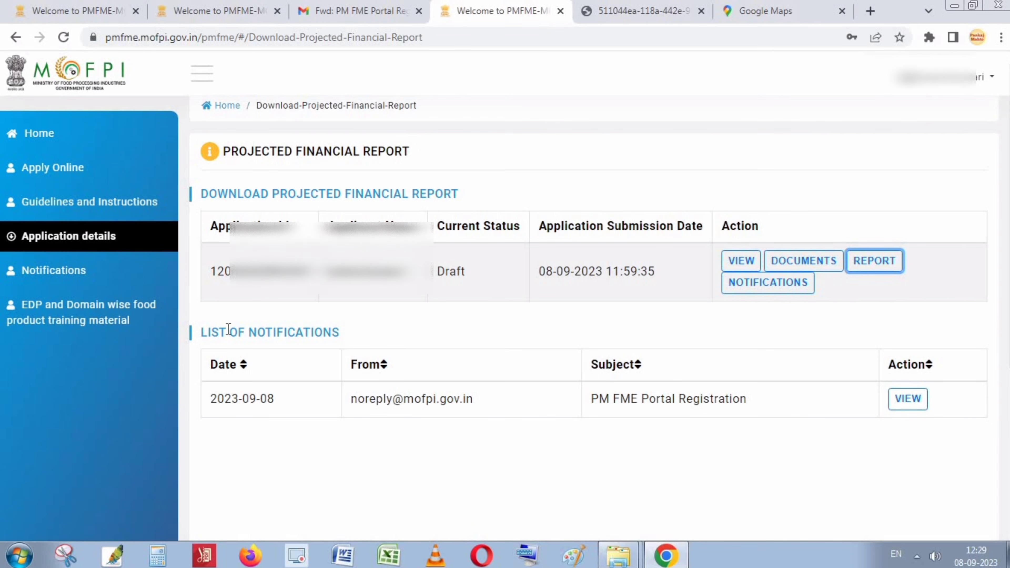
Reopen the online application form at its financial details section.
click(54, 177)
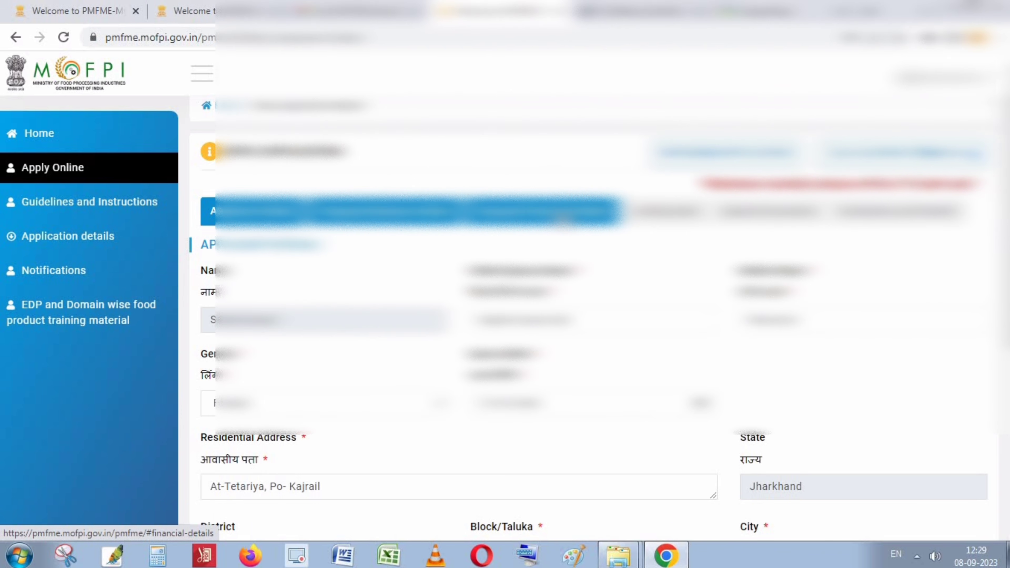
click(562, 218)
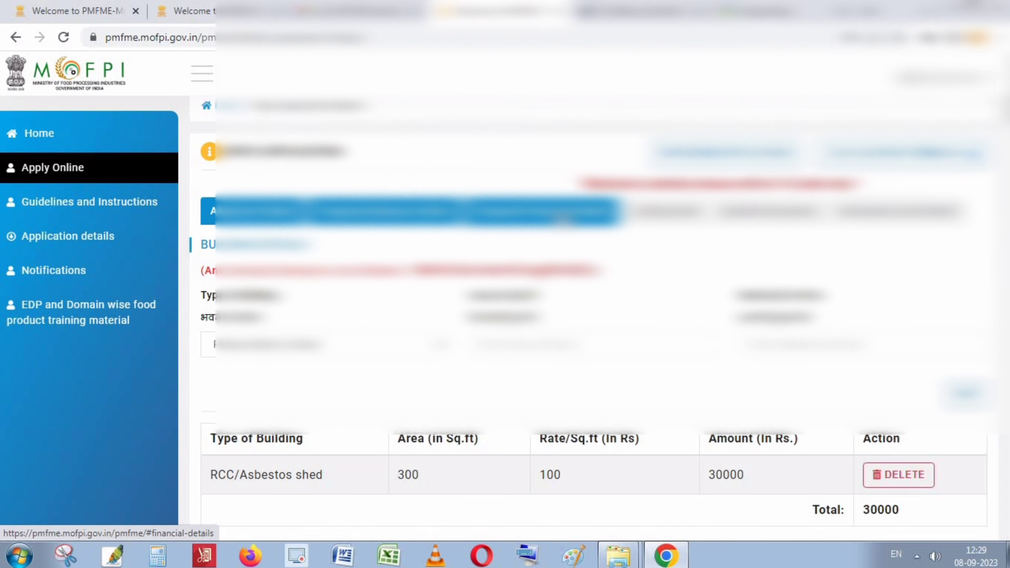
scroll(603, 372, down, 15)
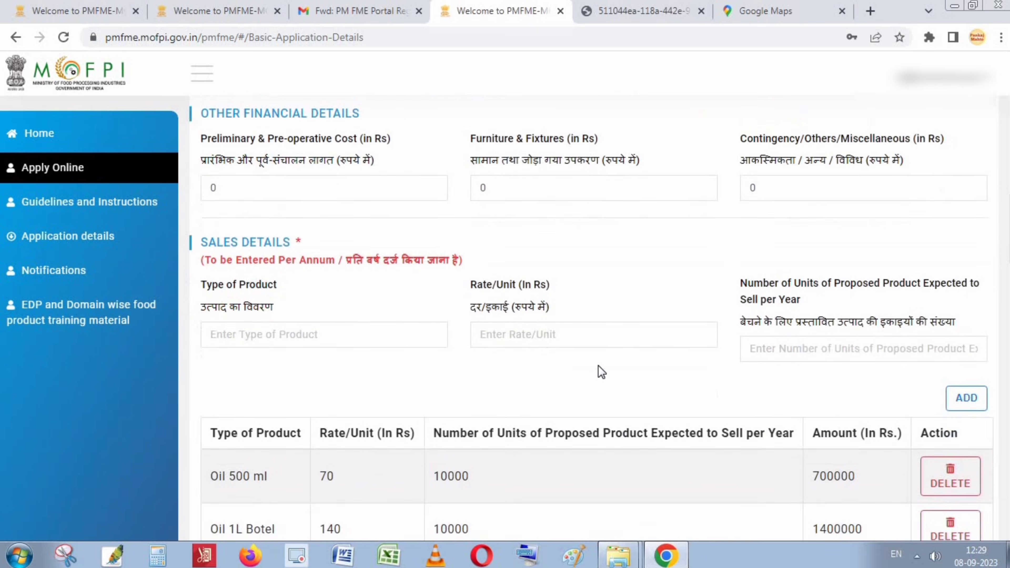
scroll(601, 372, down, 15)
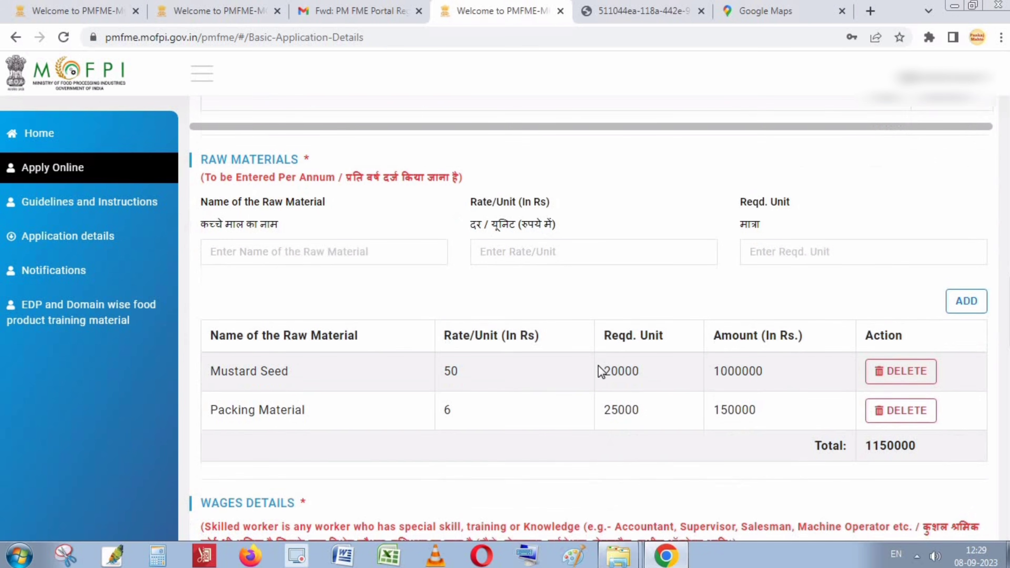
scroll(601, 372, down, 15)
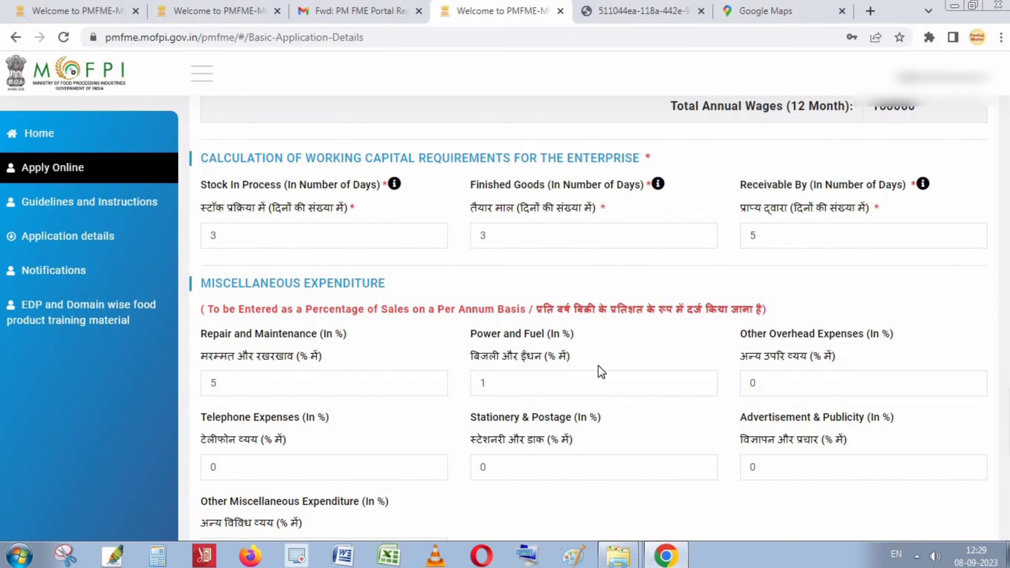
scroll(602, 372, down, 10)
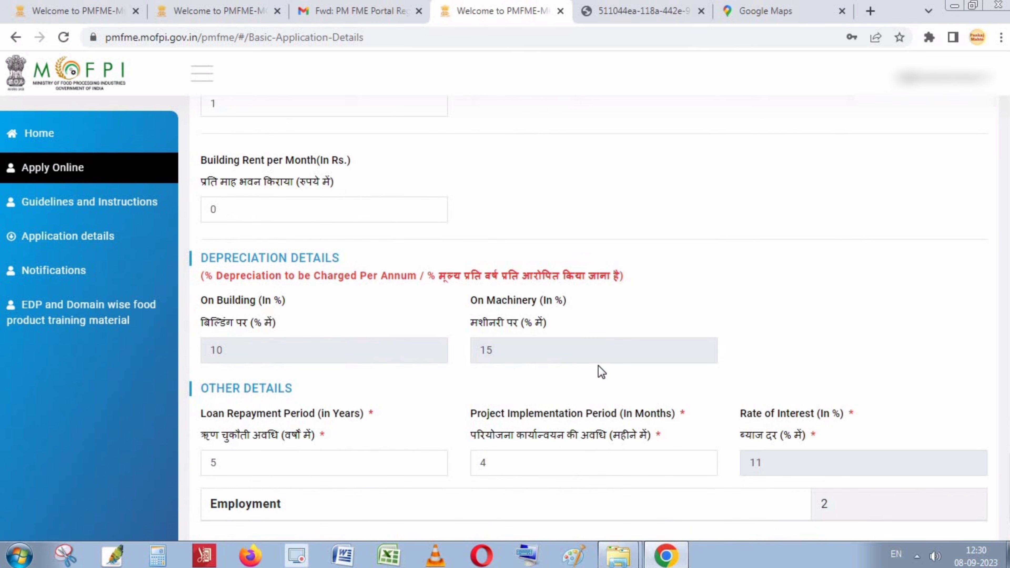
scroll(602, 372, up, 5)
scroll(602, 372, up, 7)
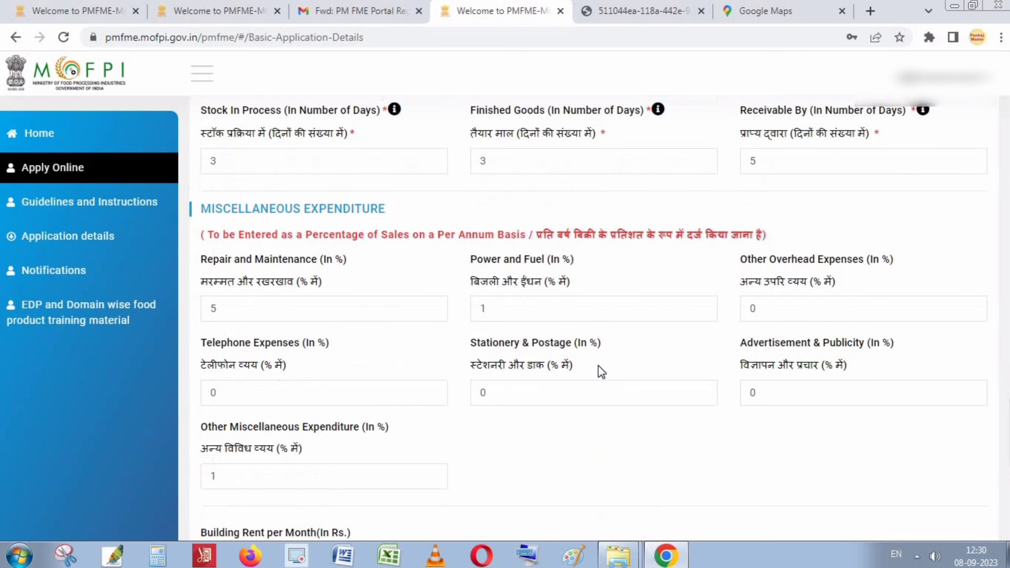
scroll(599, 374, down, 2)
Revise Stock In Process, Finished Goods and Receivable days to 5, 5 and 7, and save.
click(254, 236)
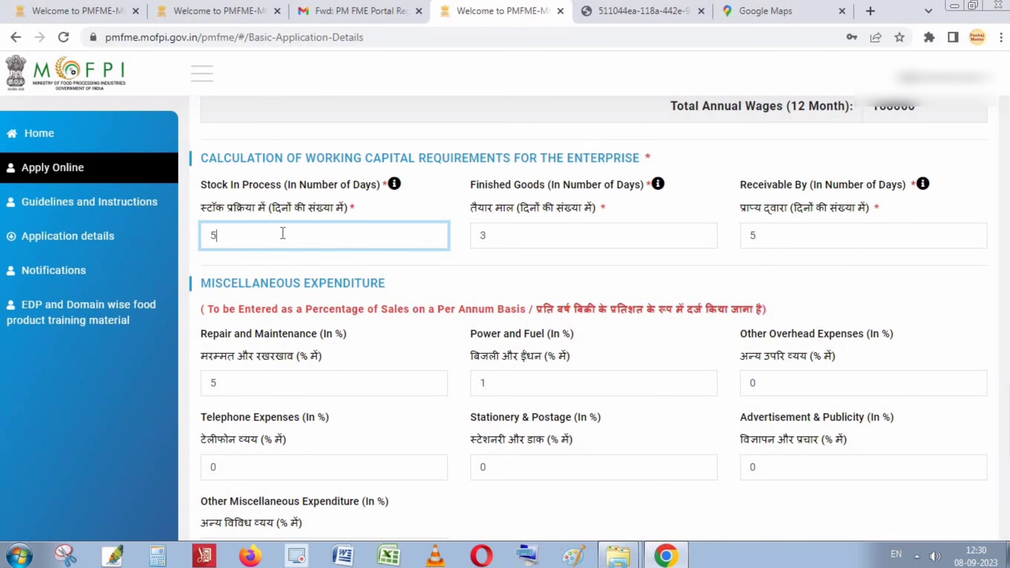
click(519, 231)
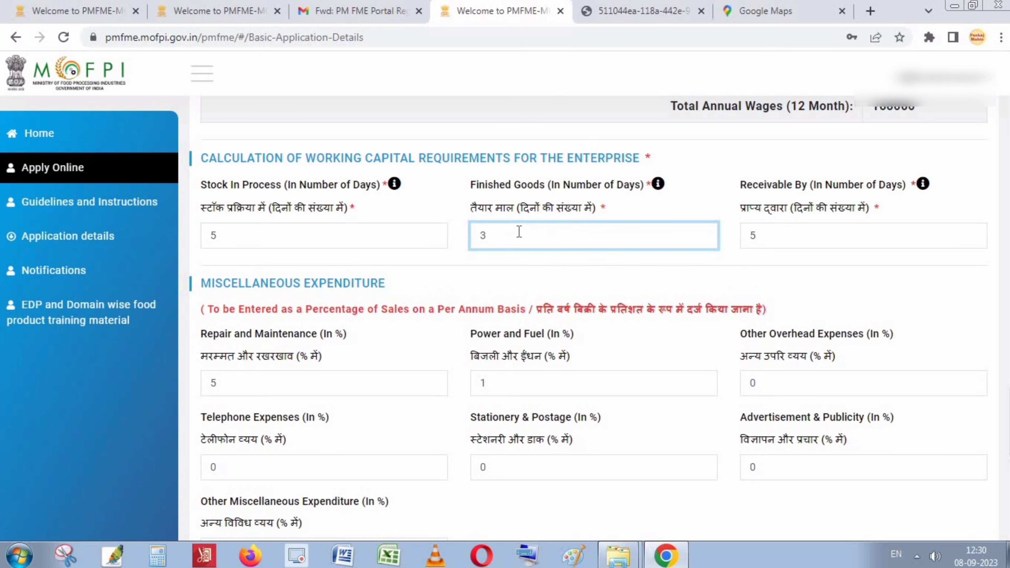
click(783, 243)
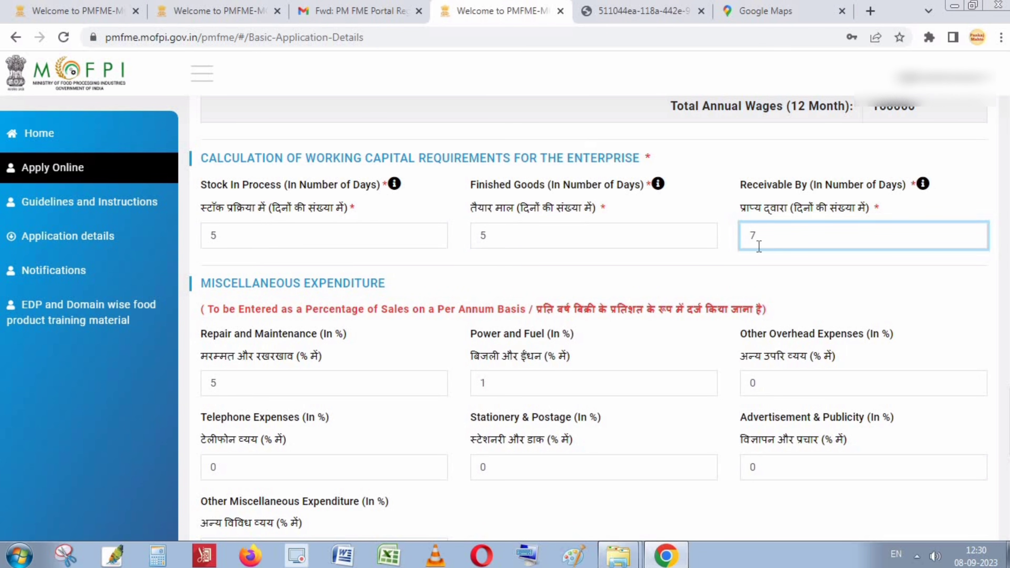
scroll(981, 354, down, 8)
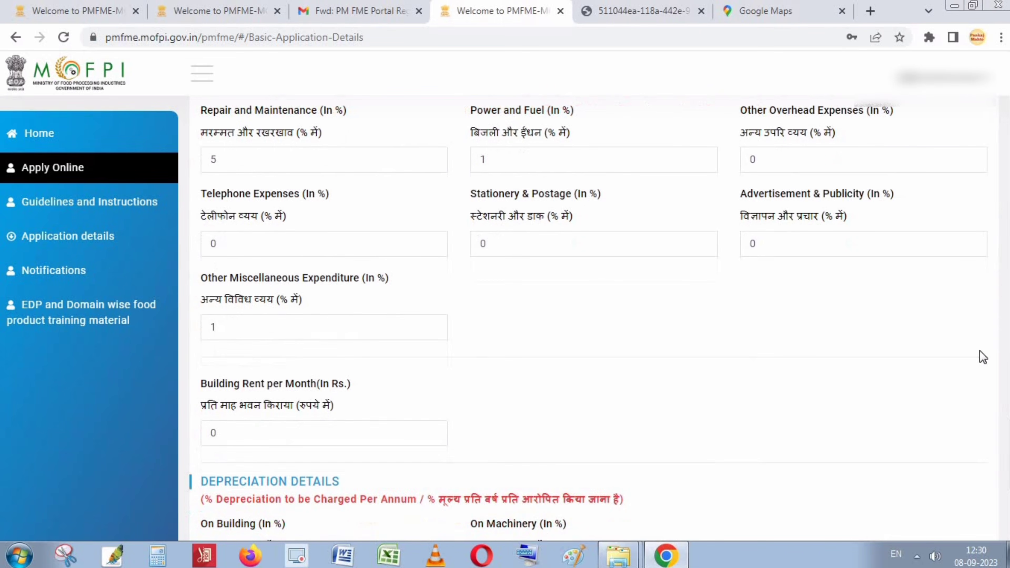
click(939, 484)
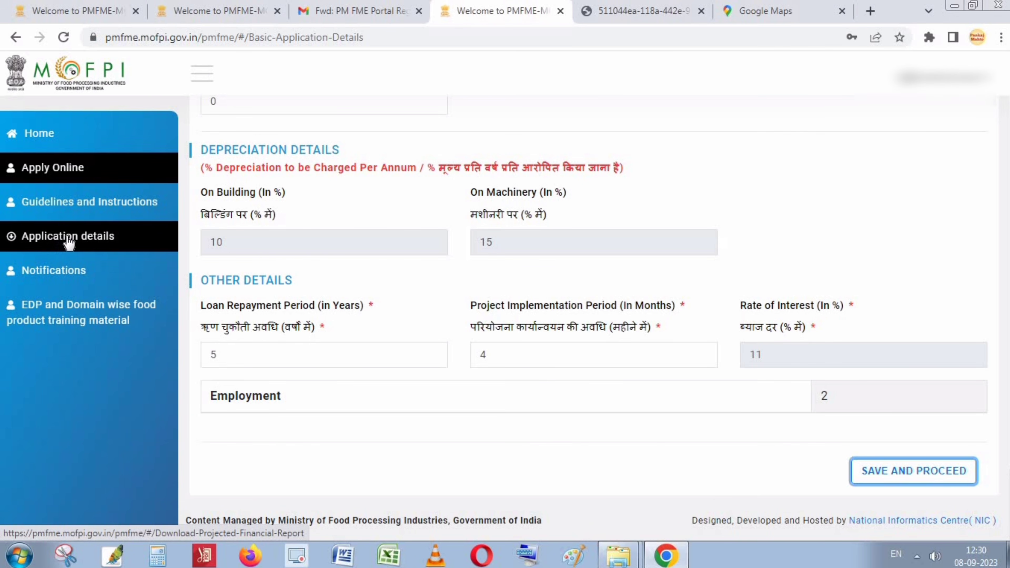
click(59, 238)
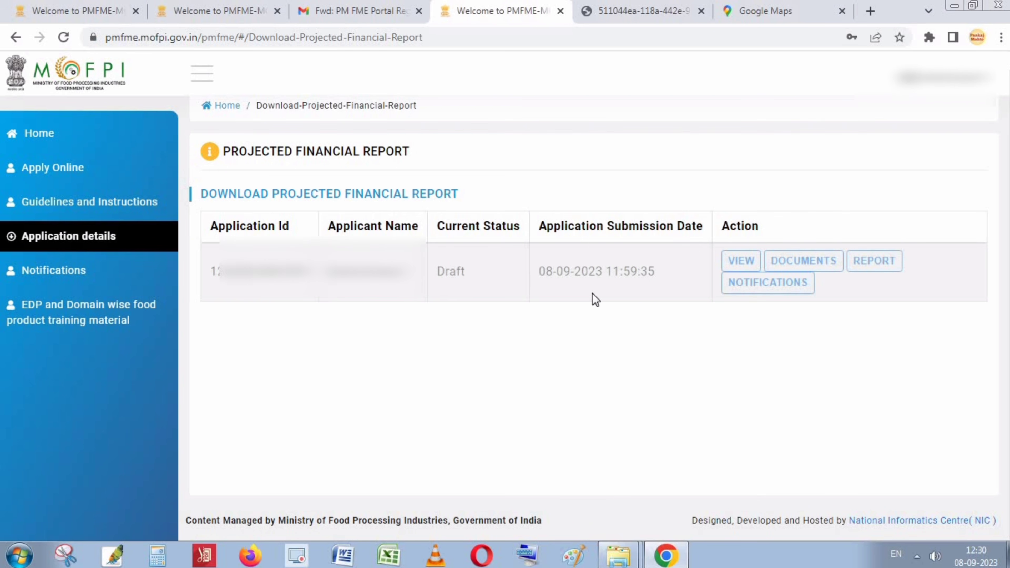
Open the regenerated report and highlight working capital 69,112.54 and own contribution 17,278.13 on page 4.
click(878, 262)
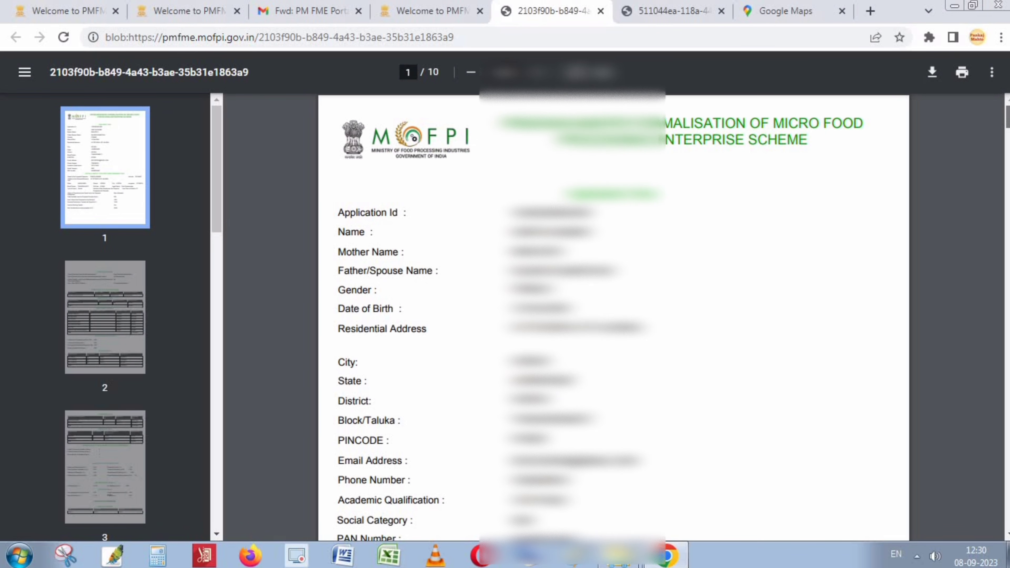
drag(1007, 119, 1007, 263)
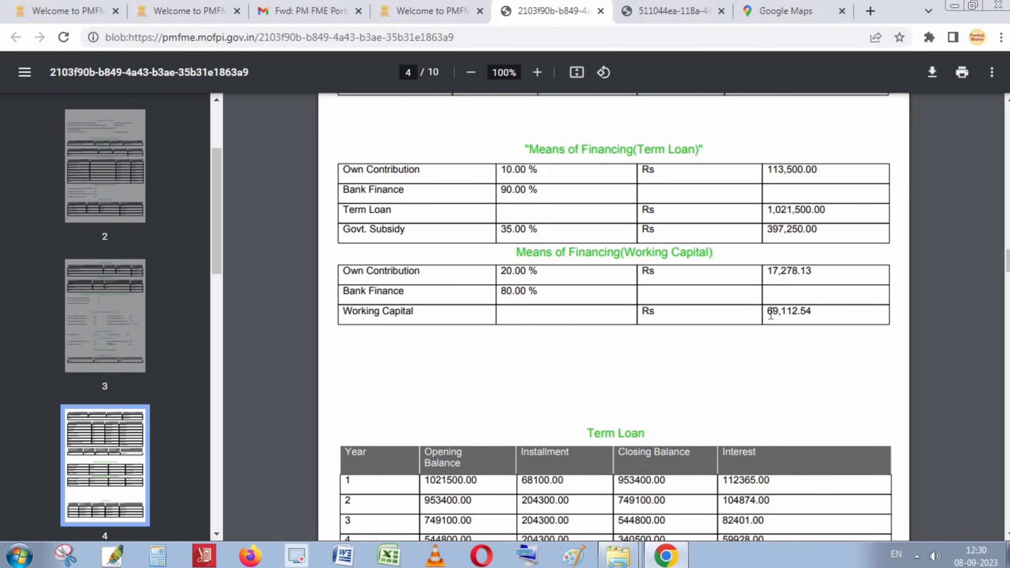
mouse_move(771, 315)
mouse_down()
mouse_move(820, 314)
mouse_move(773, 312)
mouse_up()
drag(766, 272, 813, 272)
drag(624, 251, 704, 243)
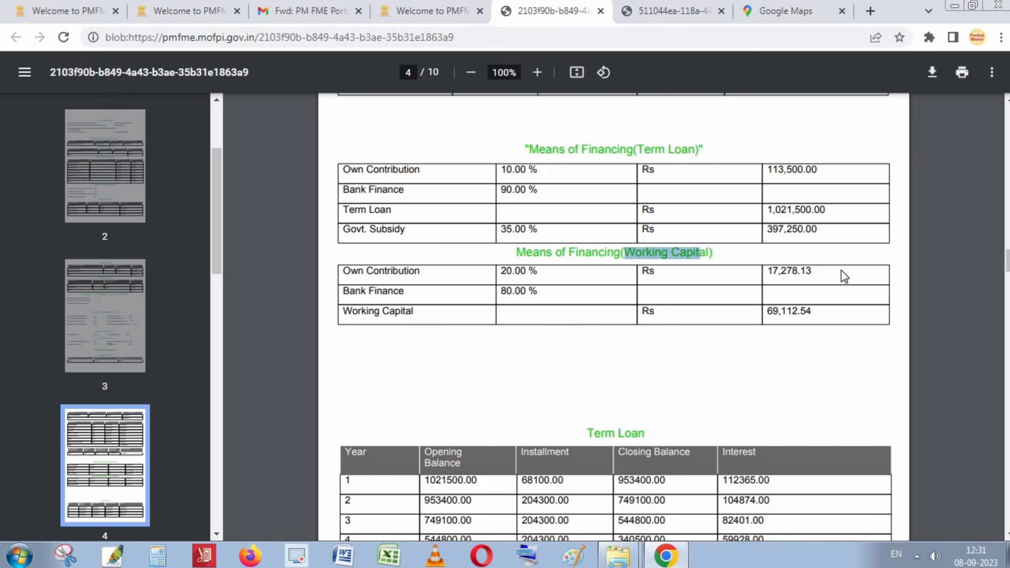
Scroll to the last page and check first-year net profit ratio 36.82% and current ratio 0.36.
scroll(805, 341, down, 6)
scroll(614, 319, down, 18)
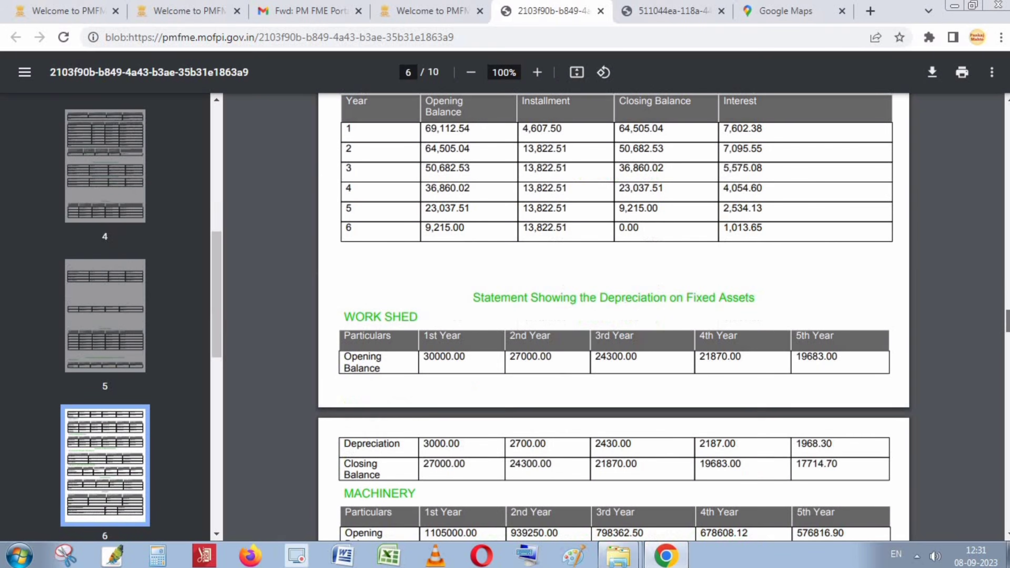
scroll(614, 316, down, 20)
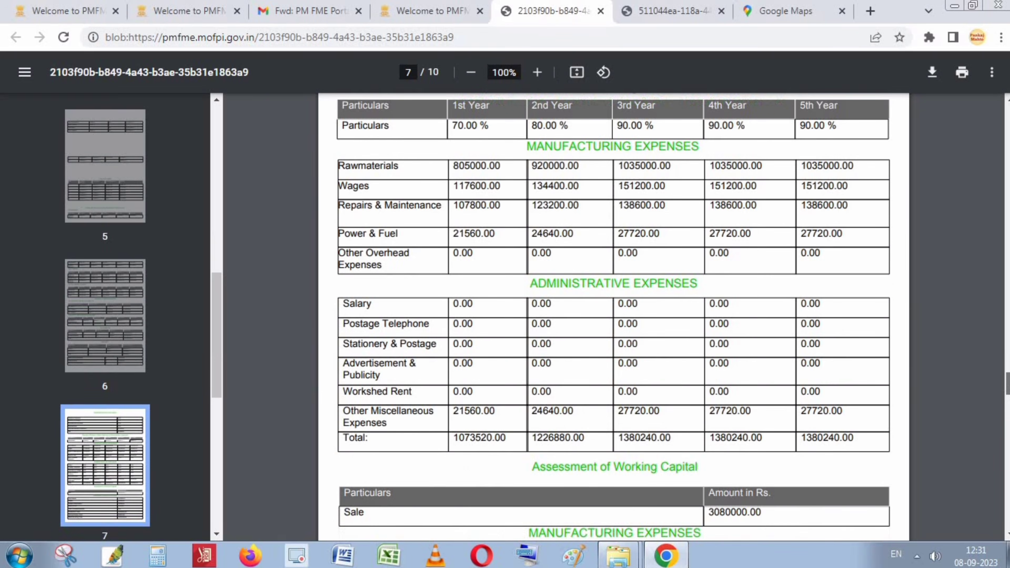
scroll(614, 316, down, 15)
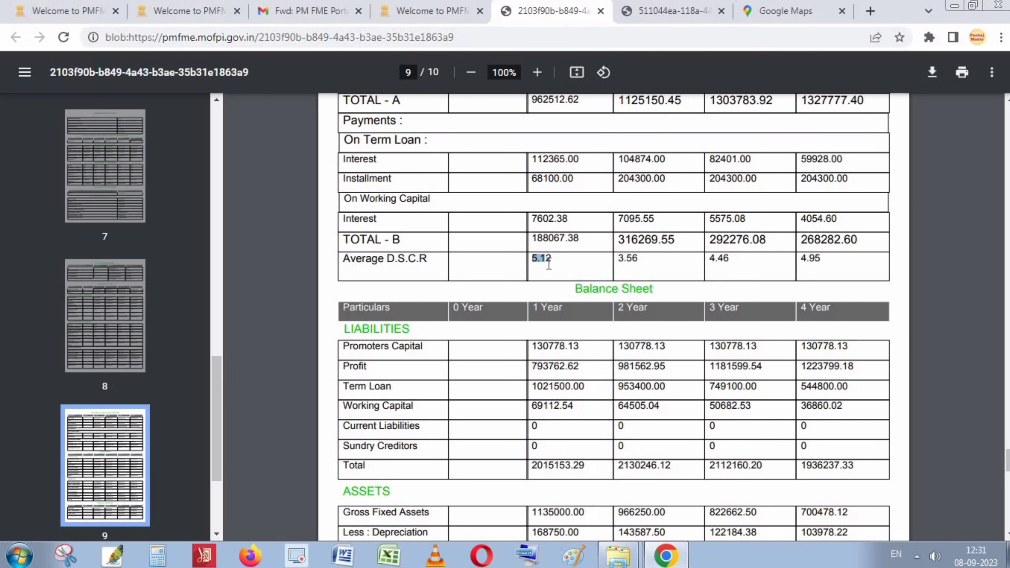
scroll(549, 263, down, 18)
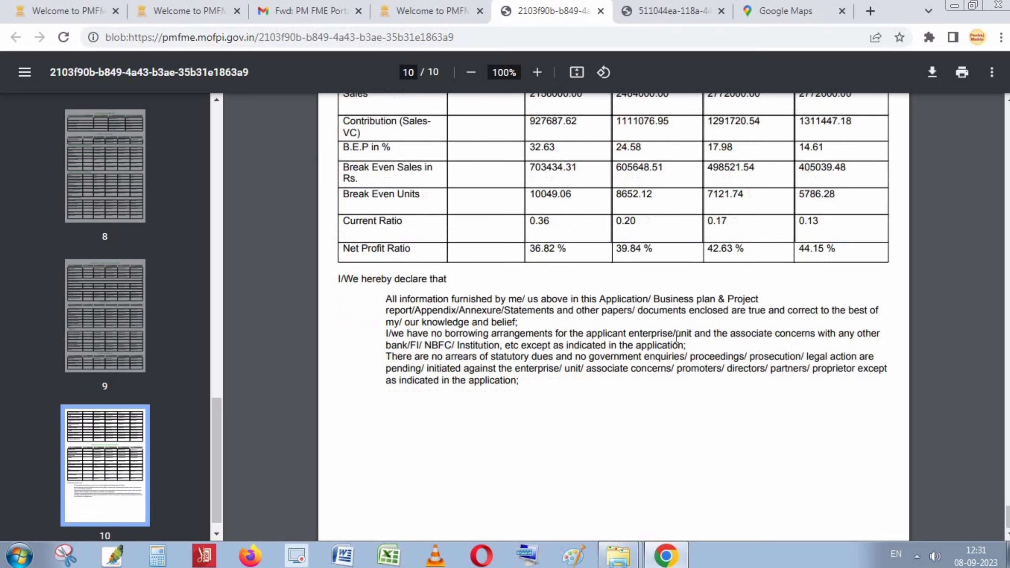
triple_click(547, 439)
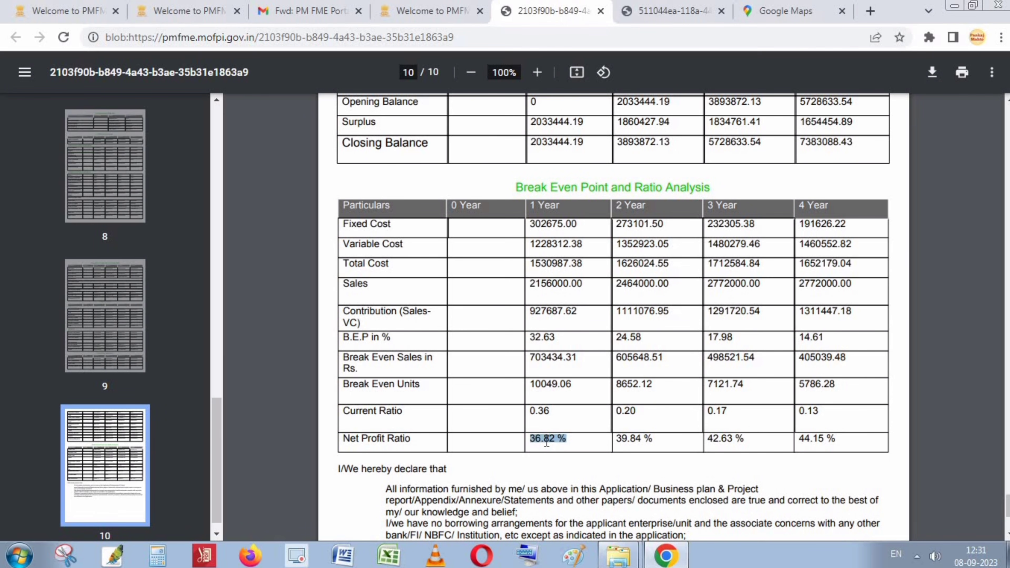
drag(536, 440, 541, 435)
double_click(551, 415)
click(554, 414)
Reopen the application form and fetch the branch details for IFSC PUNB0258600.
click(446, 11)
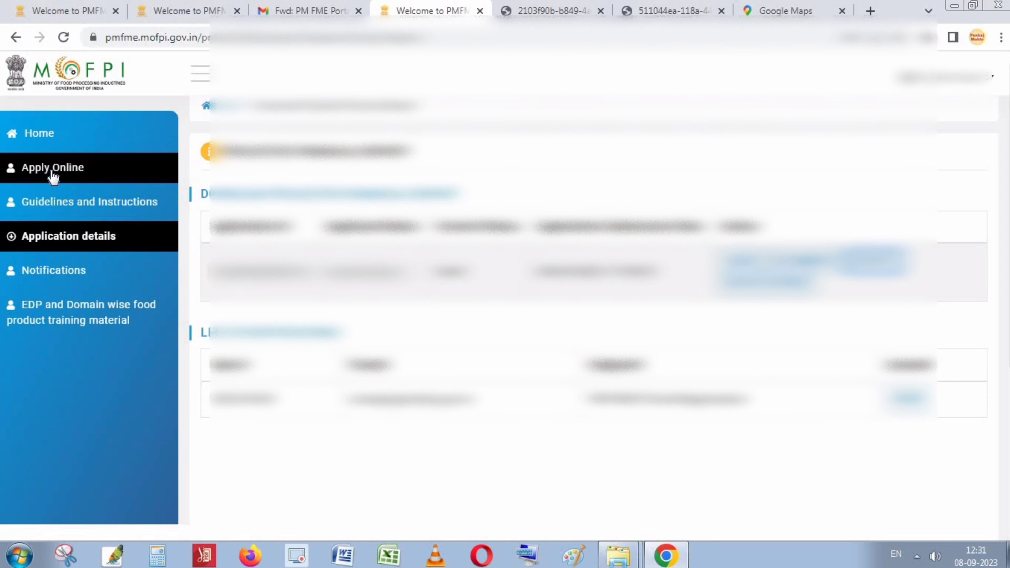
click(61, 169)
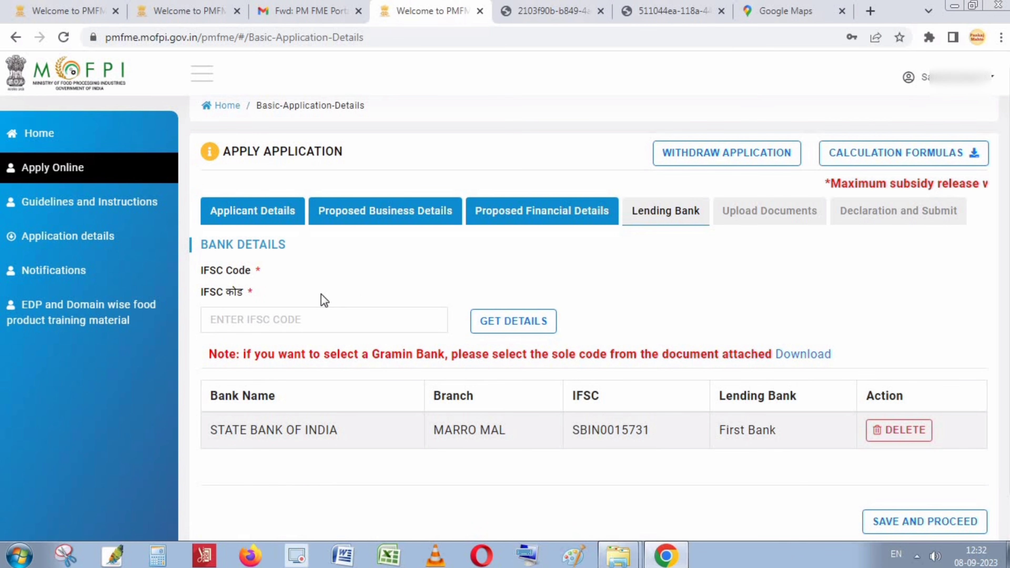
click(255, 317)
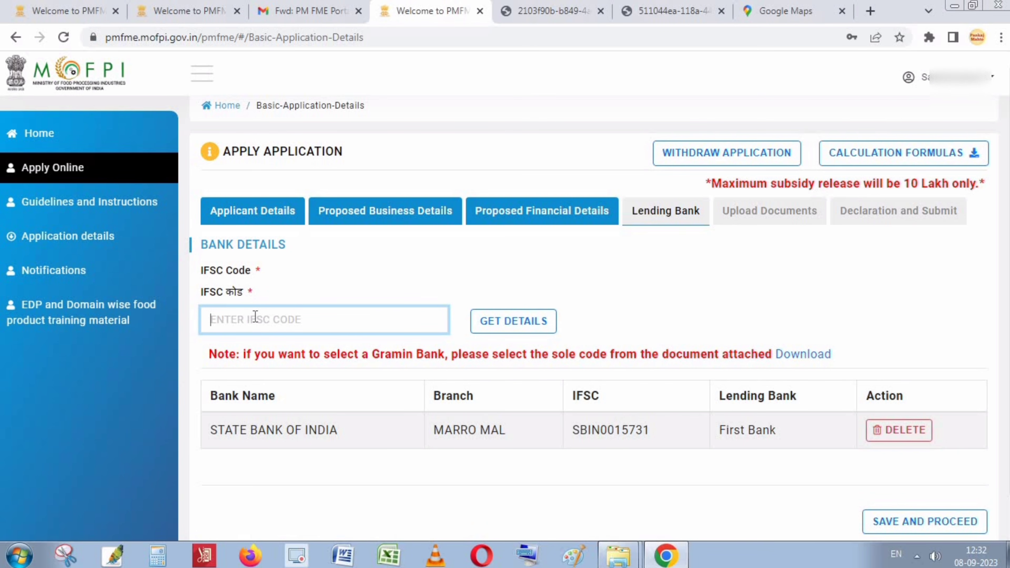
text(PUN)
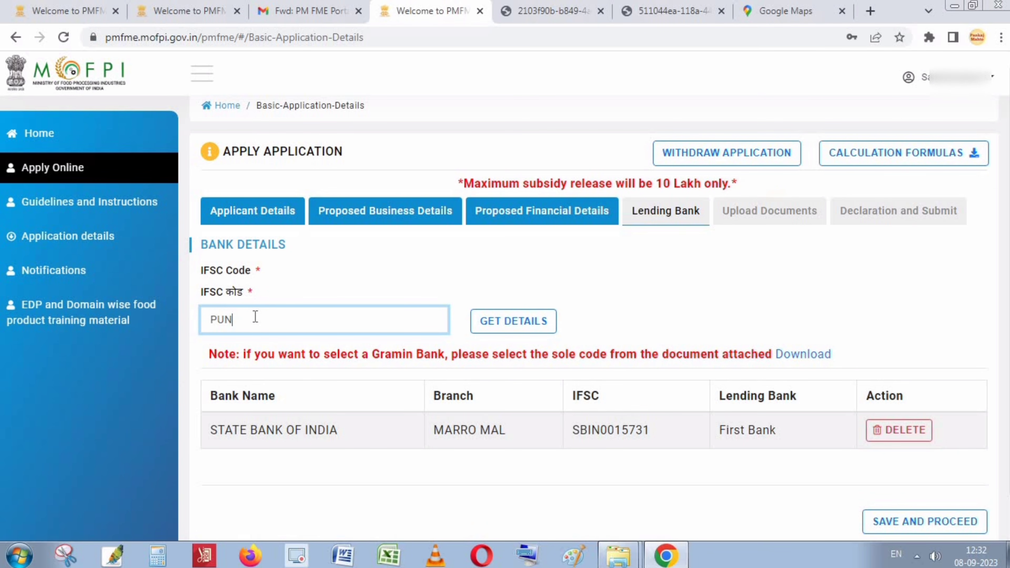
text(B)
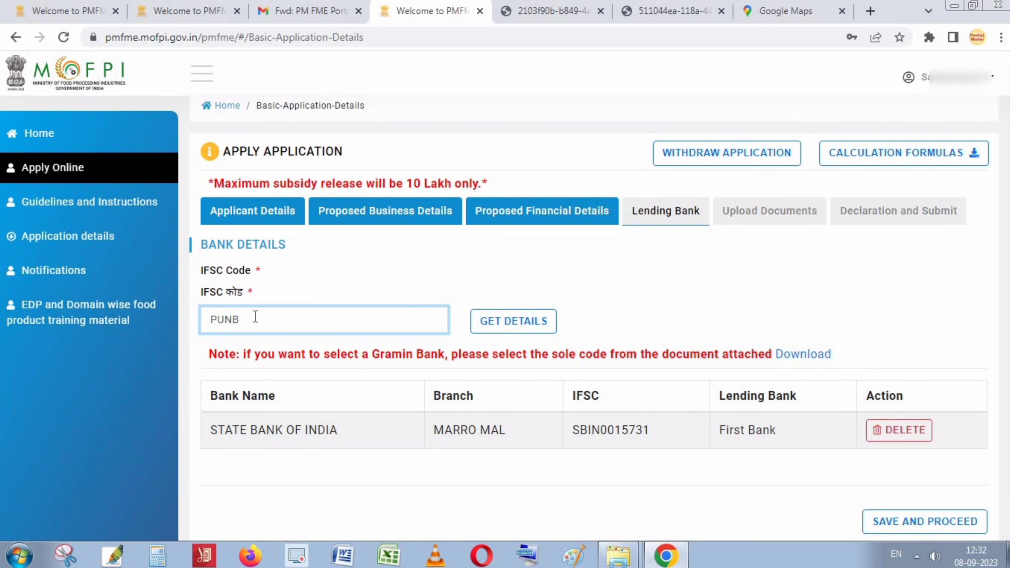
text(002)
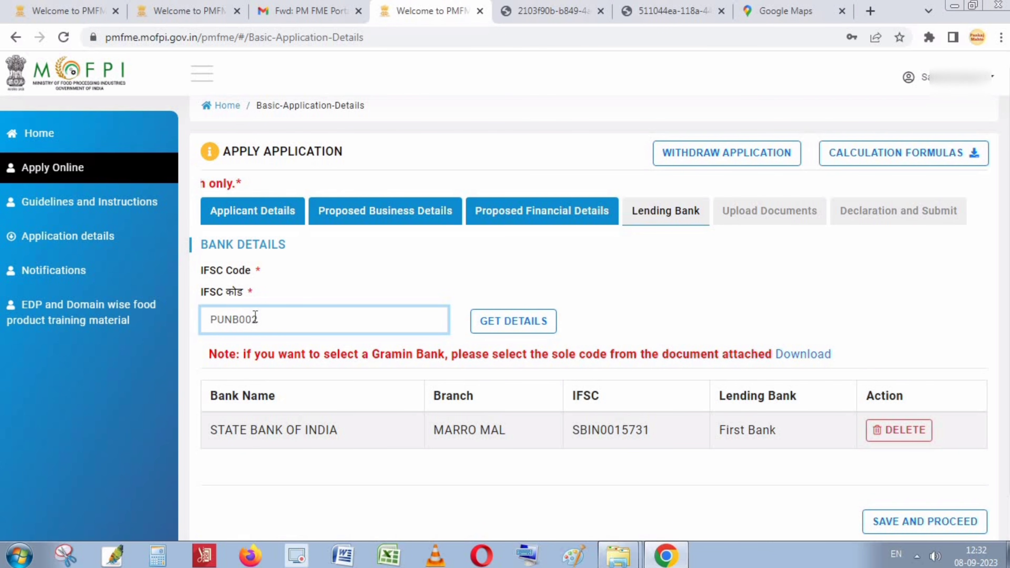
key(BackSpace)
key(BackSpace)
text(258600)
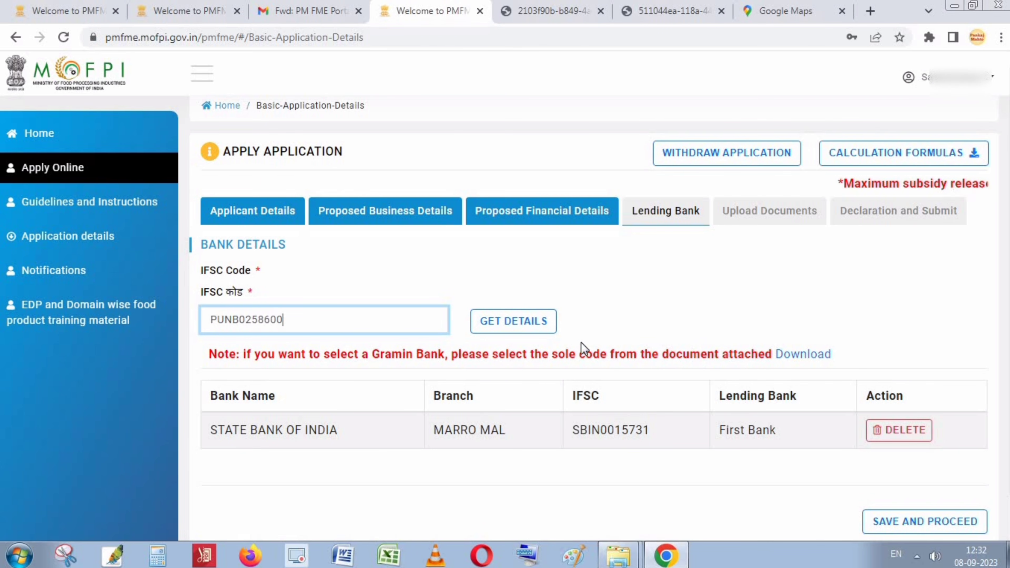
click(509, 325)
click(510, 326)
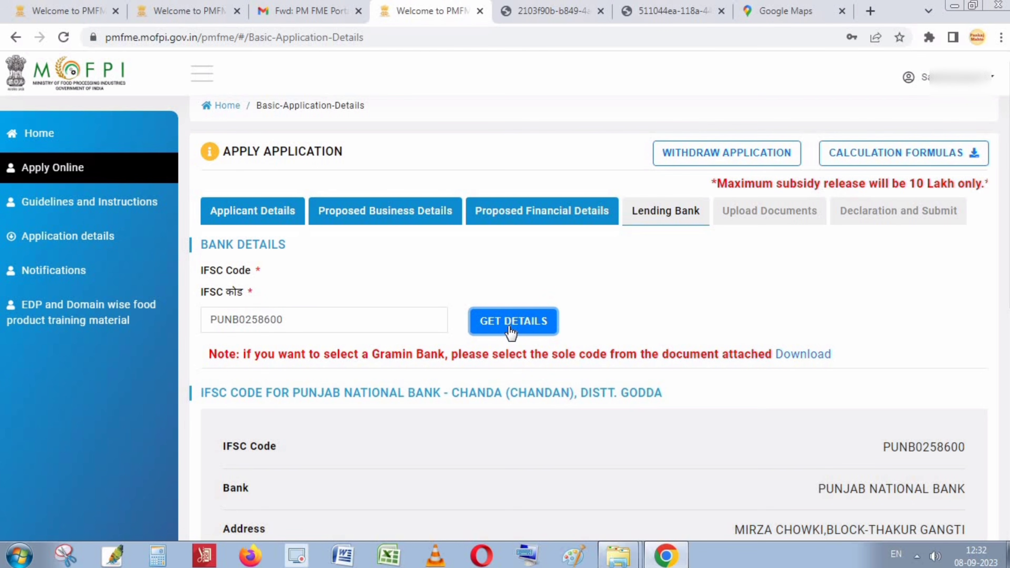
Add Punjab National Bank as the second lending bank and save the lending bank details.
scroll(509, 327, down, 3)
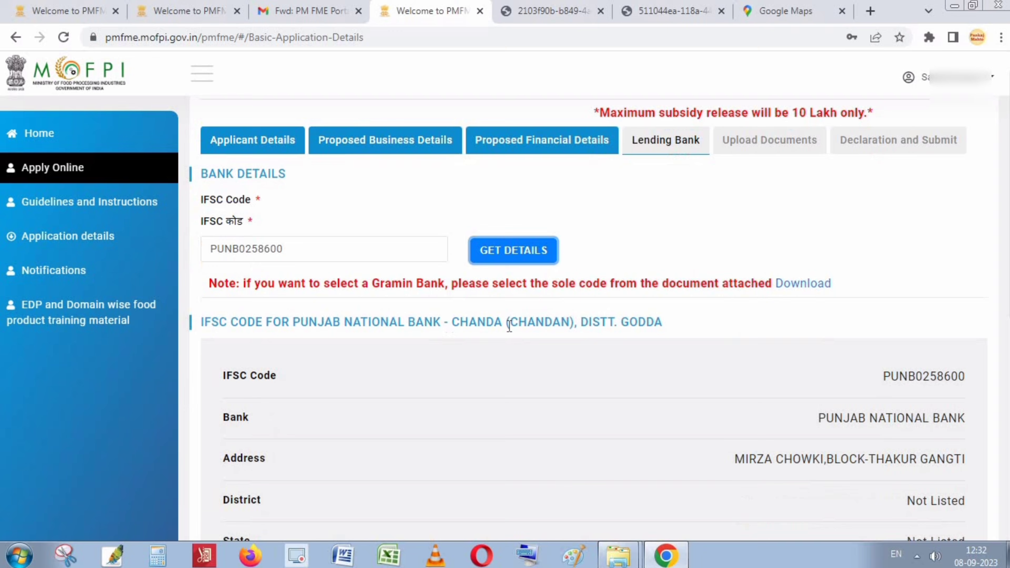
scroll(508, 326, down, 3)
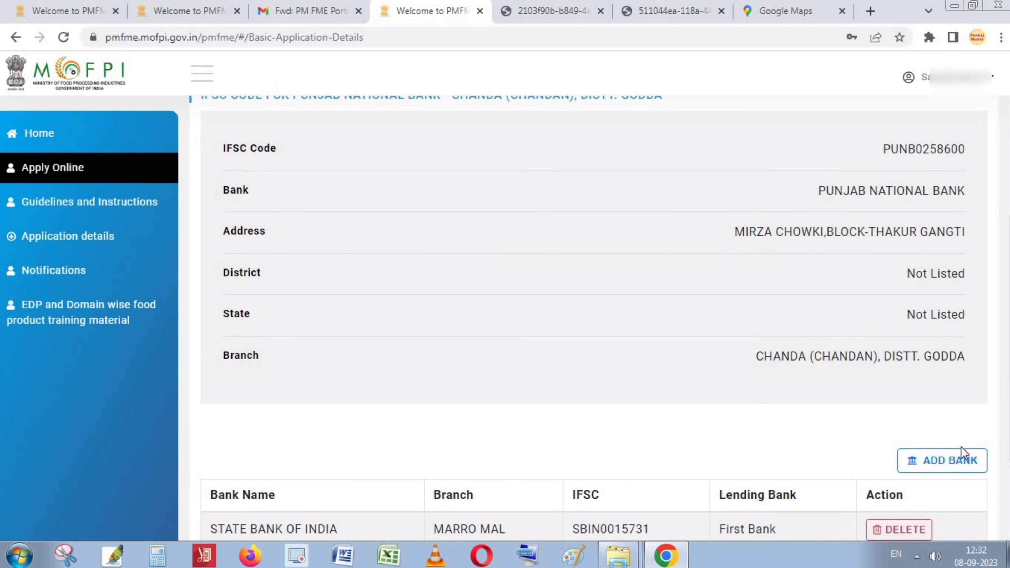
click(942, 462)
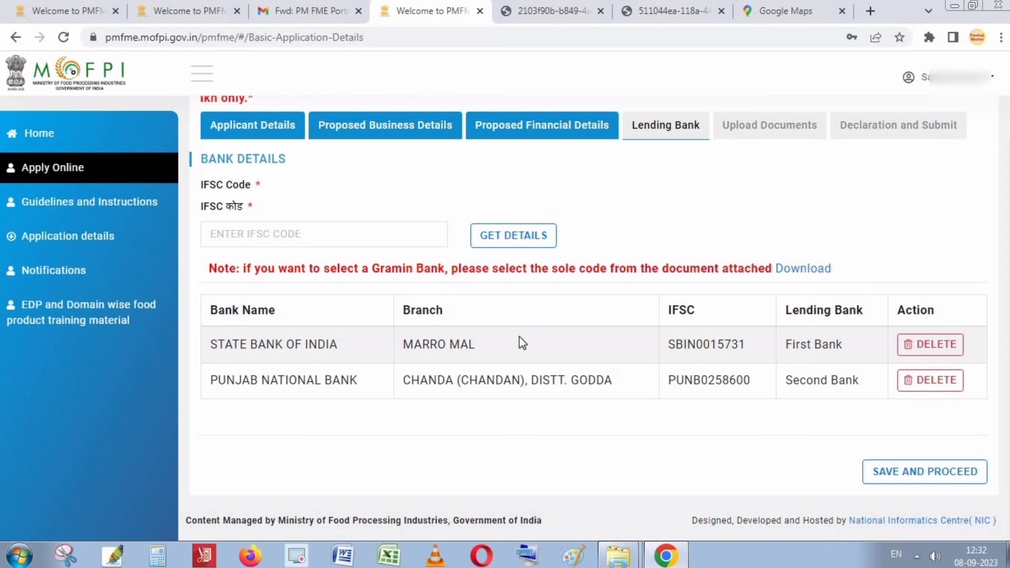
drag(317, 342, 330, 343)
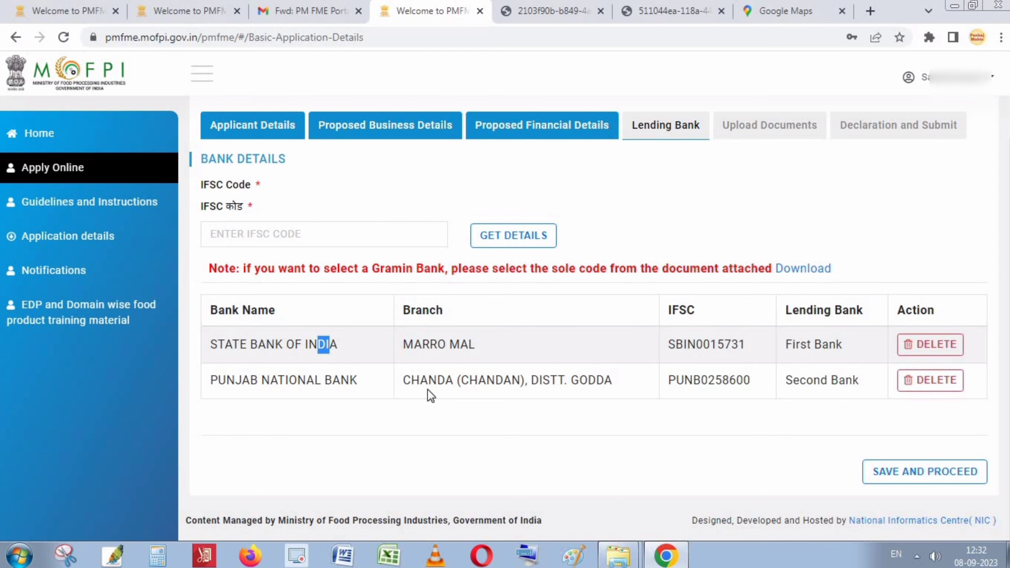
drag(403, 383, 592, 380)
click(699, 436)
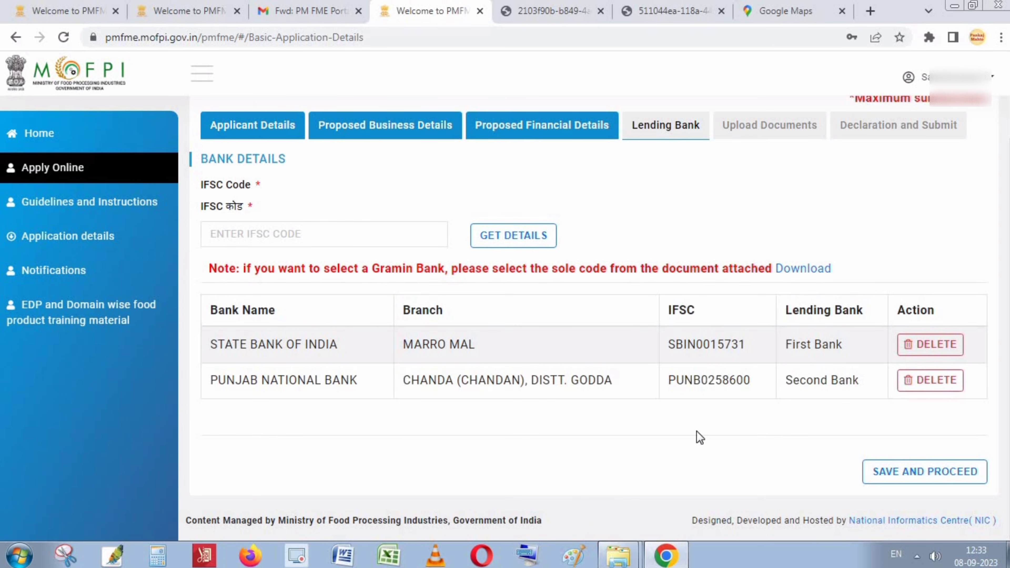
click(935, 478)
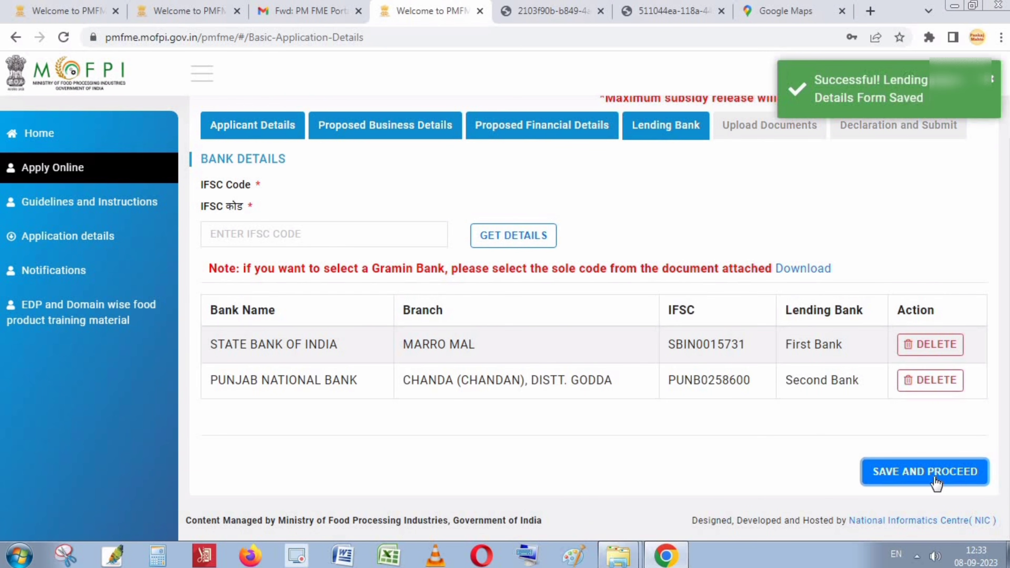
Attach and upload Aadhaar Card.pdf in the first mandatory document row.
click(774, 127)
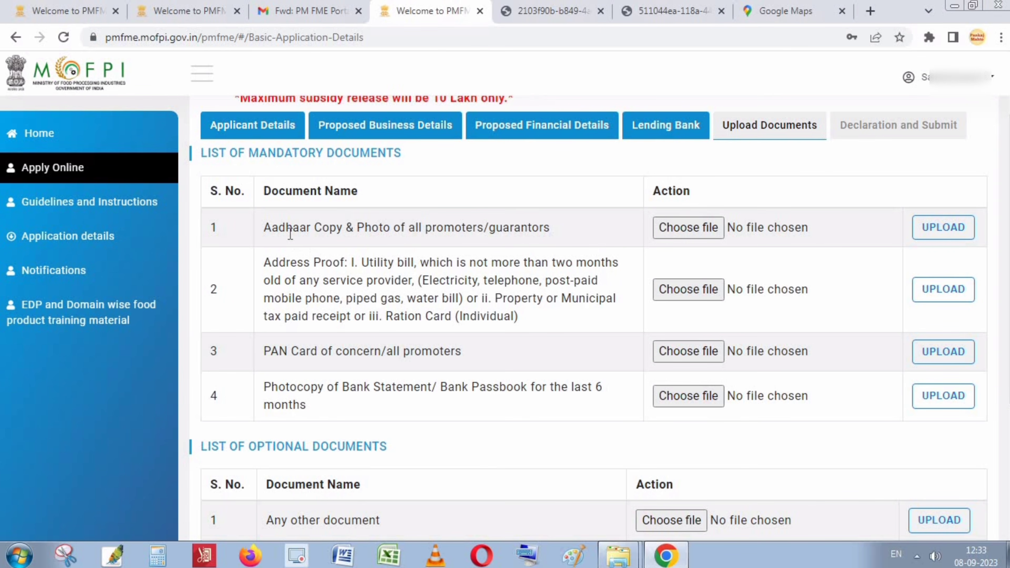
drag(267, 233, 384, 233)
drag(417, 233, 557, 237)
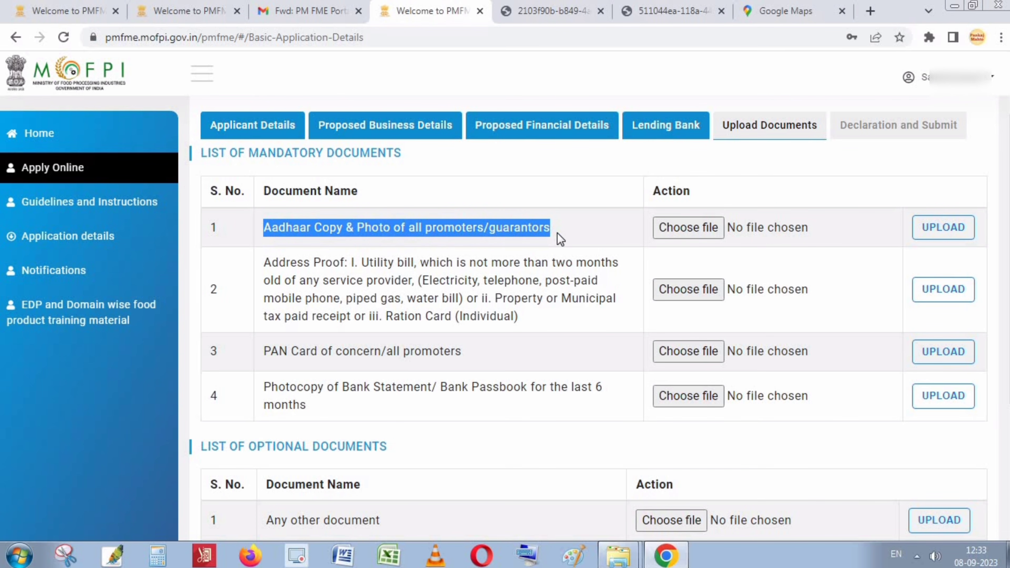
click(557, 235)
click(684, 229)
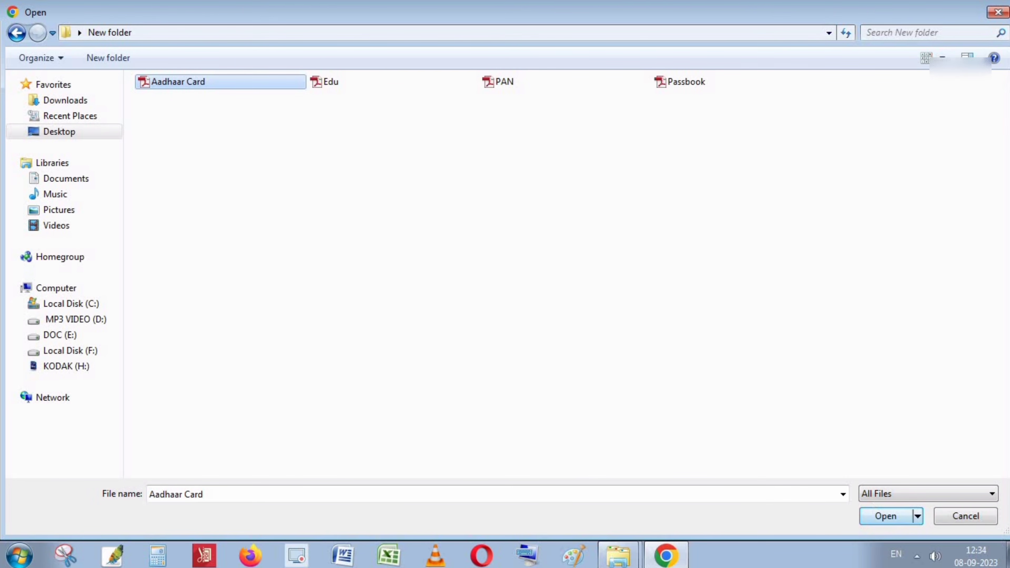
click(893, 520)
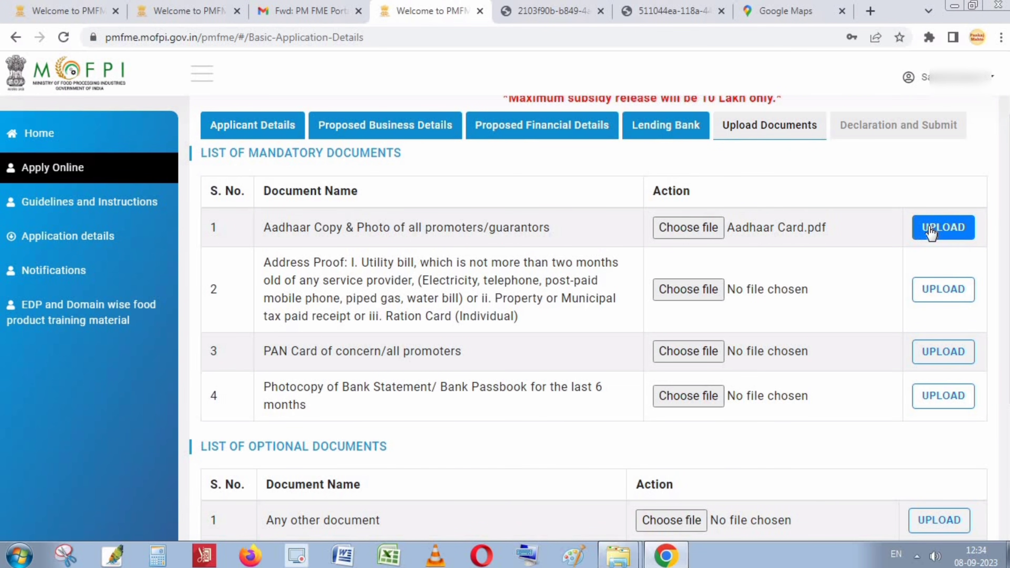
click(937, 232)
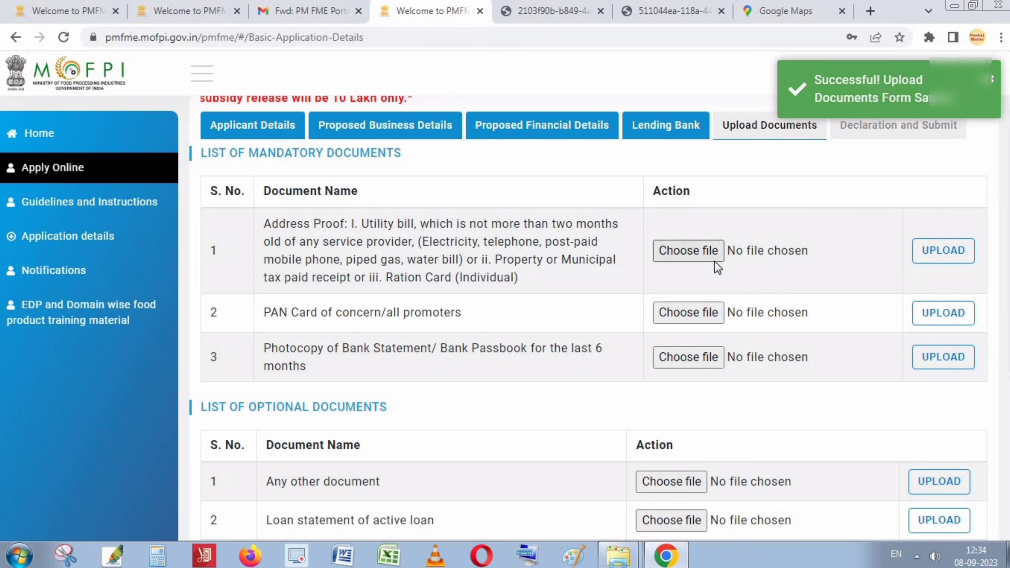
Upload the Aadhaar Card file as the Address Proof document.
click(694, 255)
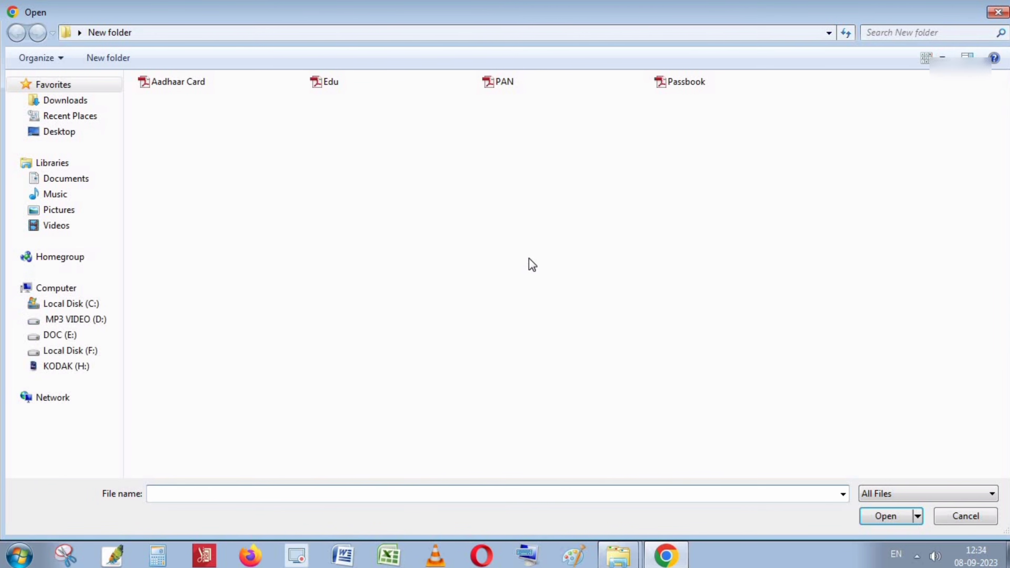
click(188, 84)
click(886, 516)
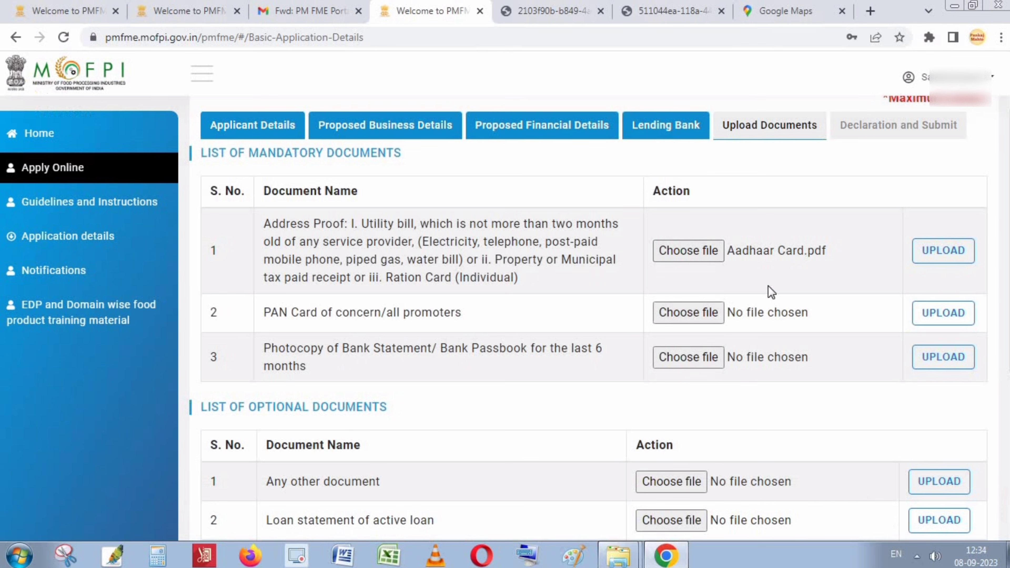
click(942, 250)
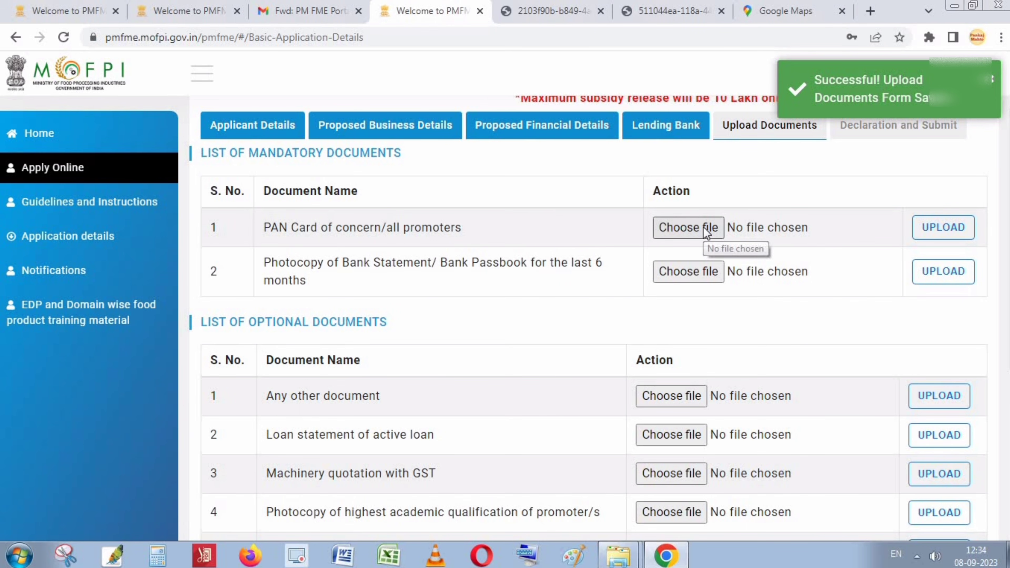
Upload the PAN file in the PAN Card row.
click(703, 228)
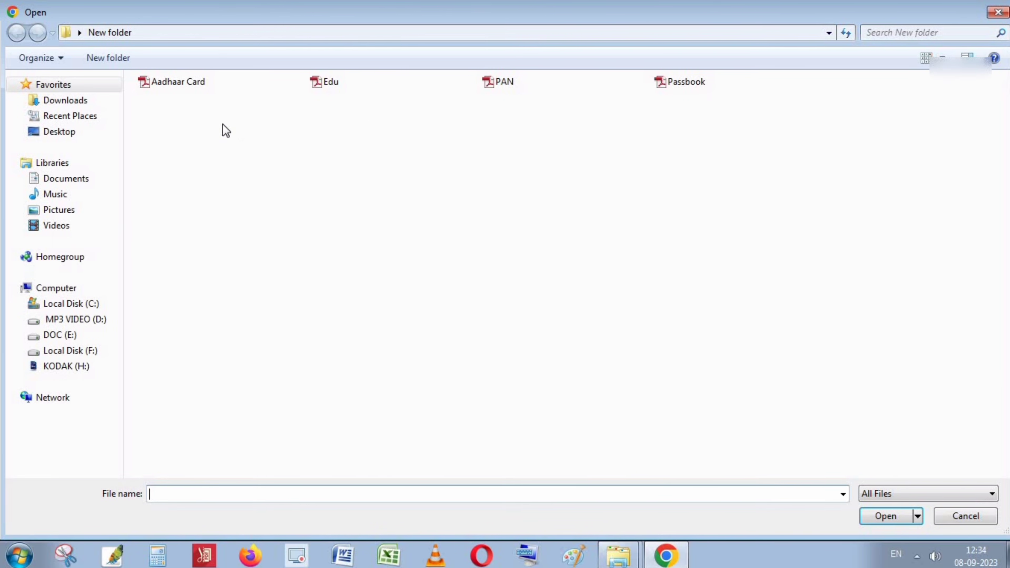
double_click(497, 84)
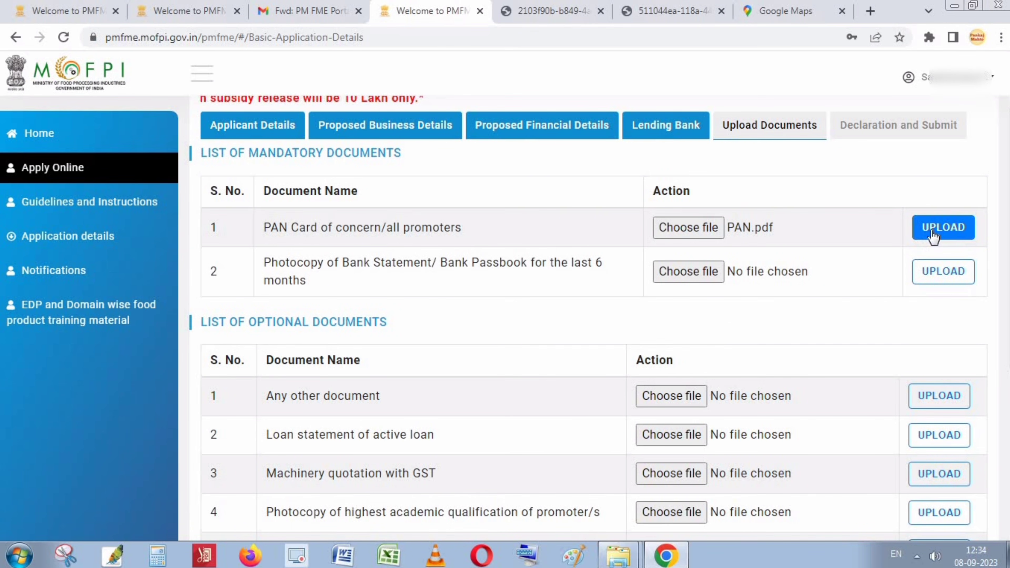
click(942, 227)
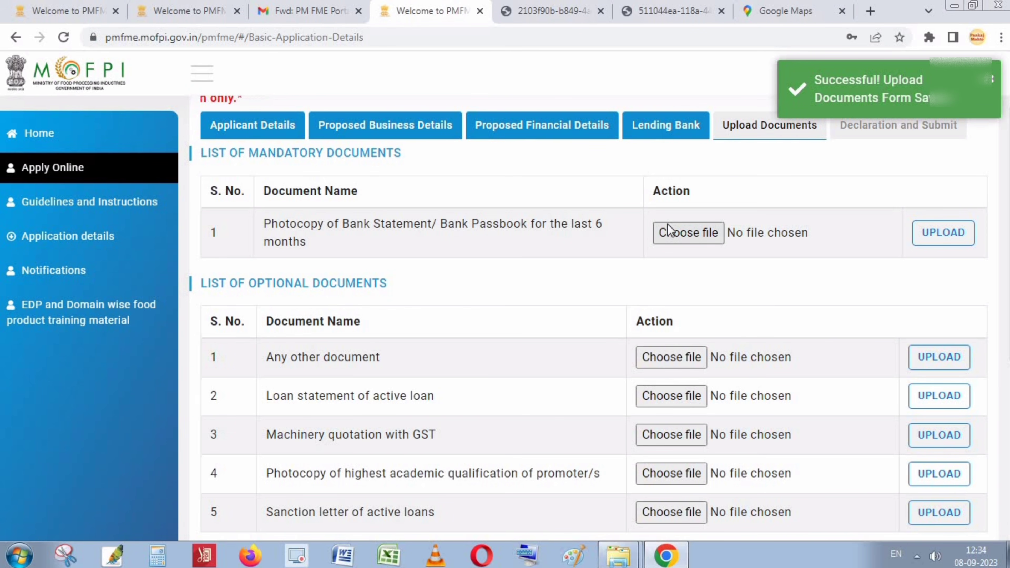
Upload the Passbook file as the bank statement and check the remaining document list.
click(684, 231)
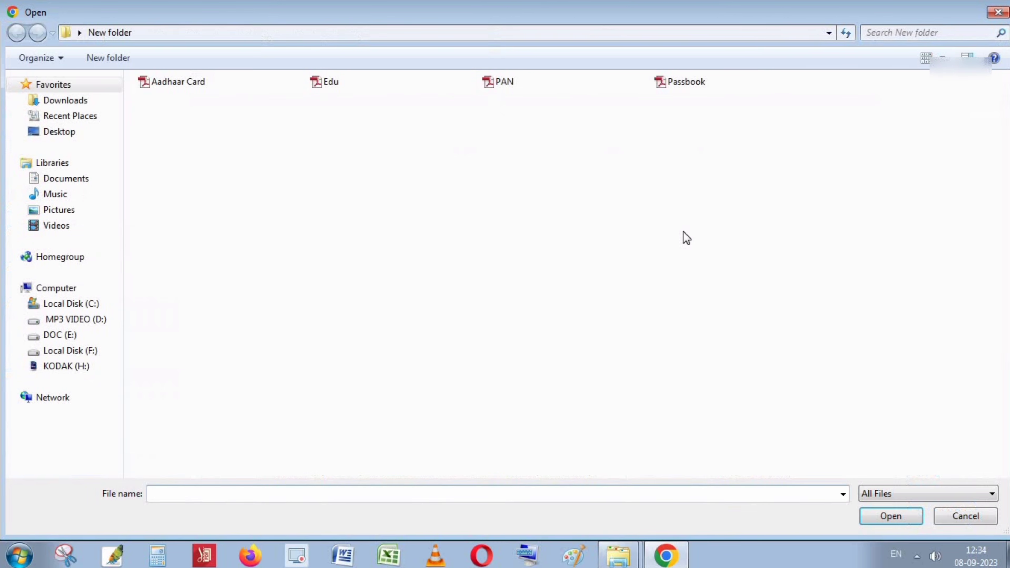
double_click(681, 83)
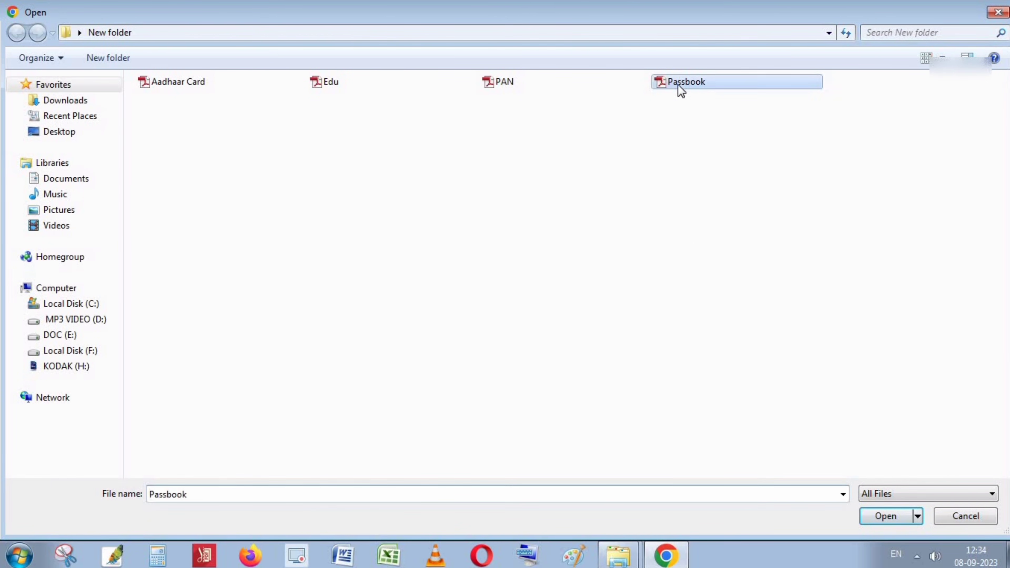
click(947, 234)
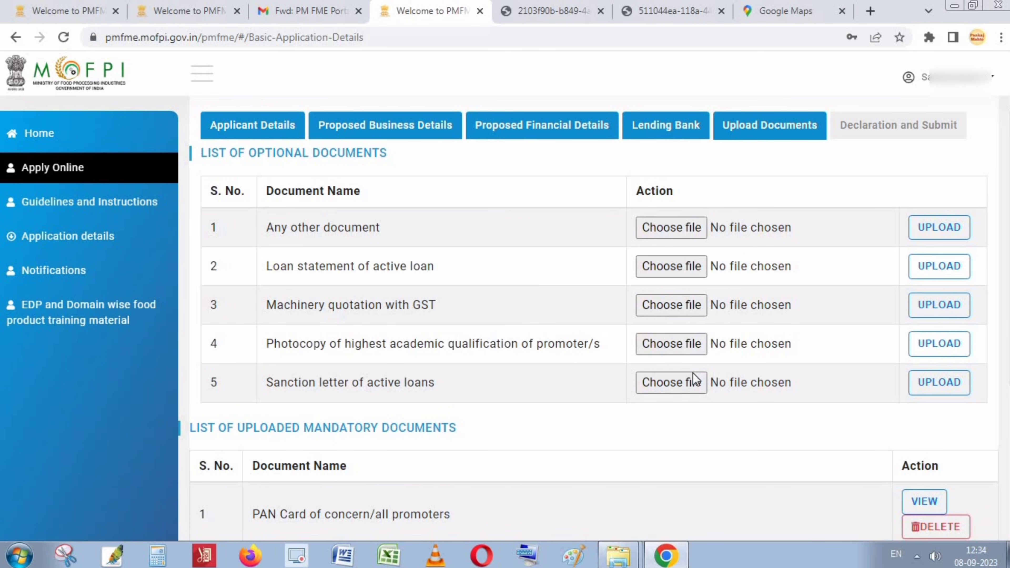
scroll(774, 192, down, 2)
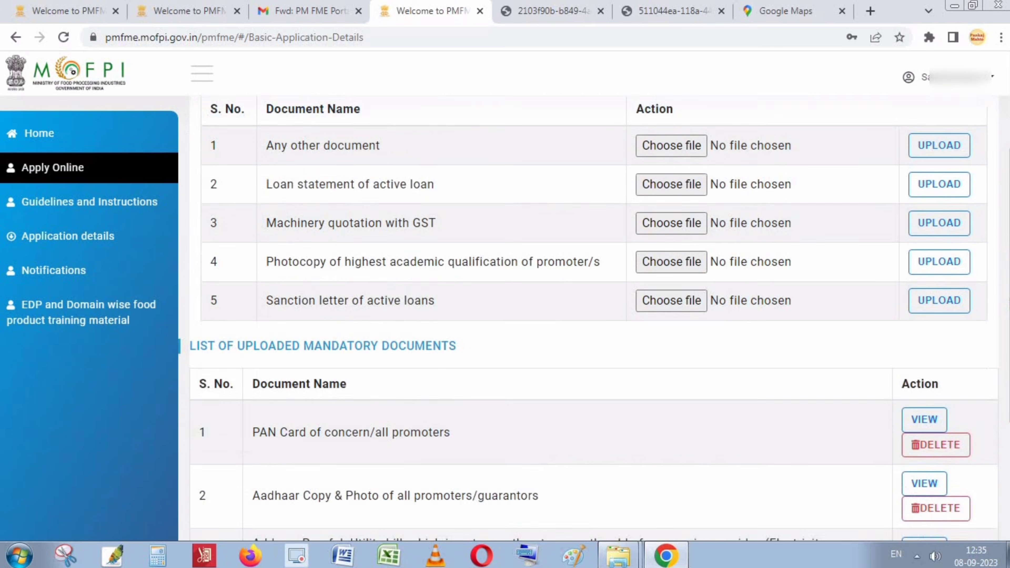
scroll(594, 319, down, 5)
scroll(883, 159, up, 7)
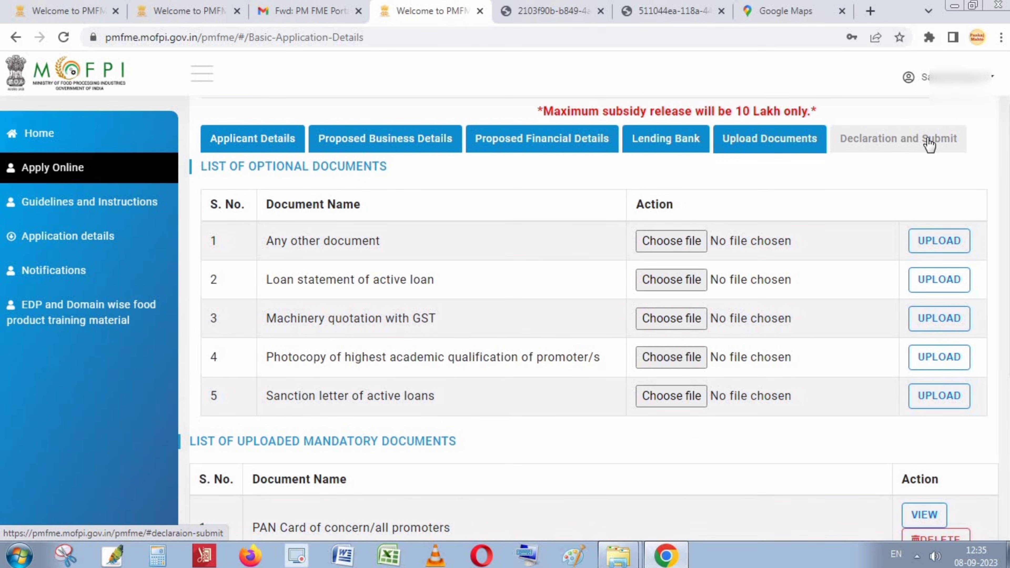
Tick the 'I/We hereby declare that' declaration and enter Godda as the place.
click(912, 144)
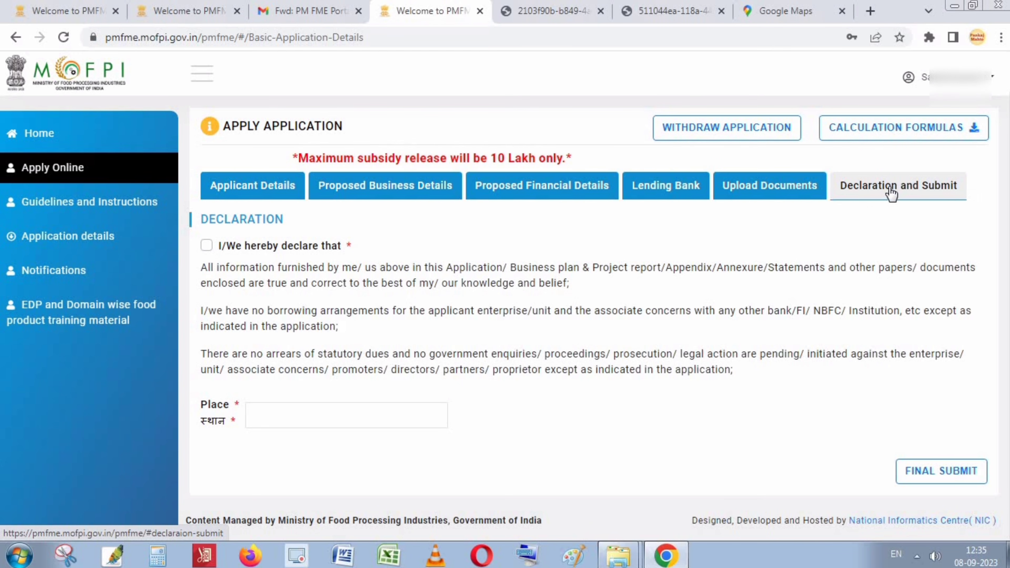
click(206, 247)
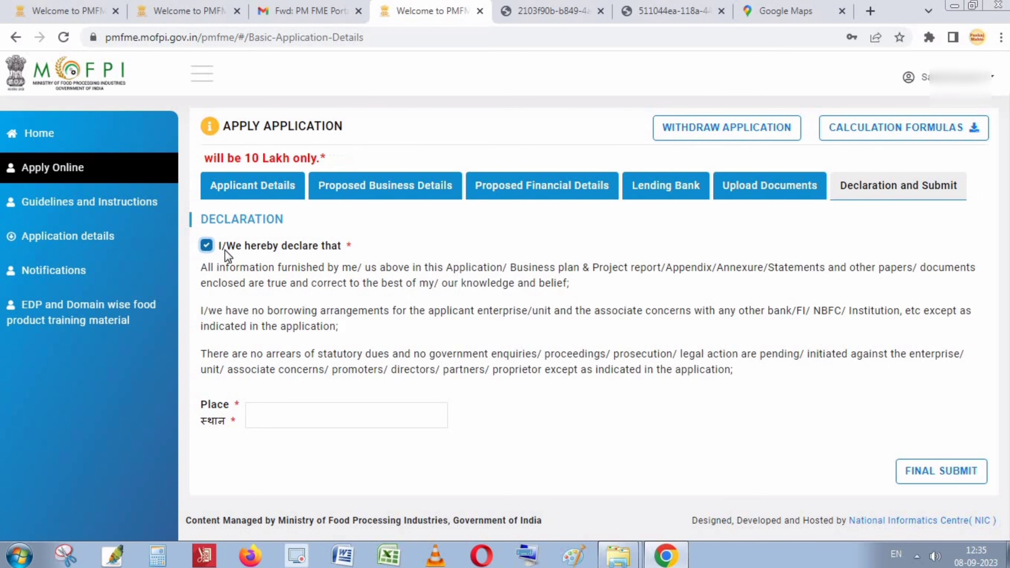
click(265, 416)
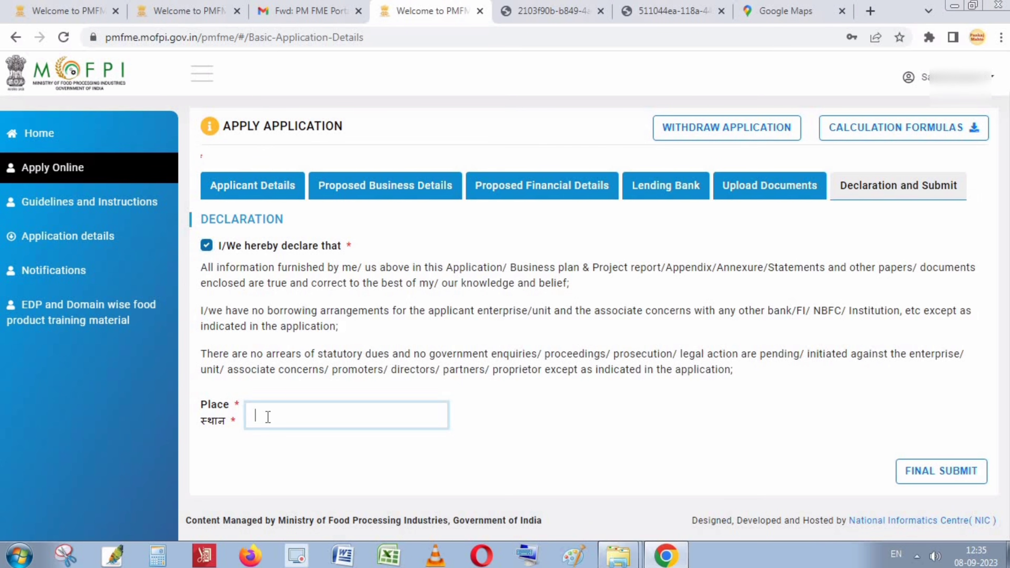
text(Go)
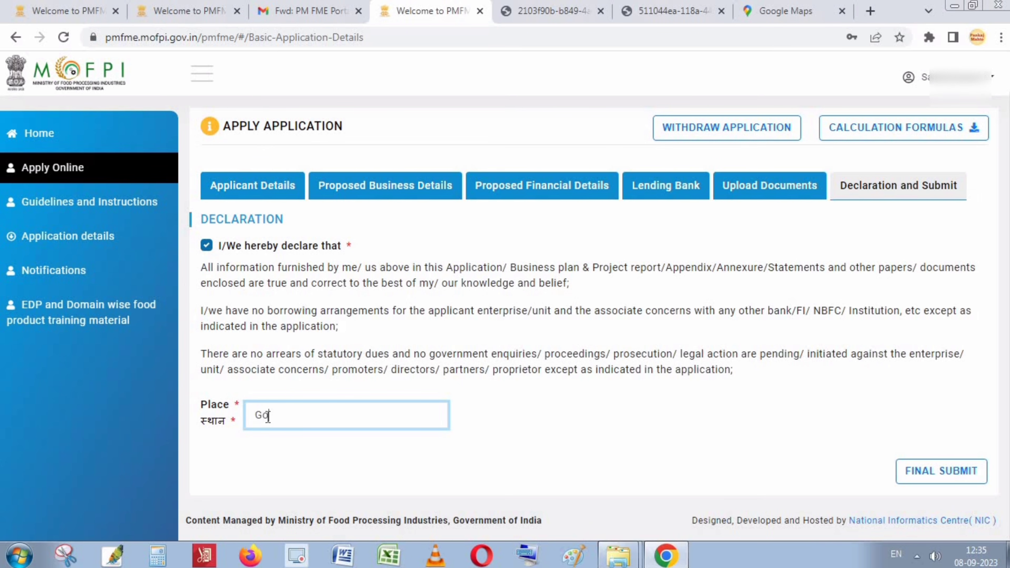
text(dda)
click(804, 477)
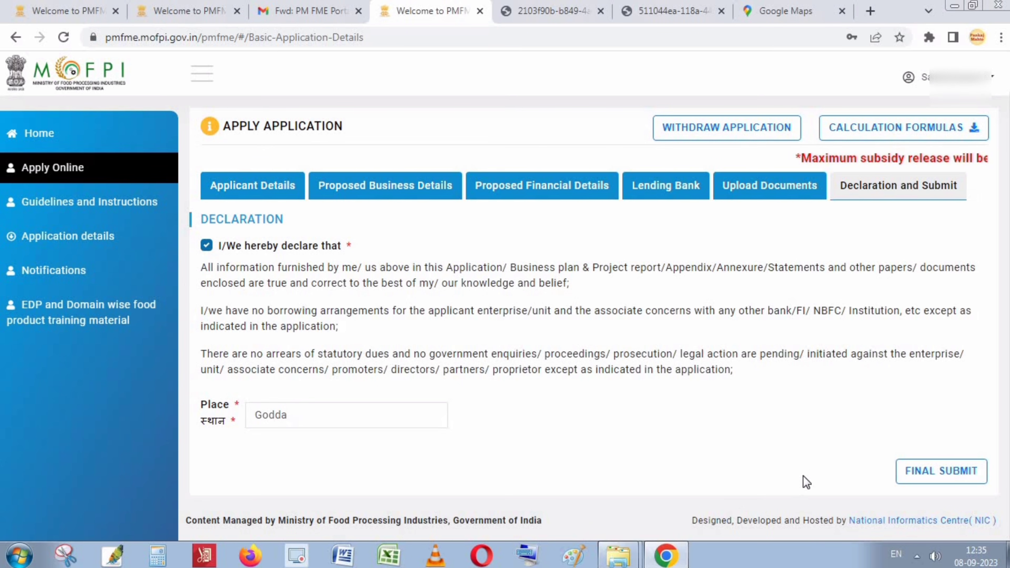
Open the final-submission preview and review the Application Details section.
click(943, 473)
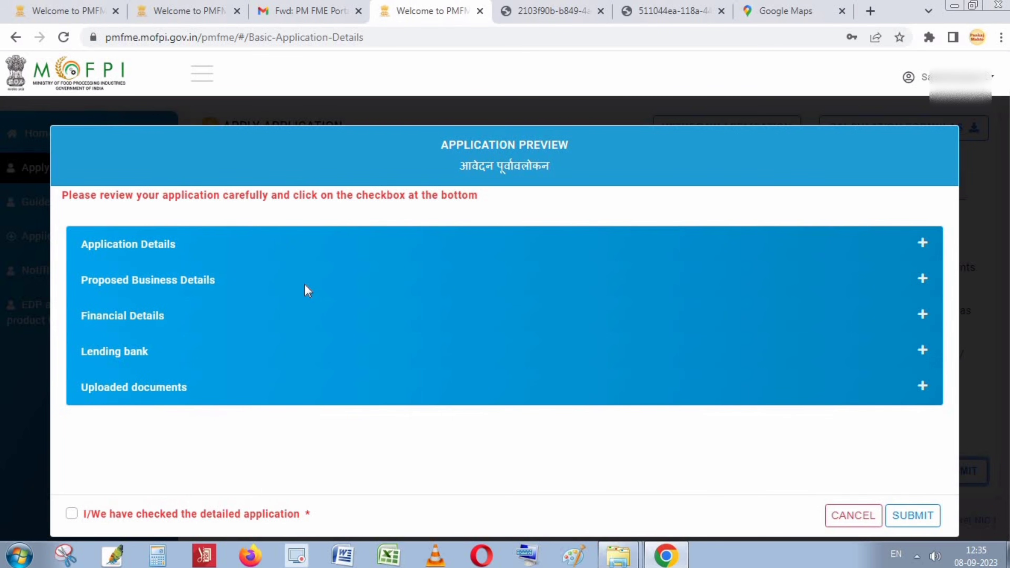
drag(442, 149, 582, 147)
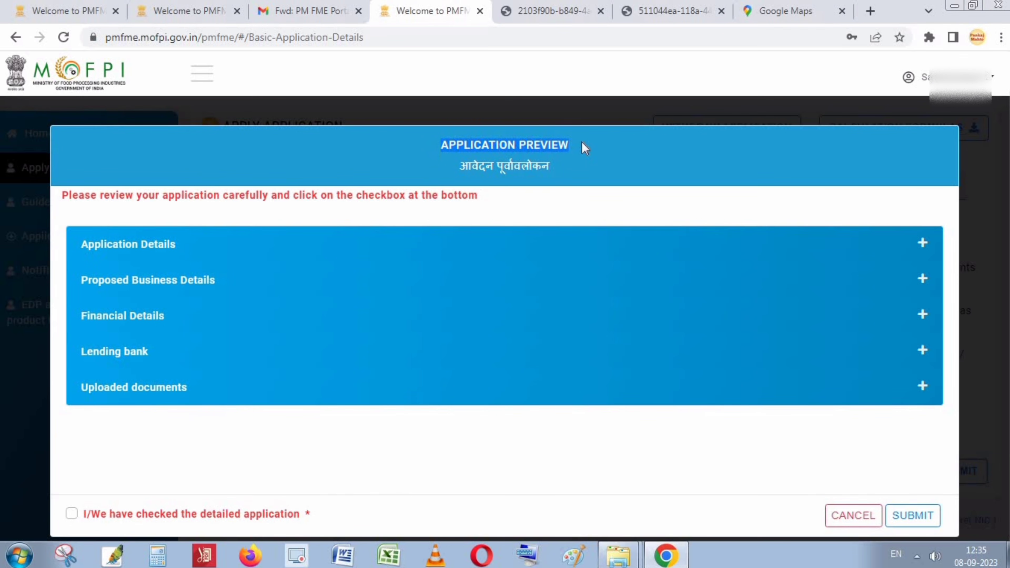
click(636, 148)
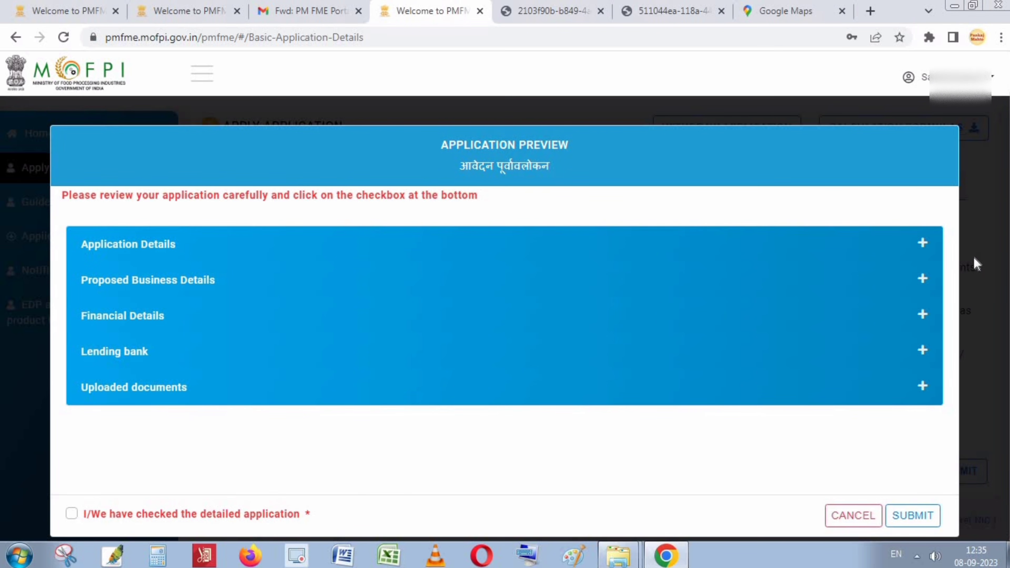
click(922, 244)
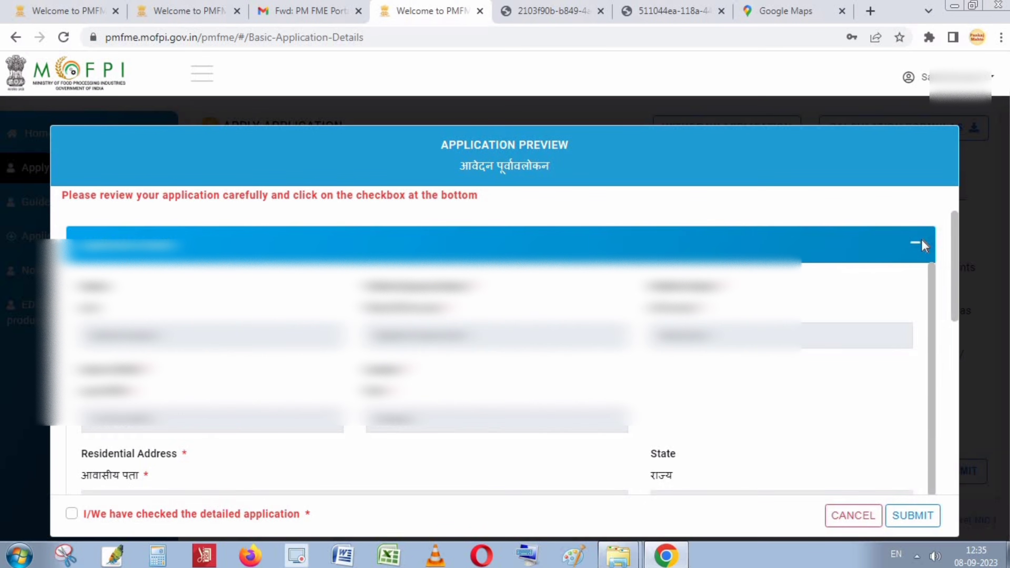
click(922, 244)
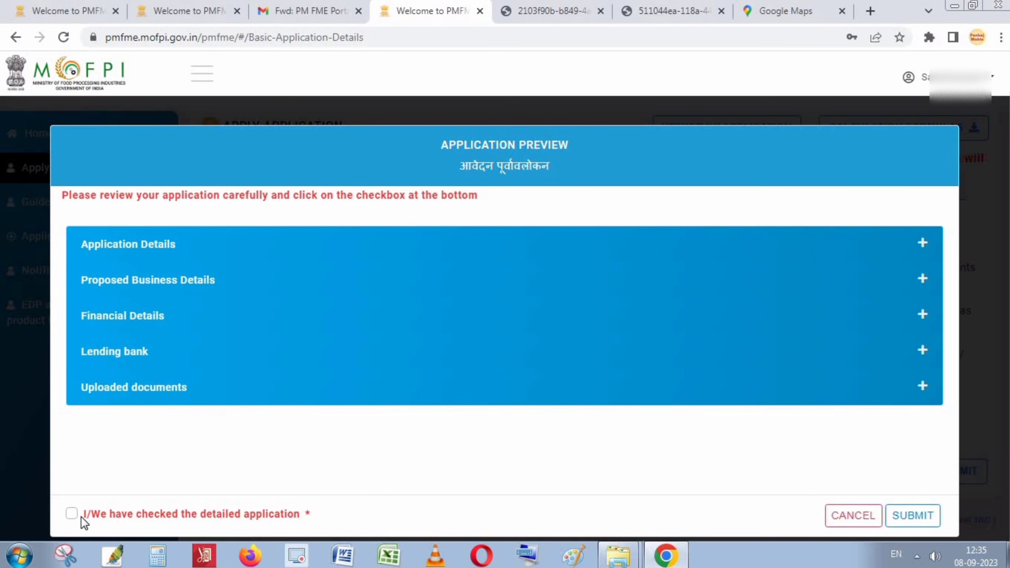
Tick the checked-application declaration and submit the application, confirming with YES.
click(73, 514)
click(906, 514)
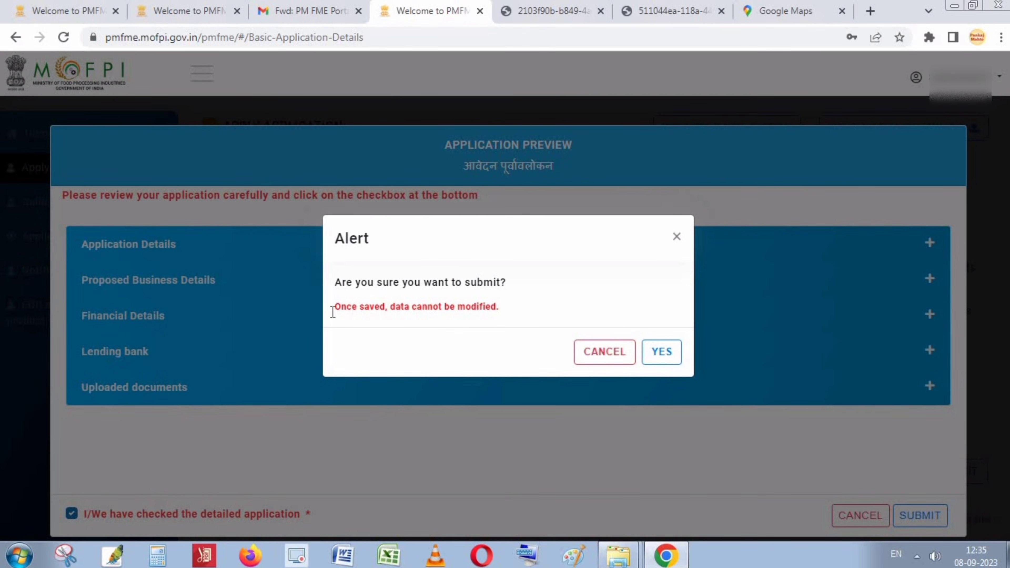
click(663, 351)
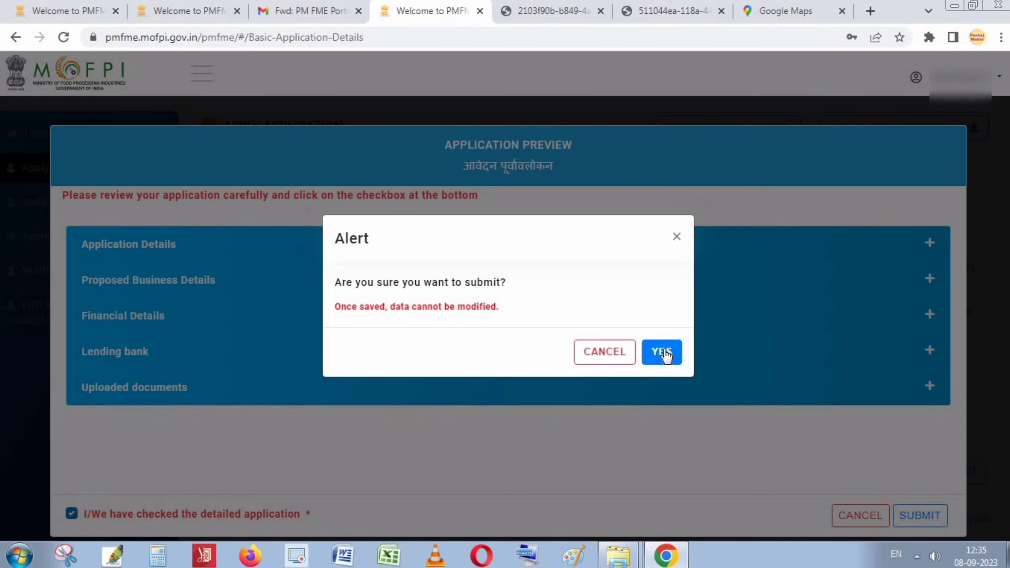
click(663, 352)
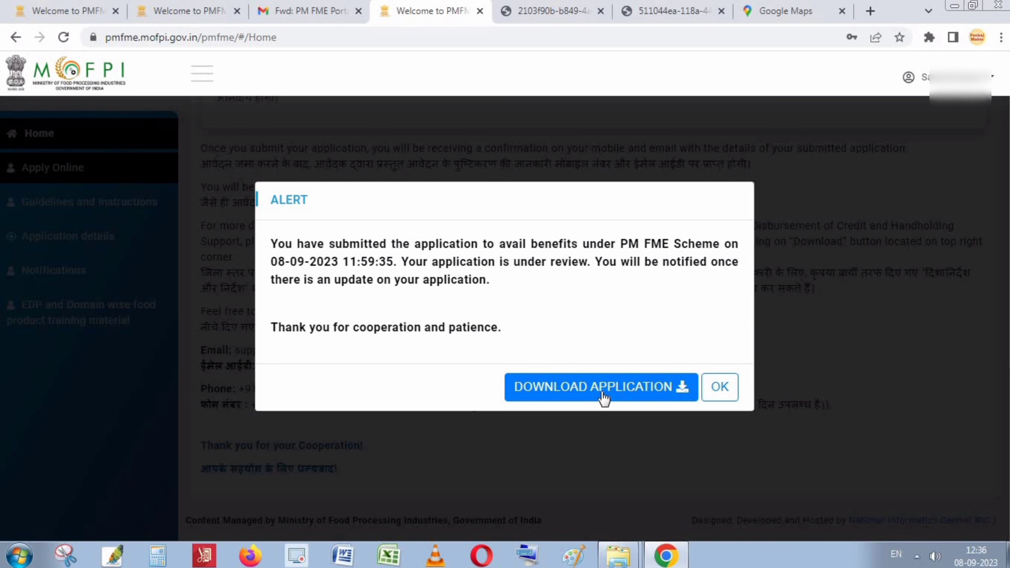
Download the submitted application PDF and scroll through its applicant and product details.
click(626, 394)
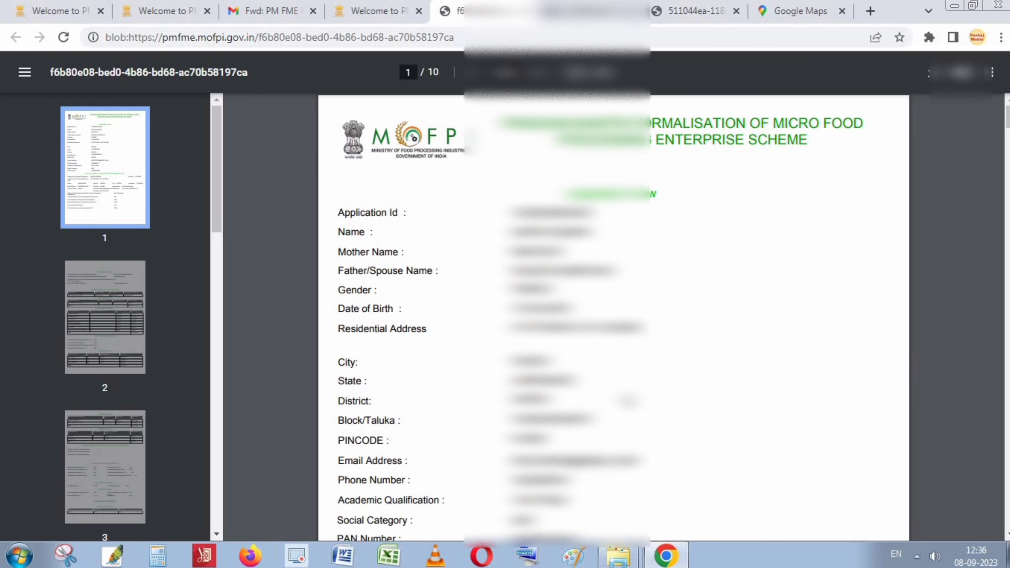
scroll(614, 317, down, 20)
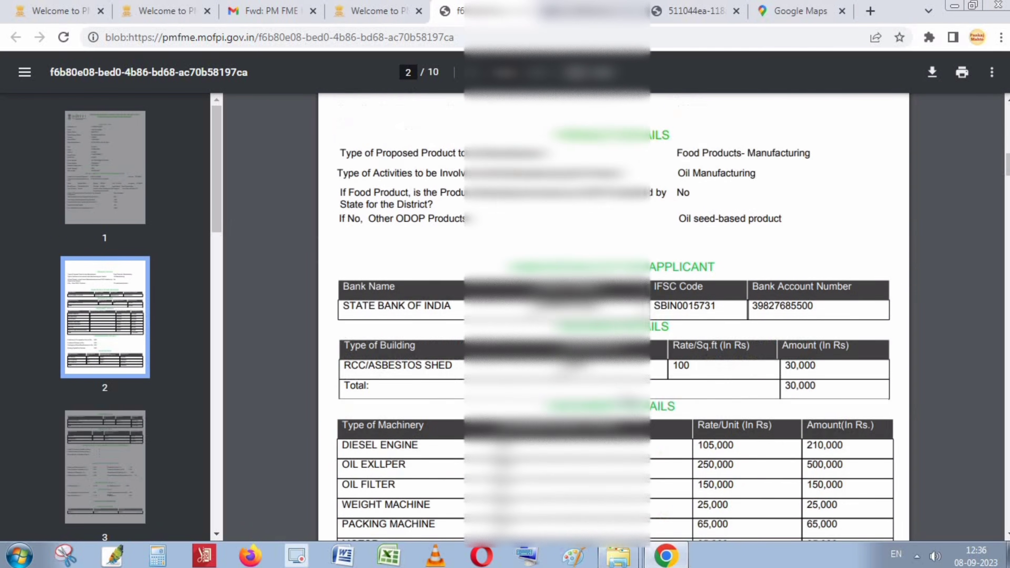